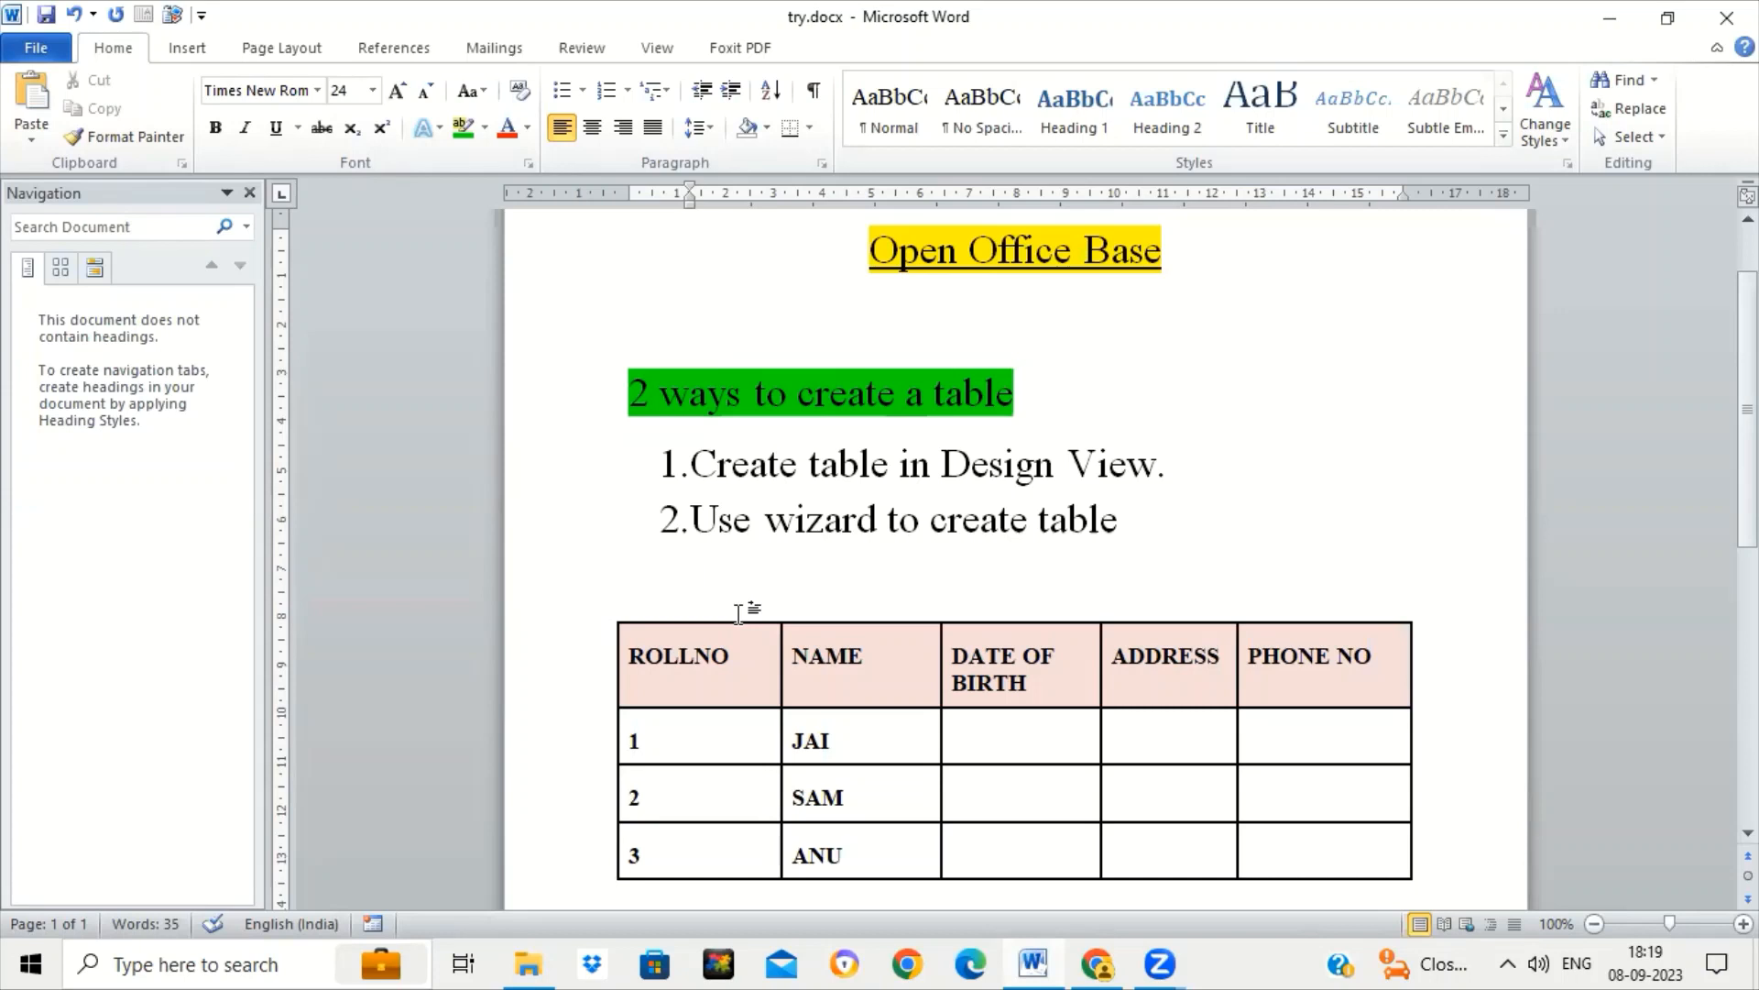
Replace ROLL with ADMN in the ROLLNO column heading so it reads ADMN NO.
key("Down")
key("Down")
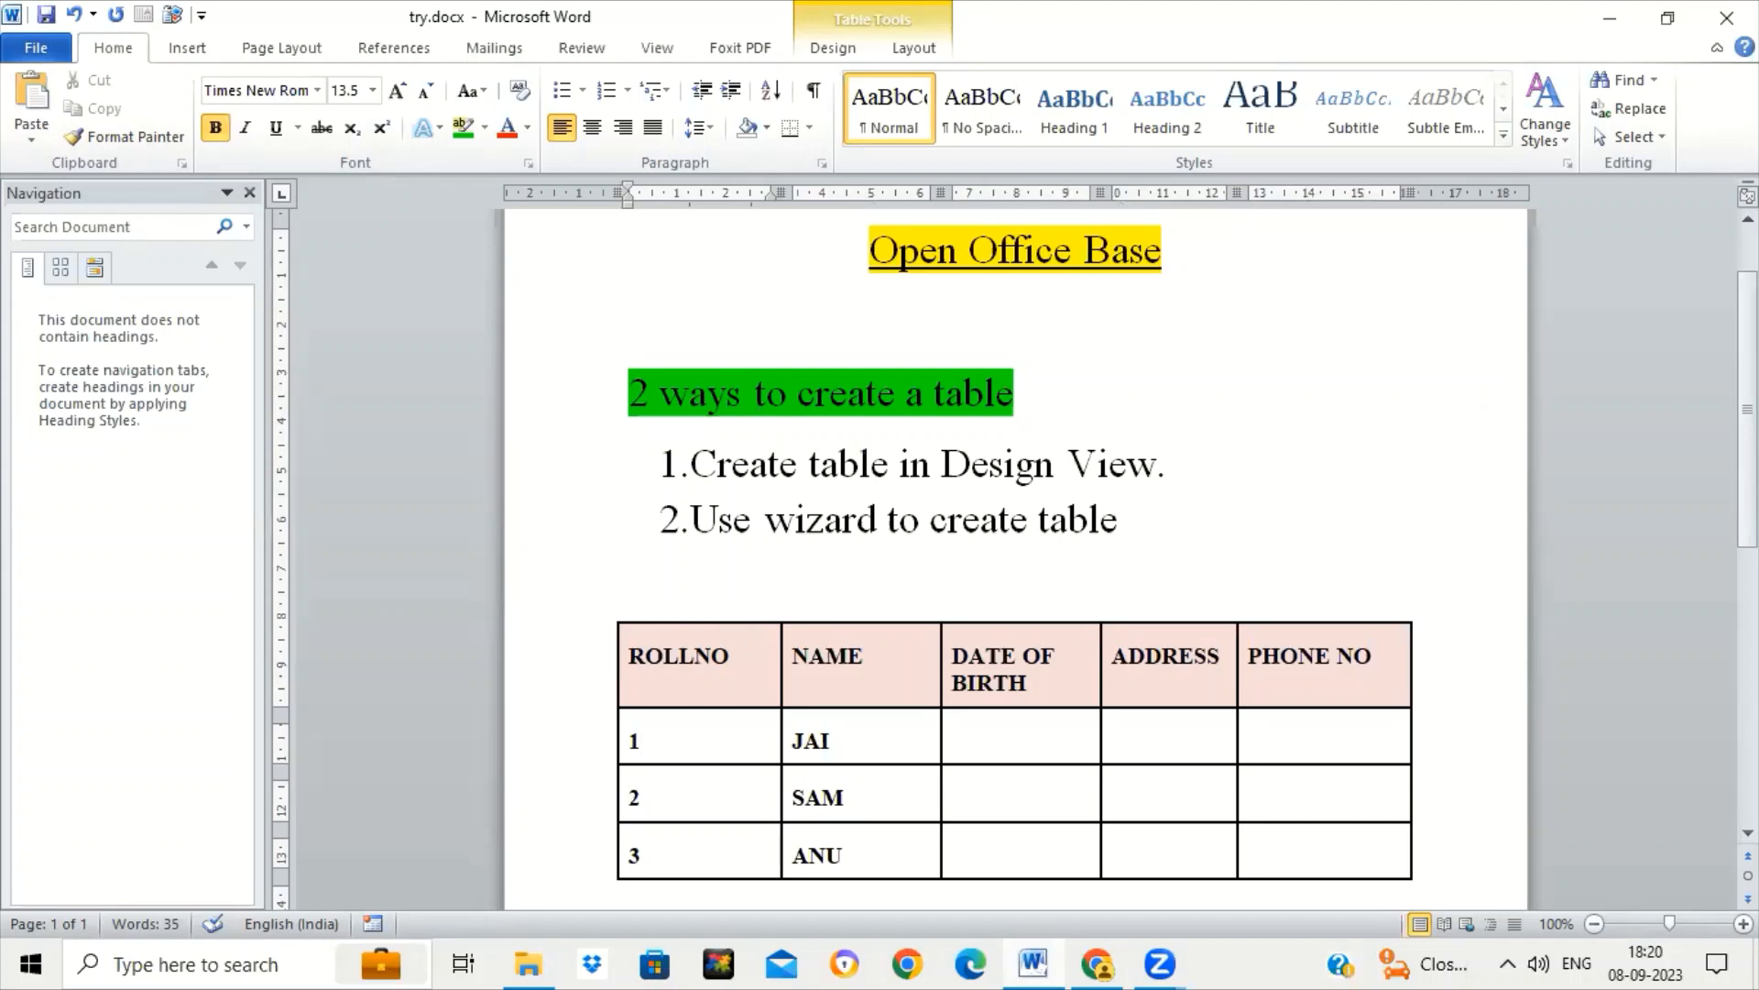
key("BackSpace")
key("BackSpace")
key("BackSpace")
key("BackSpace")
type("A")
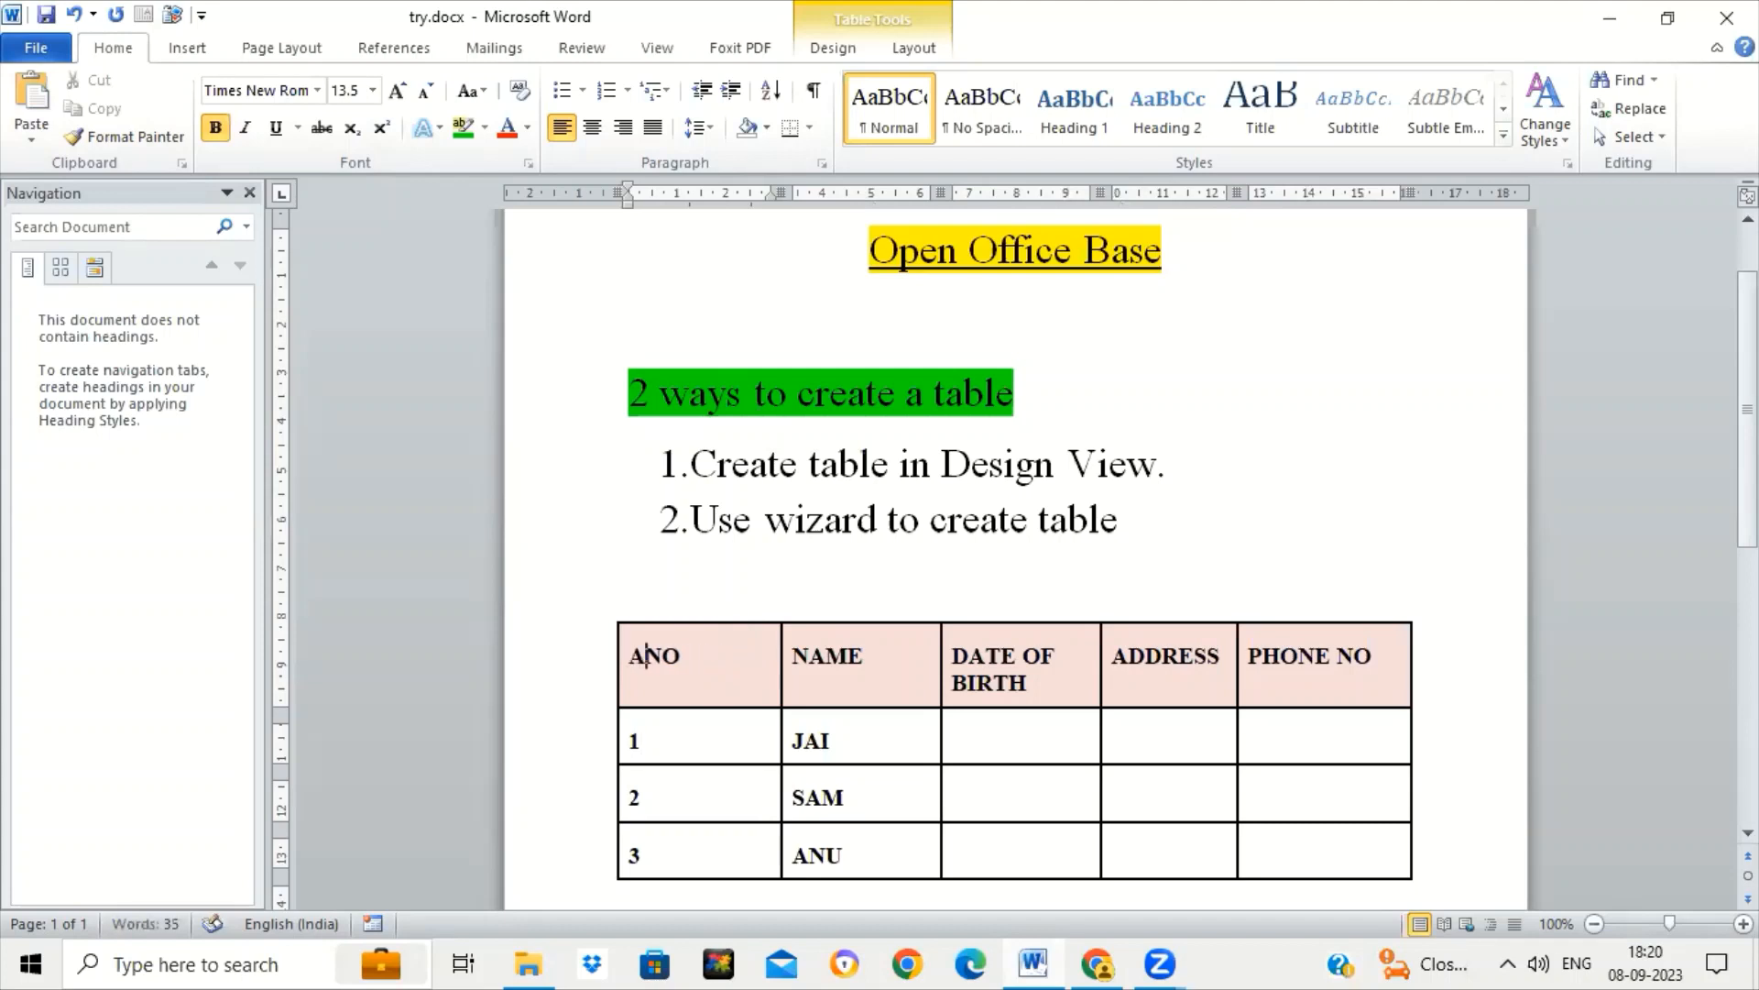
type("DMN")
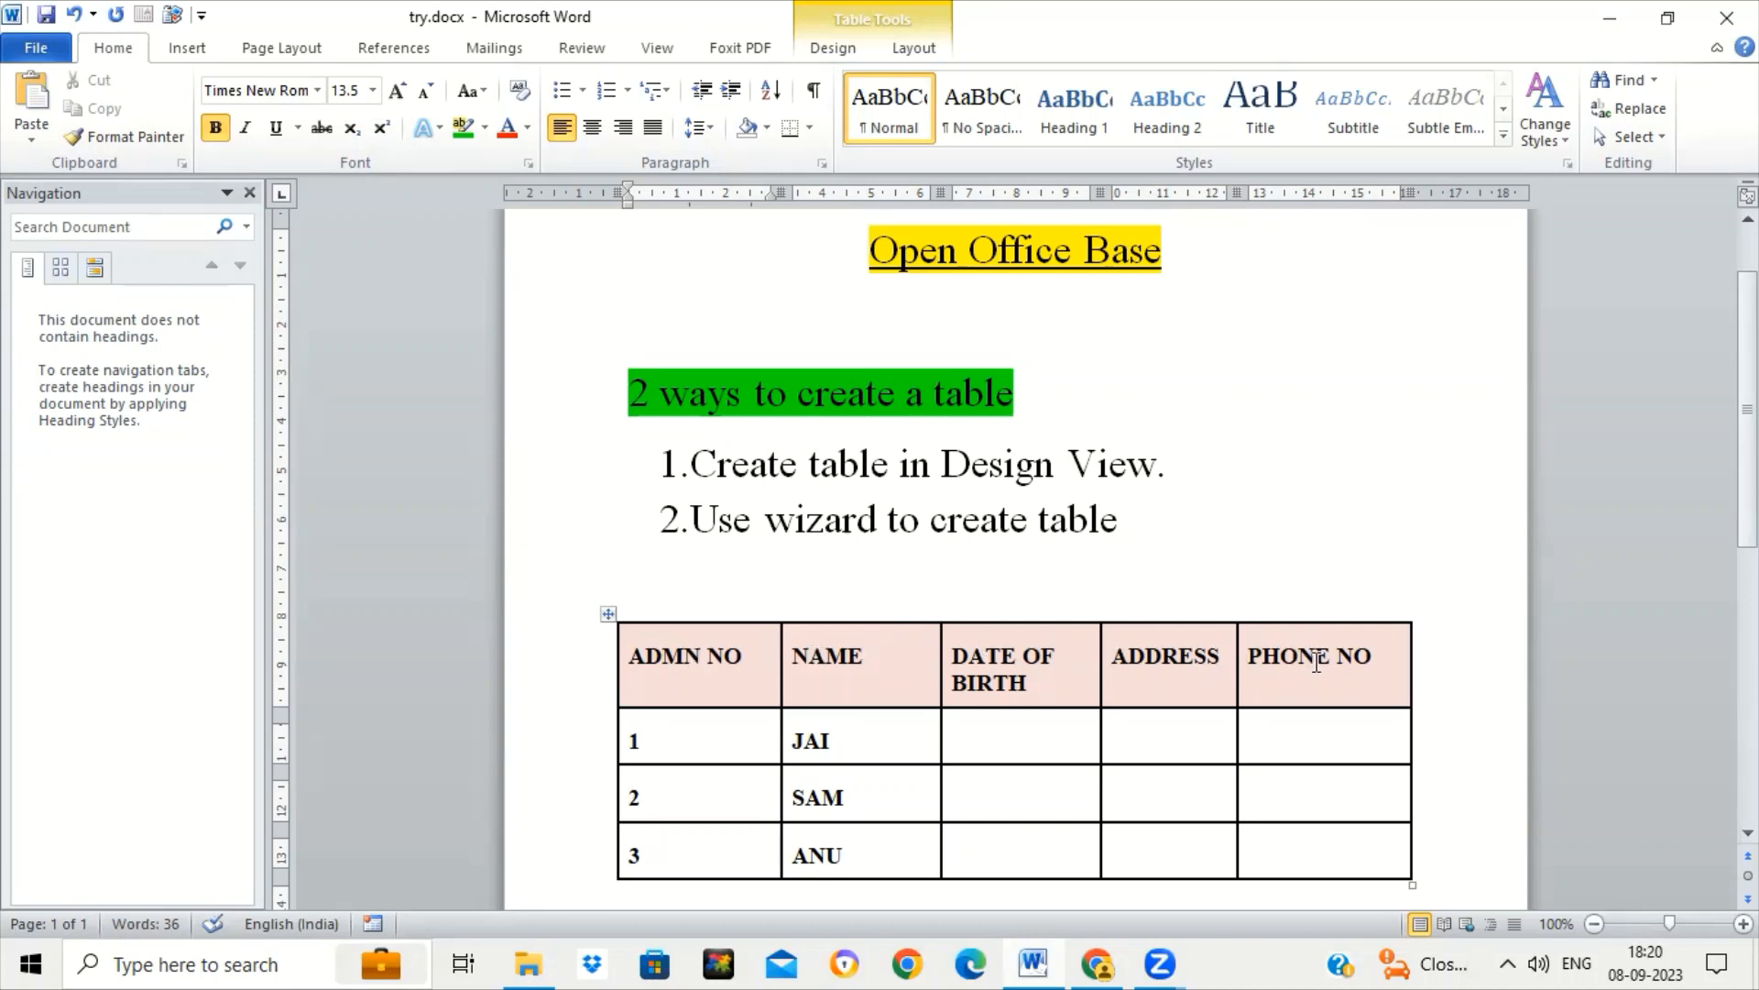
Type 'FIELDS / Columns / attributes' and 'Records / rows /tuples' on two lines above the table.
left_click(733, 611)
type("FIELD")
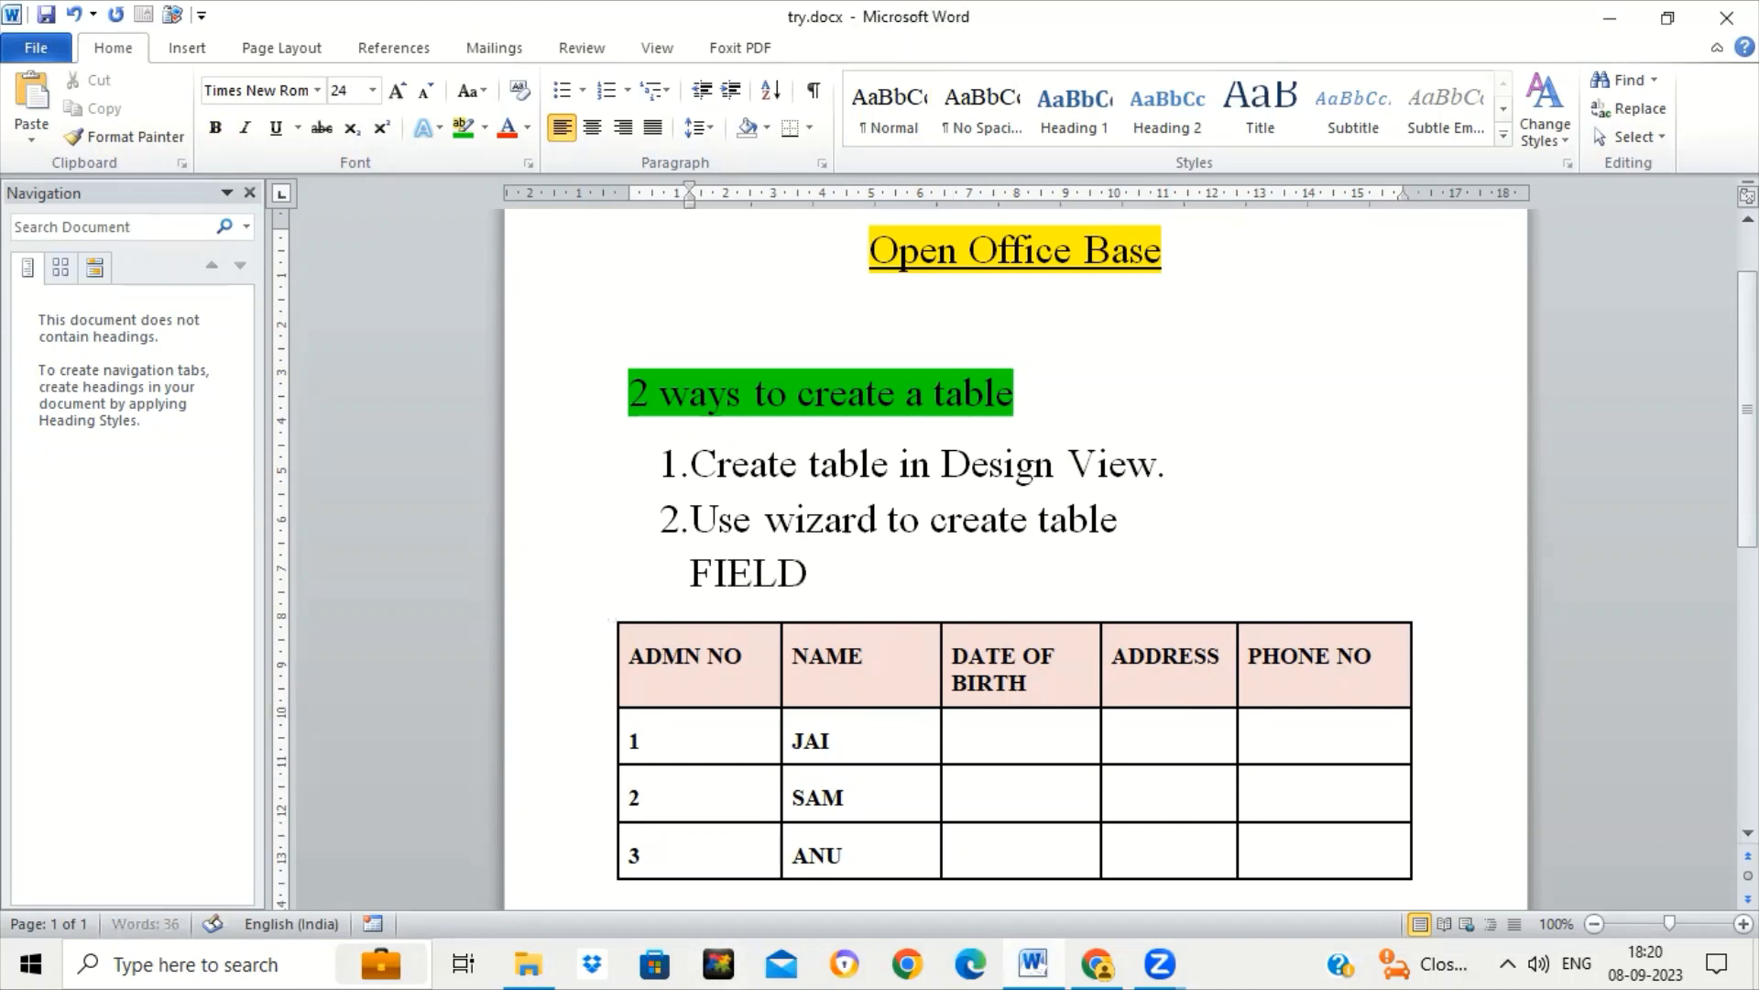
type("S / ")
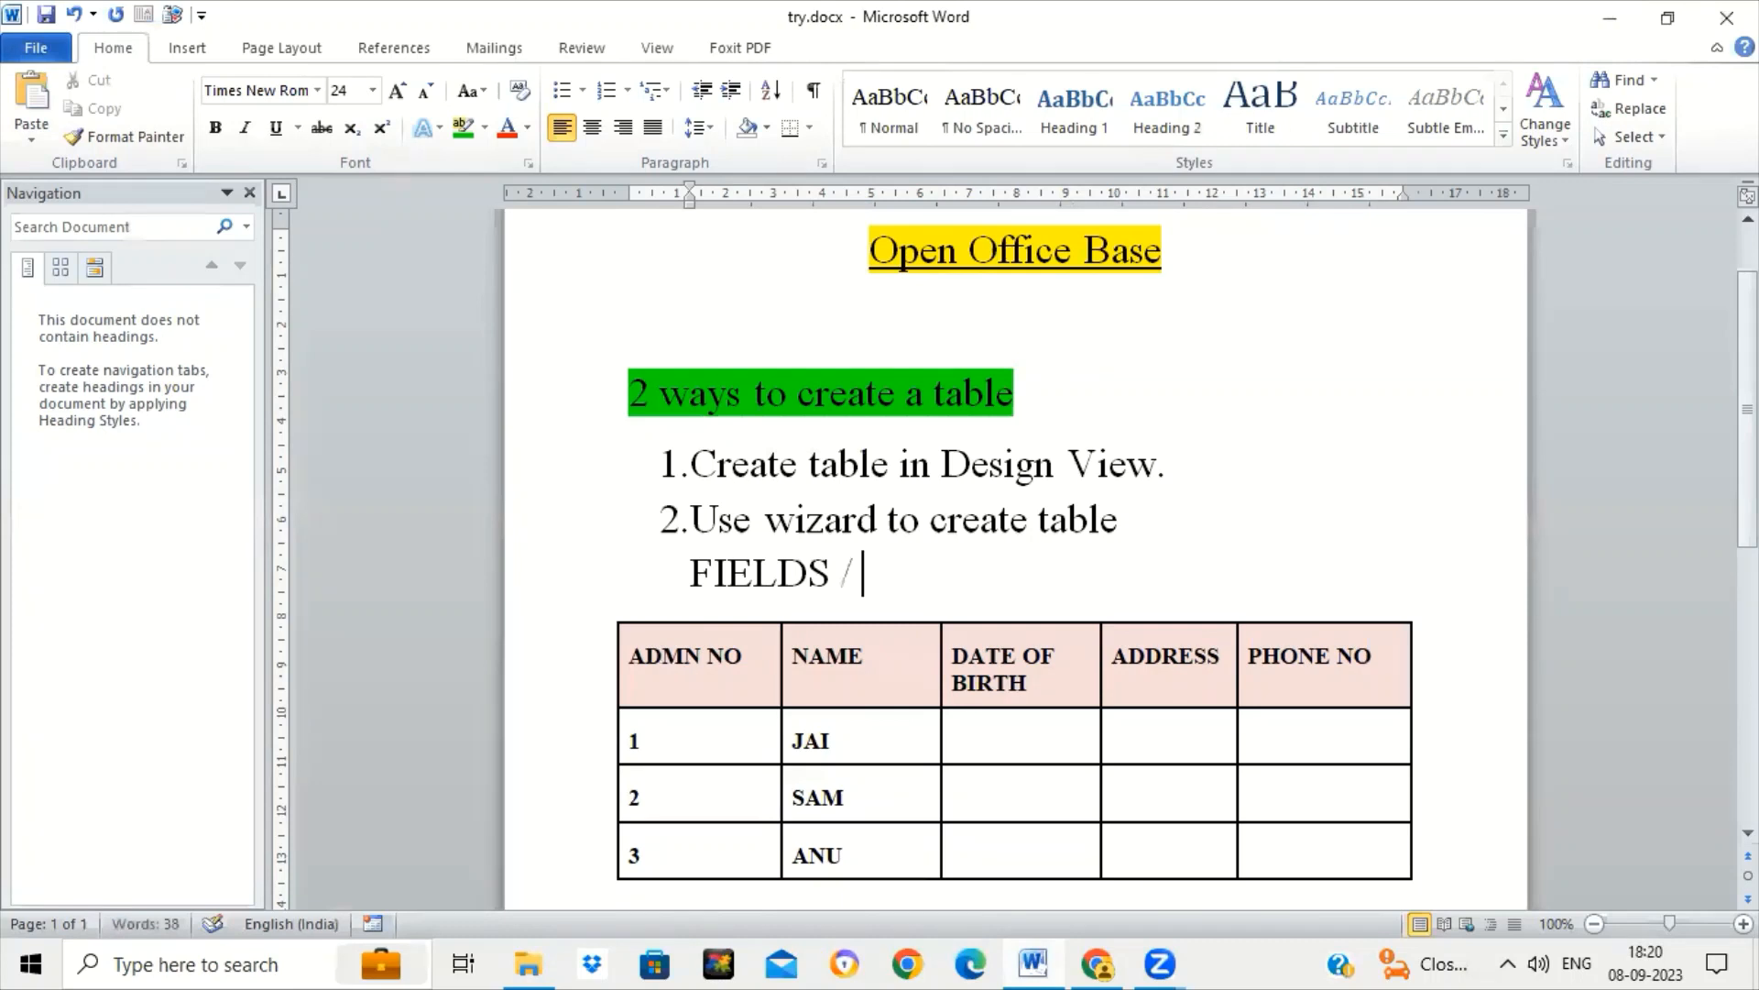
type("Columns")
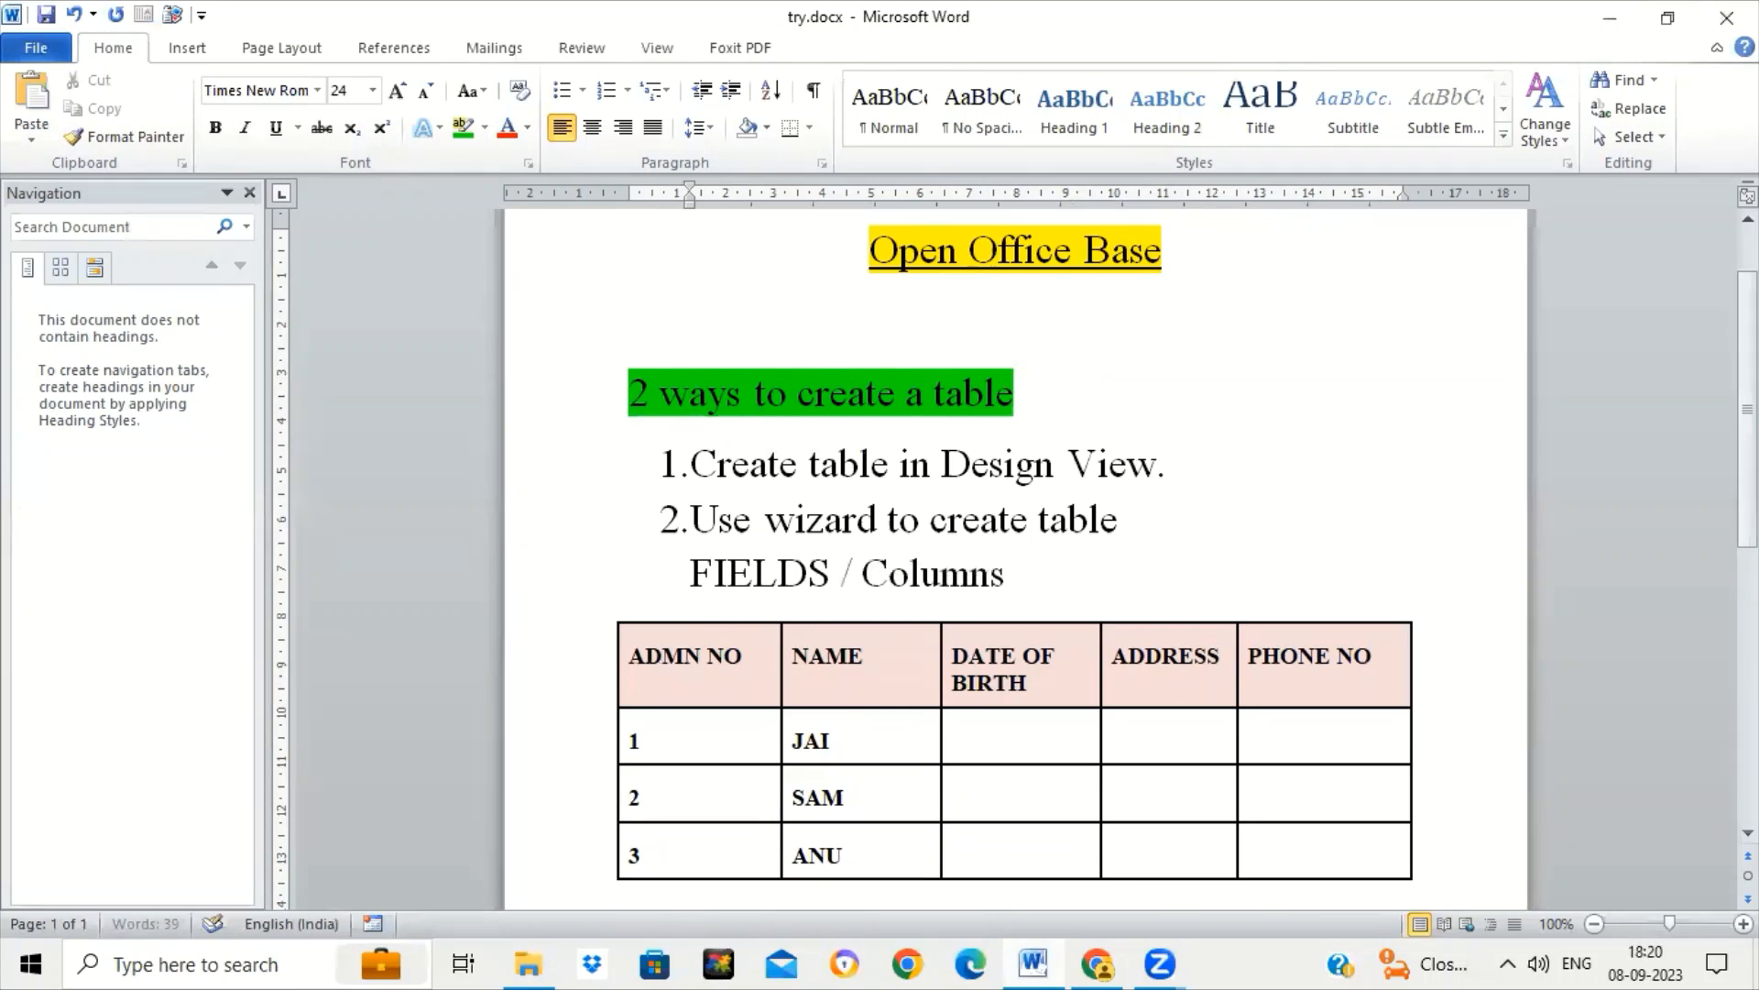
type("  / attributes")
key("Return")
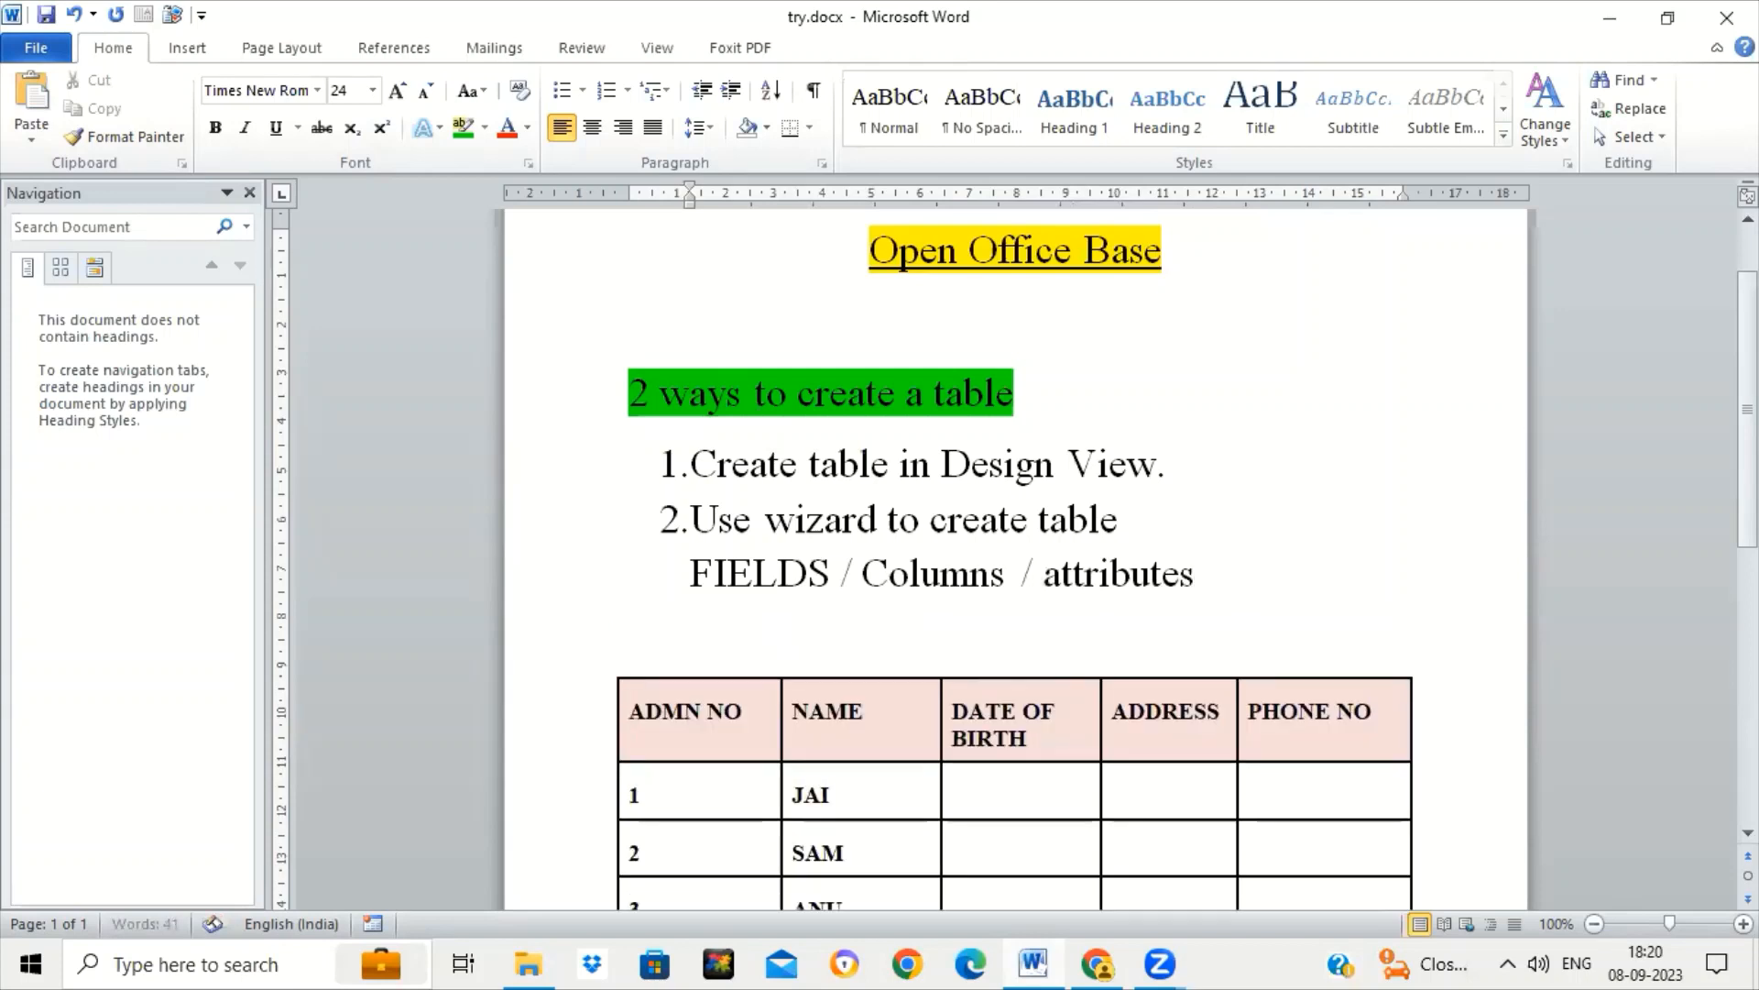
type("re")
key("BackSpace")
key("BackSpace")
type("Records")
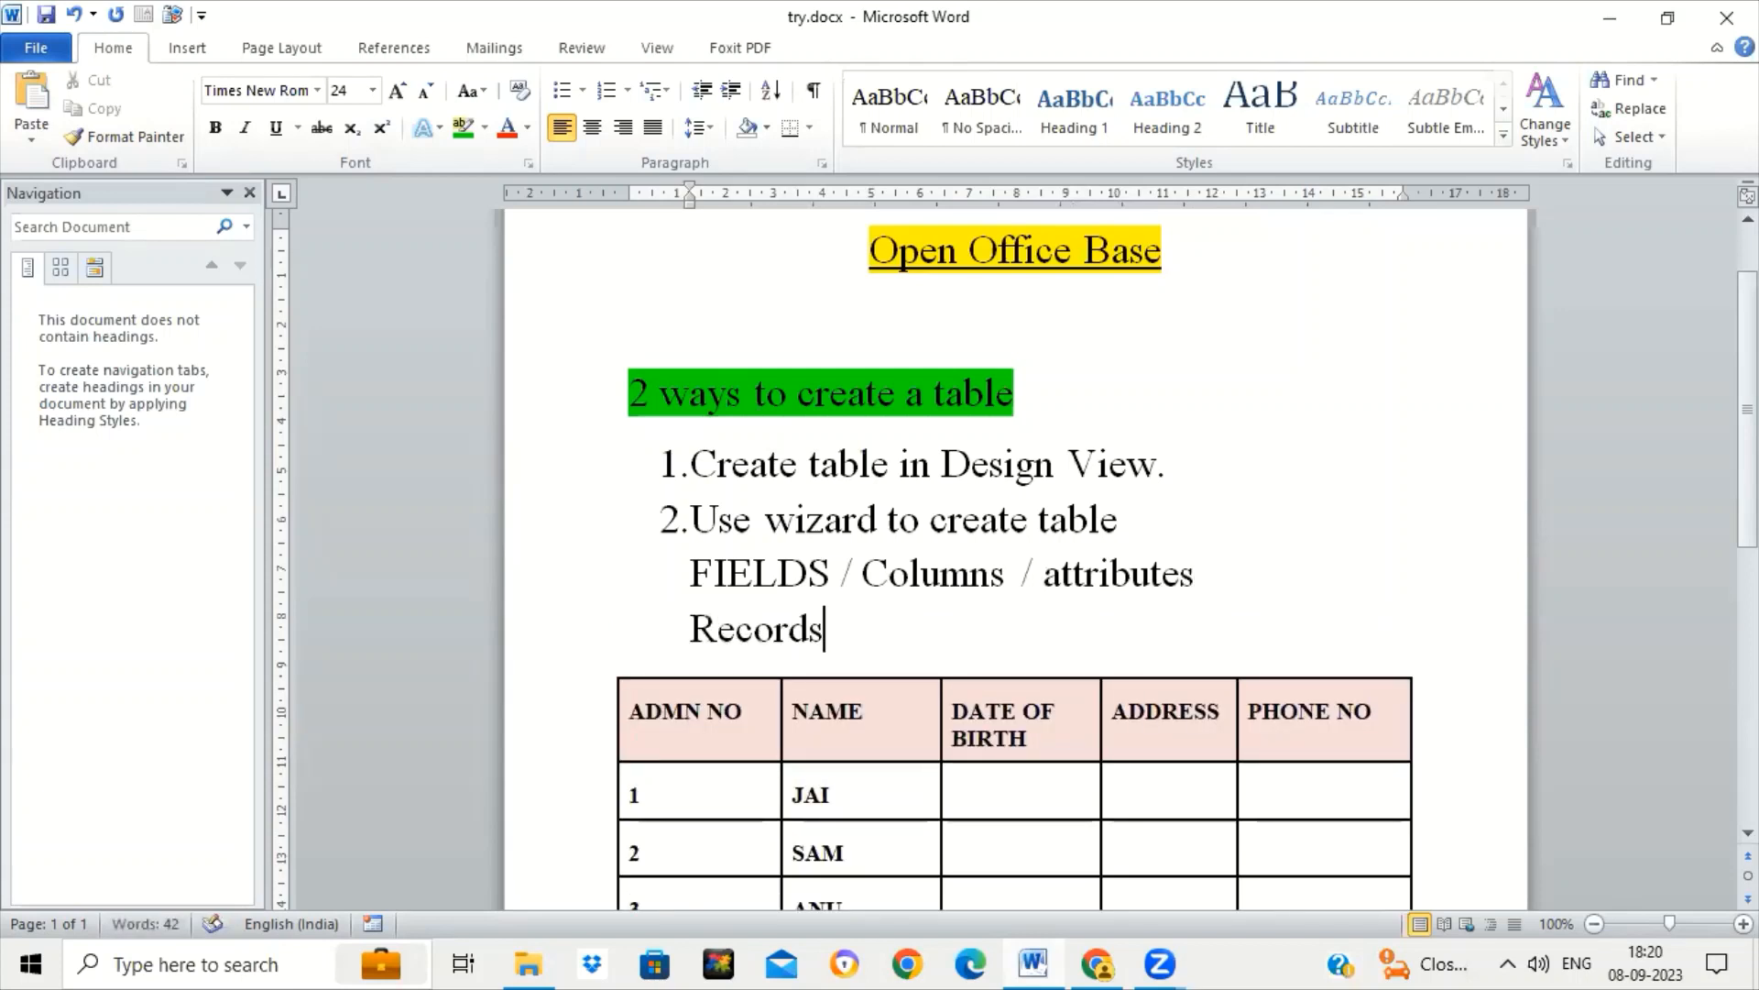
type(" / row")
type("s /")
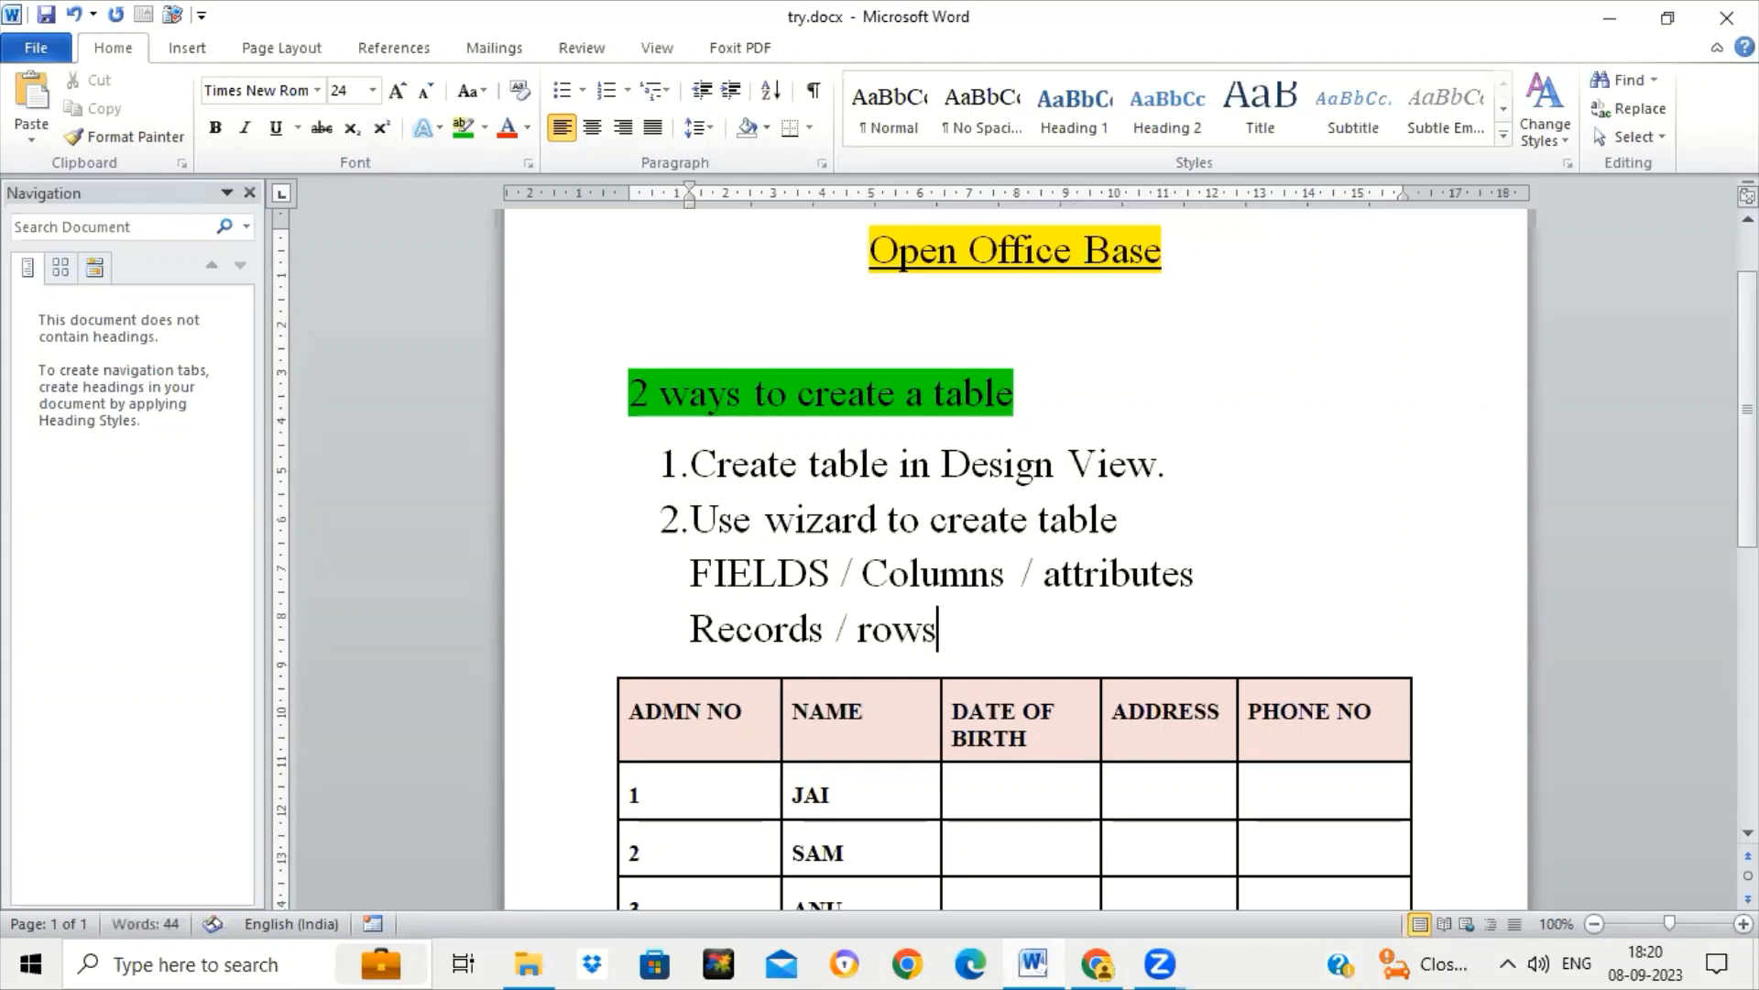
type("tuples")
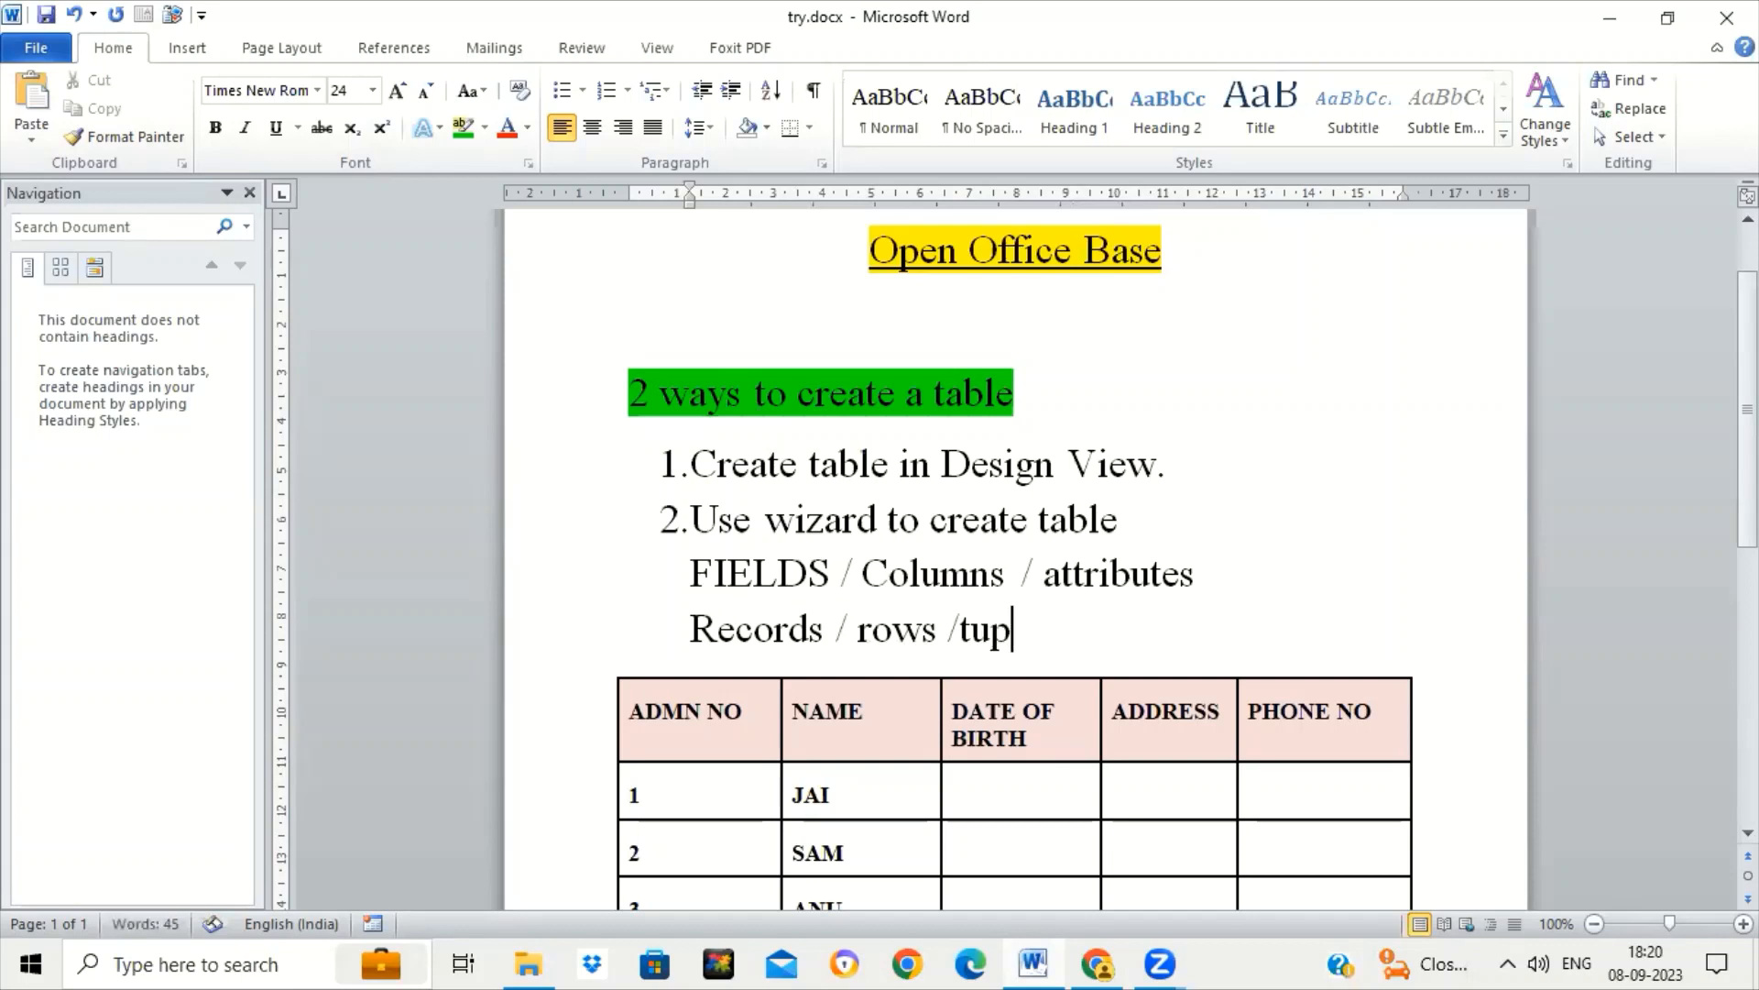
Move through the table to the student names in the NAME column, starting at JAI.
key("Down")
key("Down")
key("Down")
key("Down")
key("Down")
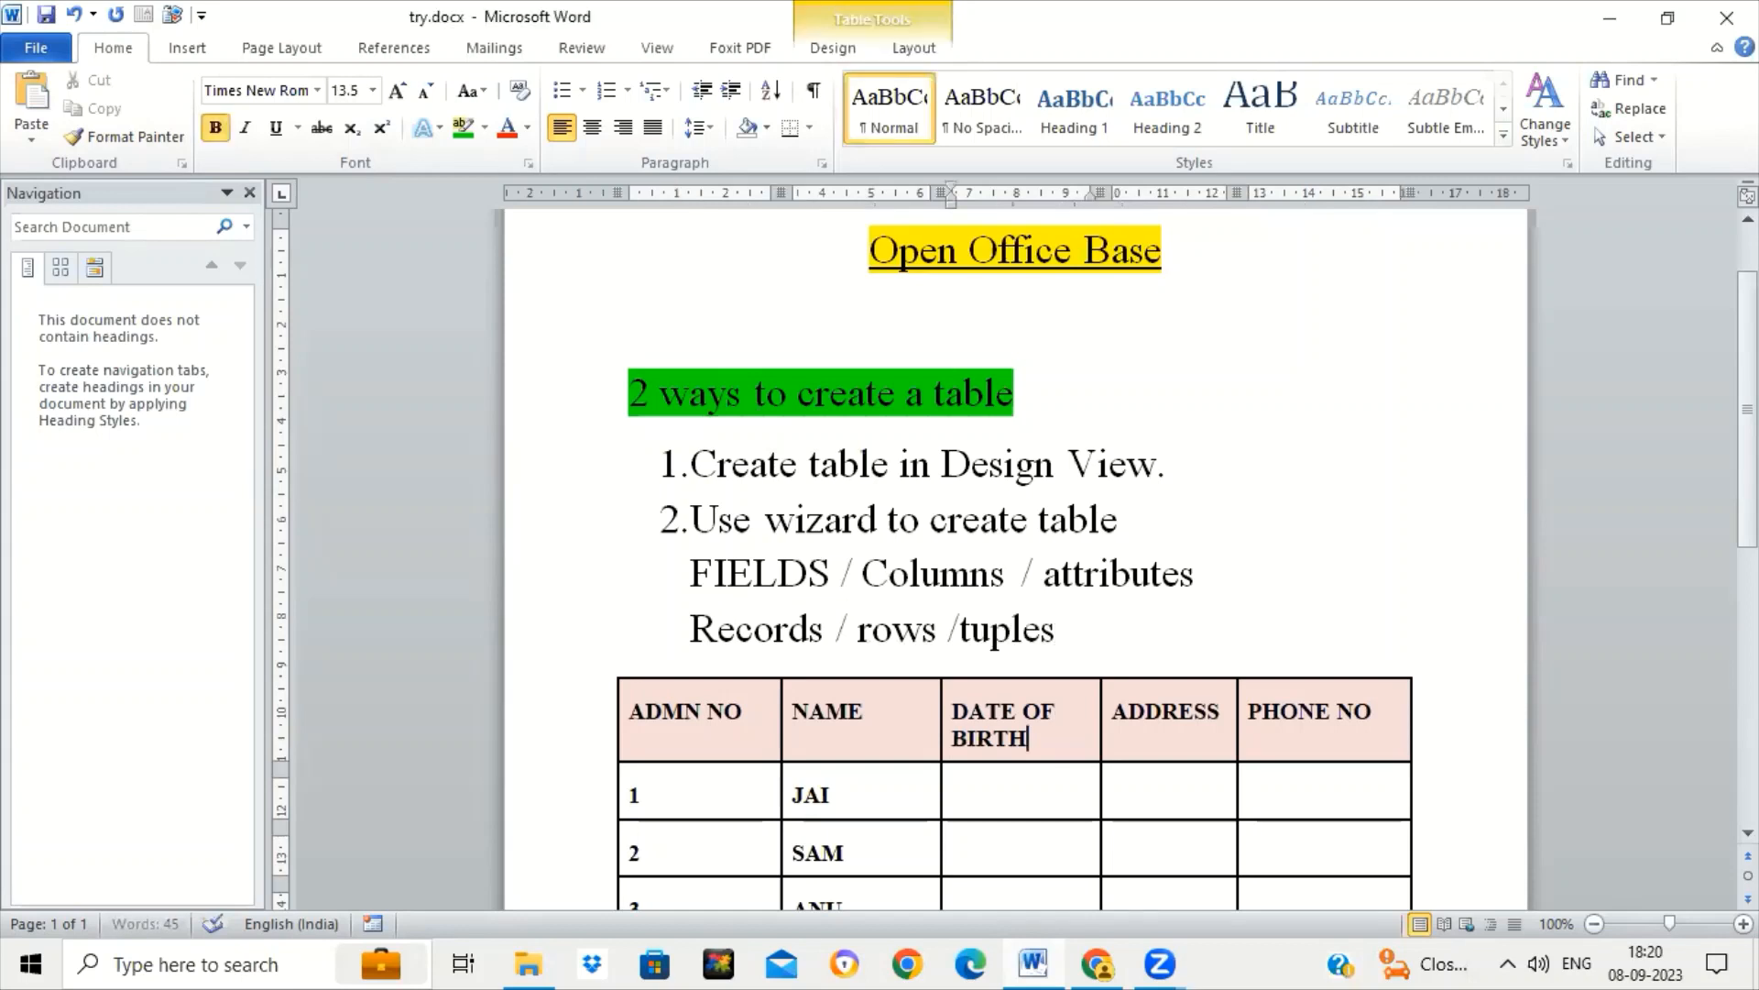
key("Down")
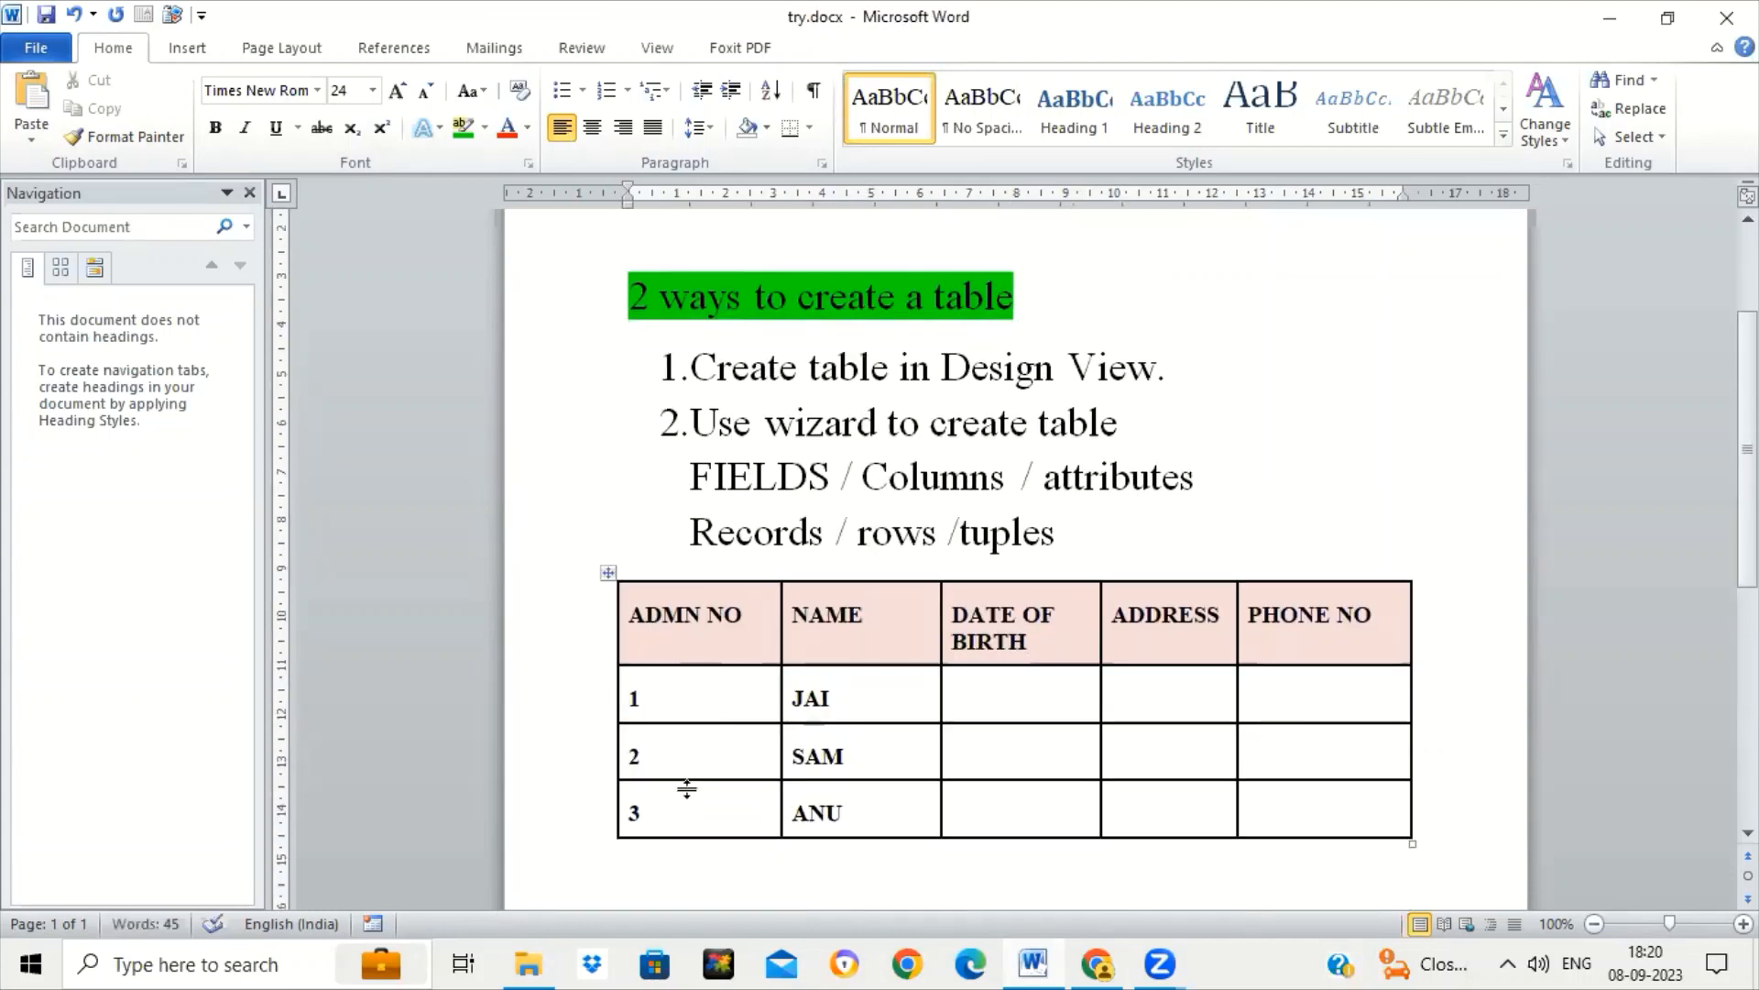
left_click(825, 692)
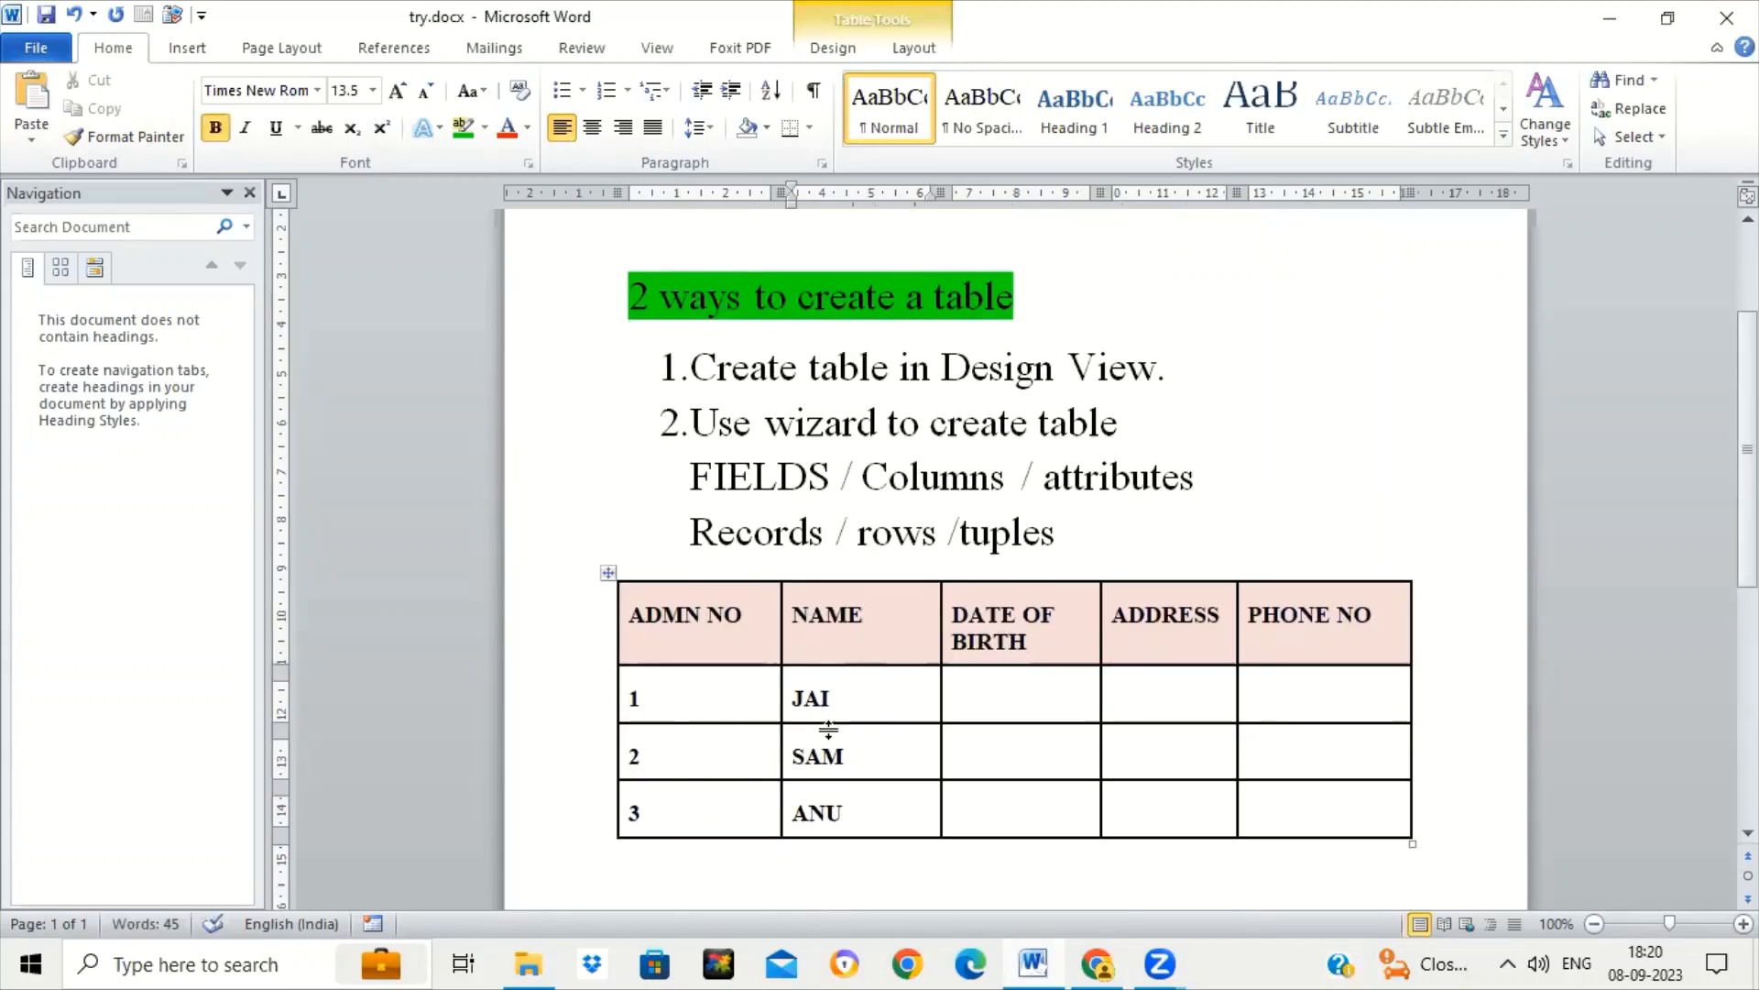
left_click(852, 760)
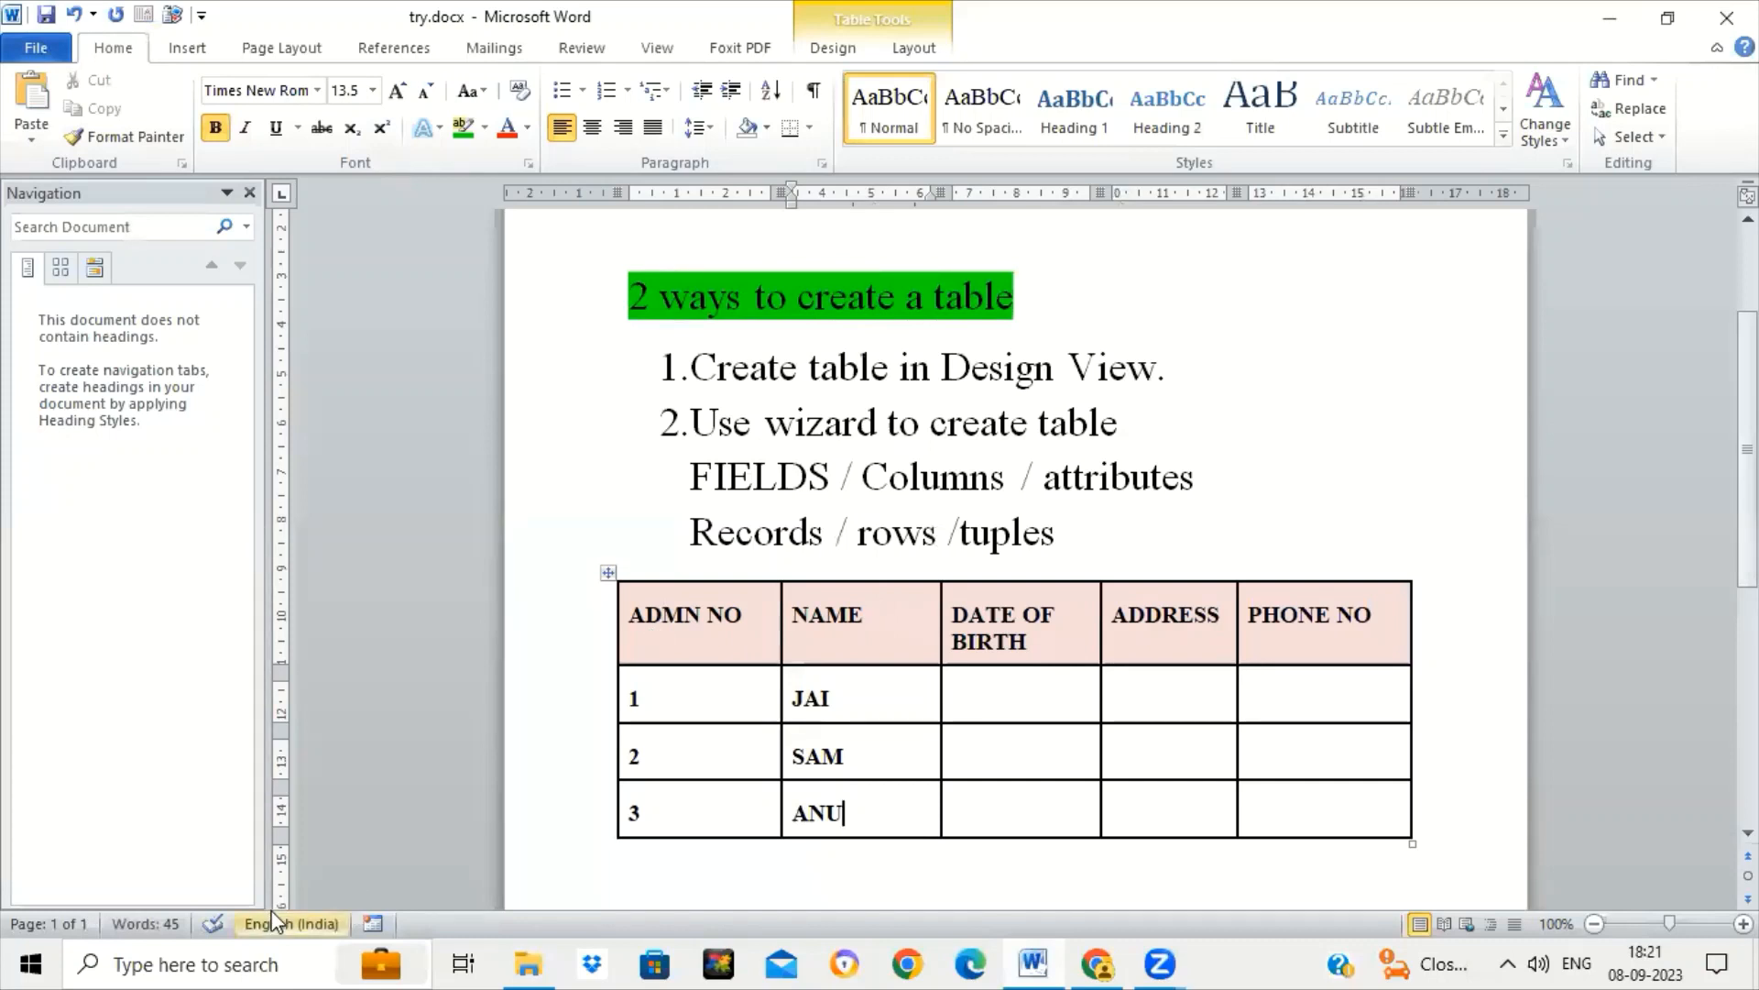
Search Windows for 'base' and launch OpenOffice Base from the best match.
left_click(262, 962)
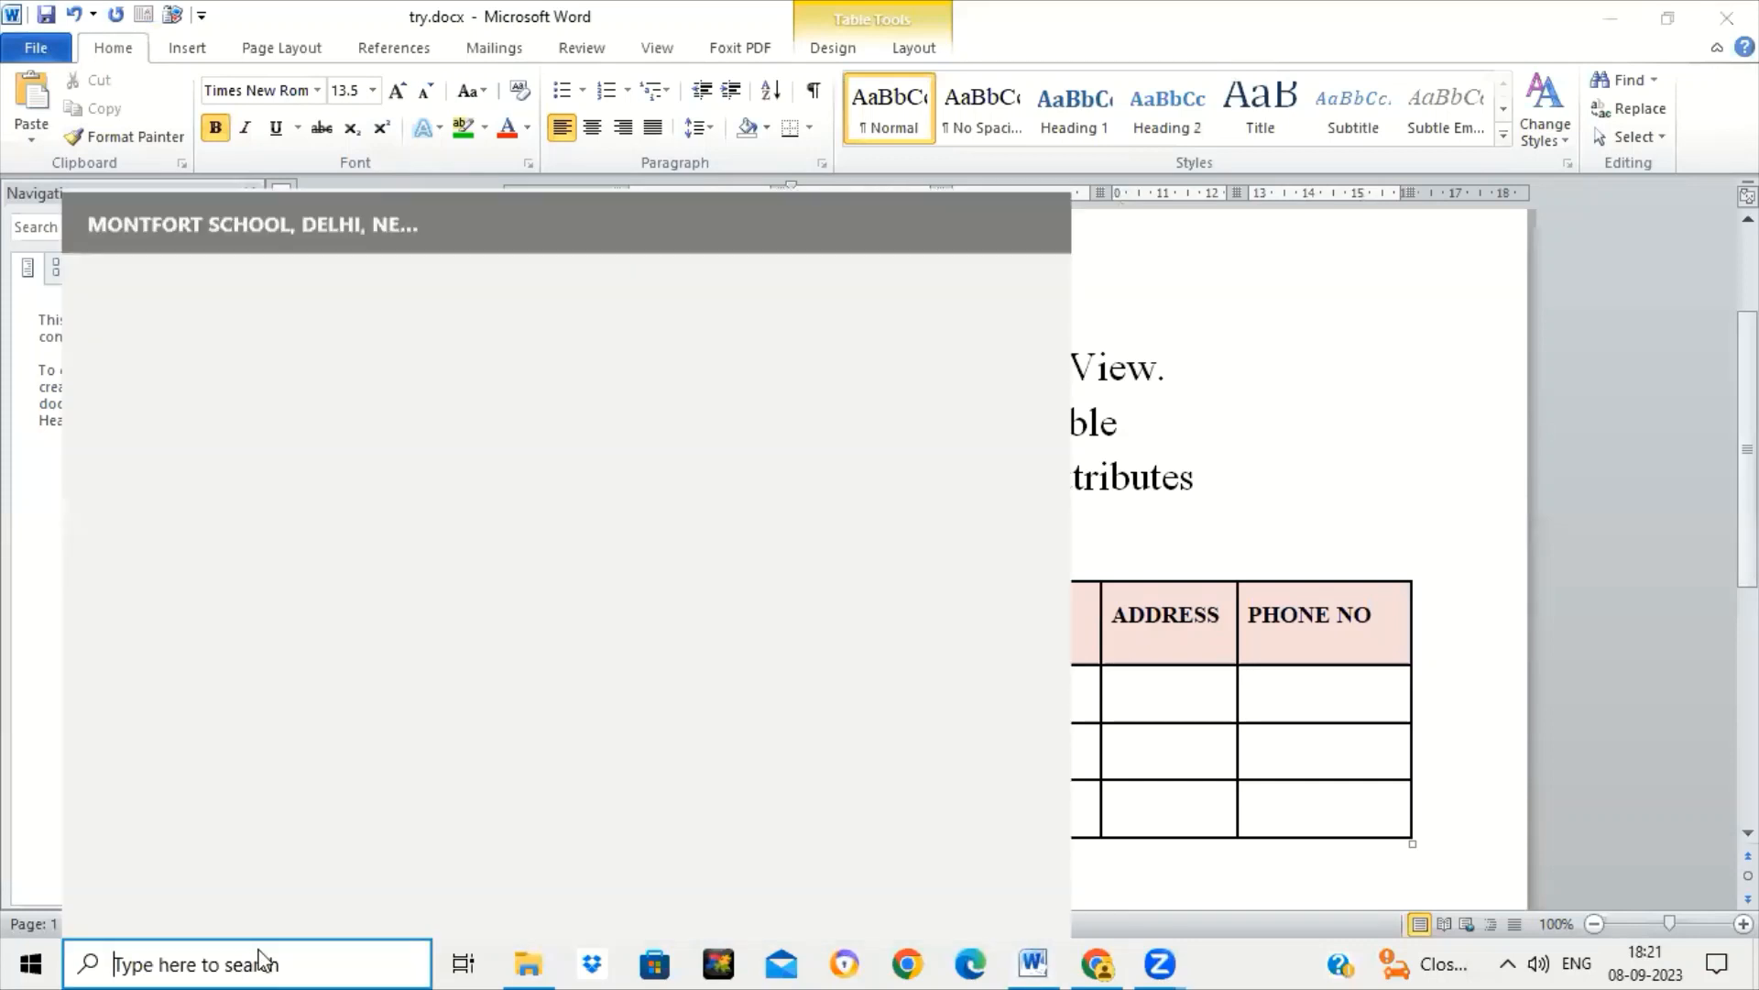
type("base")
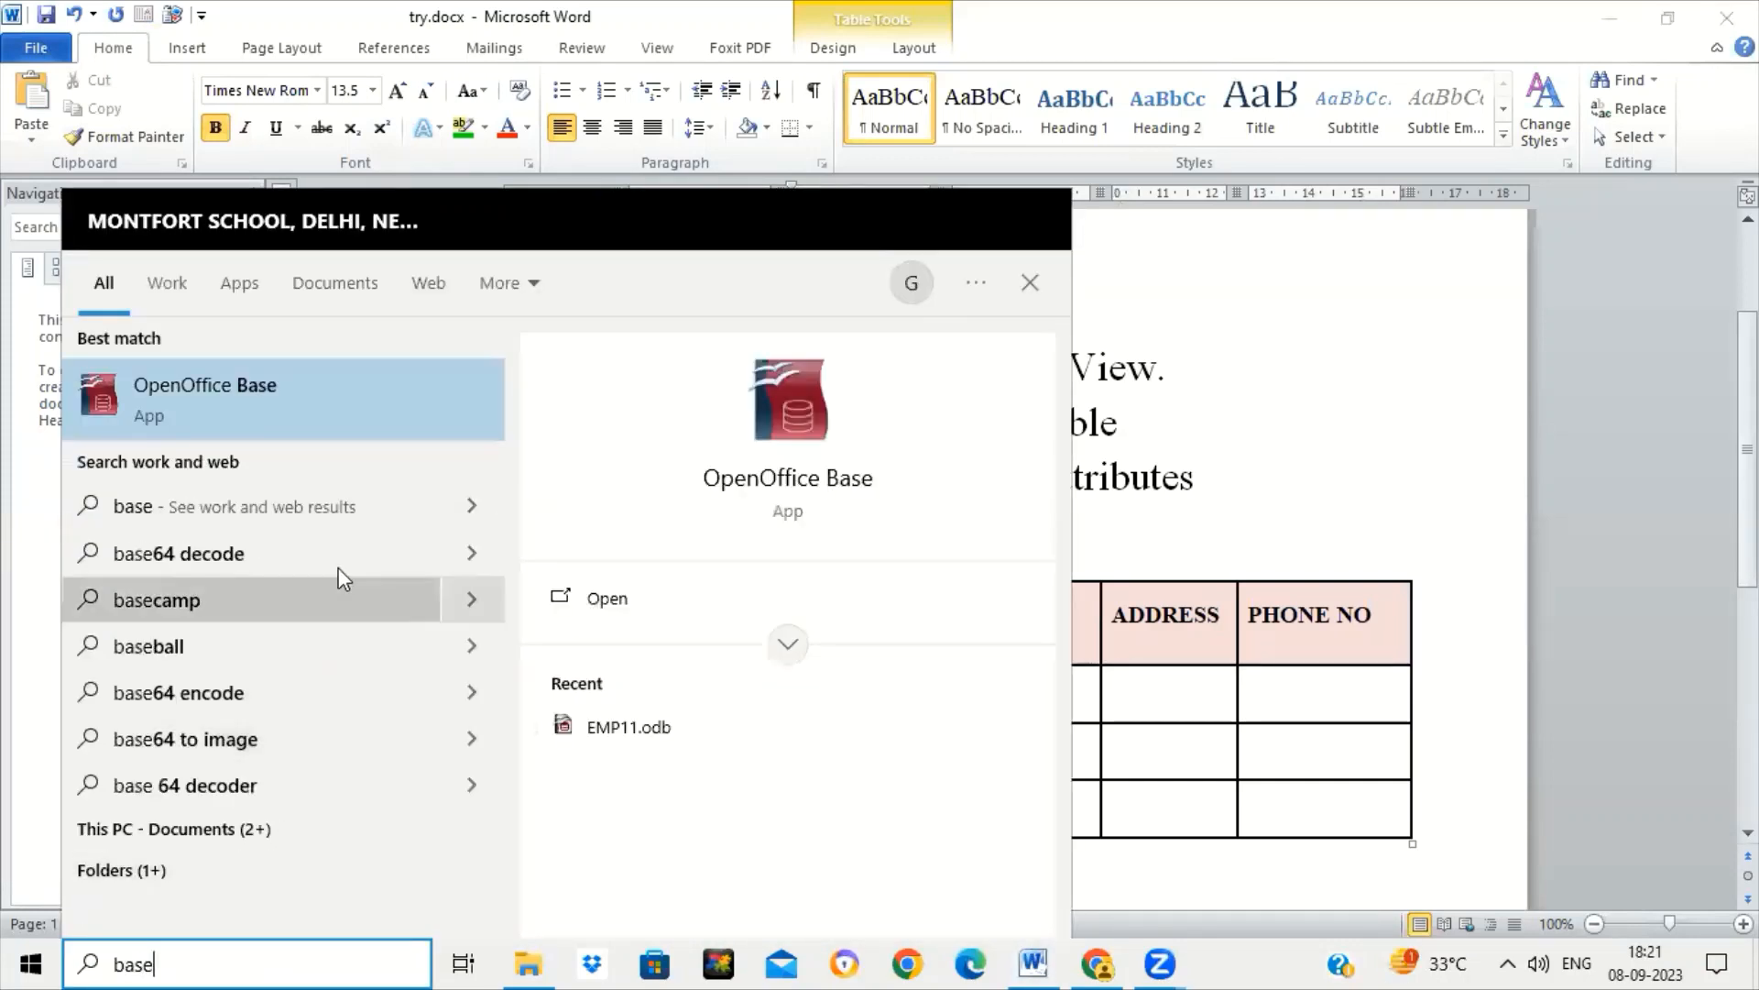
left_click(244, 411)
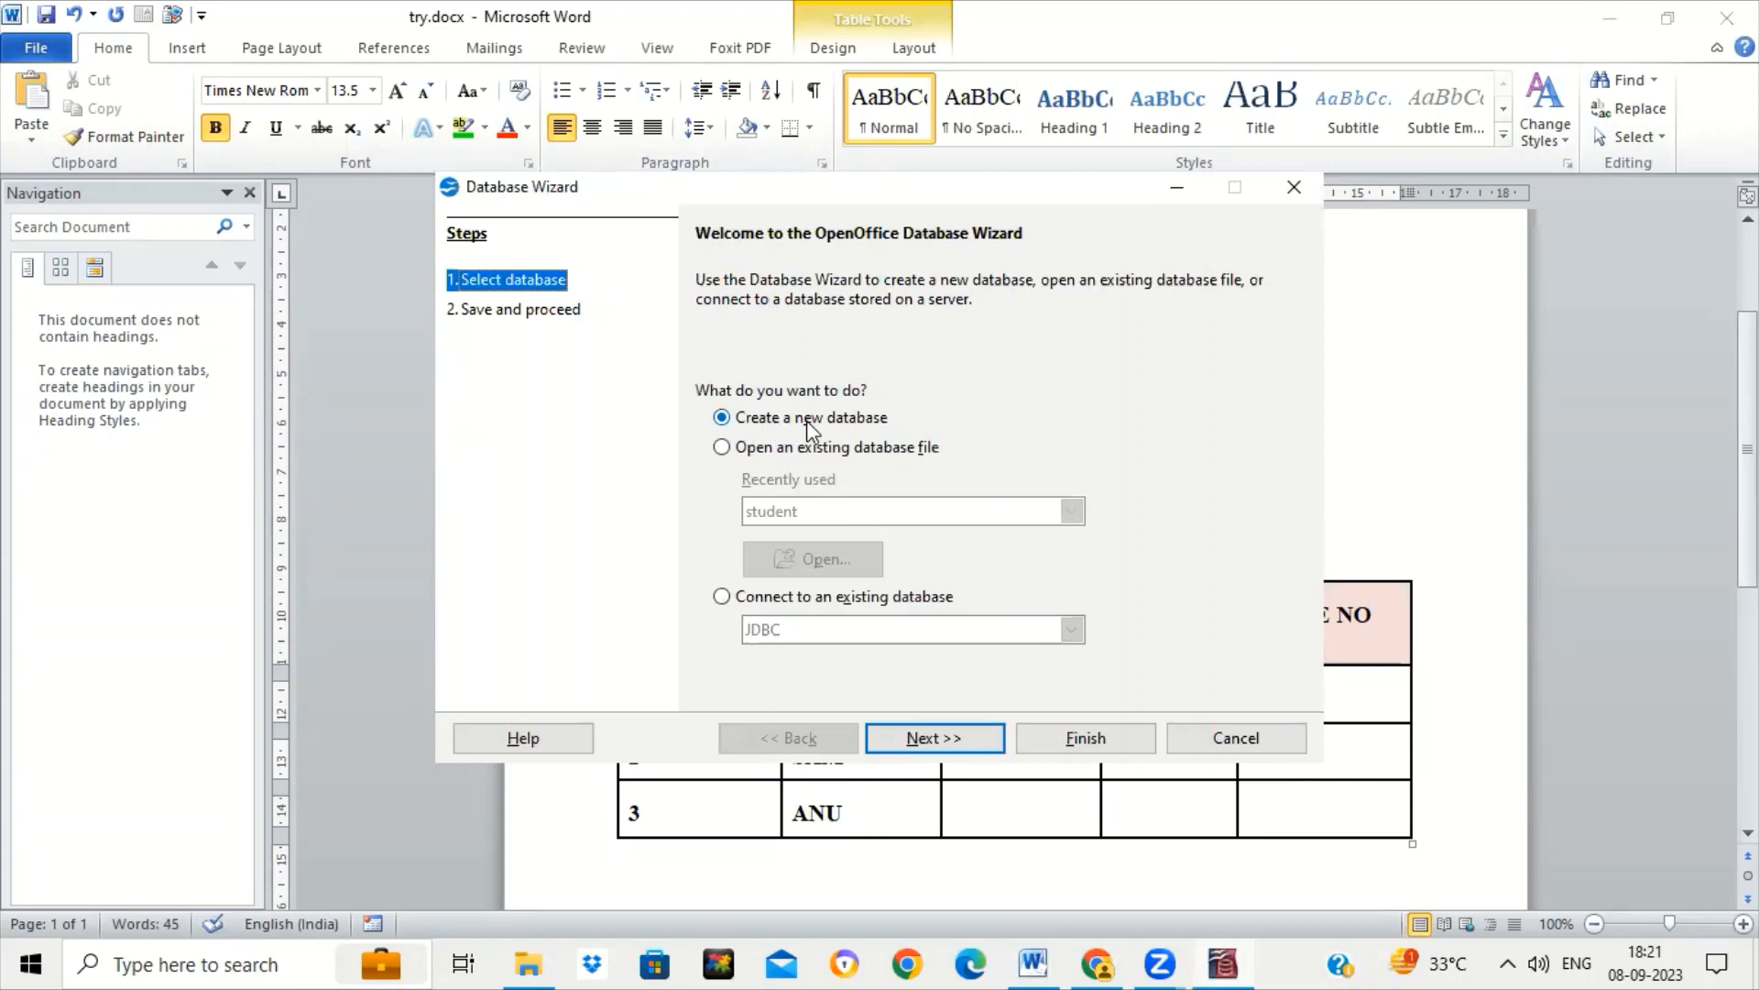
Look at the recently used databases under the open-existing option, then return to Create a new database.
left_click(723, 453)
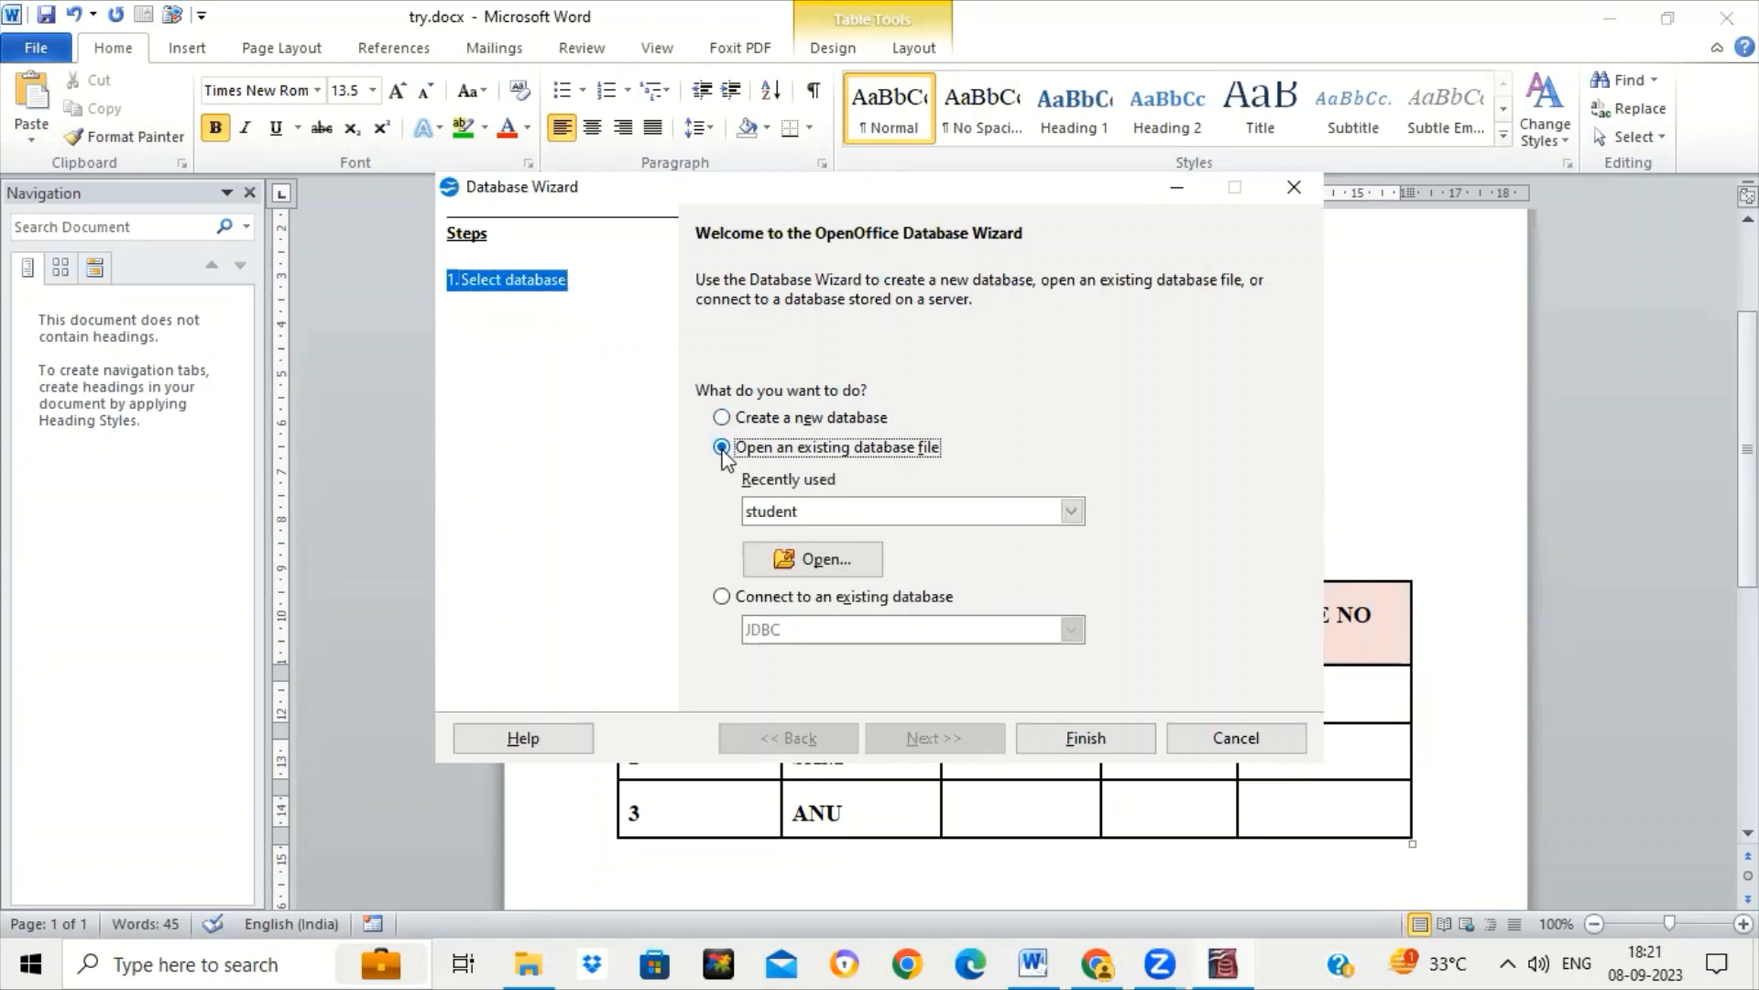
left_click(1070, 511)
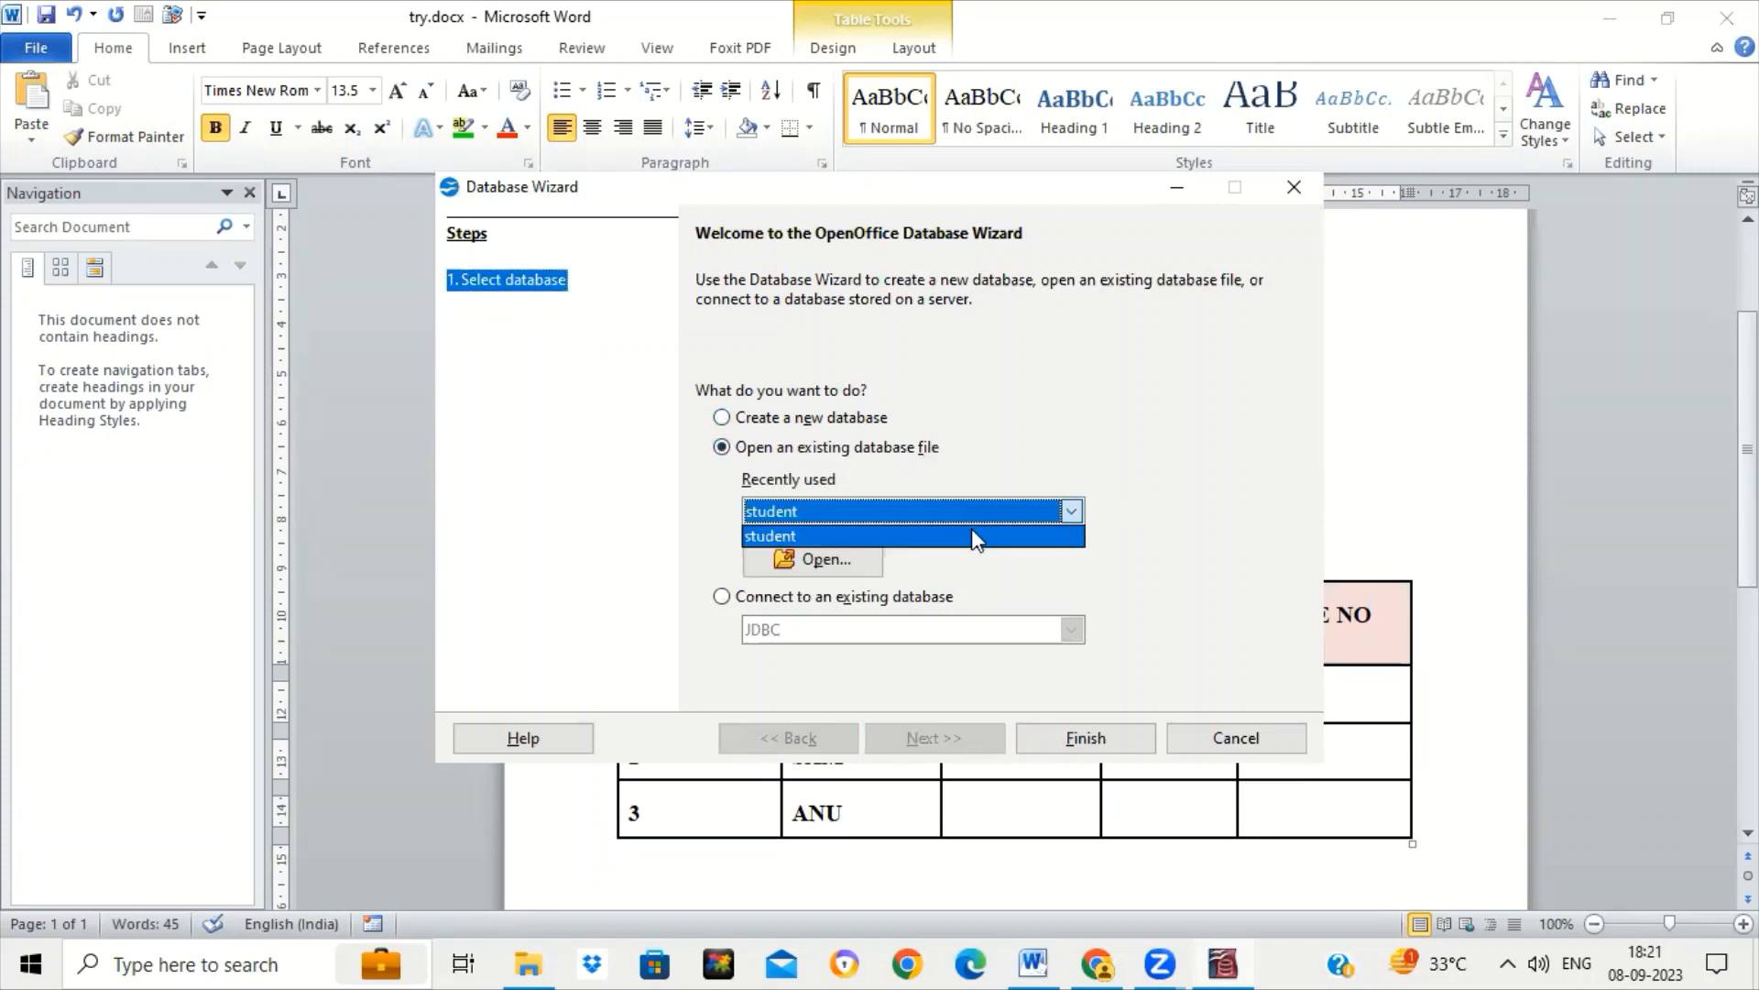
left_click(849, 563)
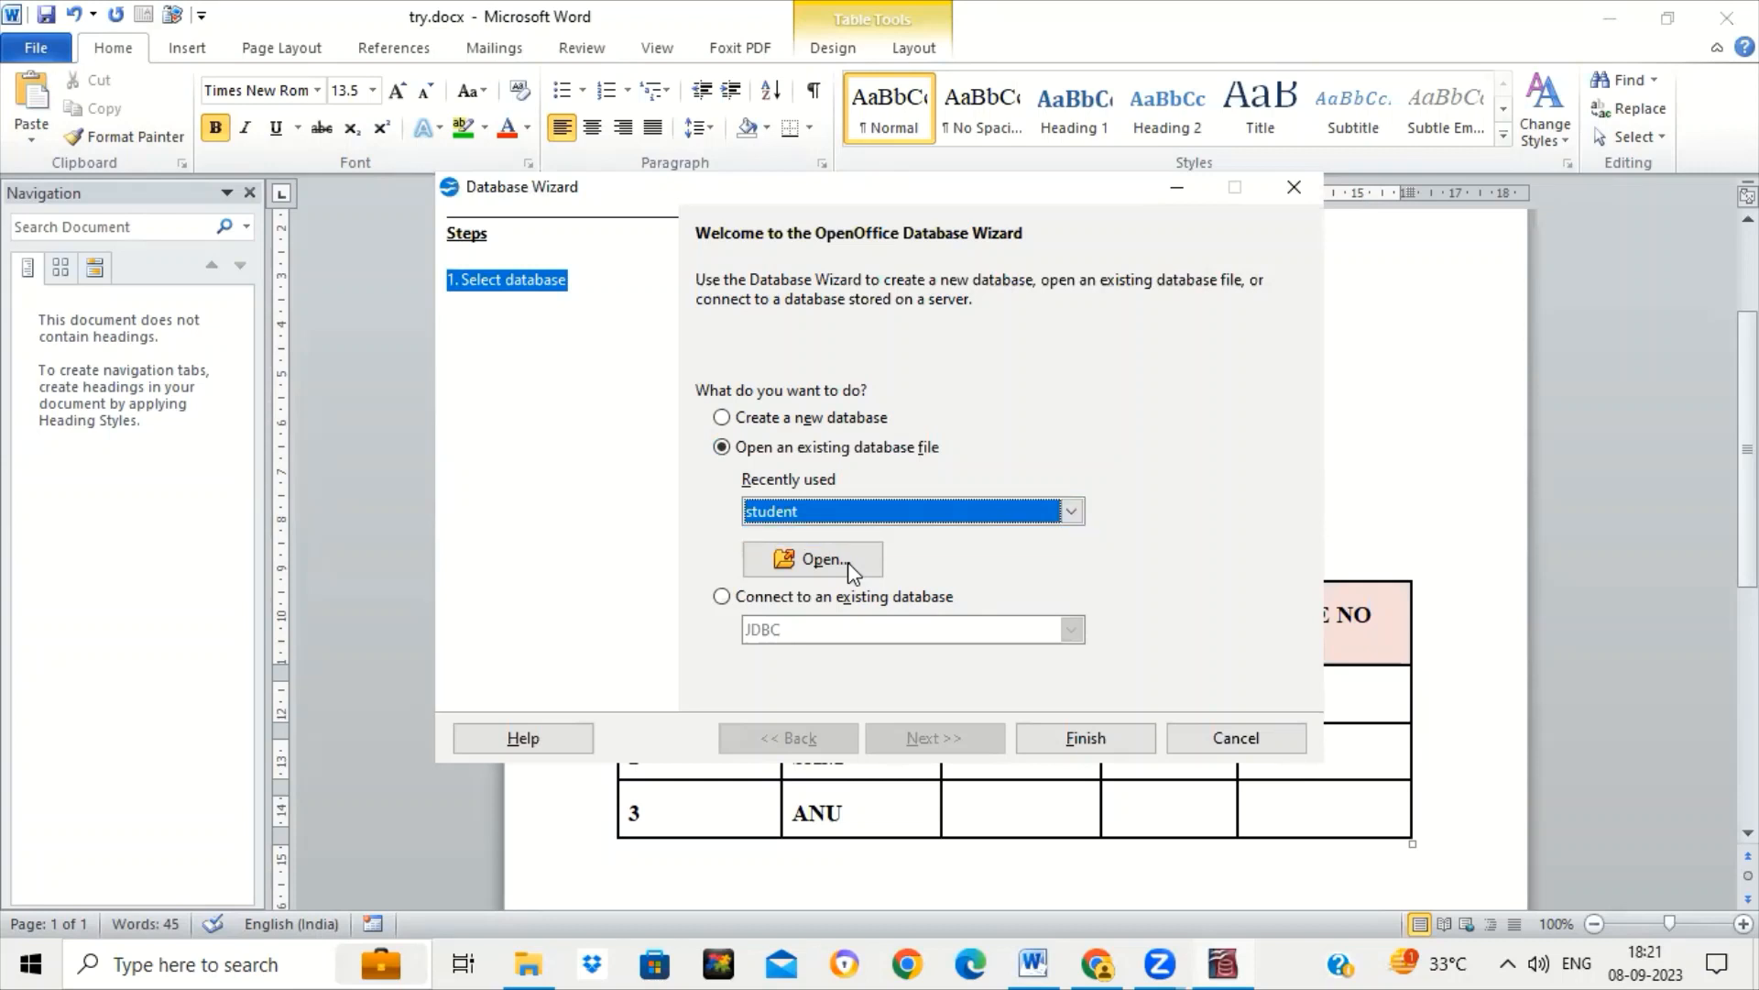
left_click(723, 421)
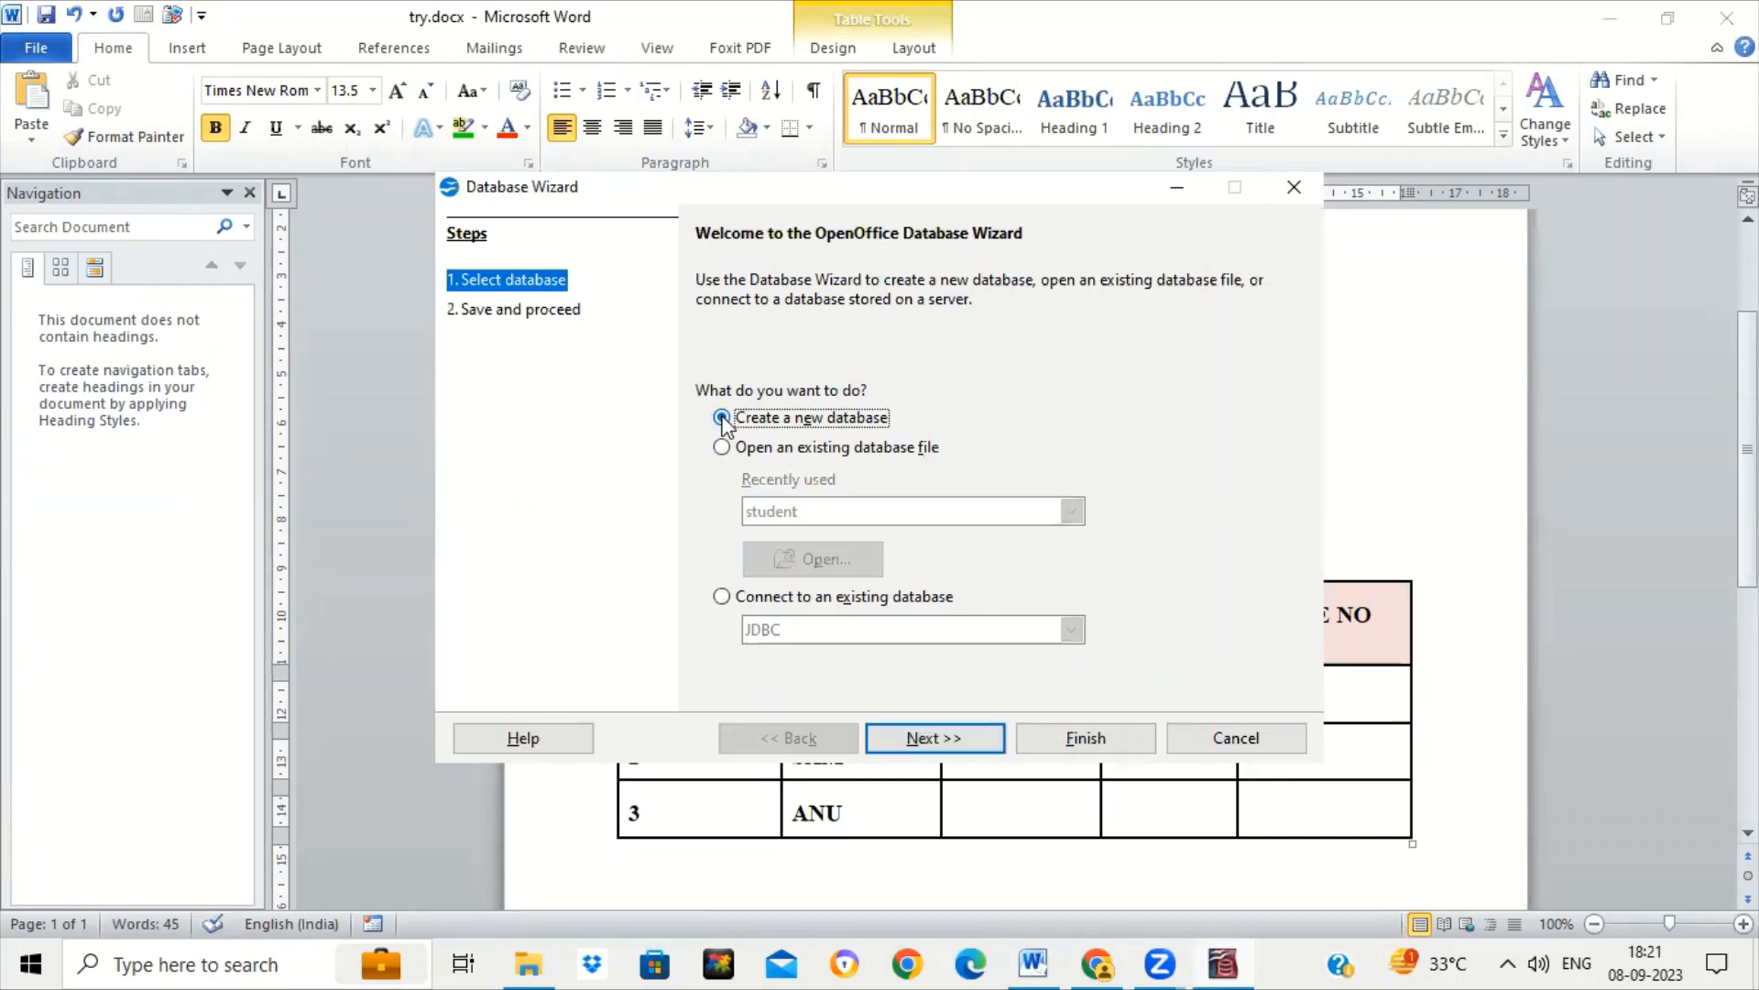
Finish the Database Wizard and save the new database as school.
left_click(1109, 739)
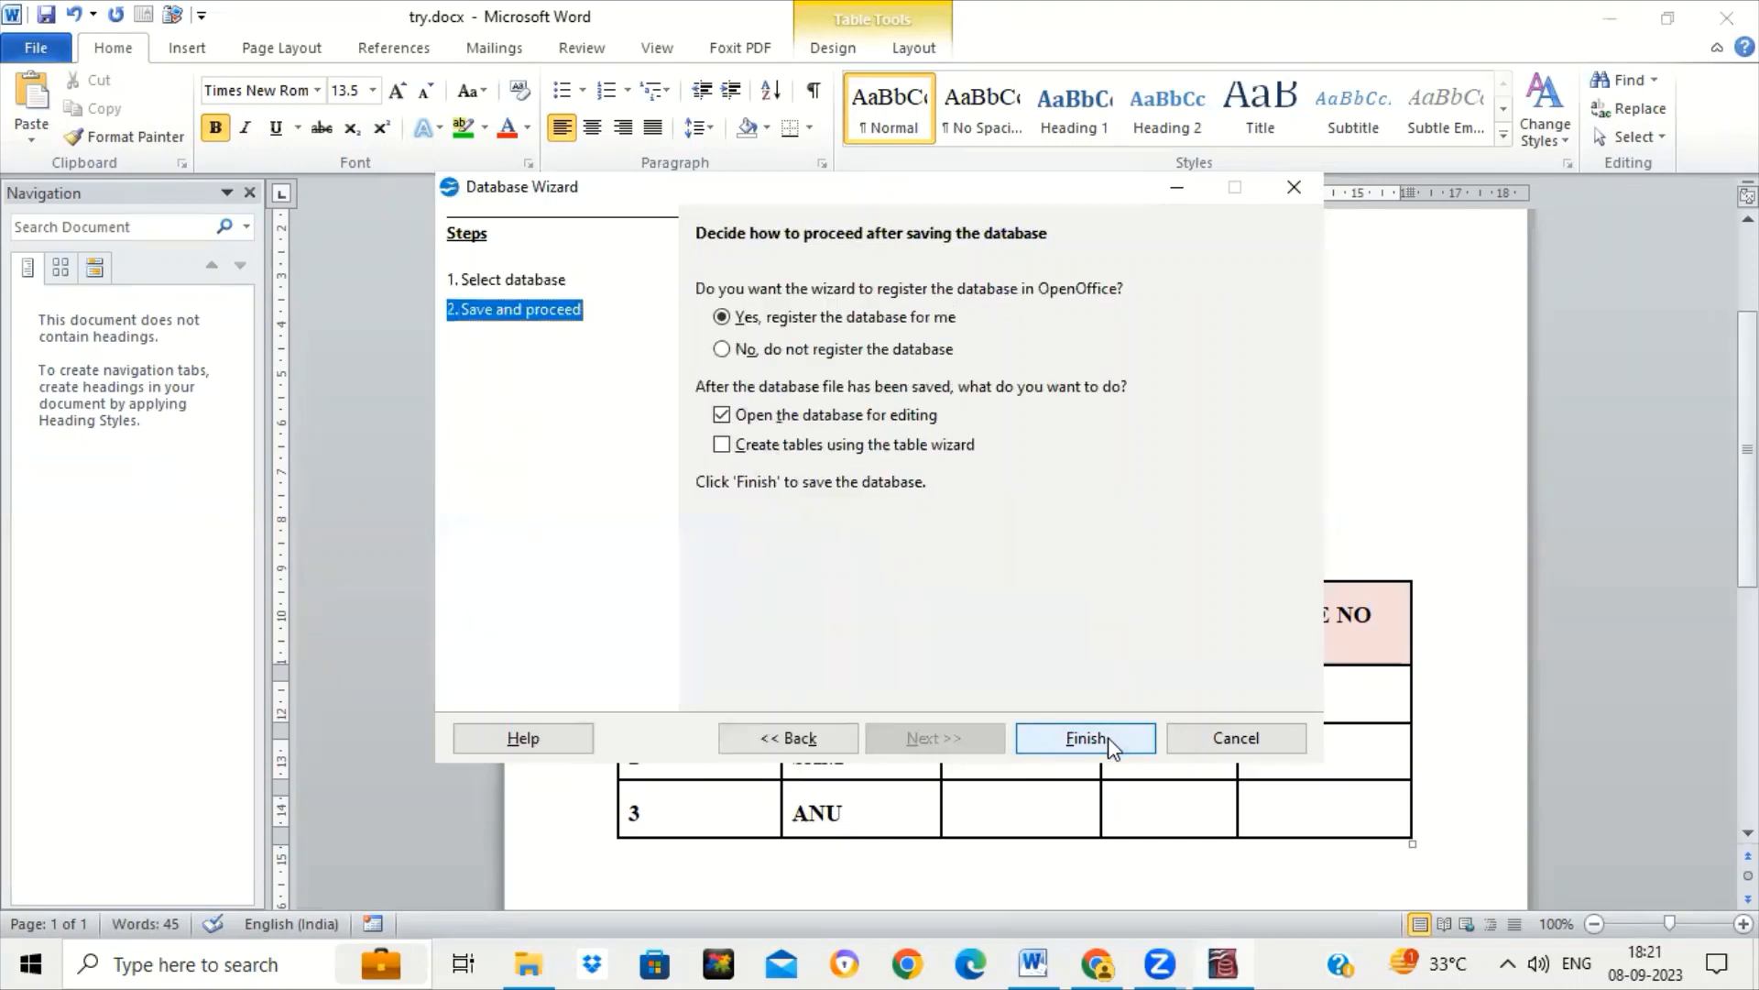
left_click(1087, 738)
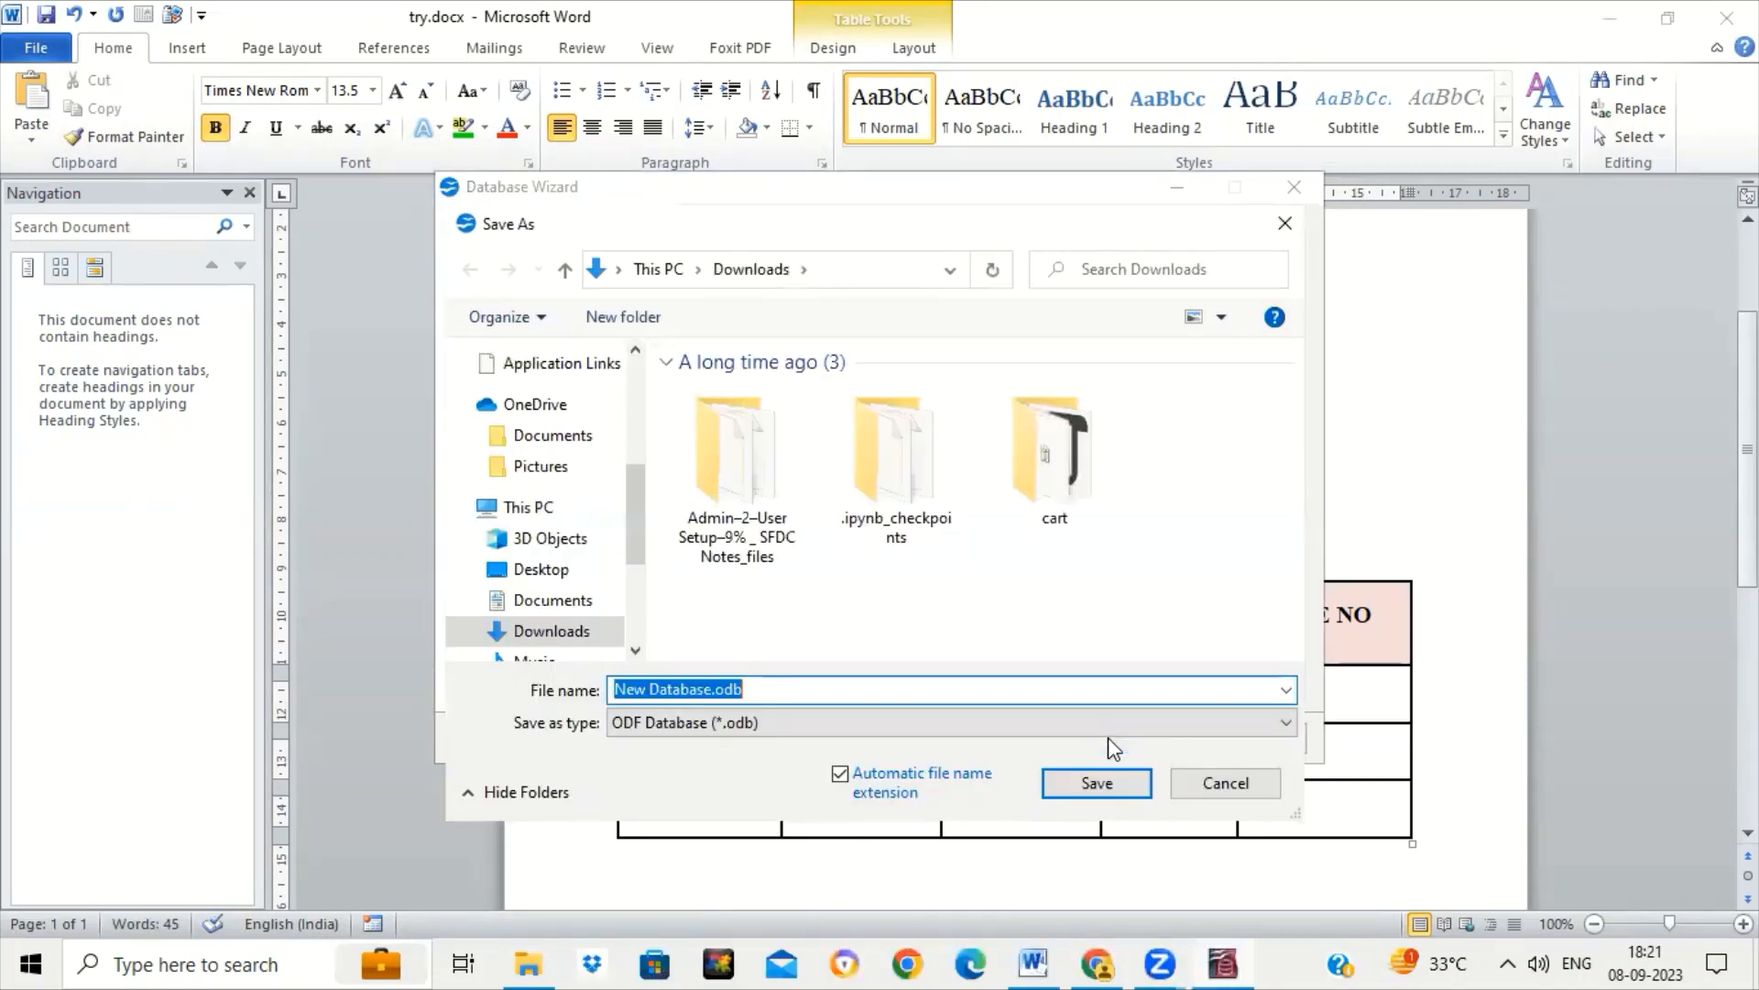
type("school")
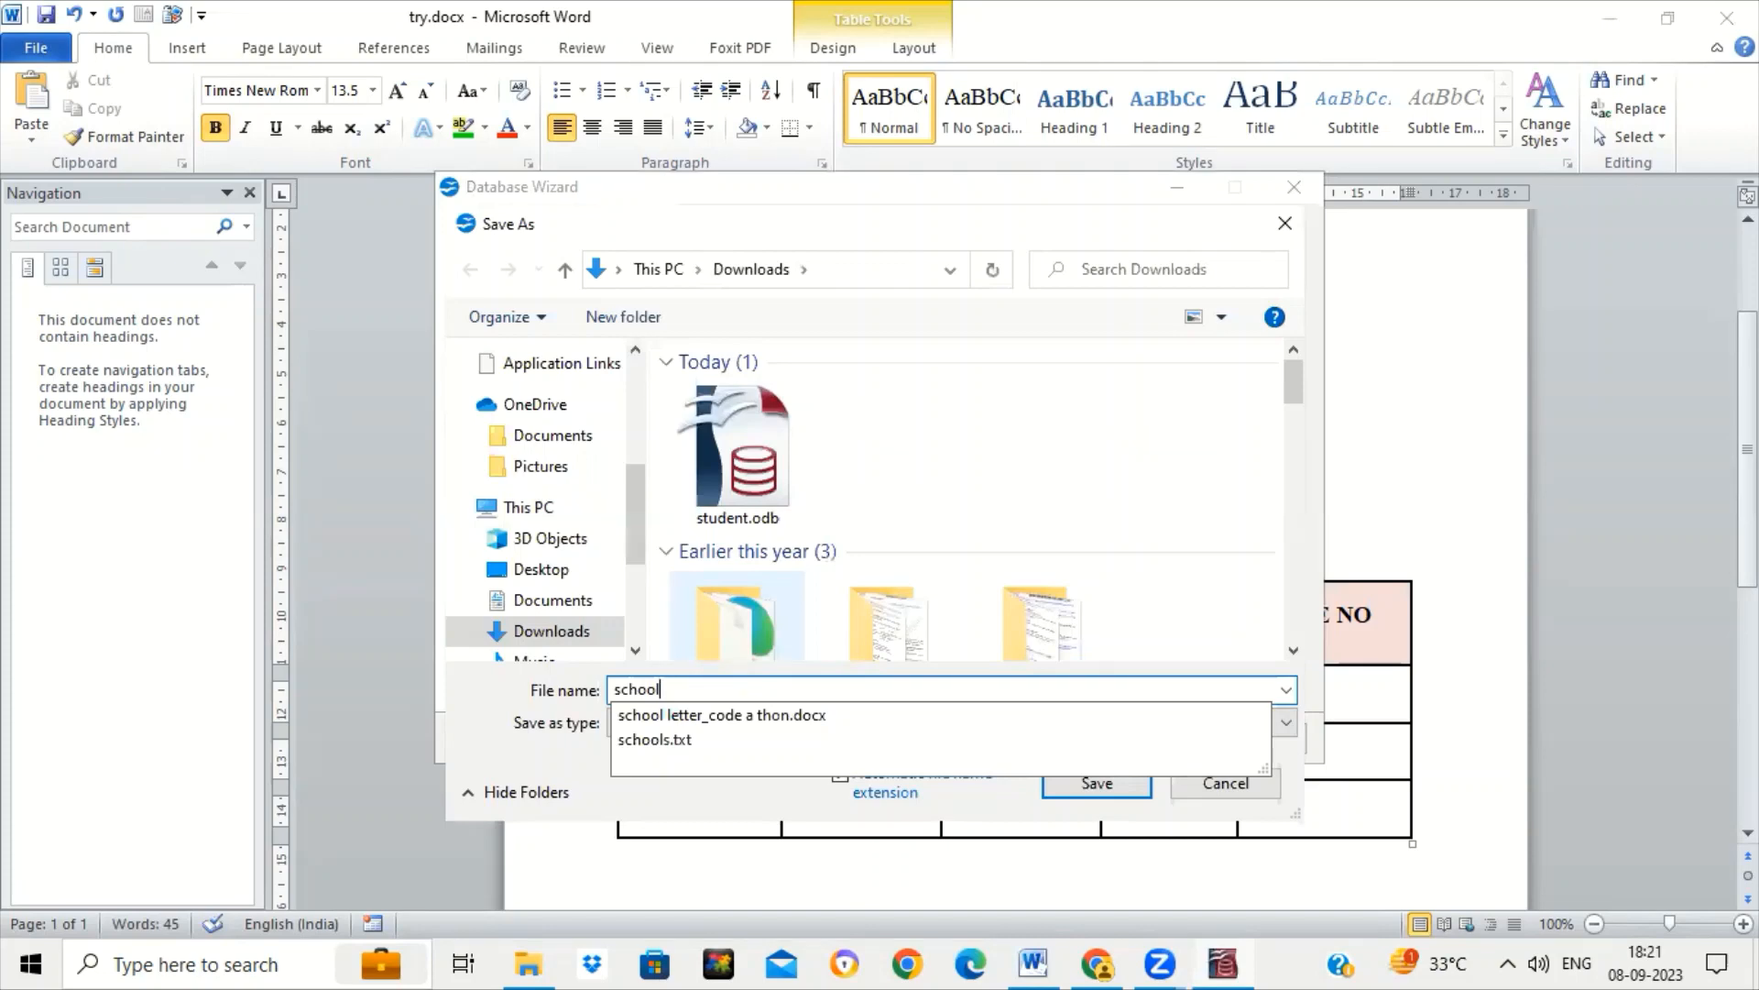
key("Return")
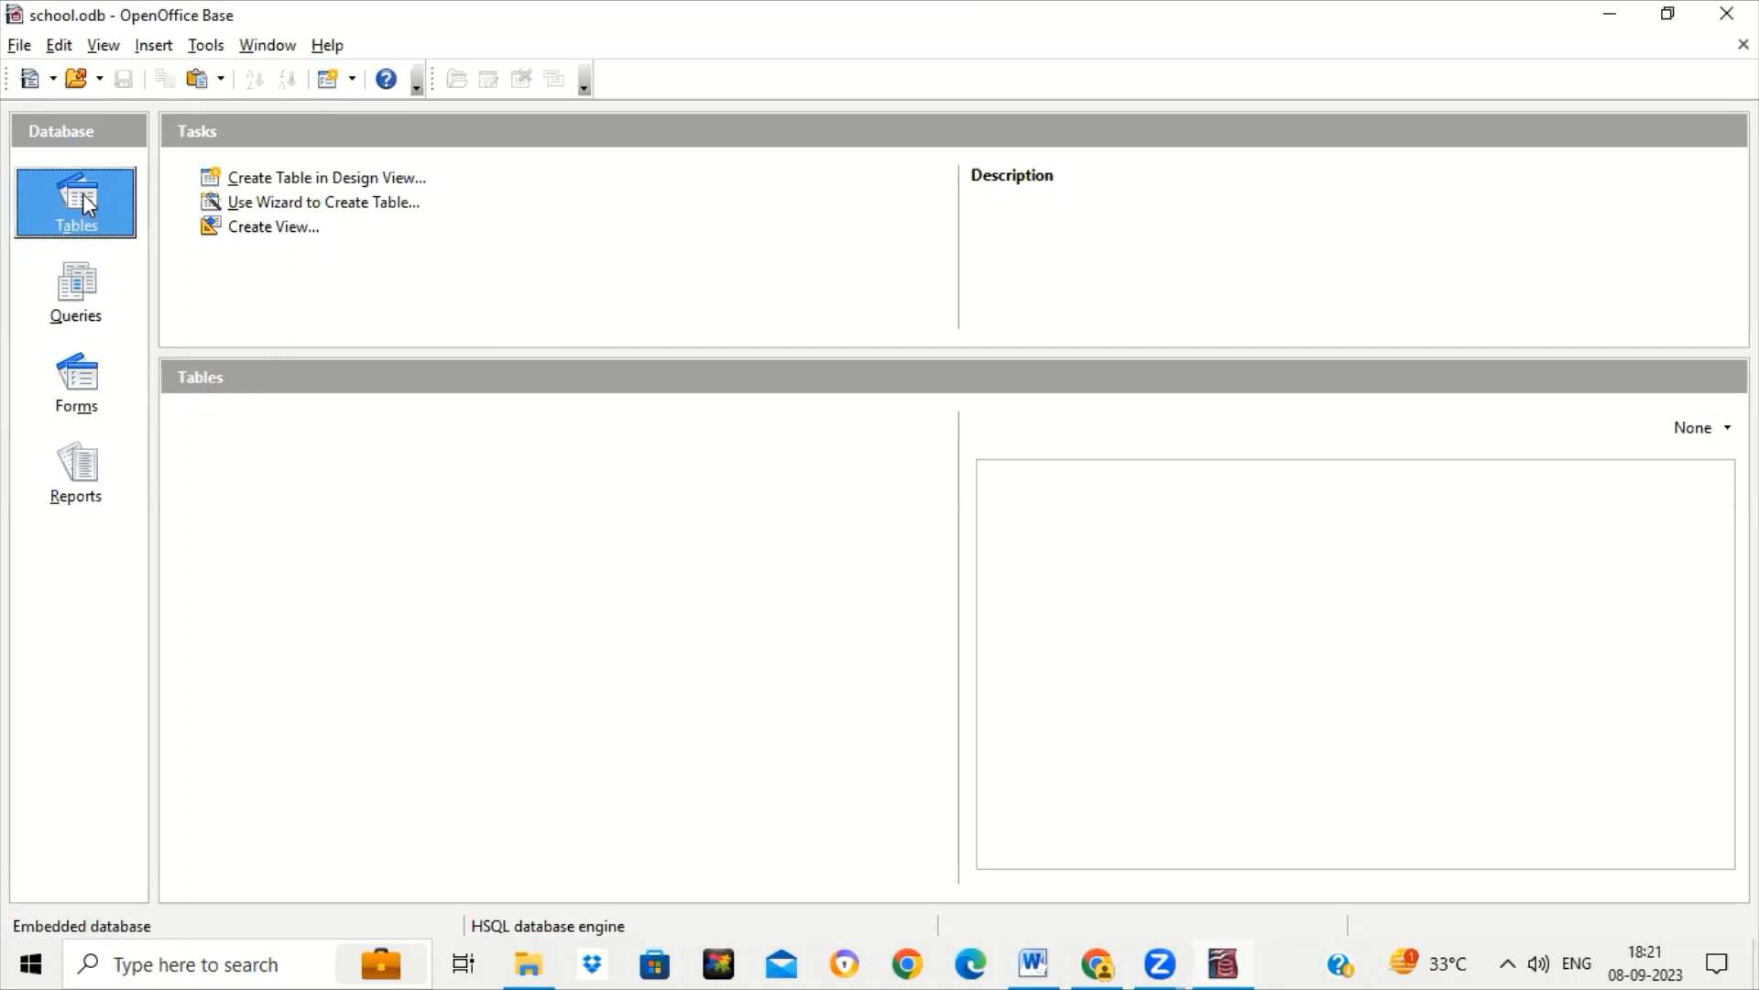
Start a new table in design view and name its first field ADMN NO.
left_click(410, 186)
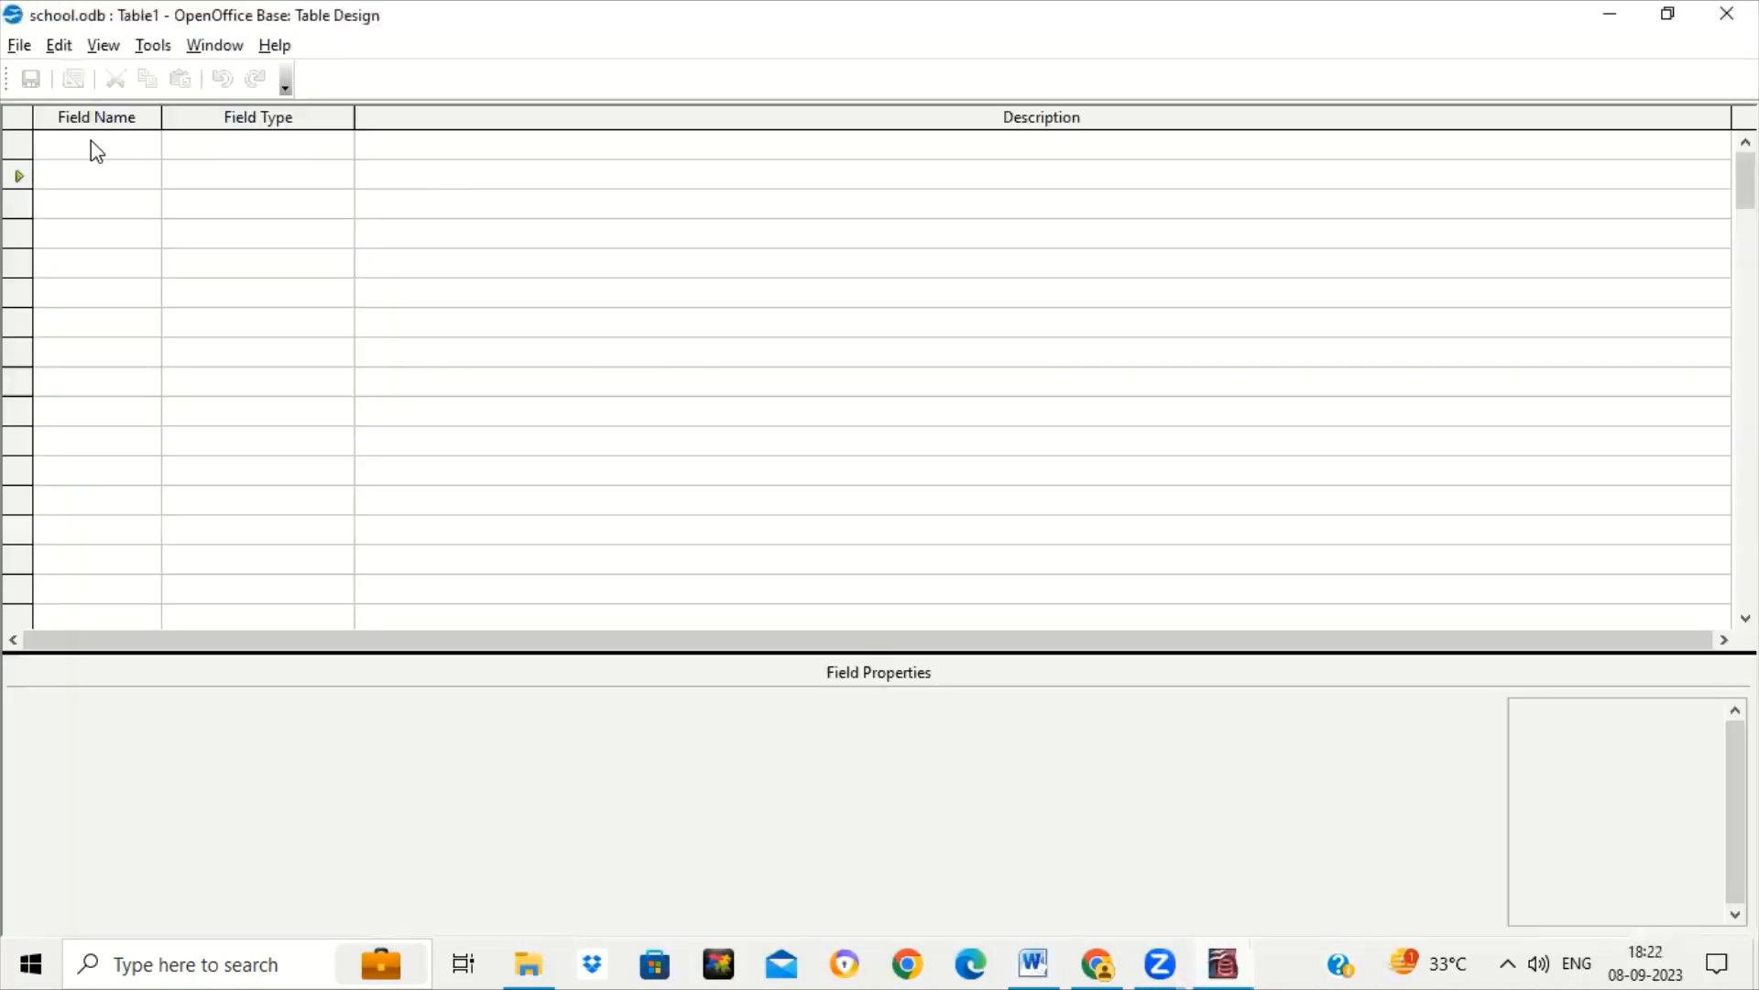
left_click(88, 146)
left_click(1042, 958)
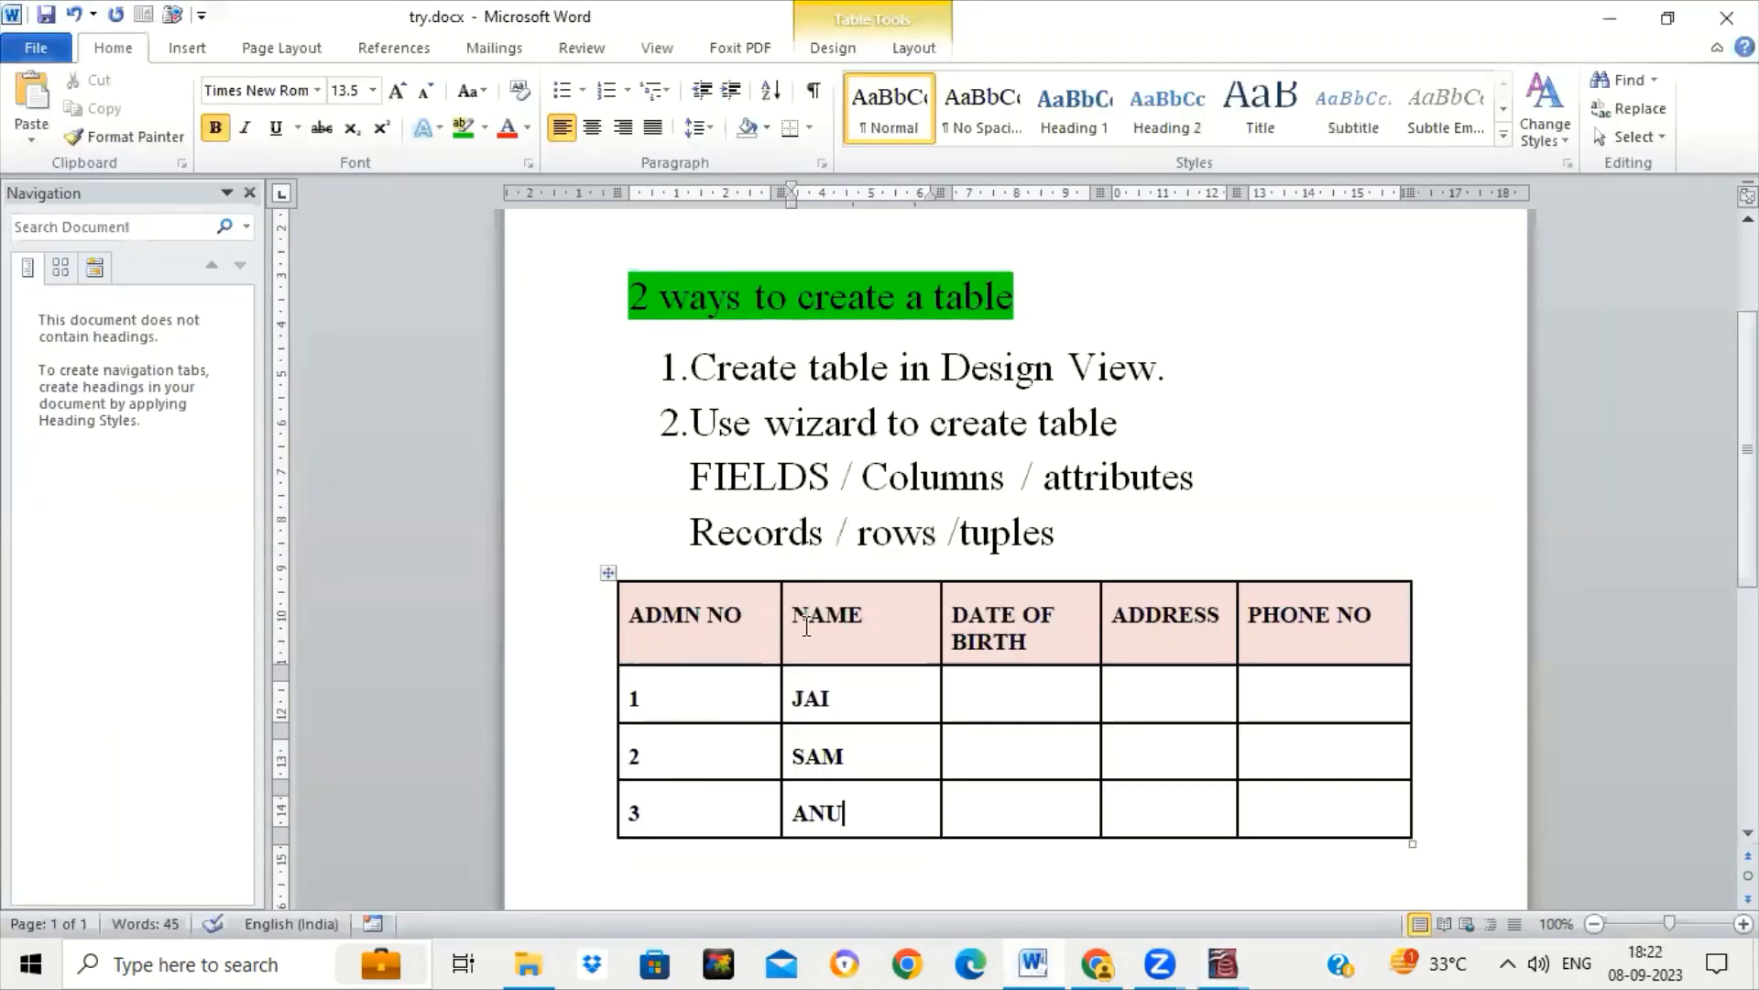
left_click(1226, 958)
left_click(1319, 866)
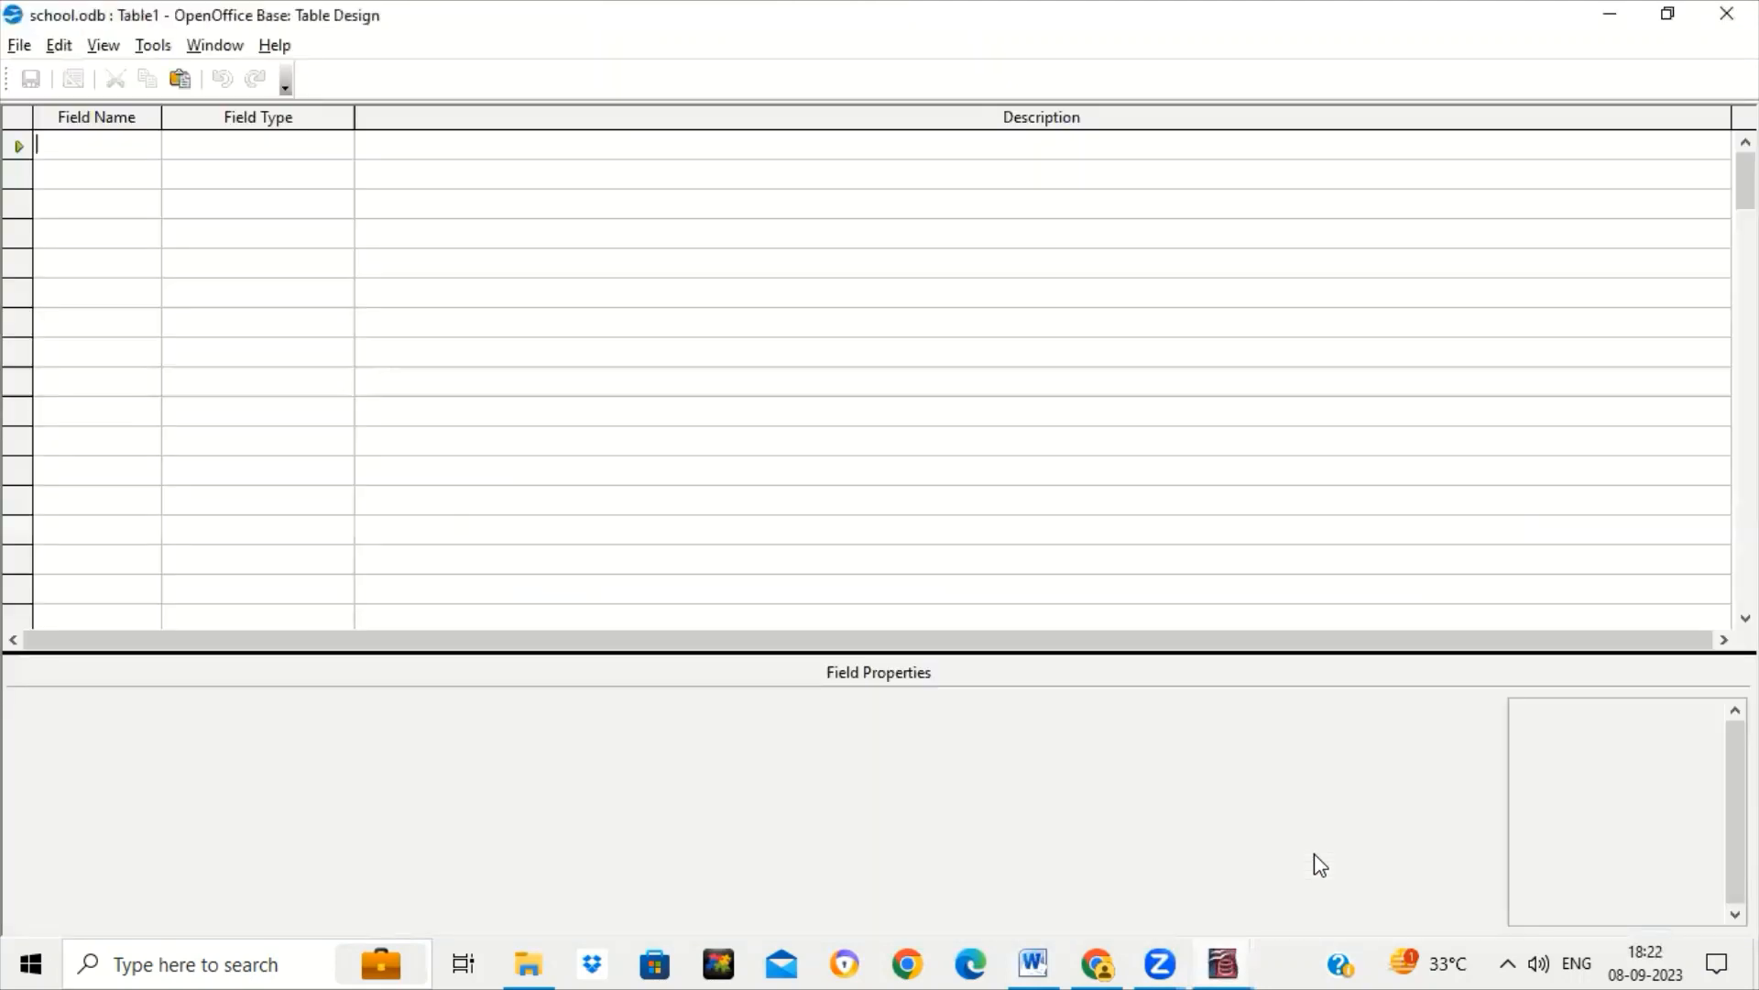
type("ADMN")
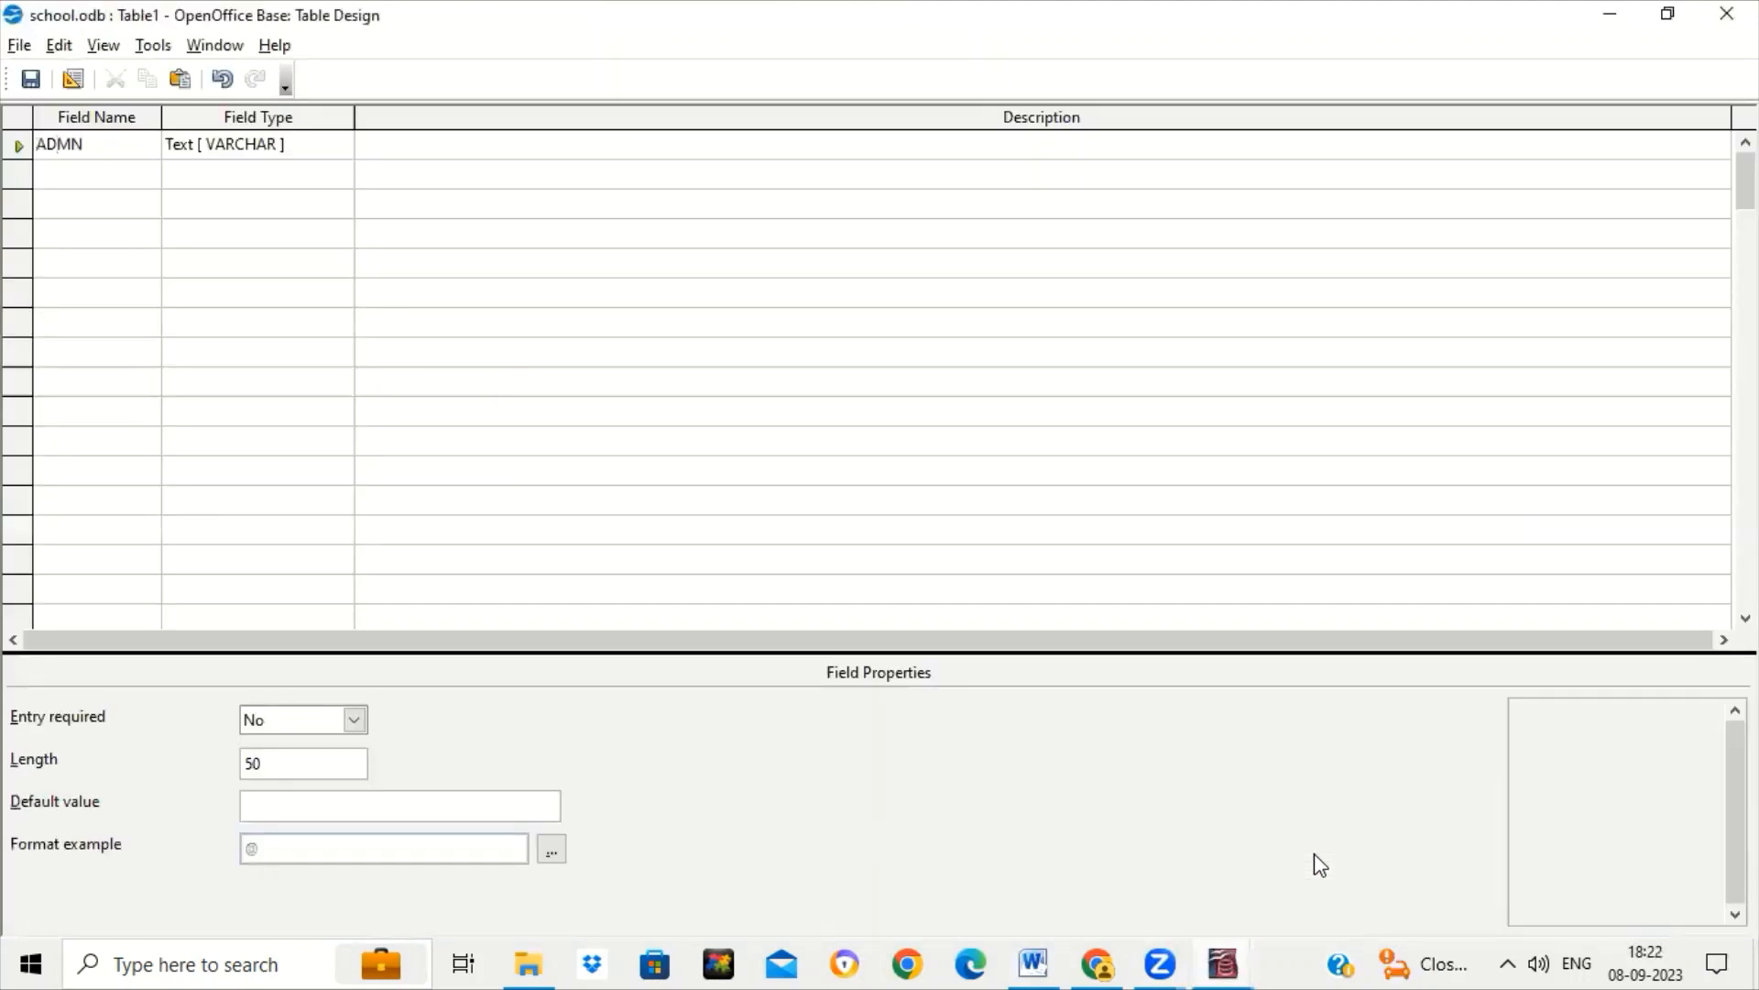
type(" NO")
Set ADMN NO's field type to Integer [ INTEGER ], switching from Number.
left_click(336, 139)
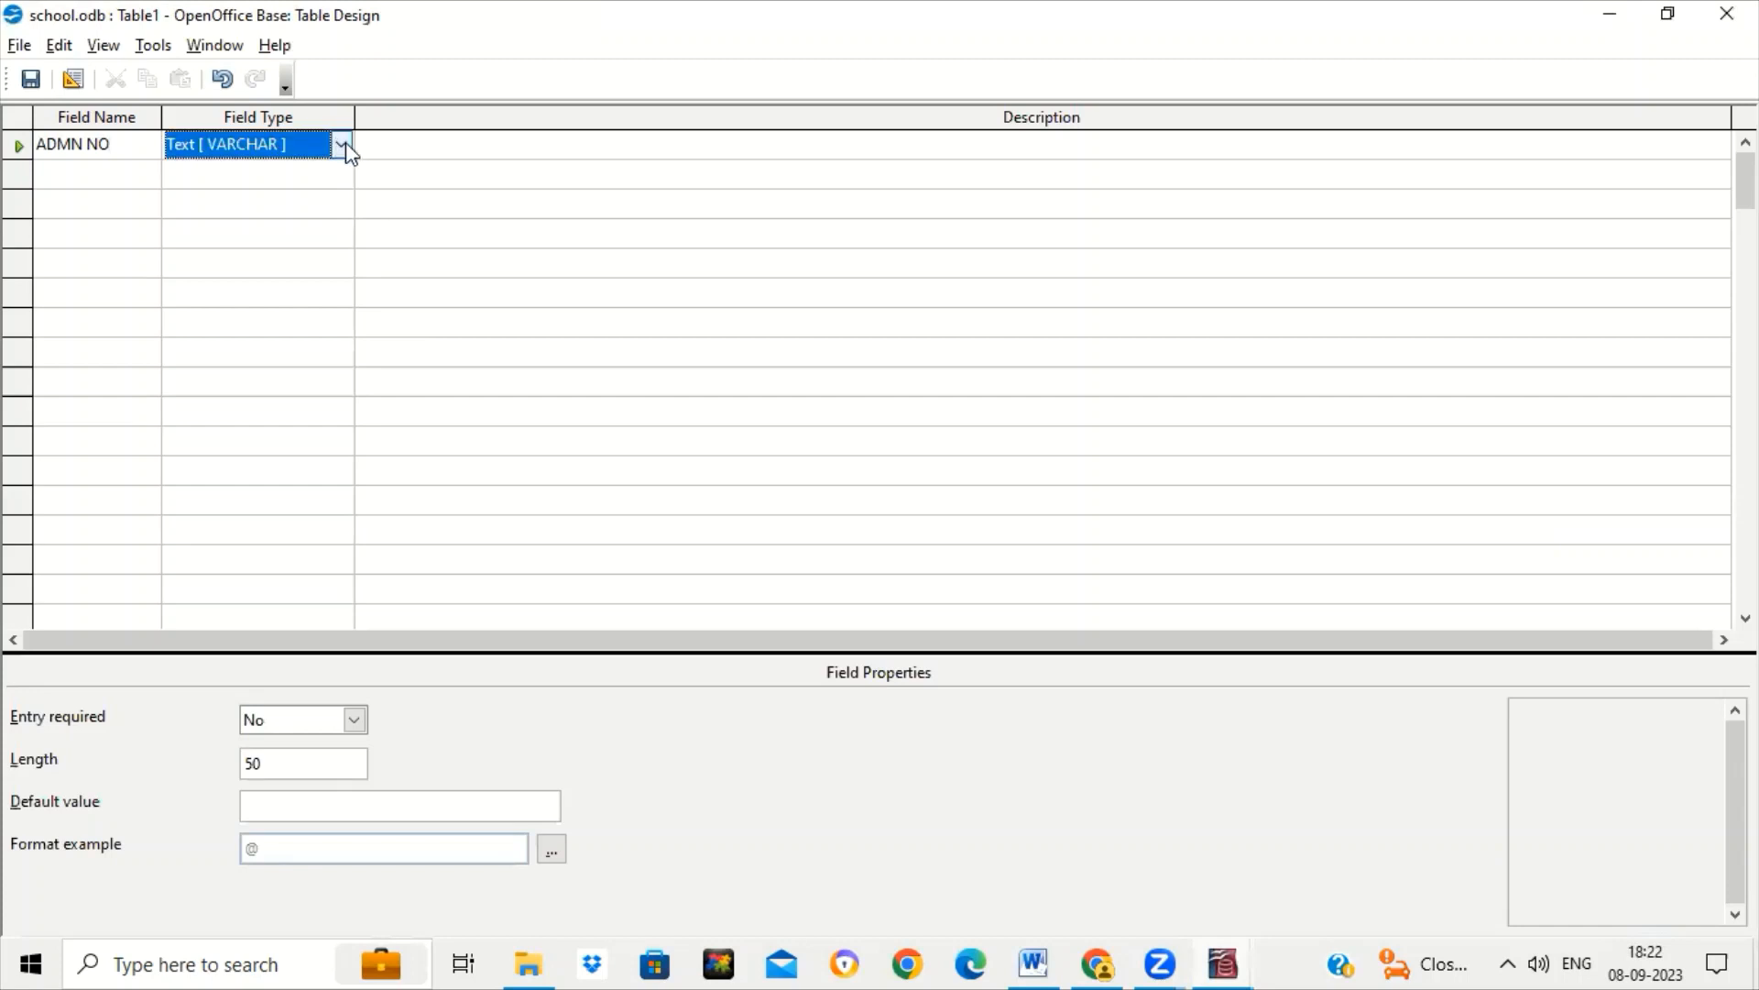
left_click(340, 144)
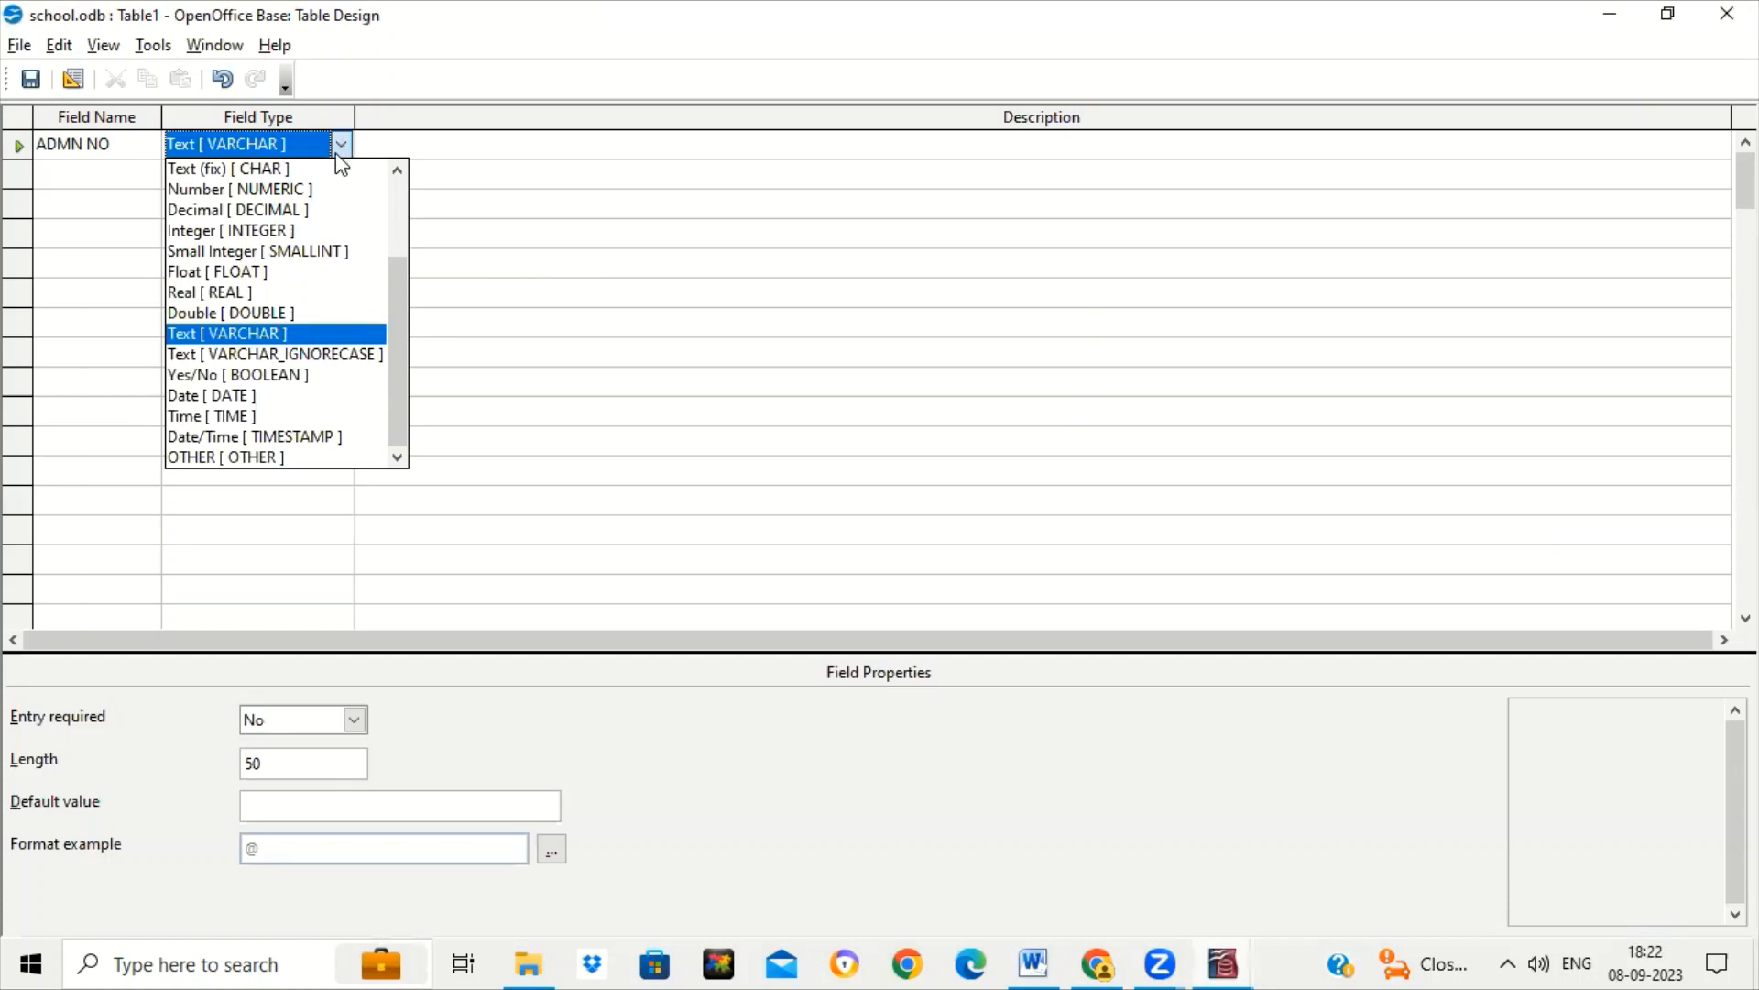
left_click(306, 189)
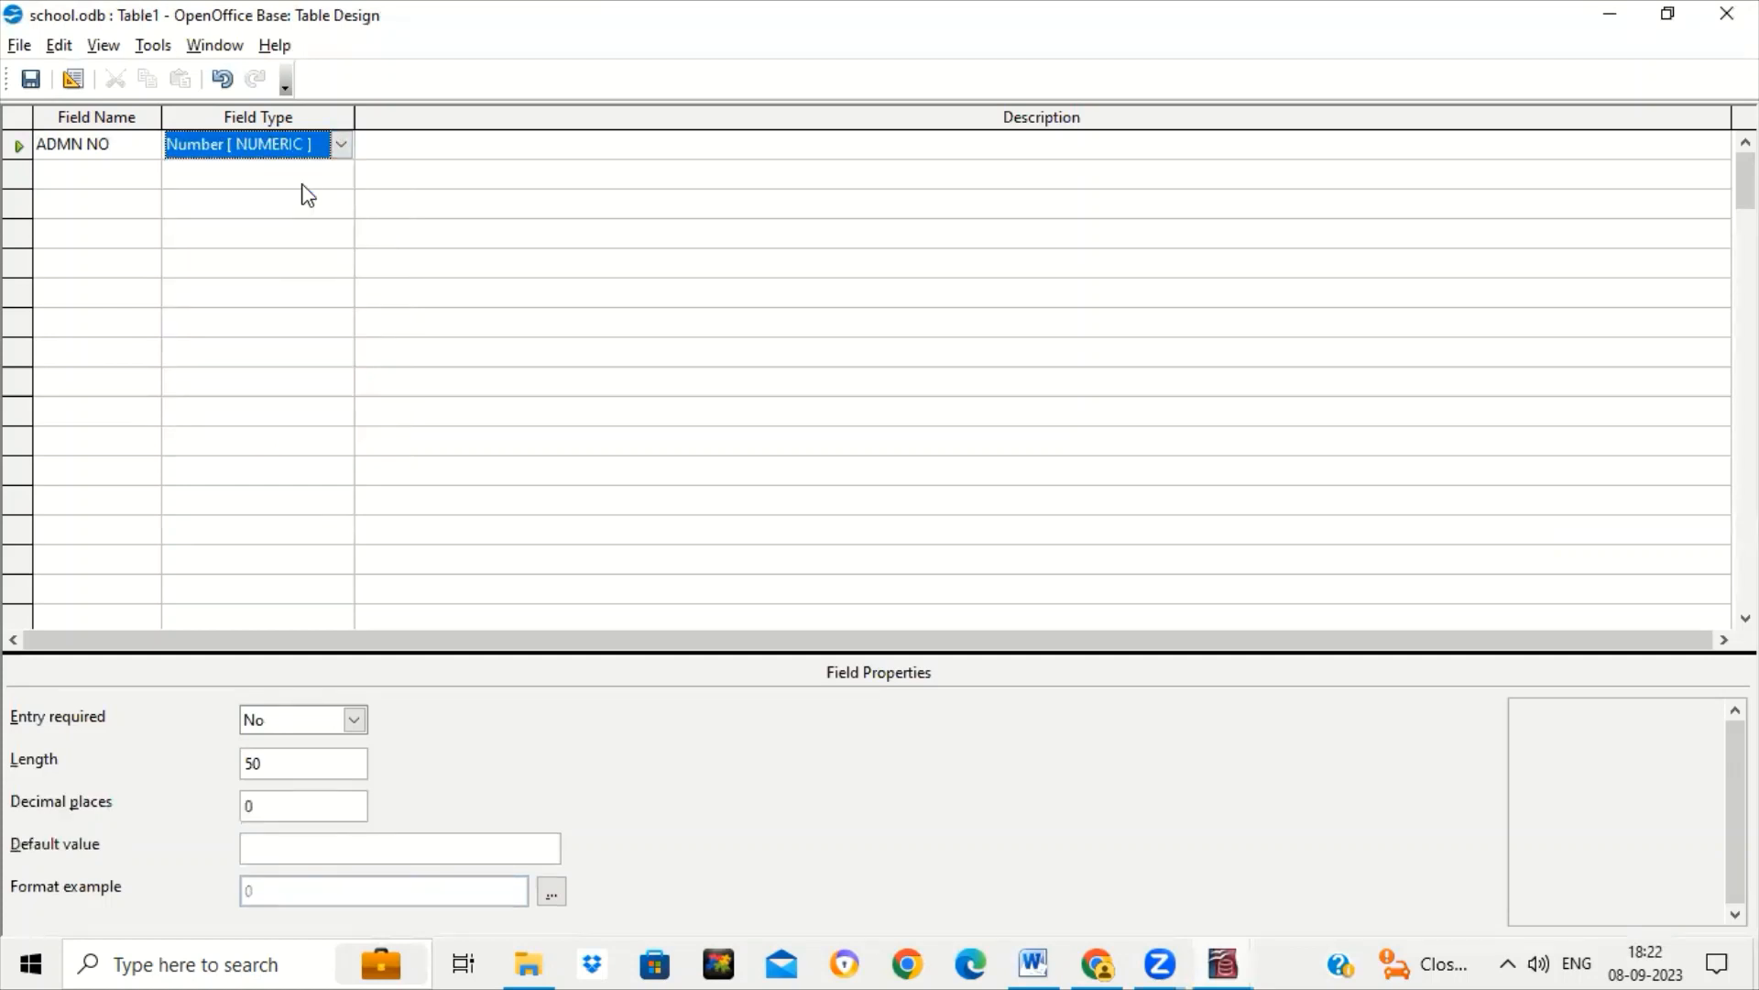
left_click(343, 145)
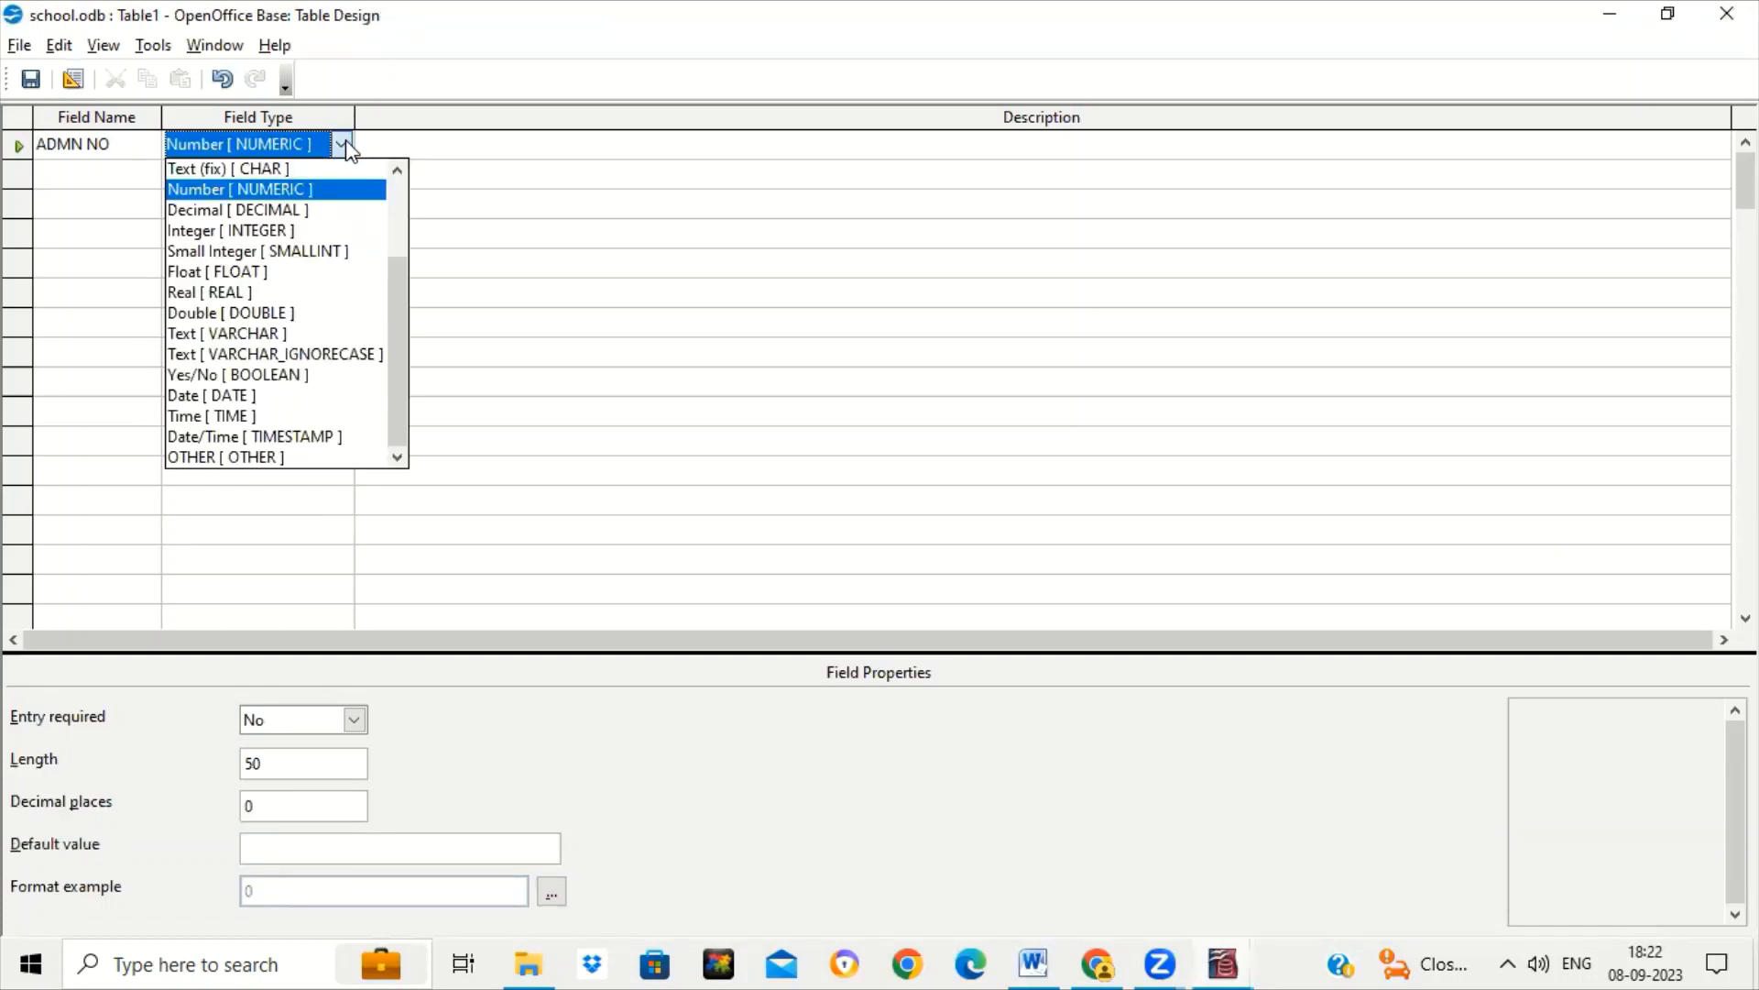
left_click(306, 236)
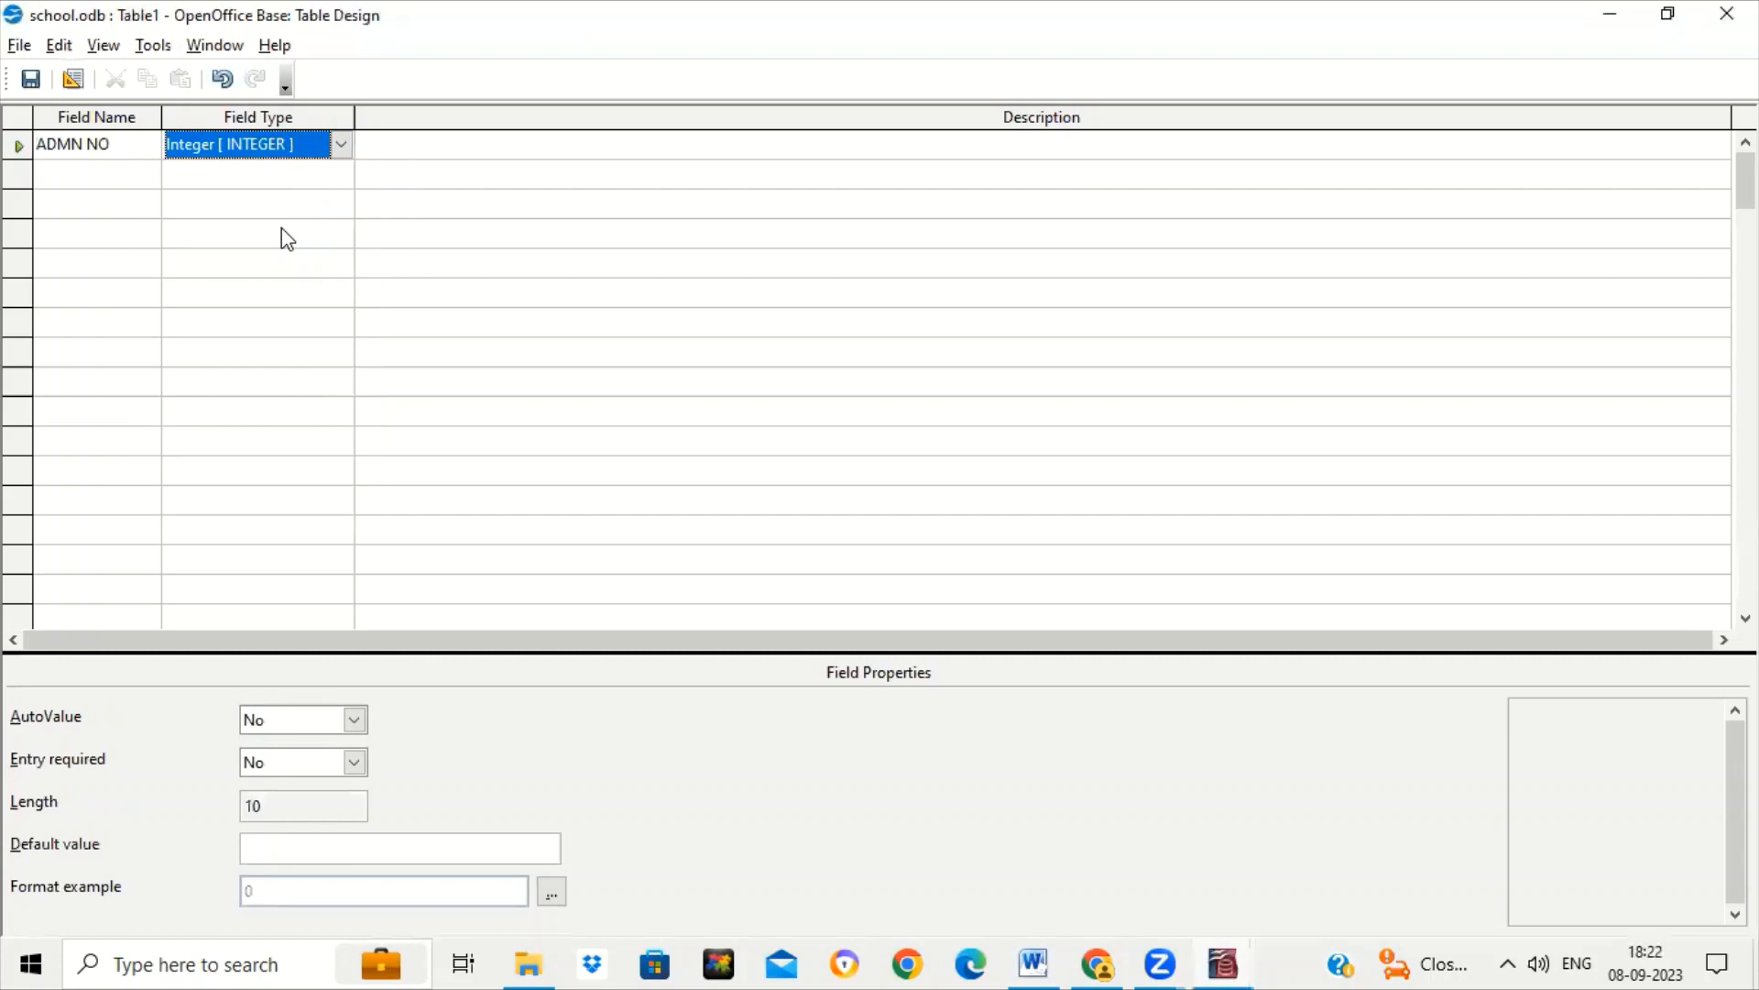
left_click(41, 170)
Add NAME and ADDRESS as text fields in rows two and three.
type("NAME")
key("Tab")
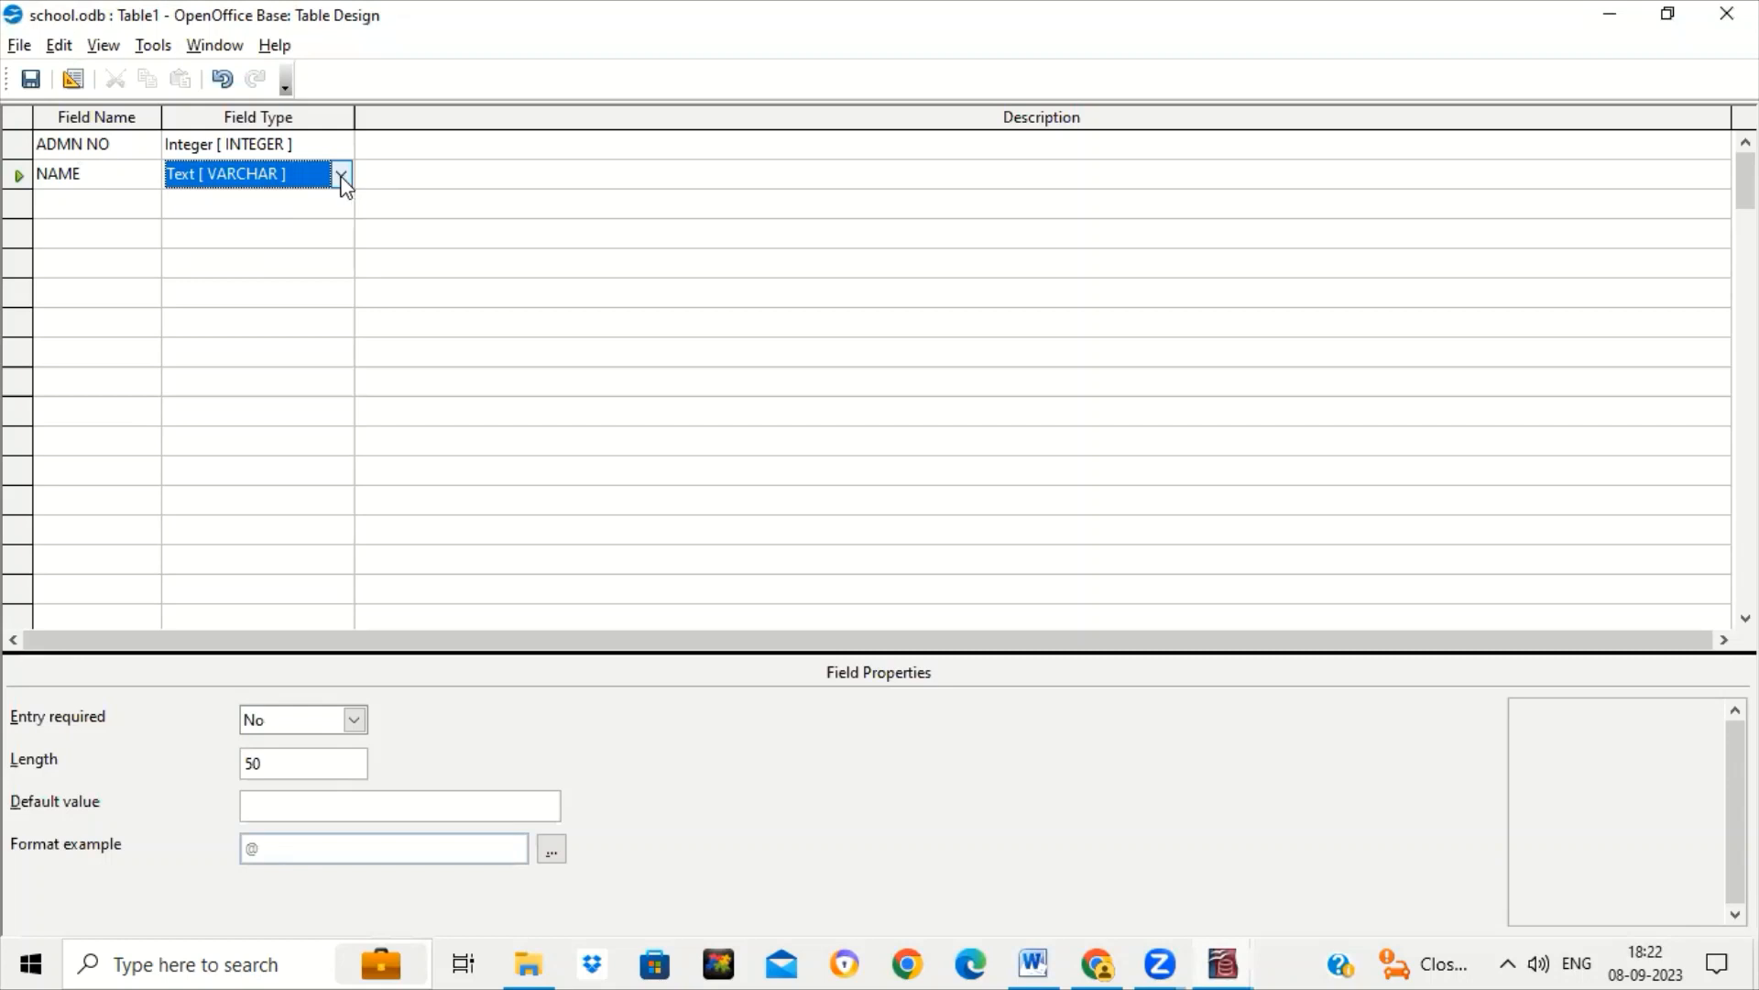
left_click(104, 209)
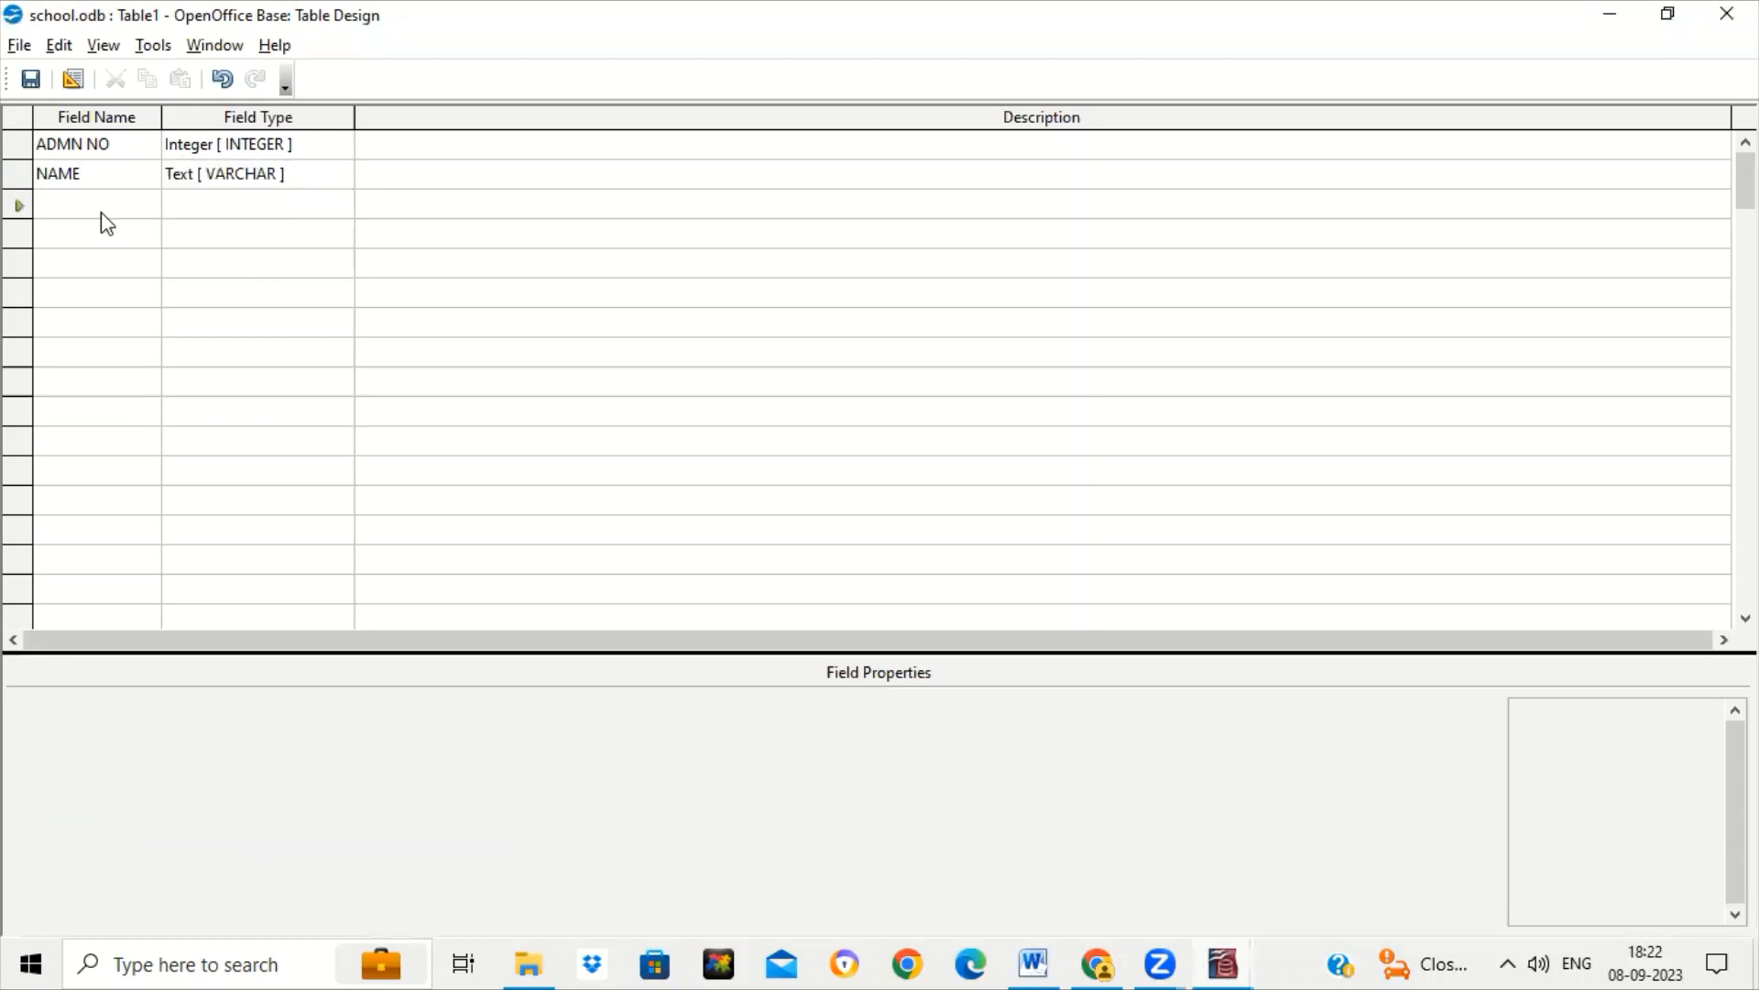
type("ADDRESS")
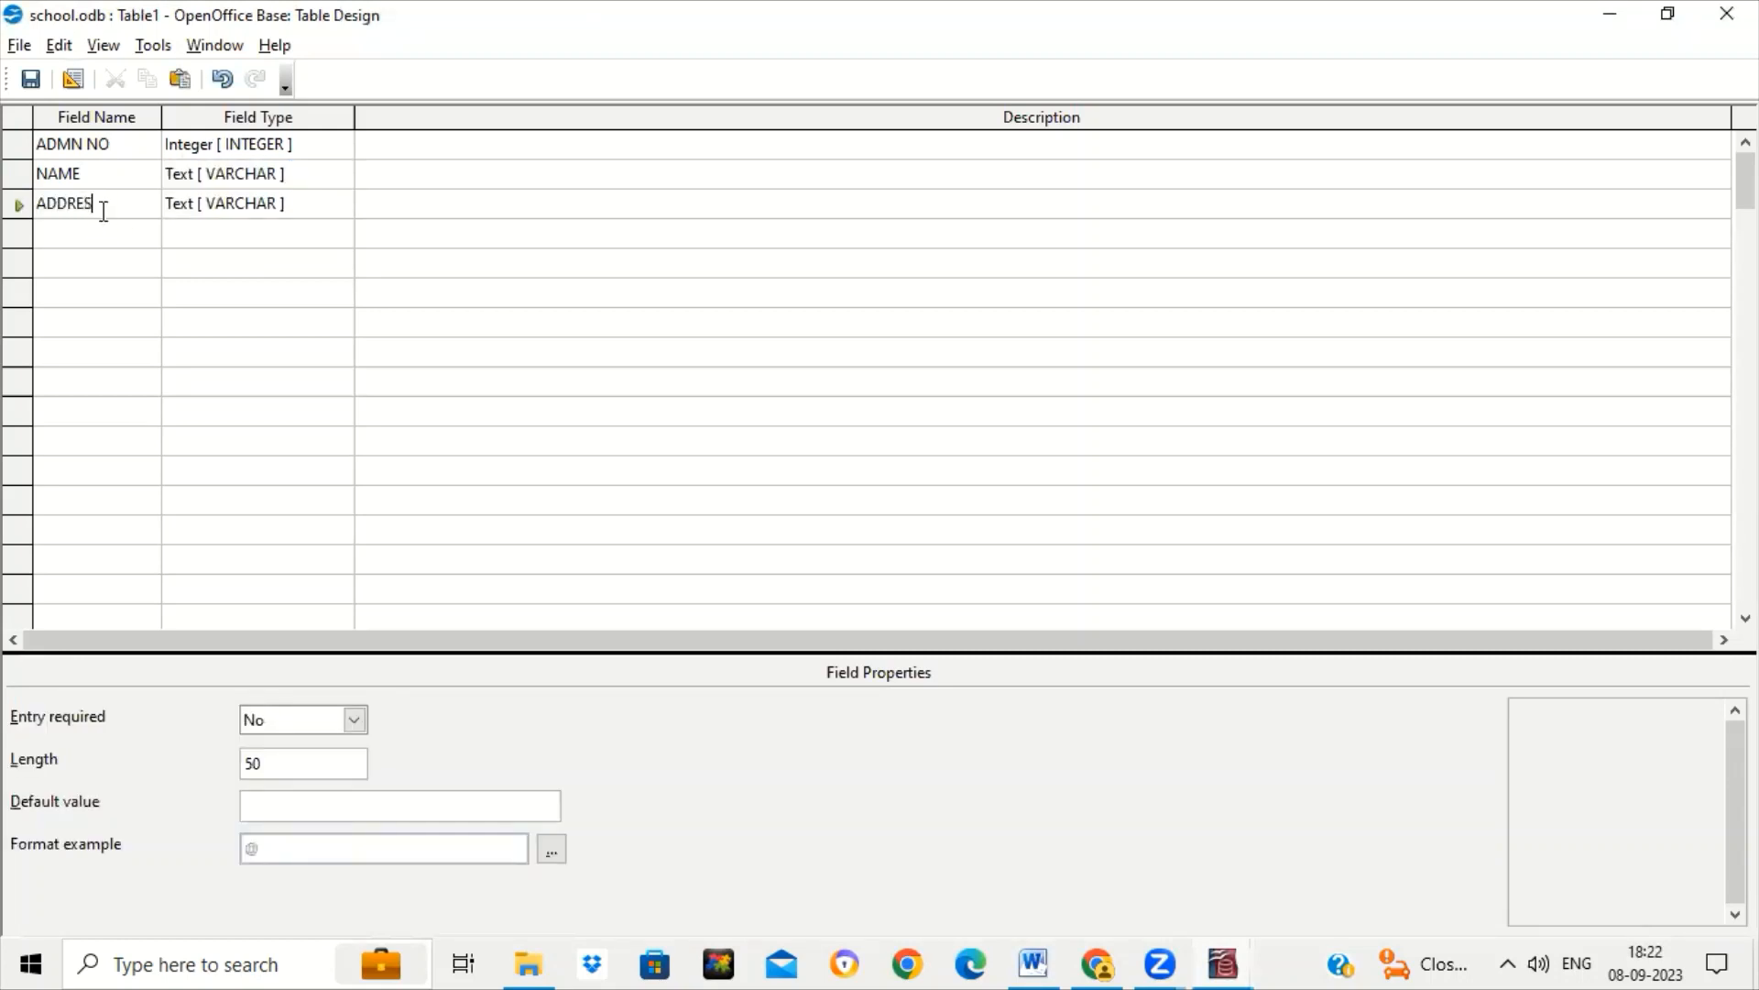
key("Tab")
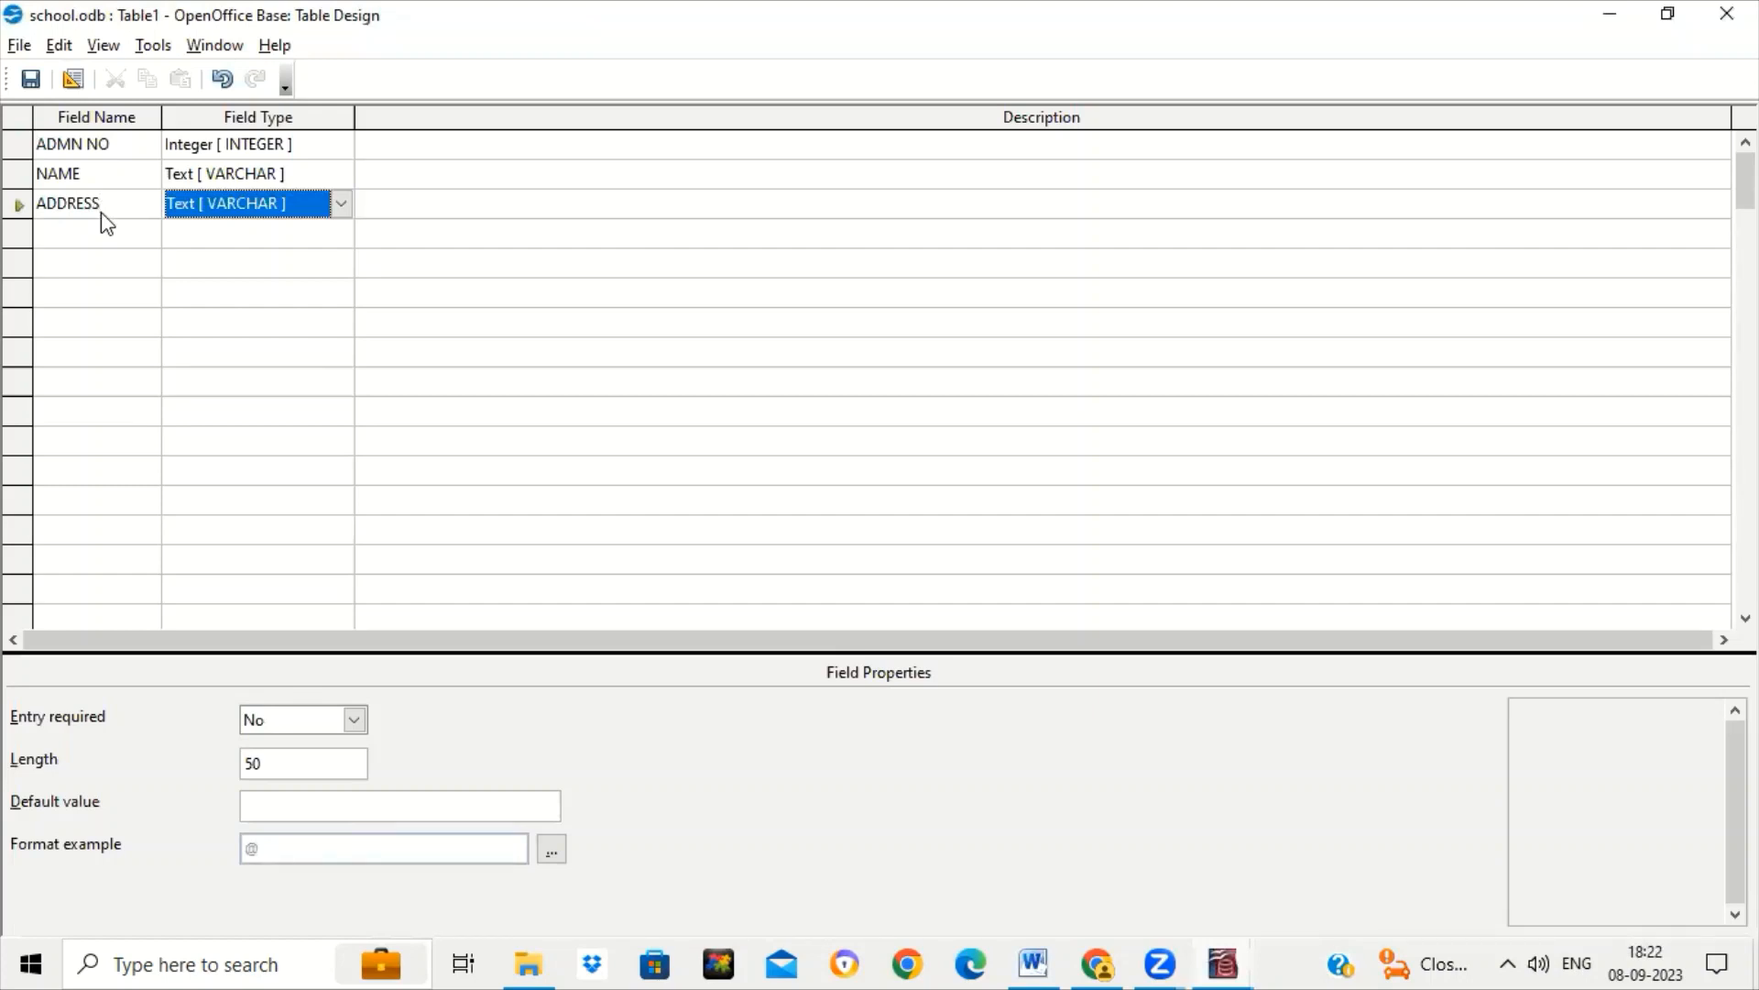
Add a PHONE NO field in row four with the Number type.
left_click(86, 235)
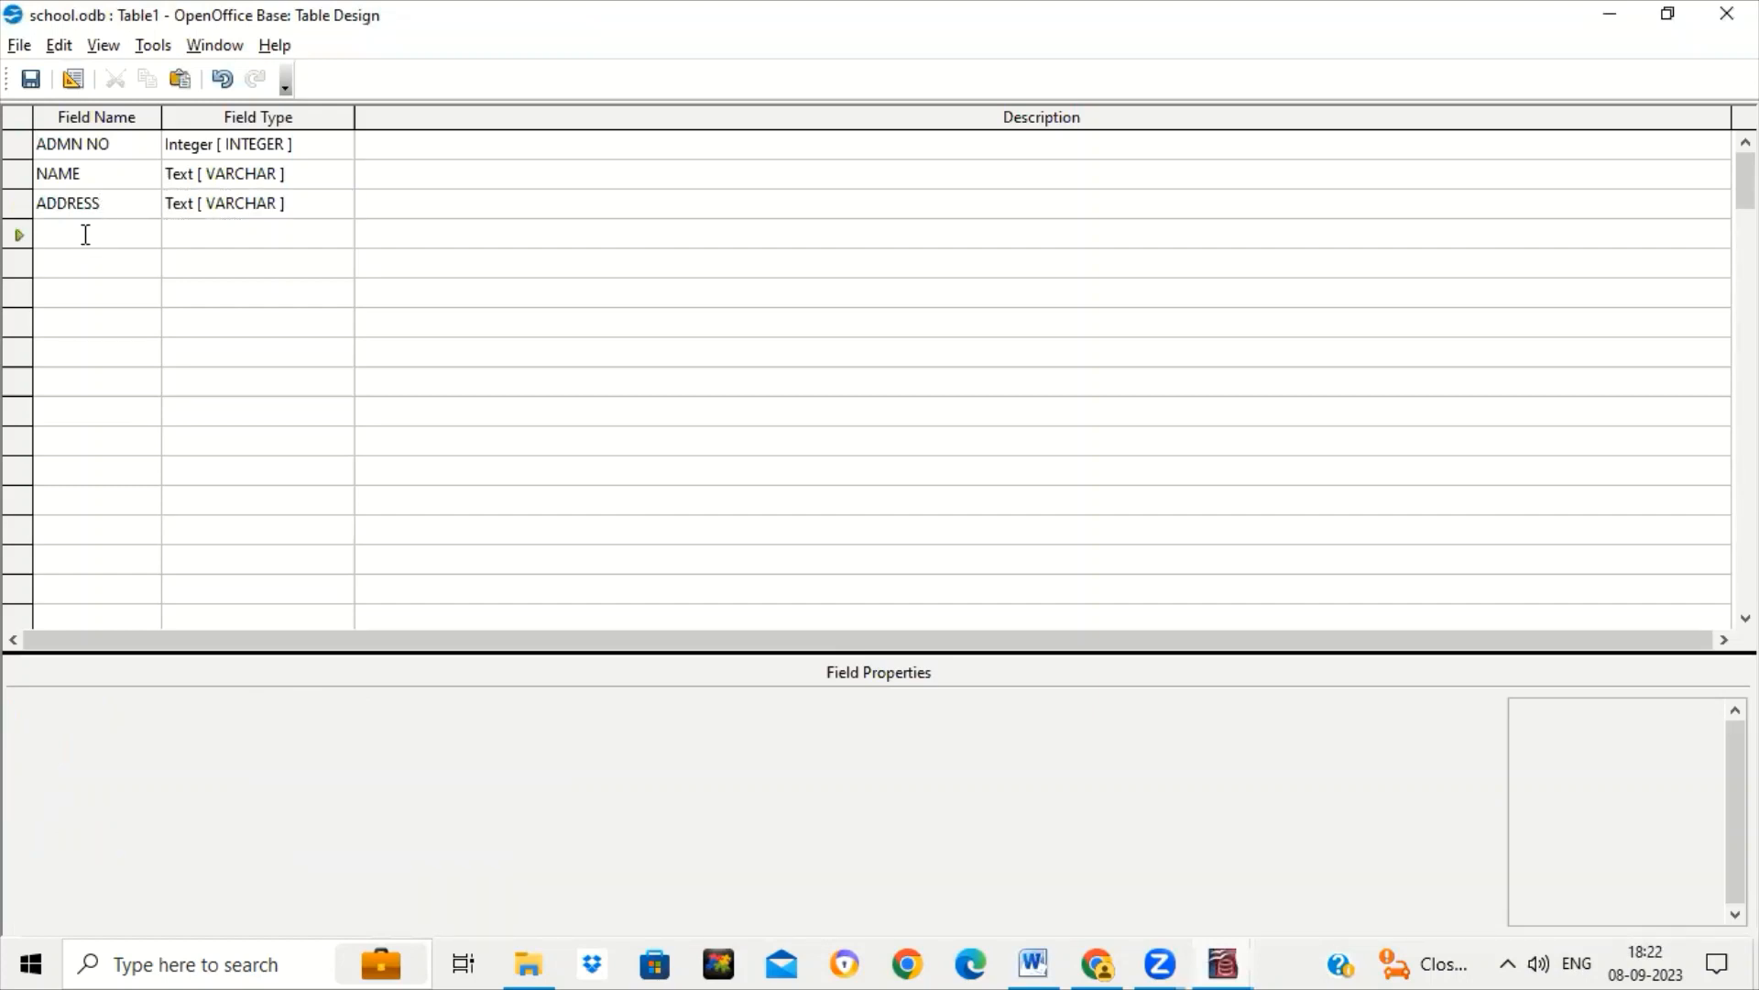
type("PHONE NO")
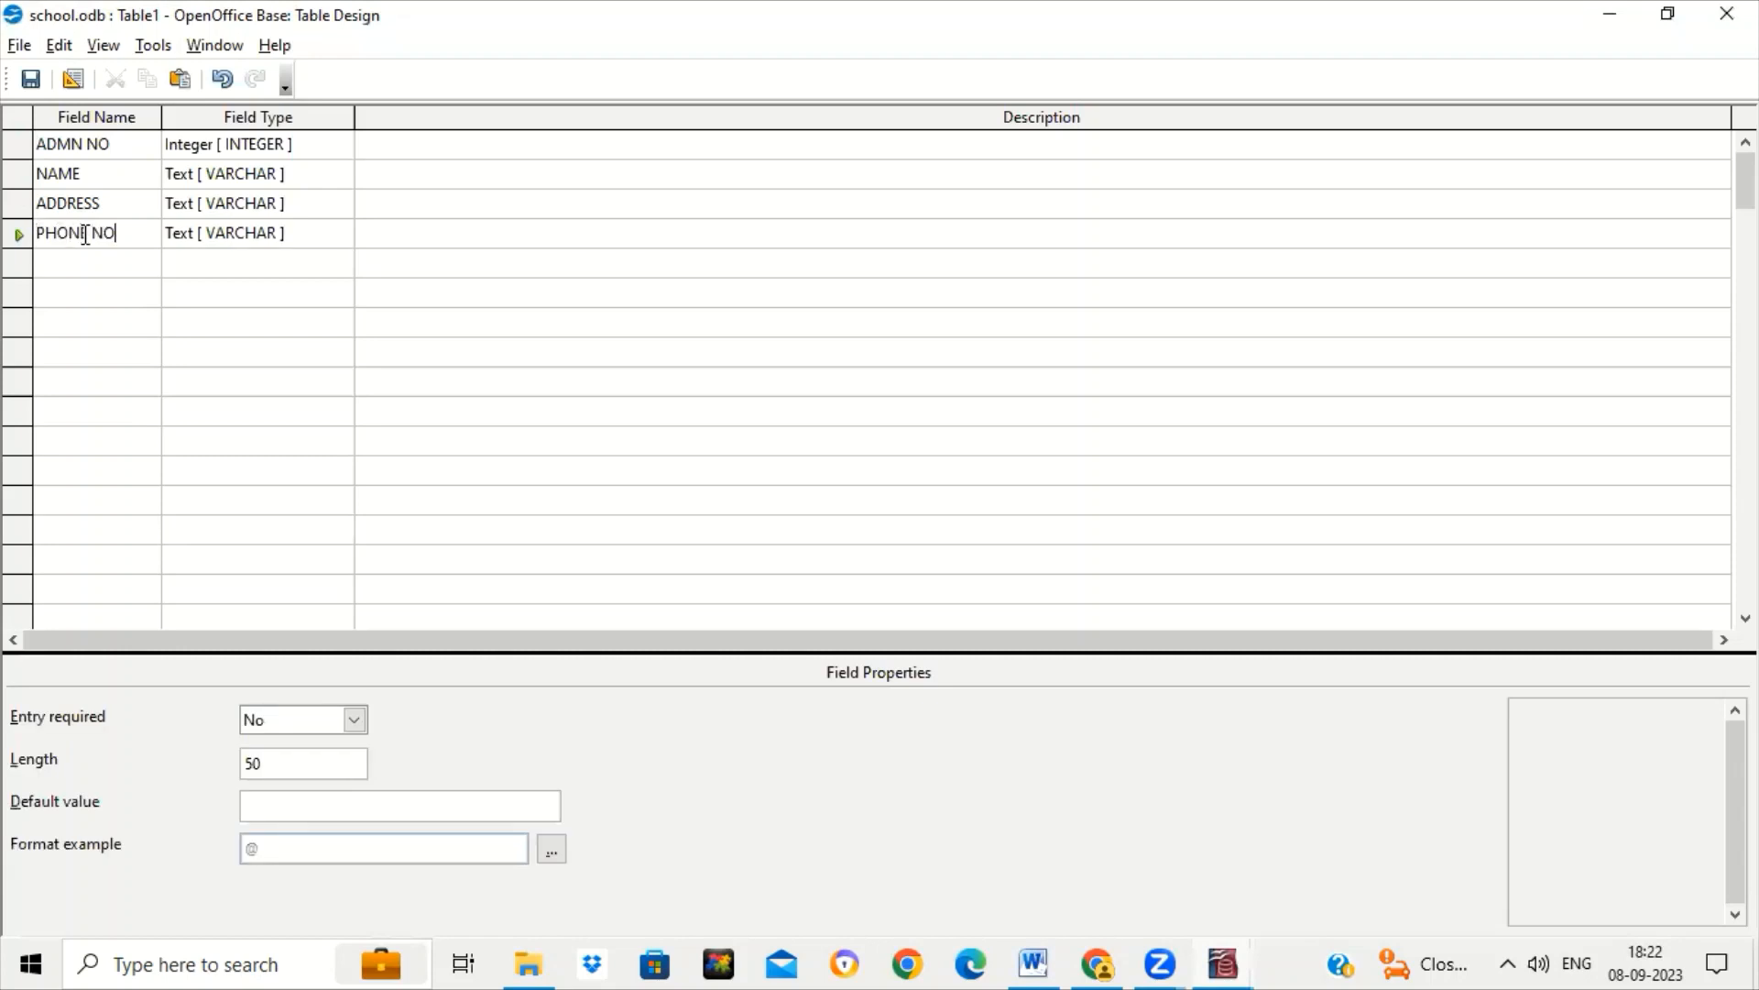
key("Tab")
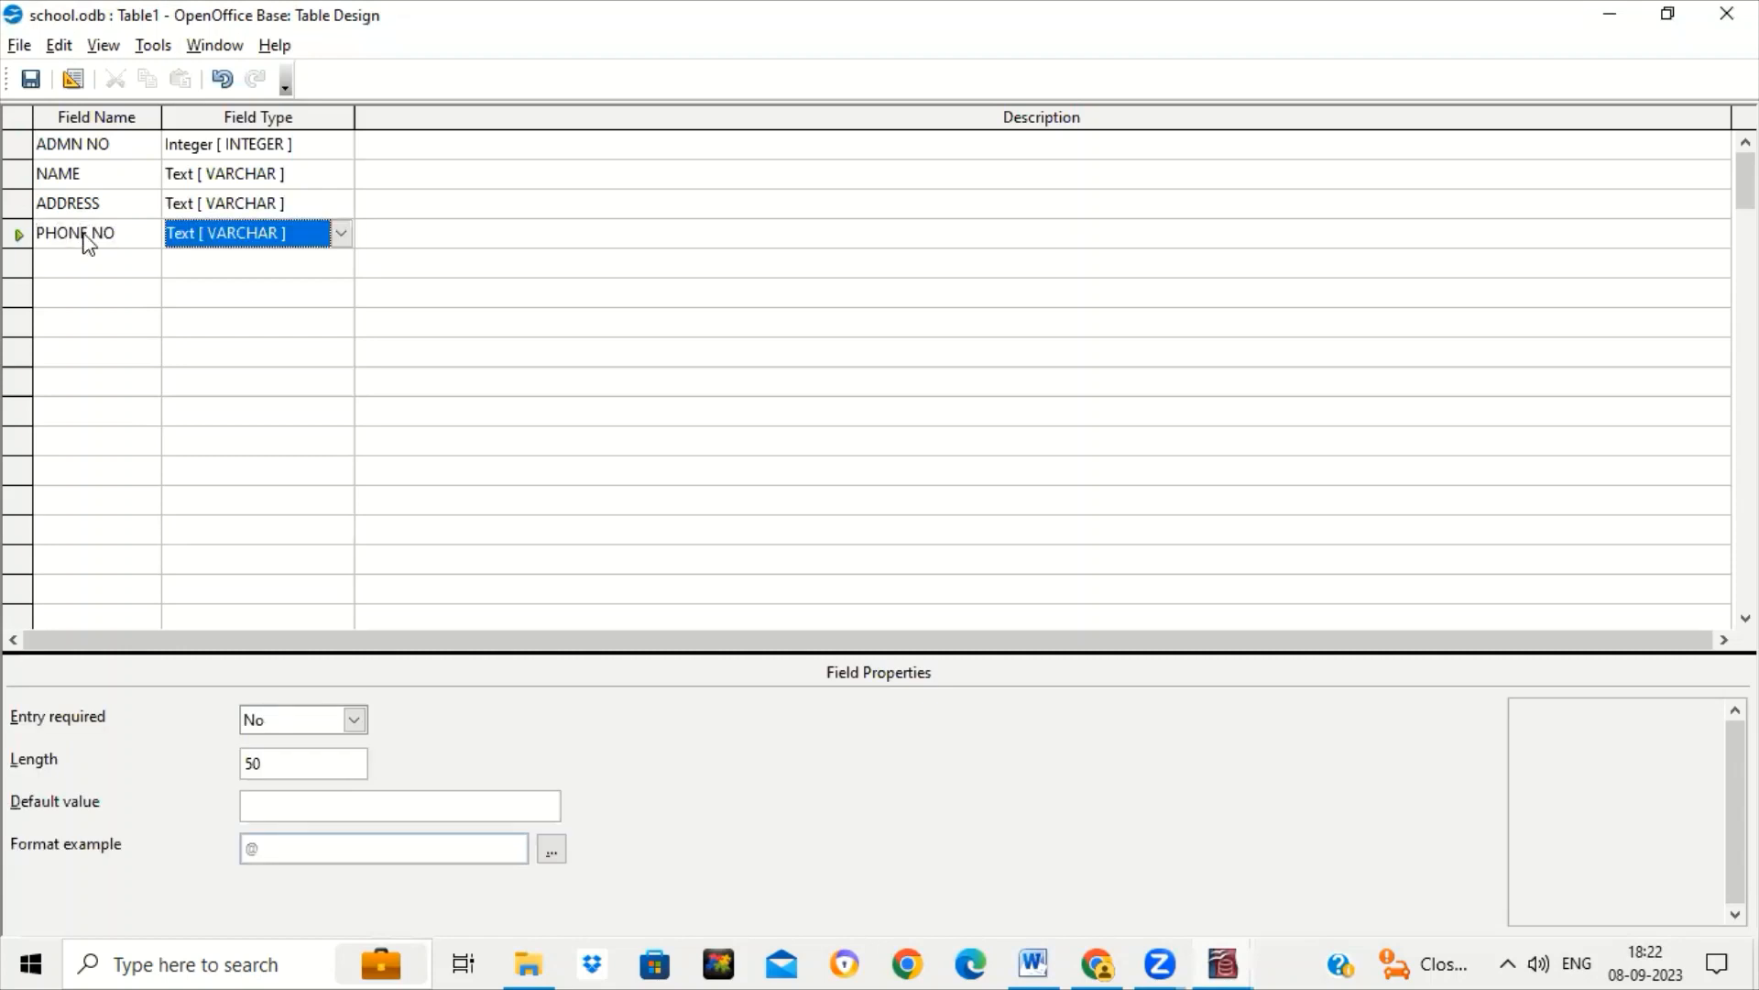
key("n")
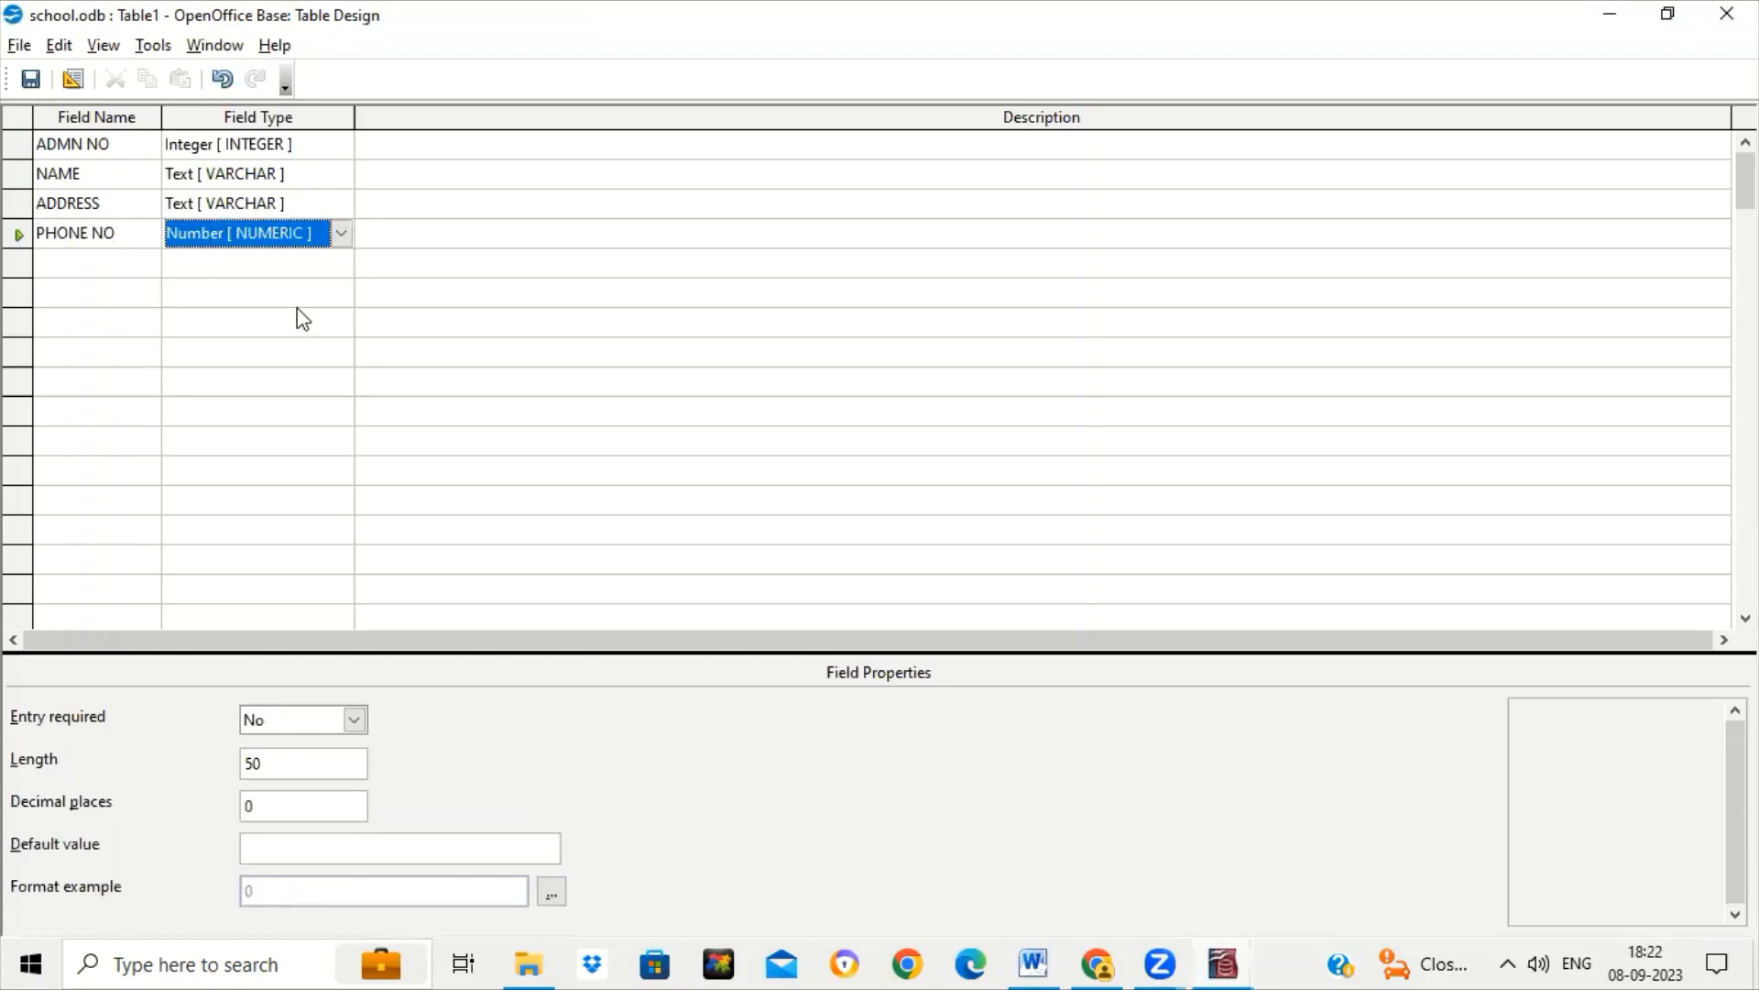
left_click(342, 236)
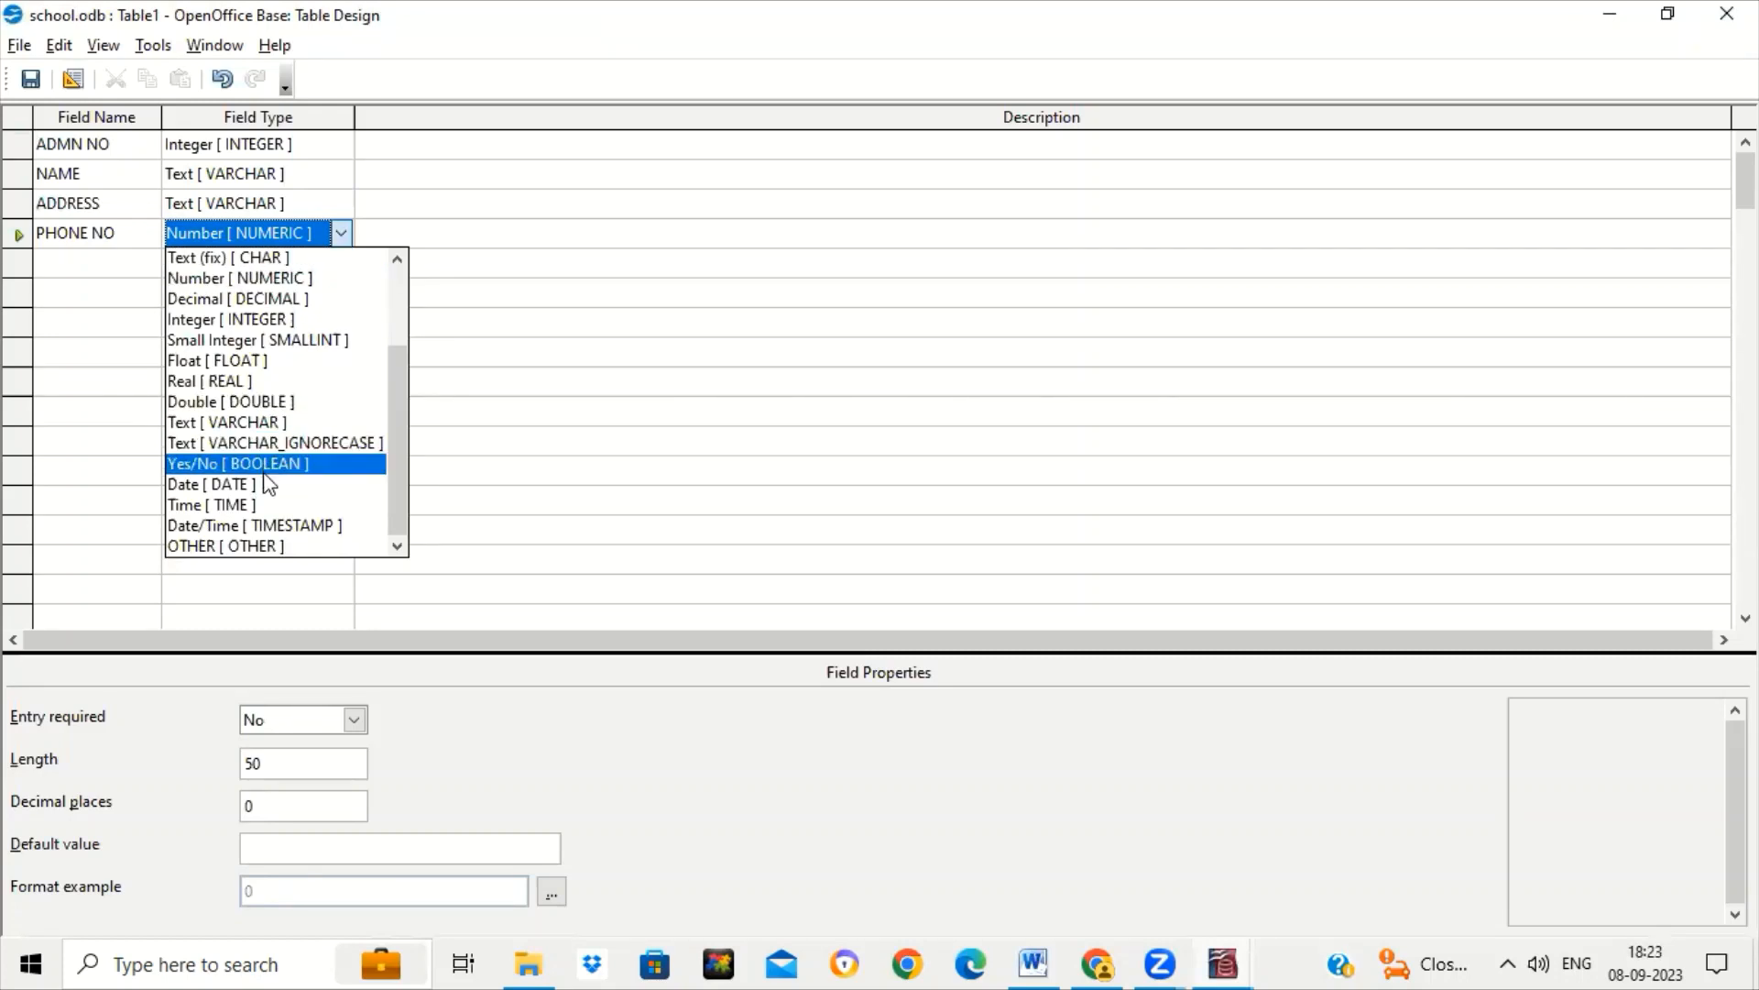
left_click(63, 272)
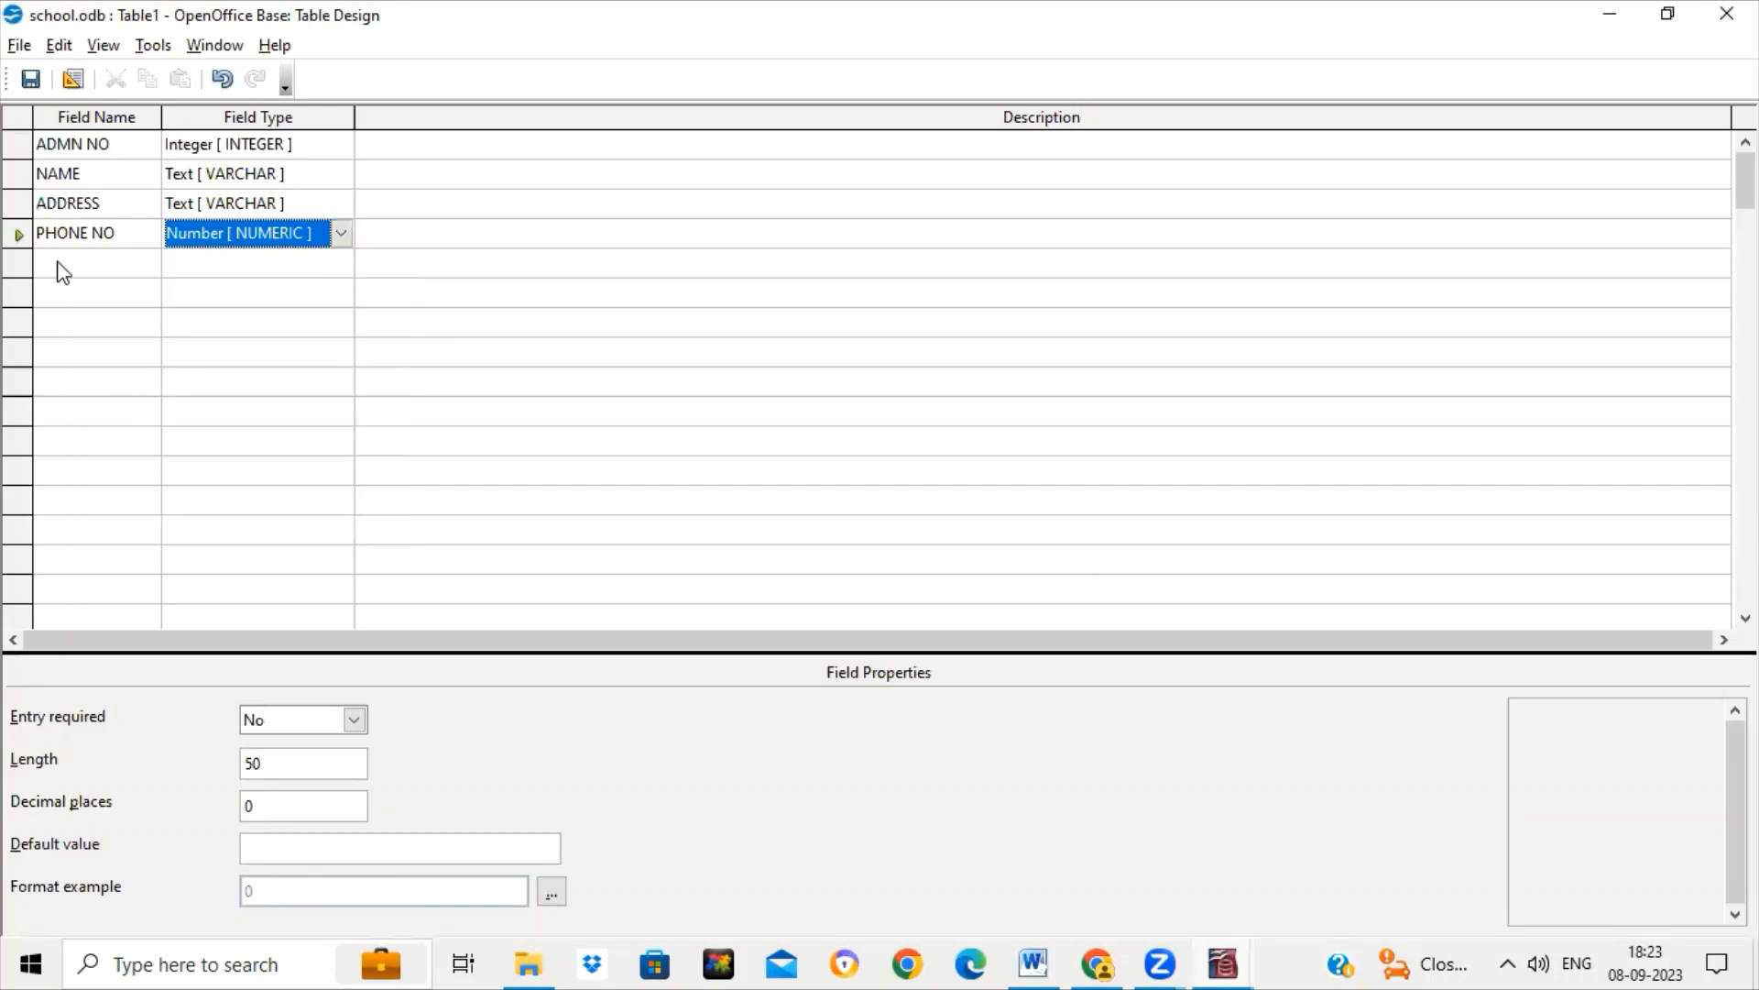
Add a DOB field in row five with the Date type.
left_click(62, 264)
type("DOB")
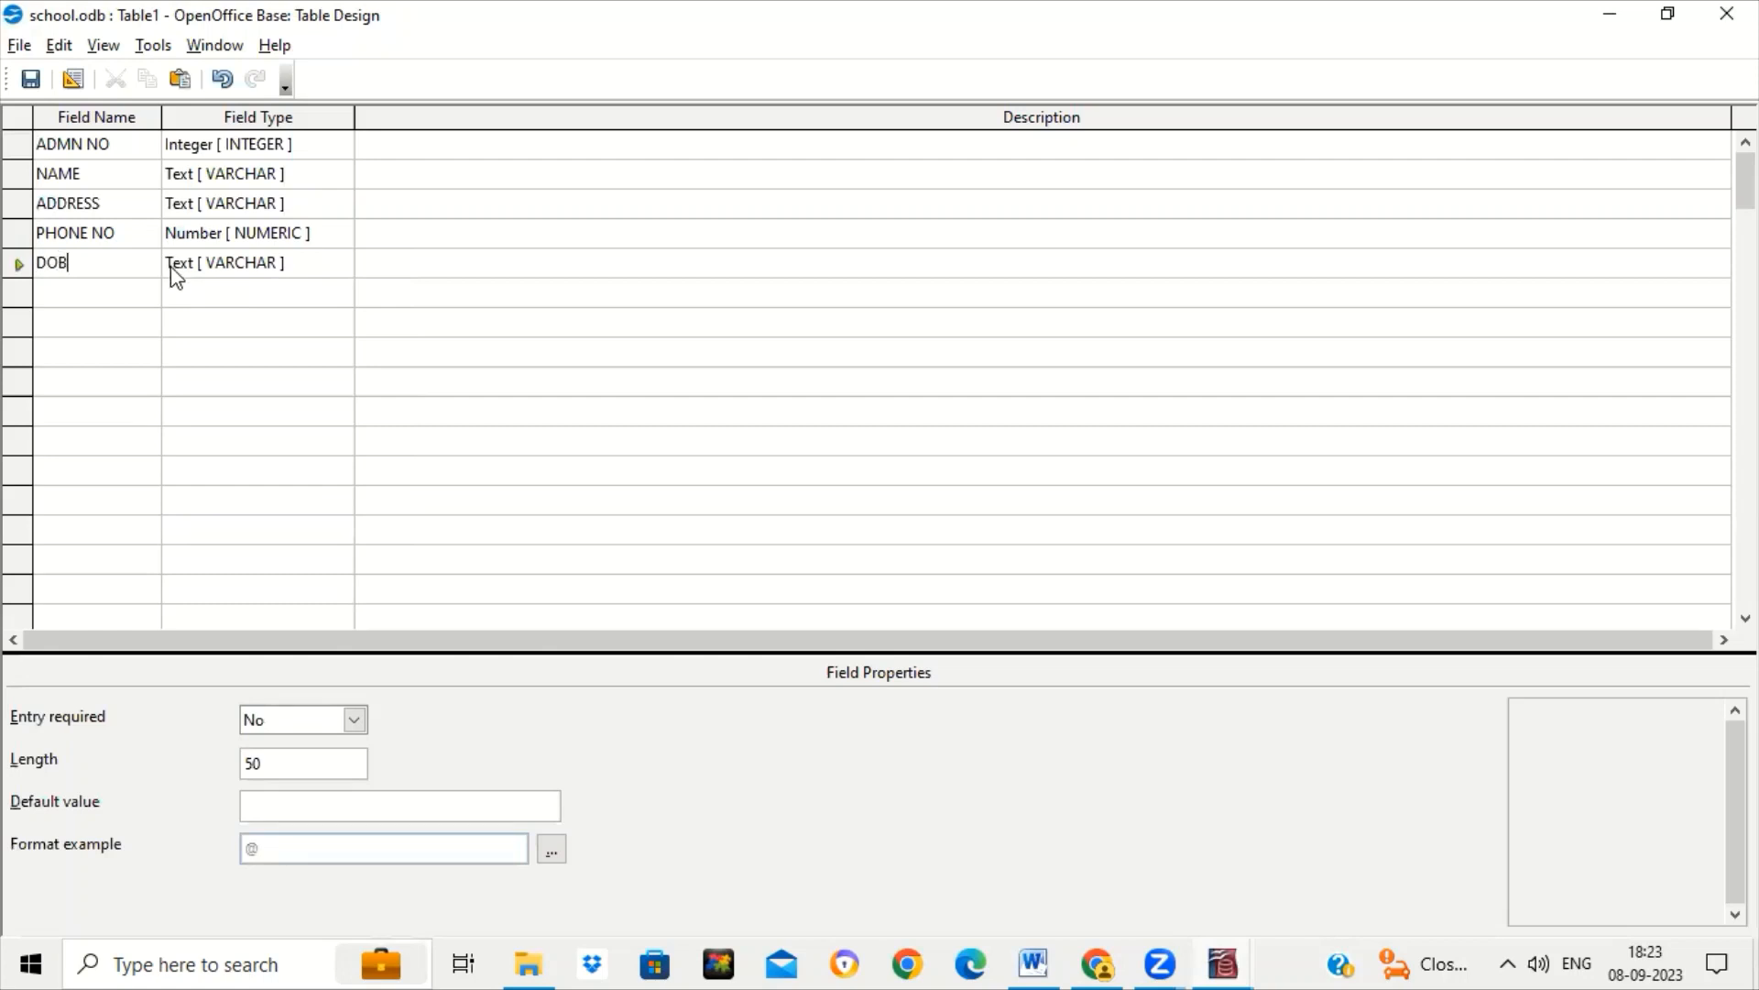
left_click(321, 255)
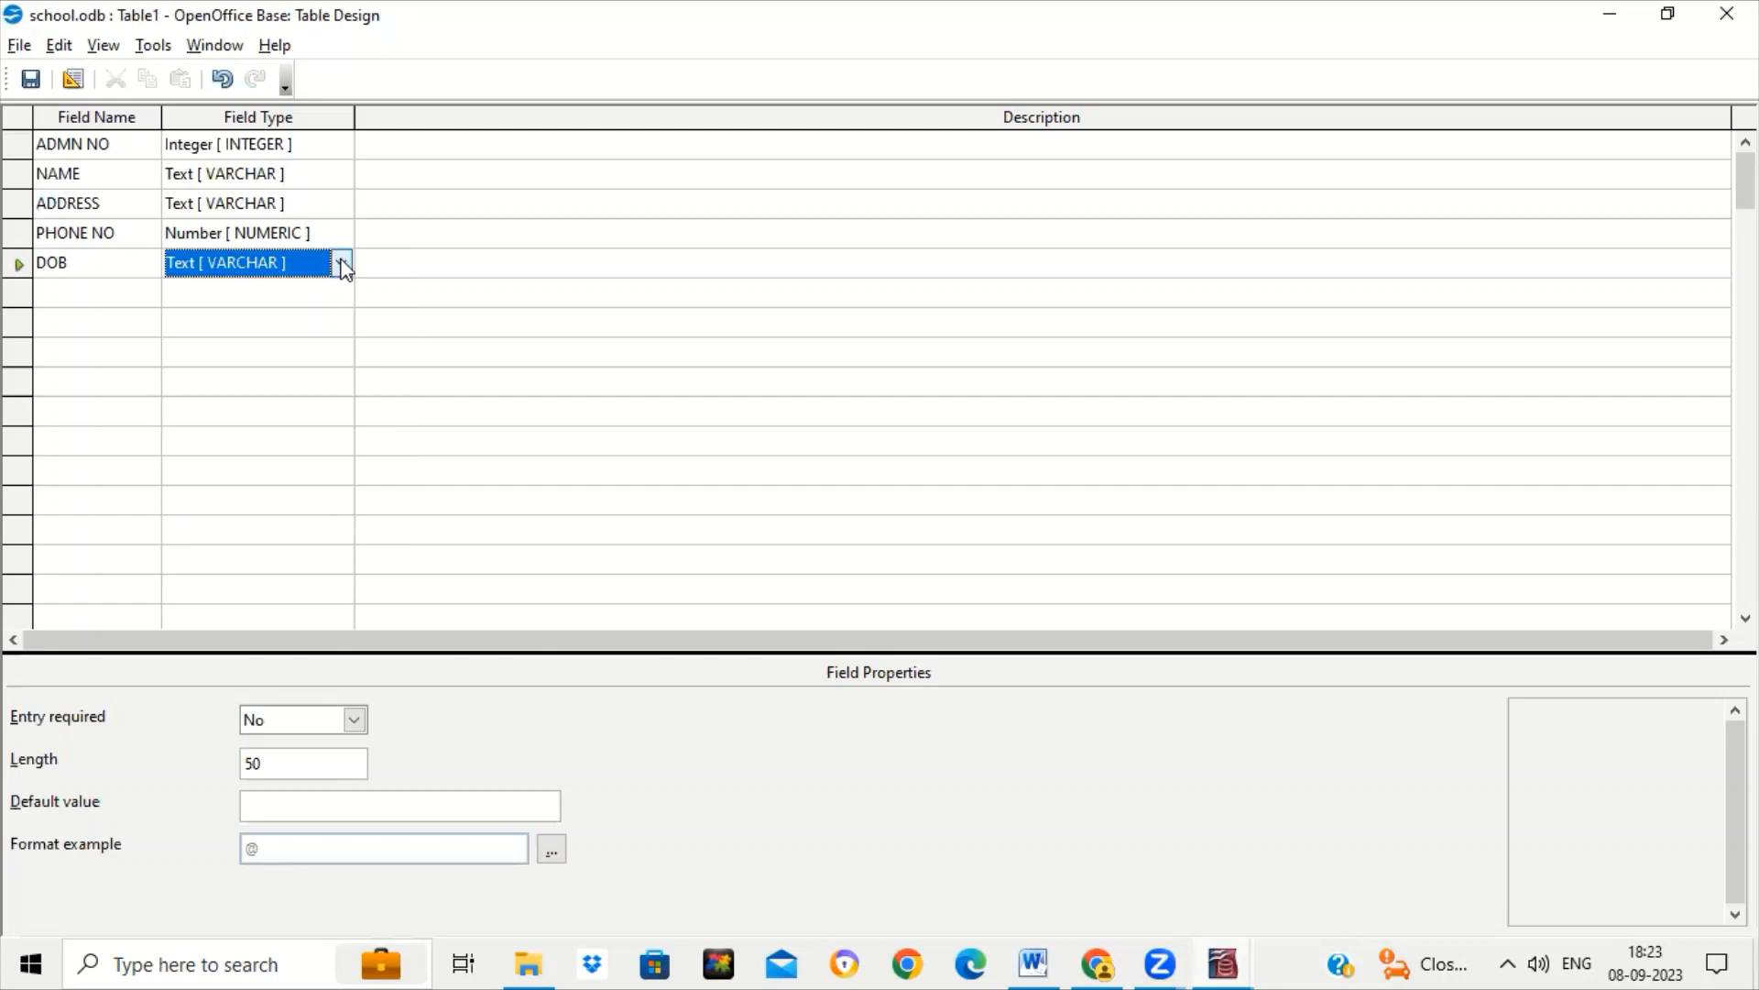
left_click(342, 264)
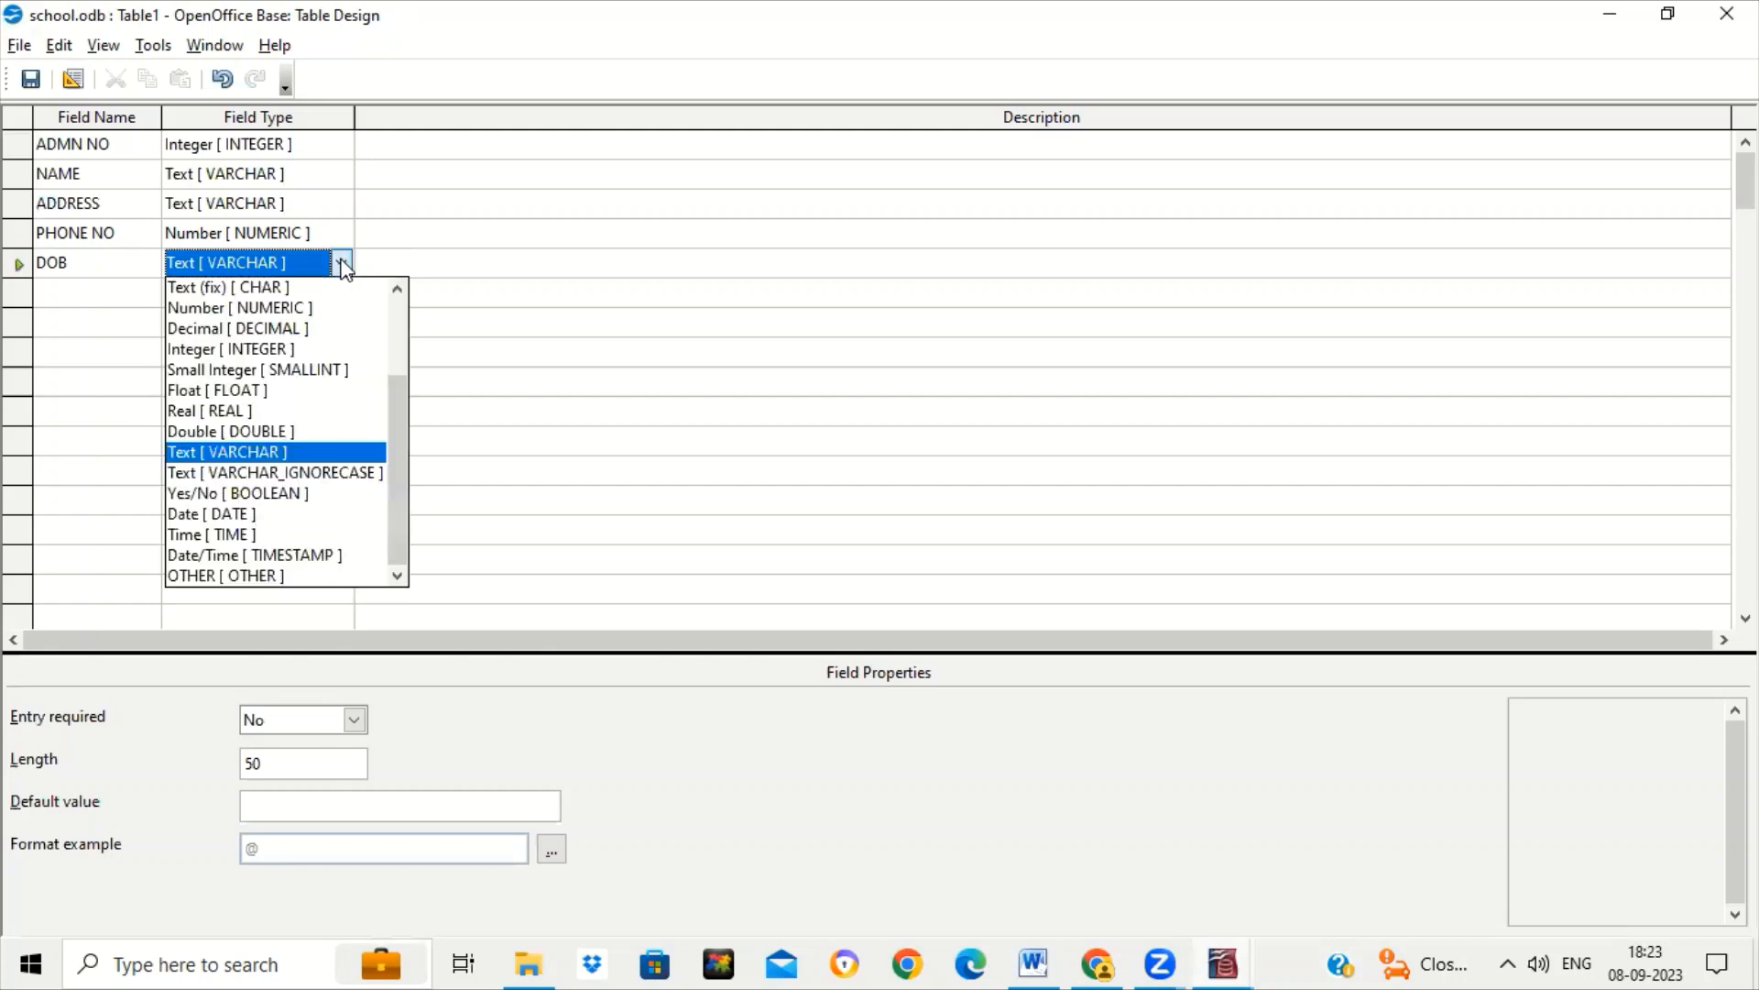
left_click(300, 514)
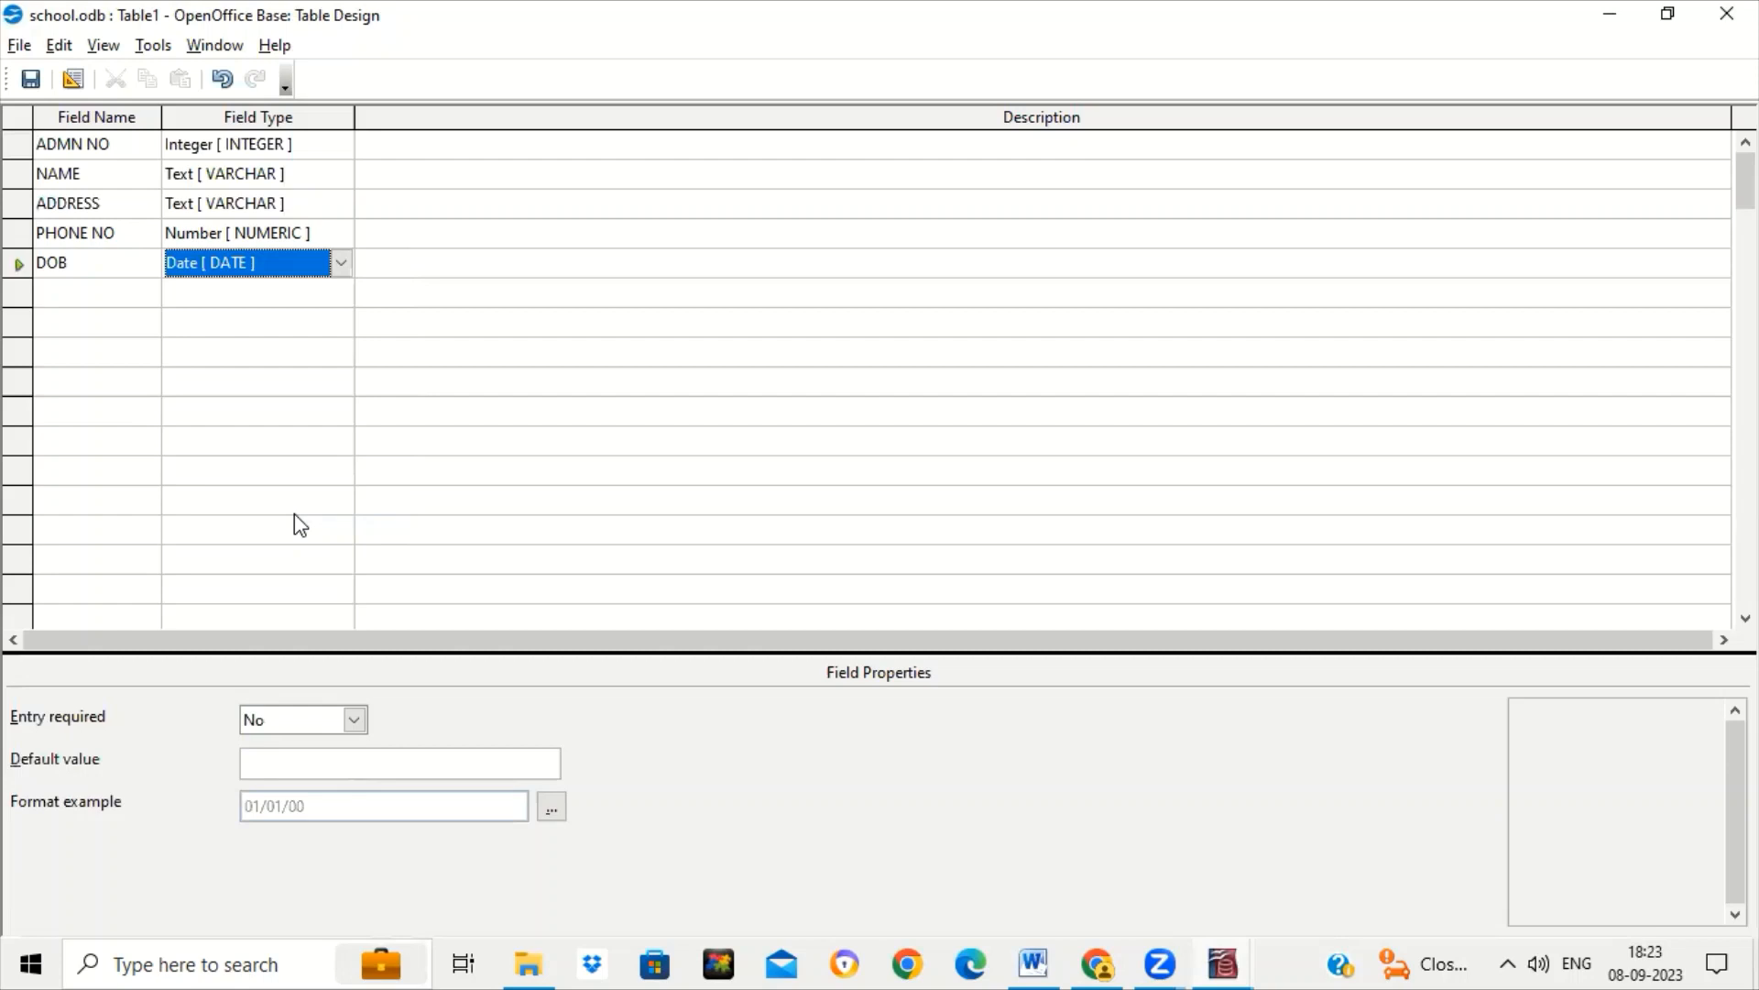
Check the planned columns in Word, then name the sixth field TRANSPORT.
left_click(103, 294)
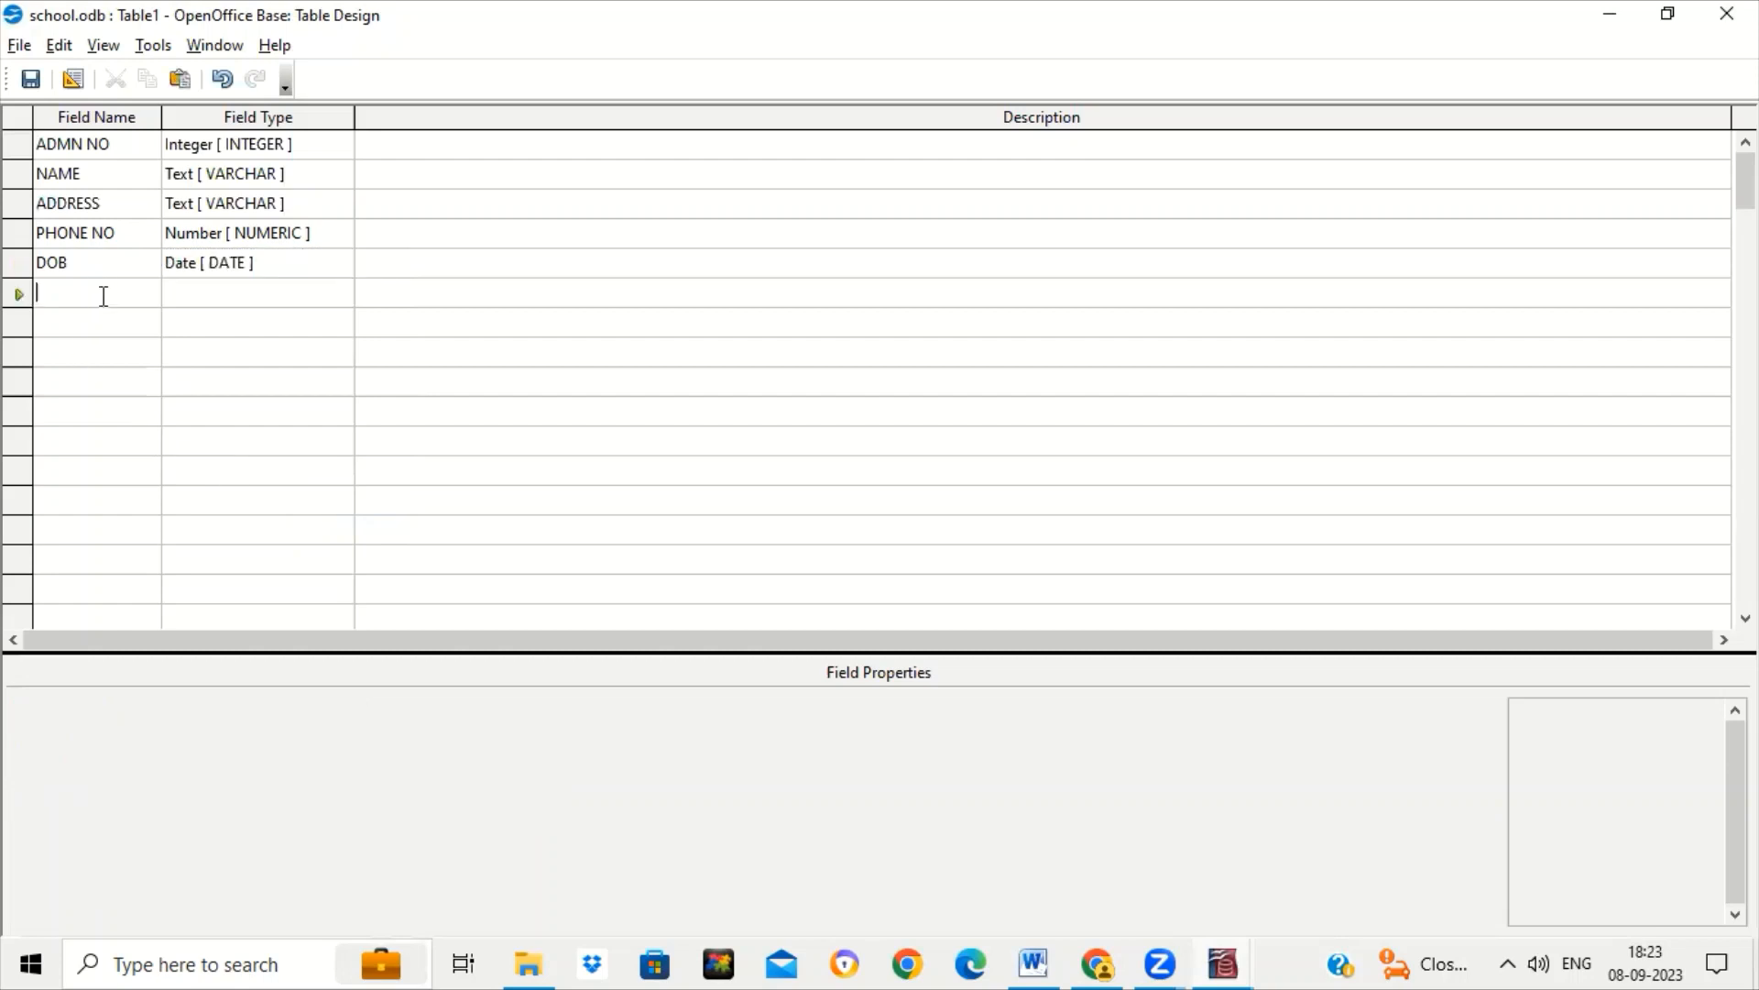
left_click(1033, 962)
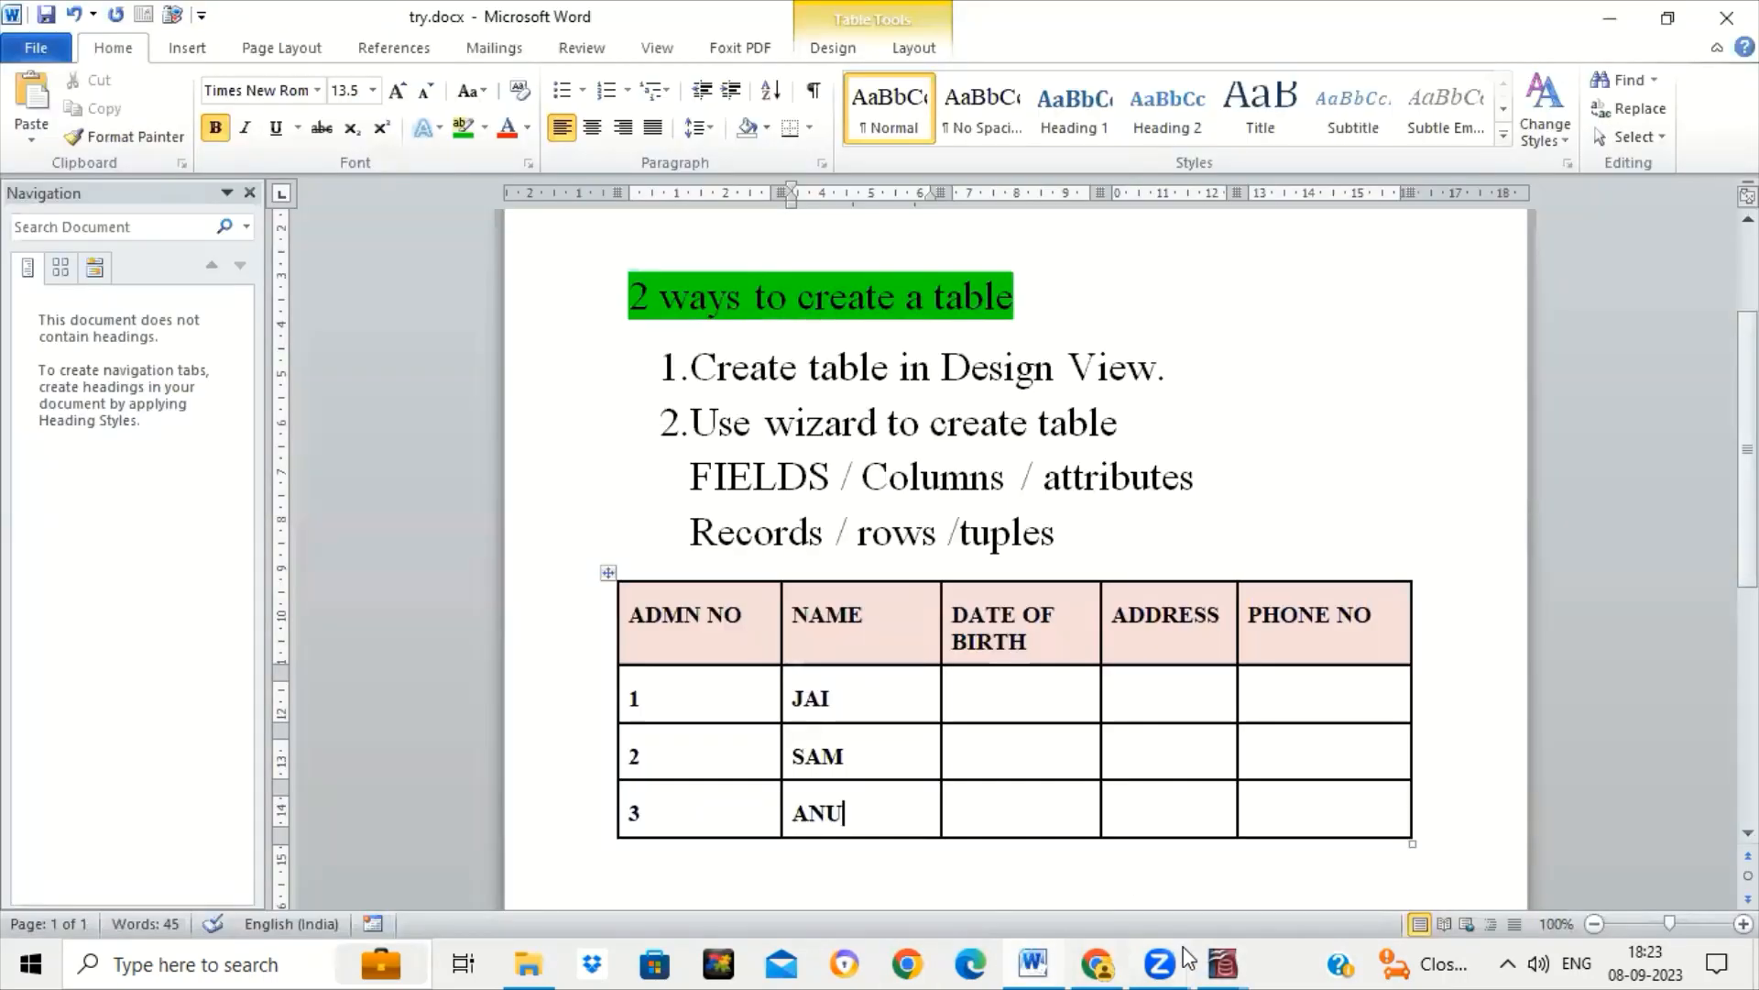
mouse_move(1224, 962)
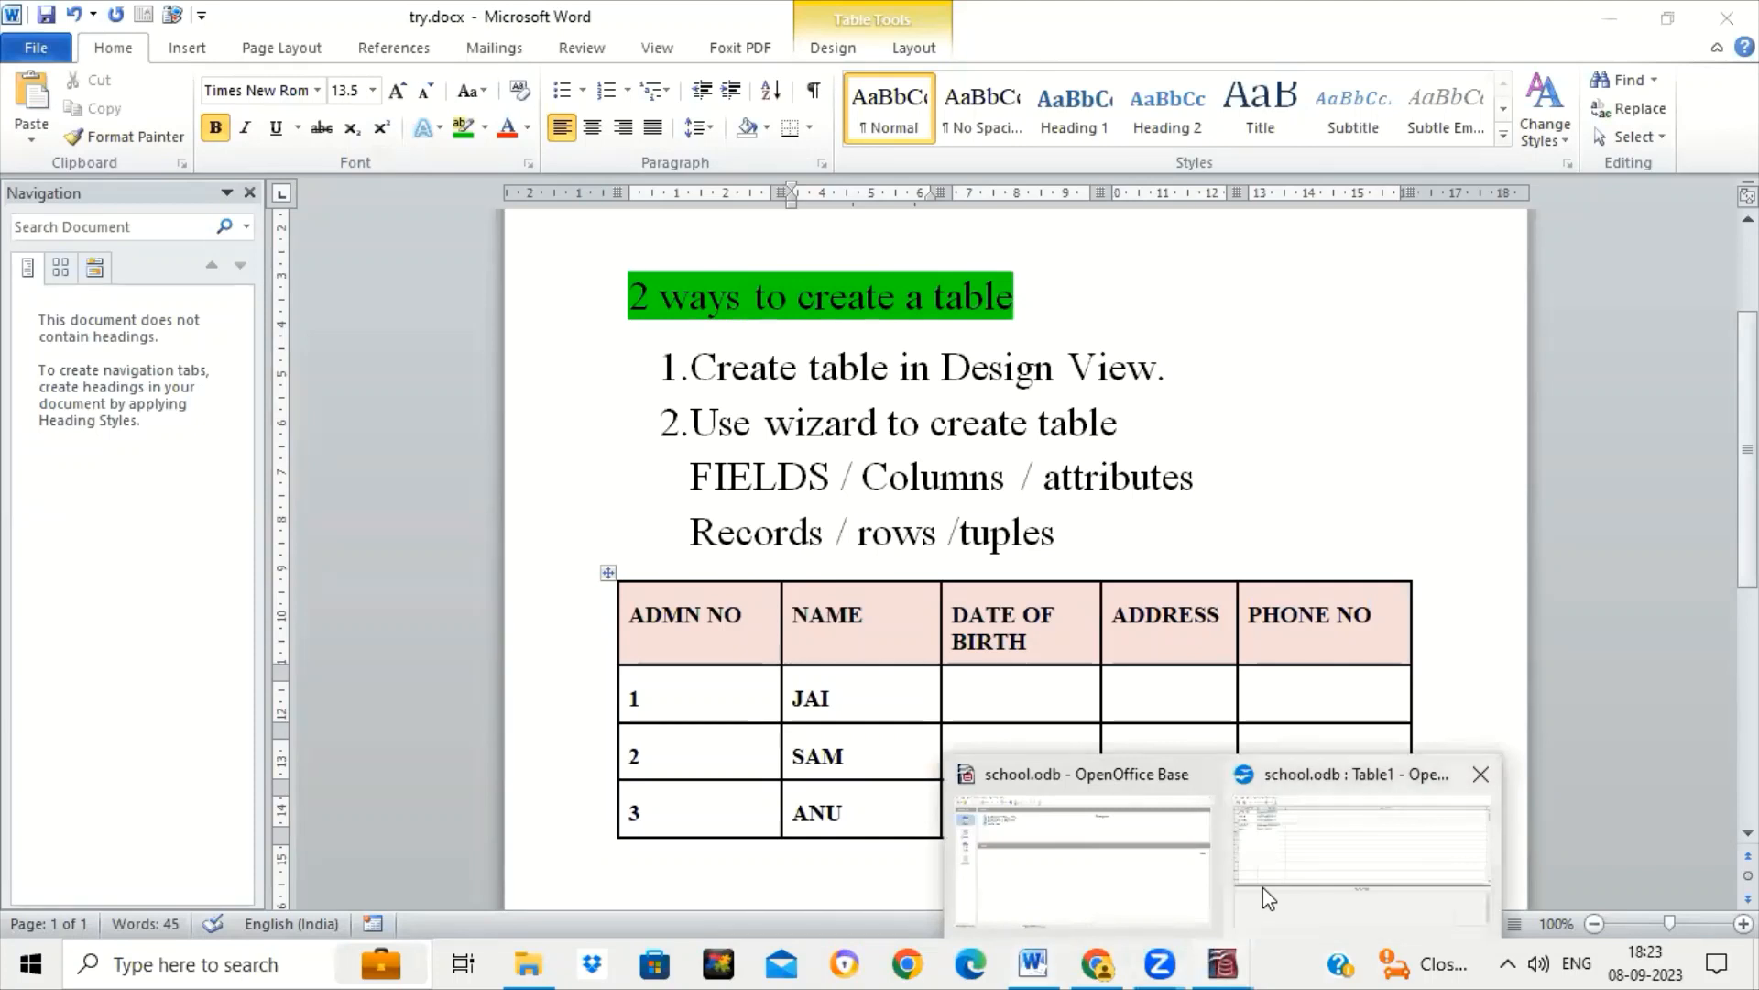
left_click(1263, 887)
left_click(89, 302)
type("T")
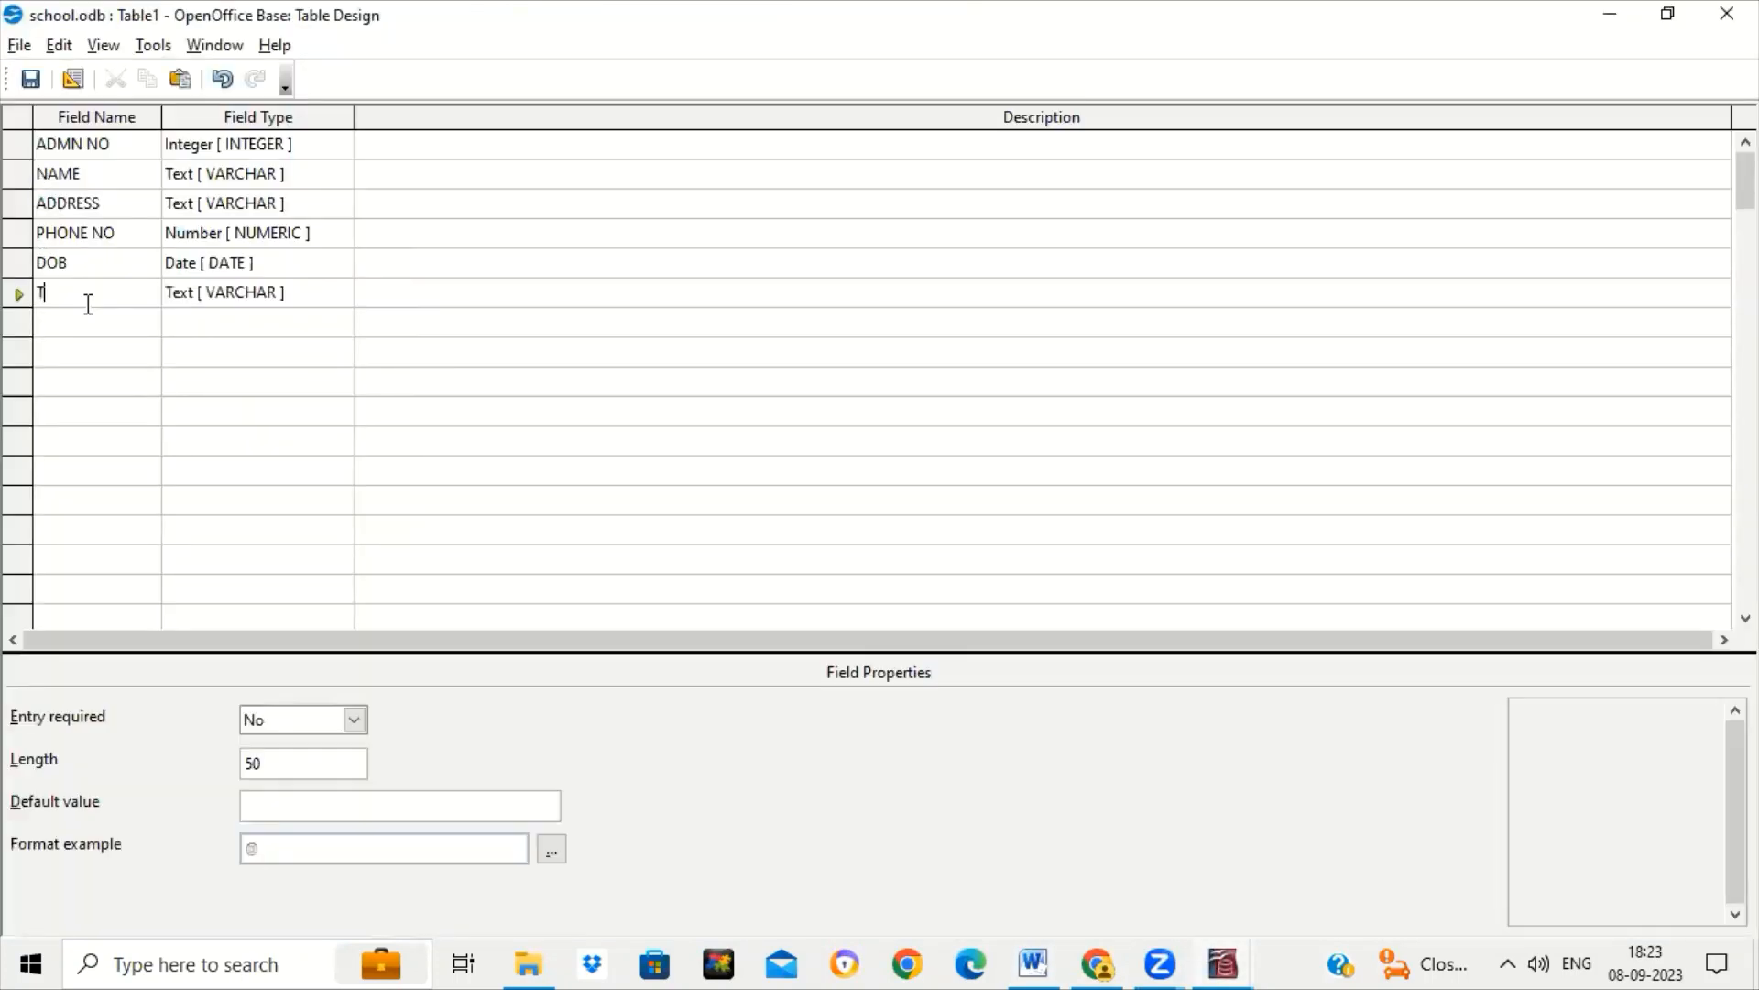
type("RANSPORT")
Set TRANSPORT's field type to Yes/No [ BOOLEAN ].
left_click(333, 287)
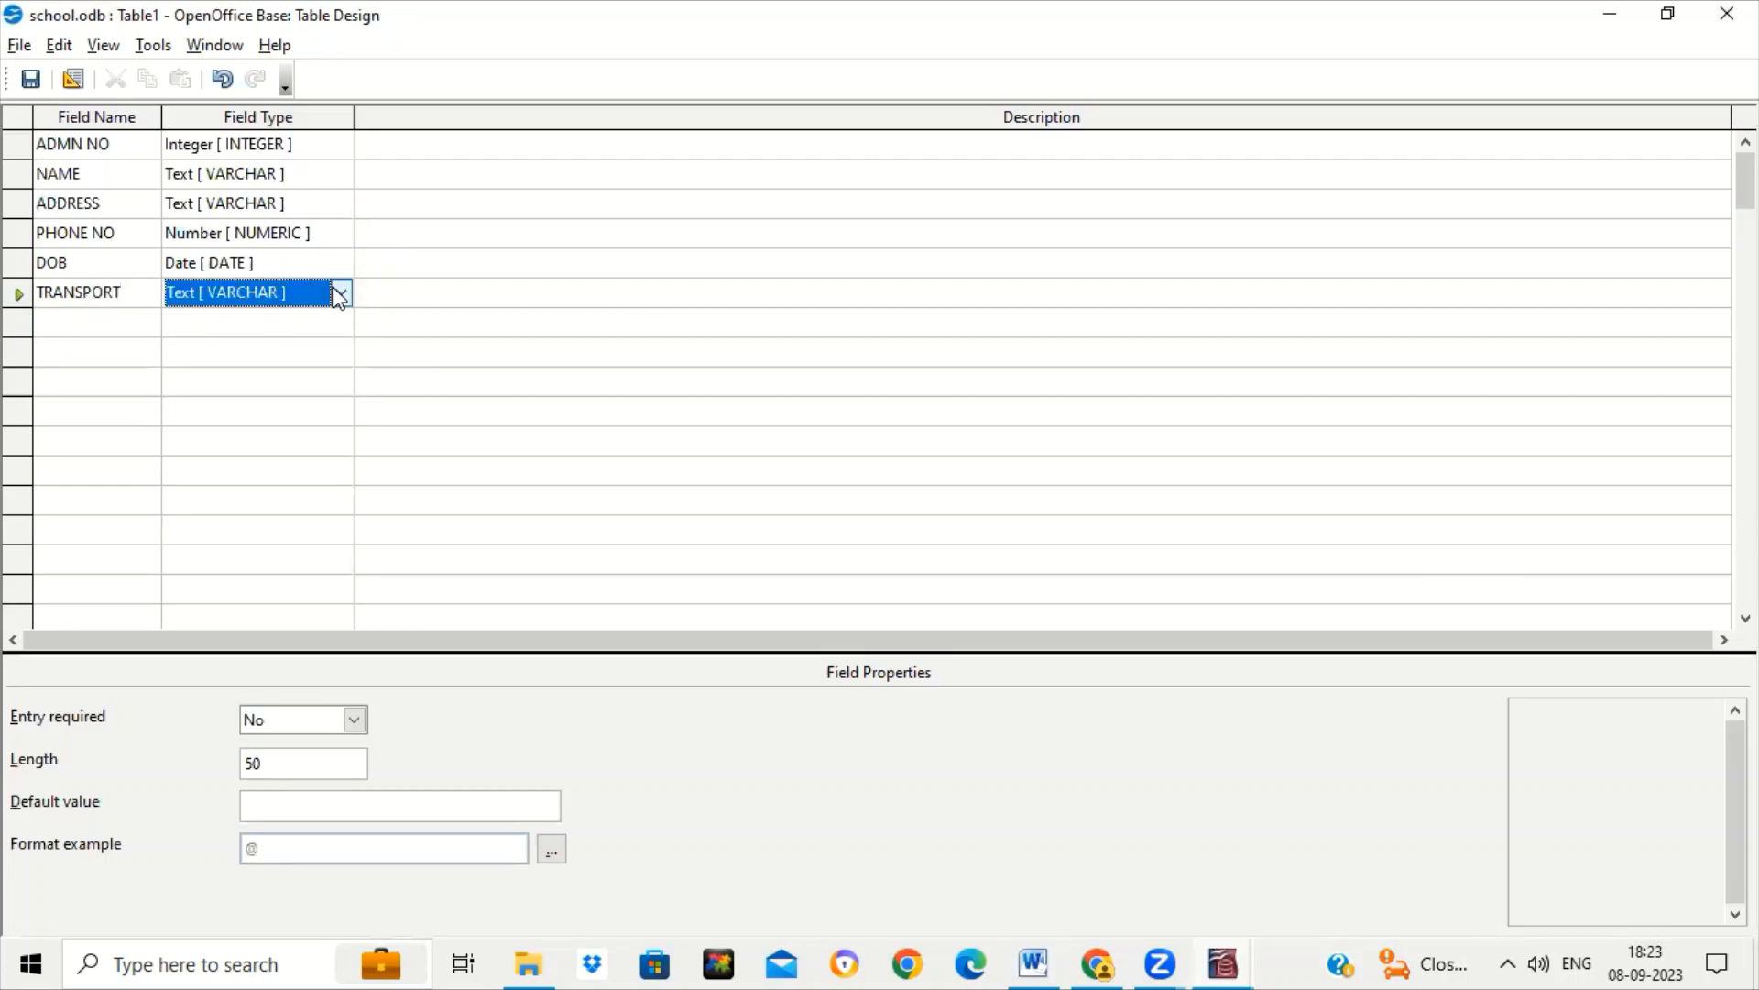
left_click(339, 294)
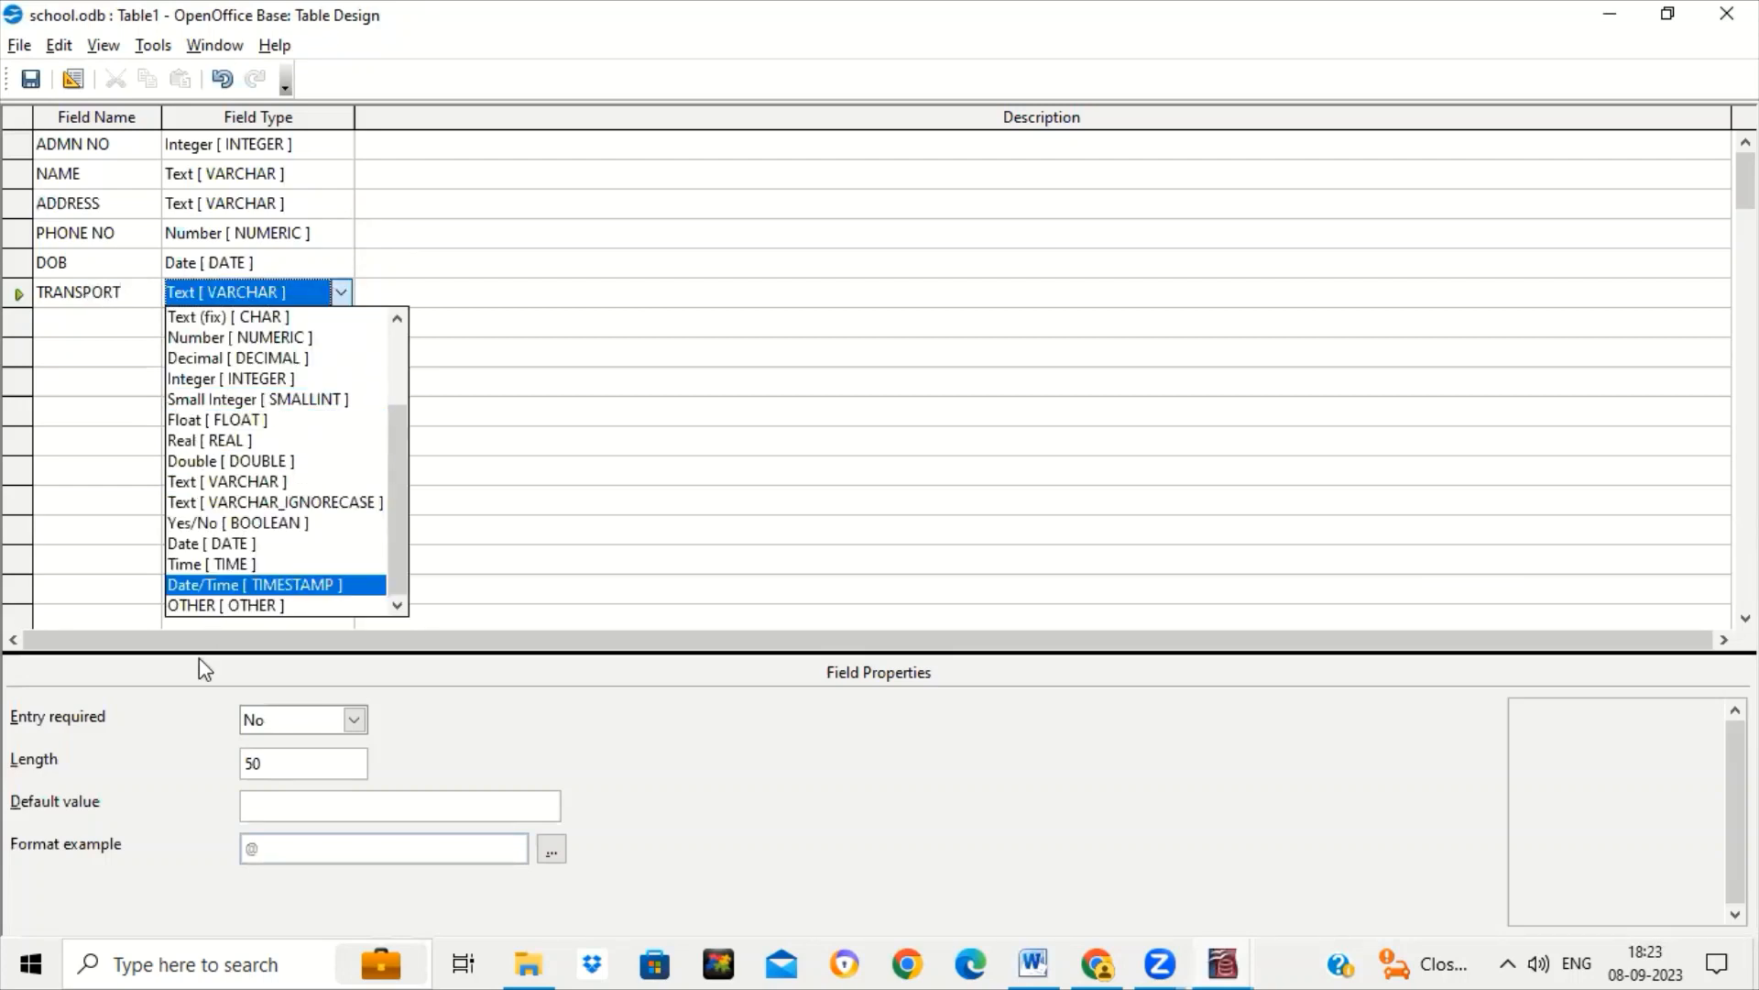
left_click(236, 525)
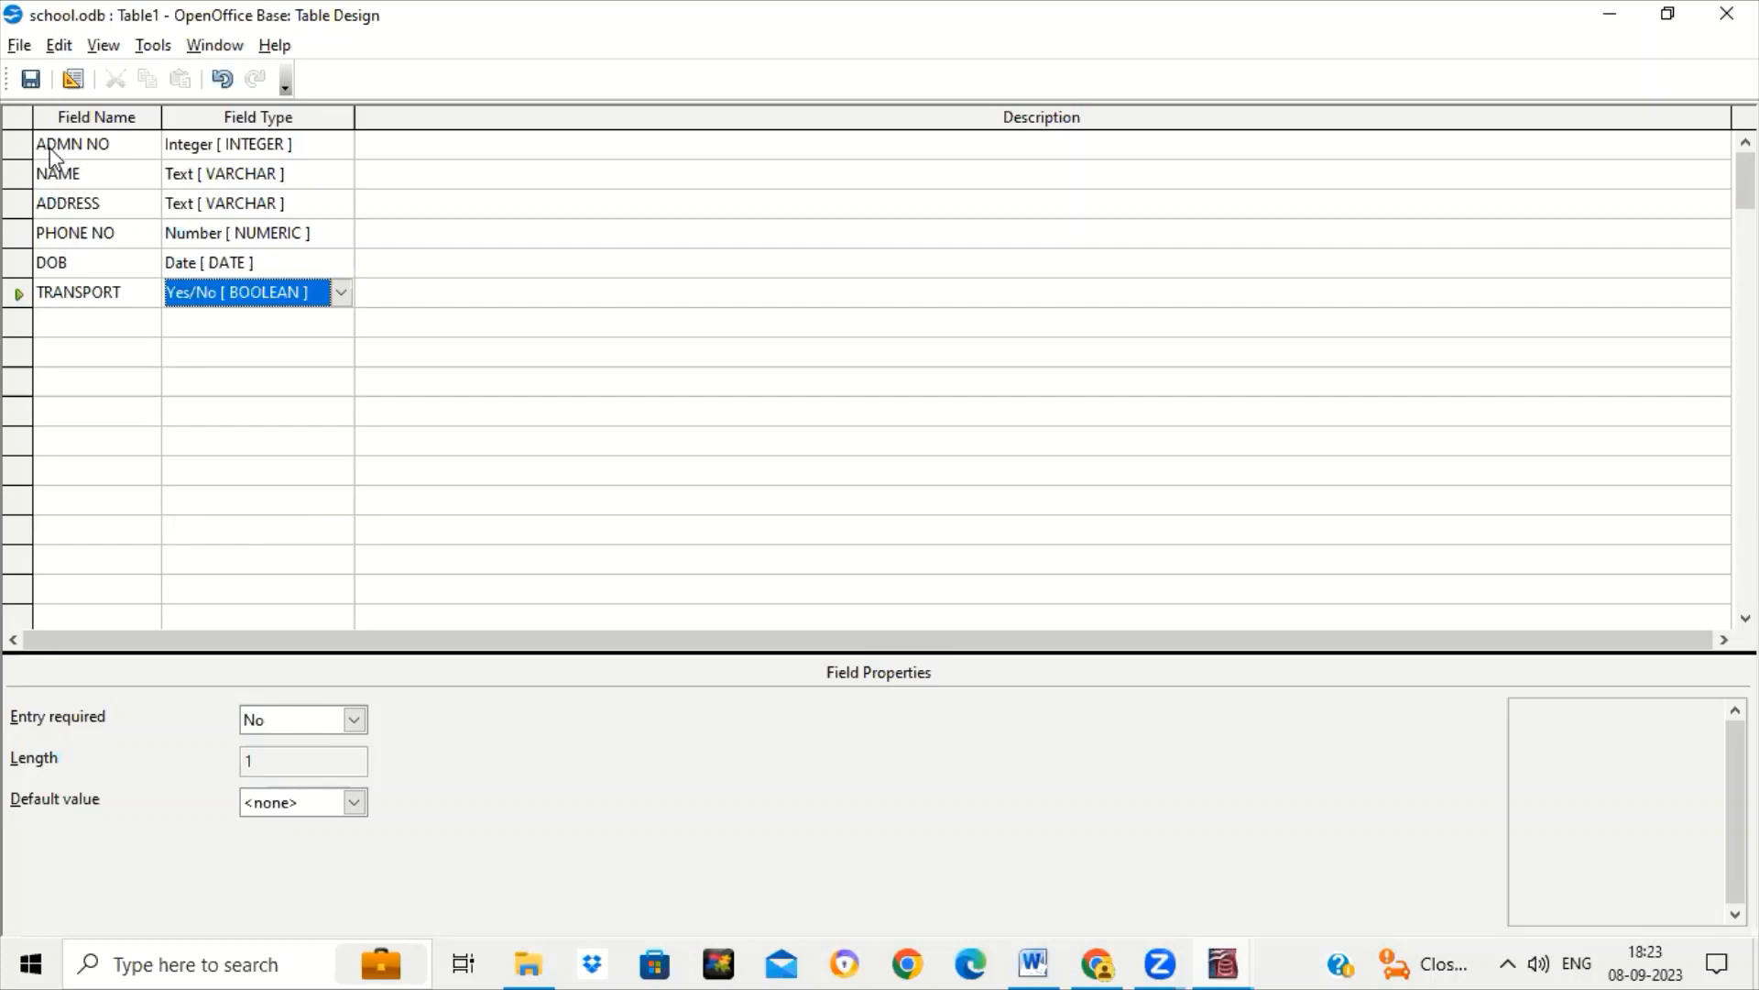
left_click(107, 149)
Review the field properties of NAME, ADDRESS, PHONE NO, DOB, TRANSPORT and ADMN NO, then switch to Word.
left_click(120, 171)
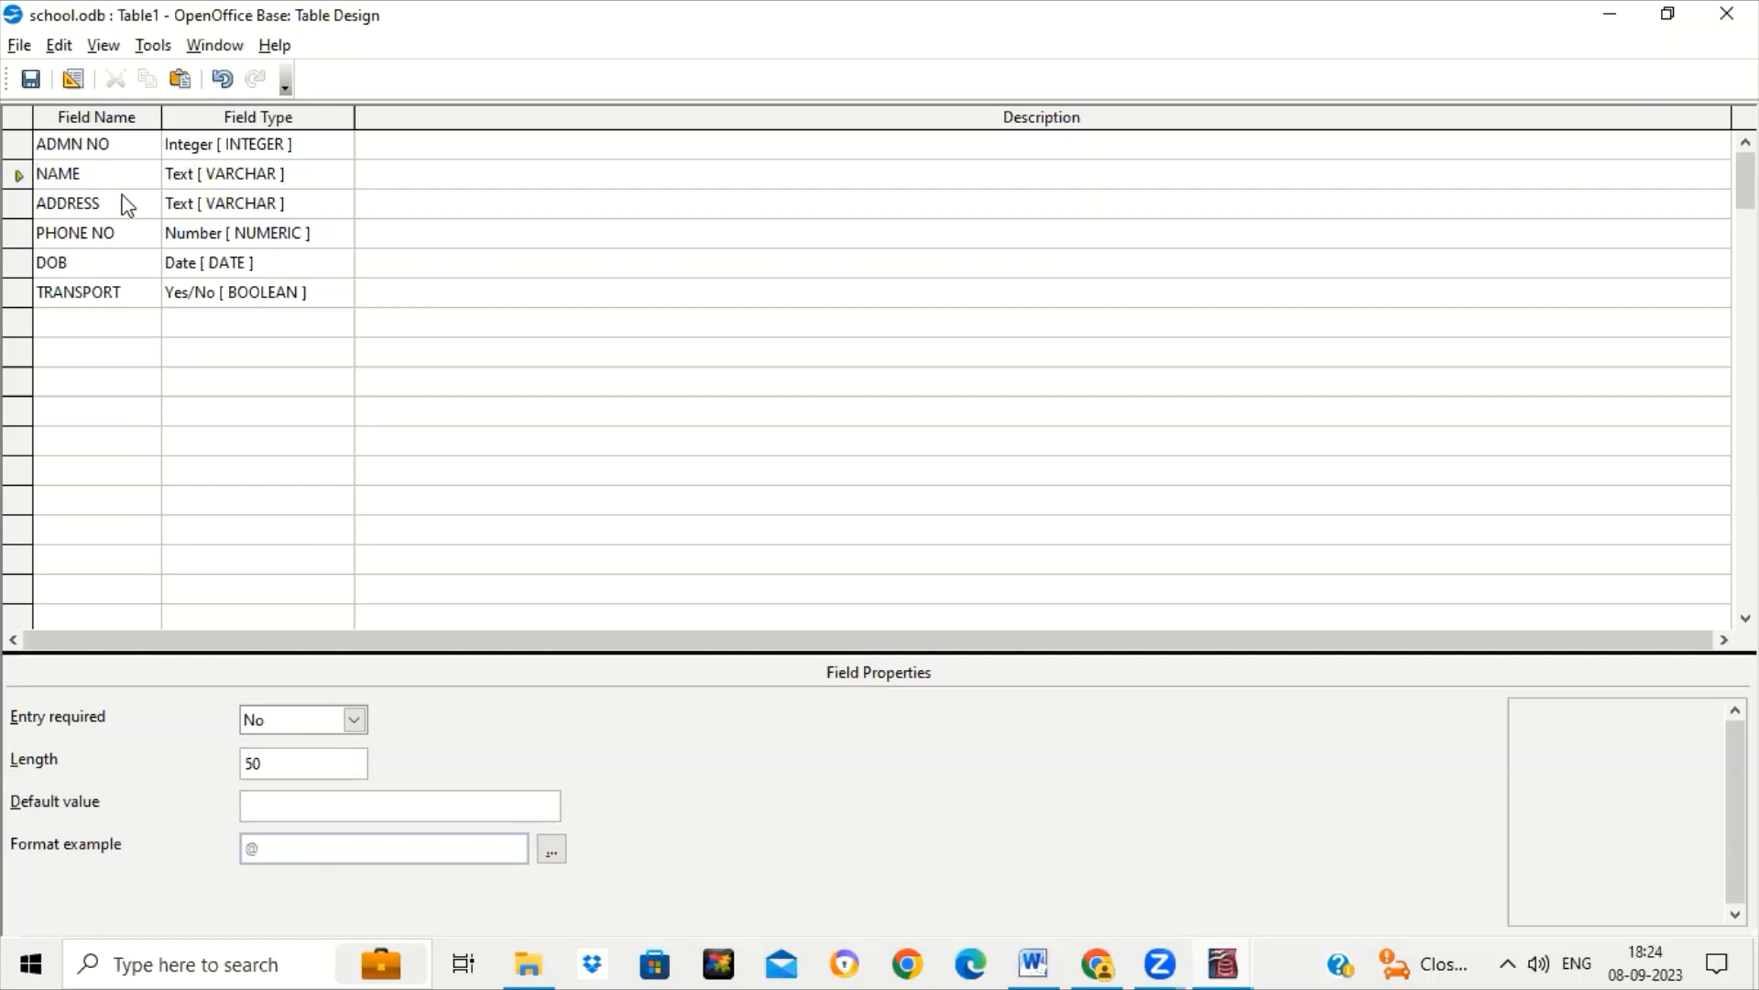
left_click(124, 196)
left_click(131, 236)
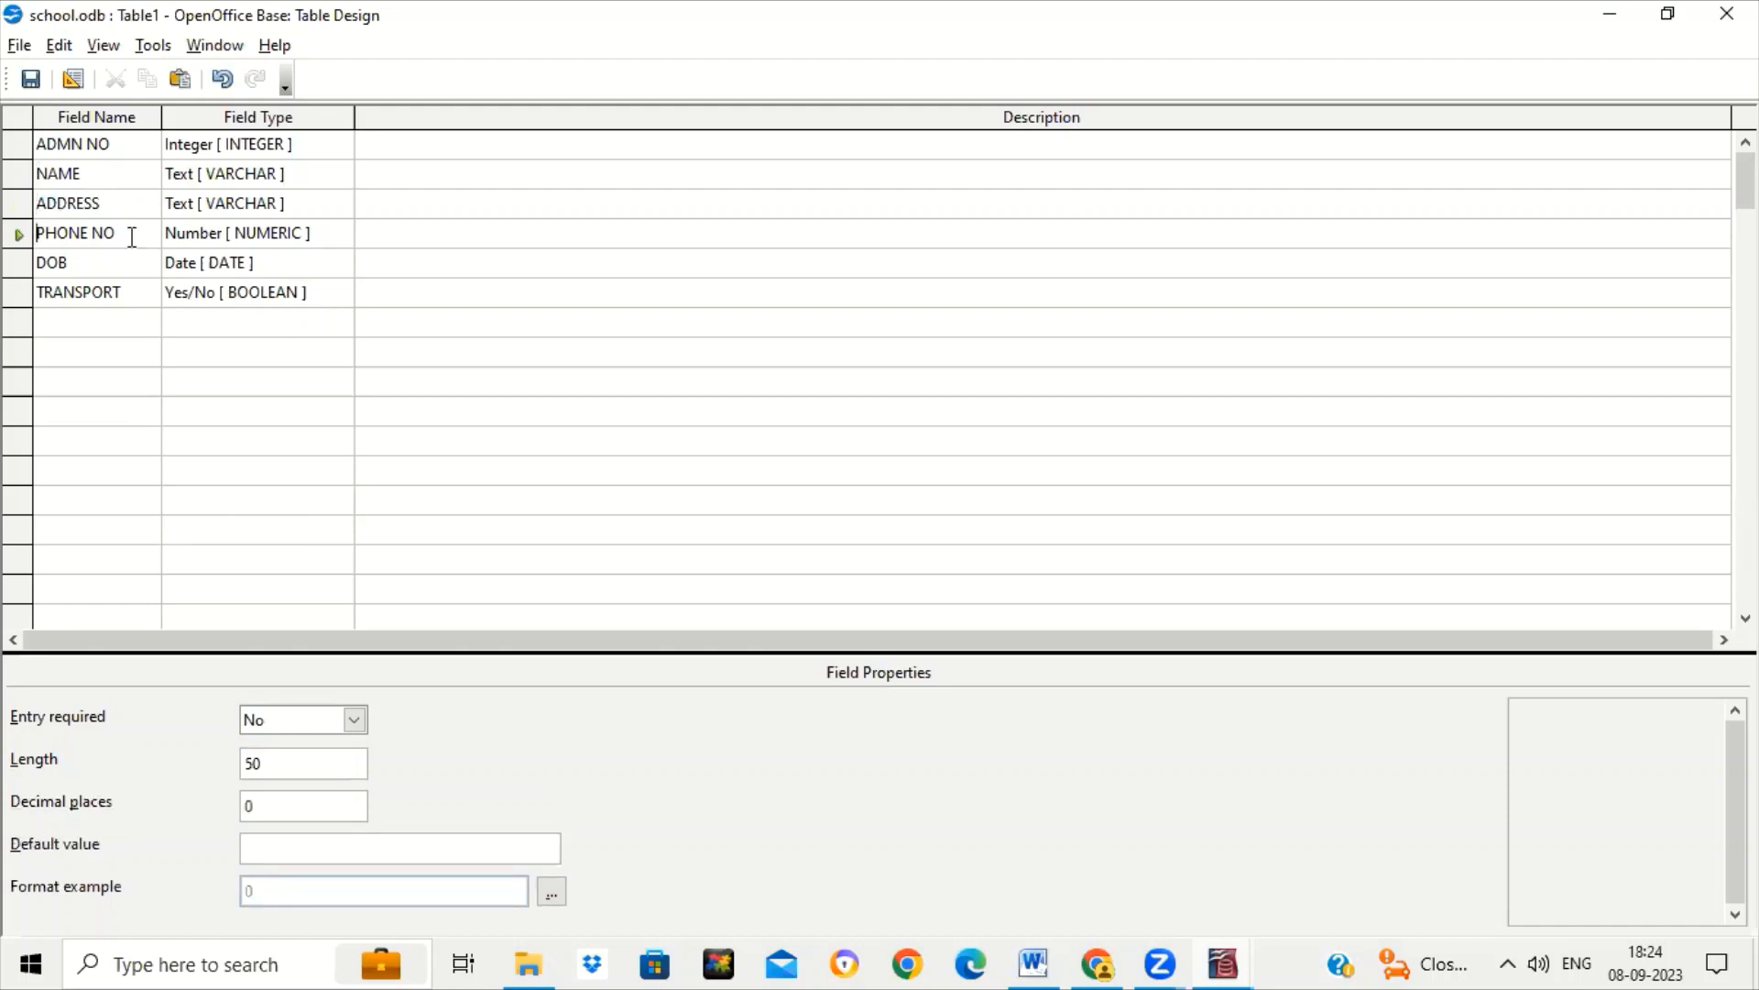
left_click(121, 263)
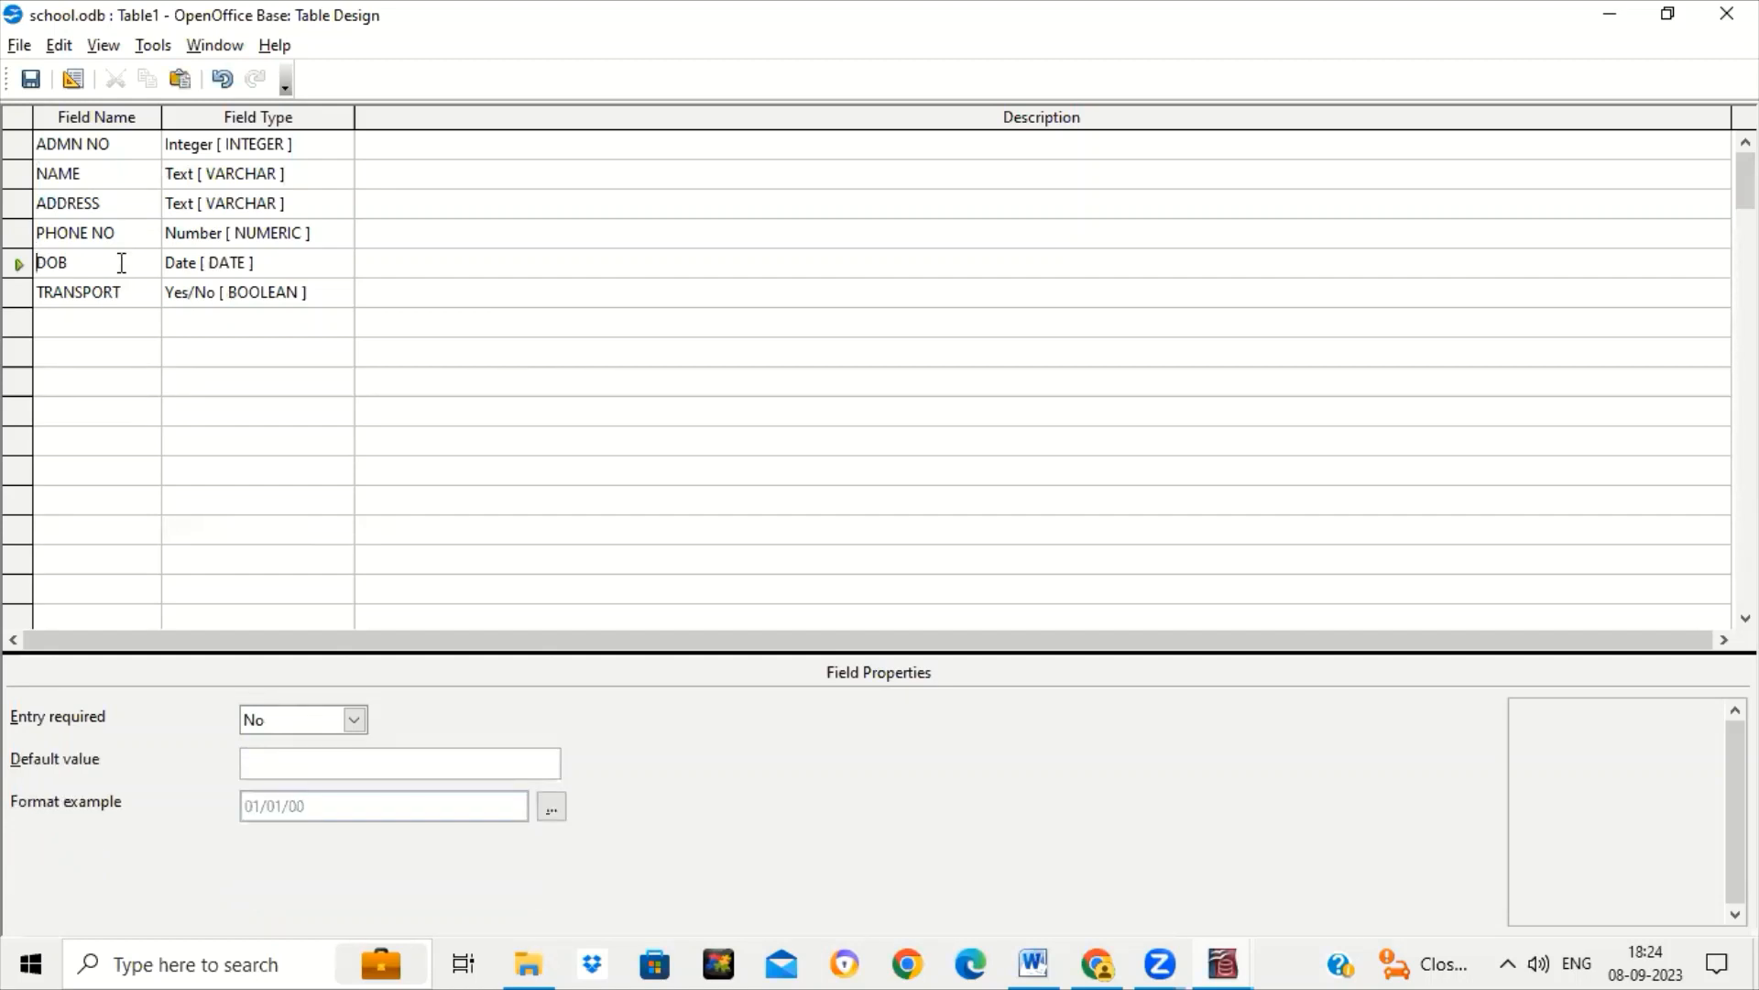
left_click(132, 296)
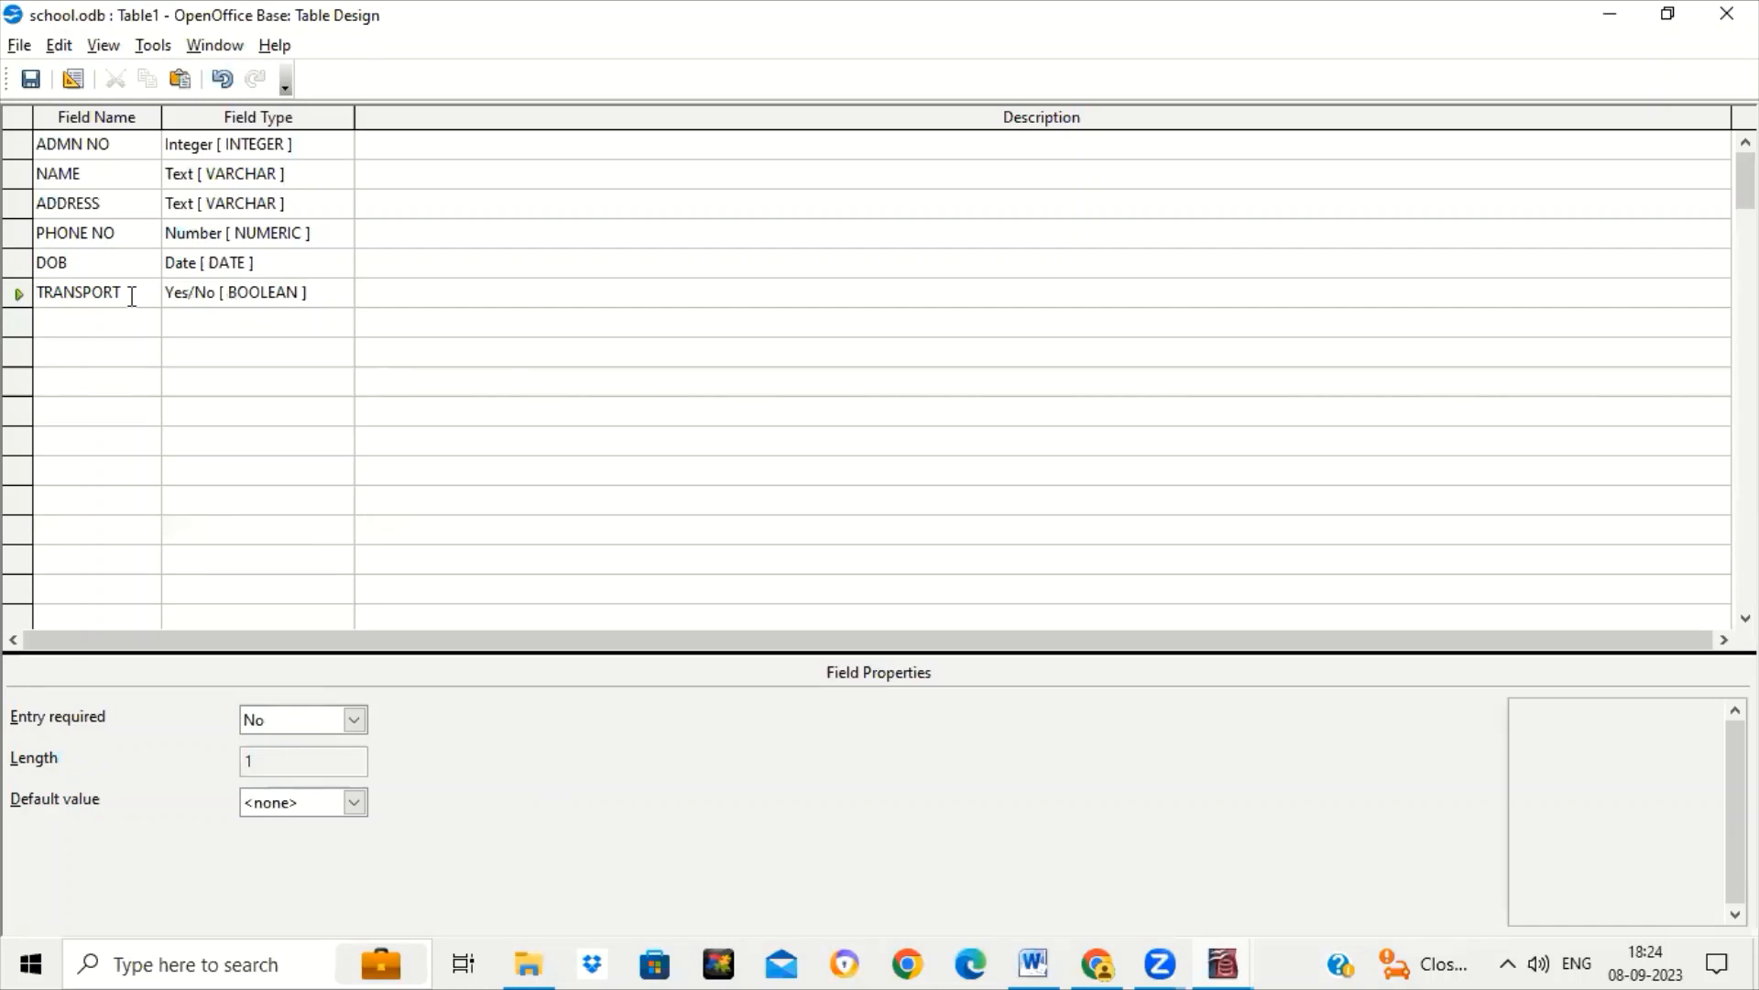
left_click(126, 149)
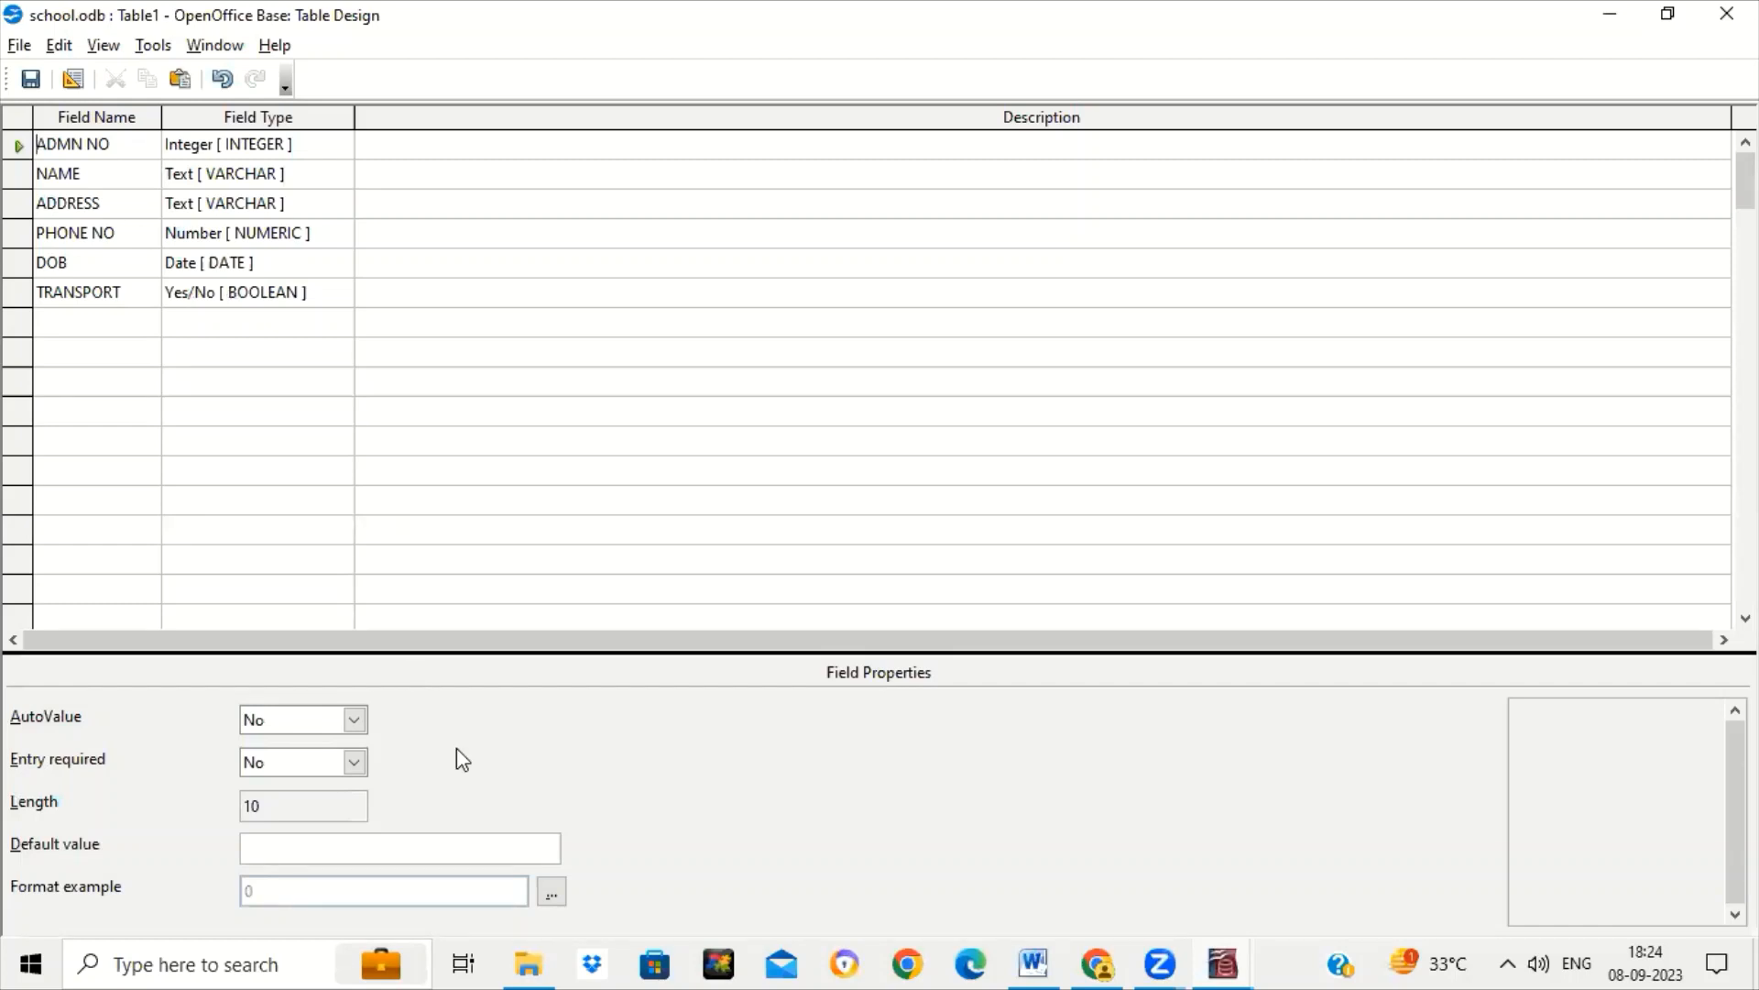
left_click(1051, 962)
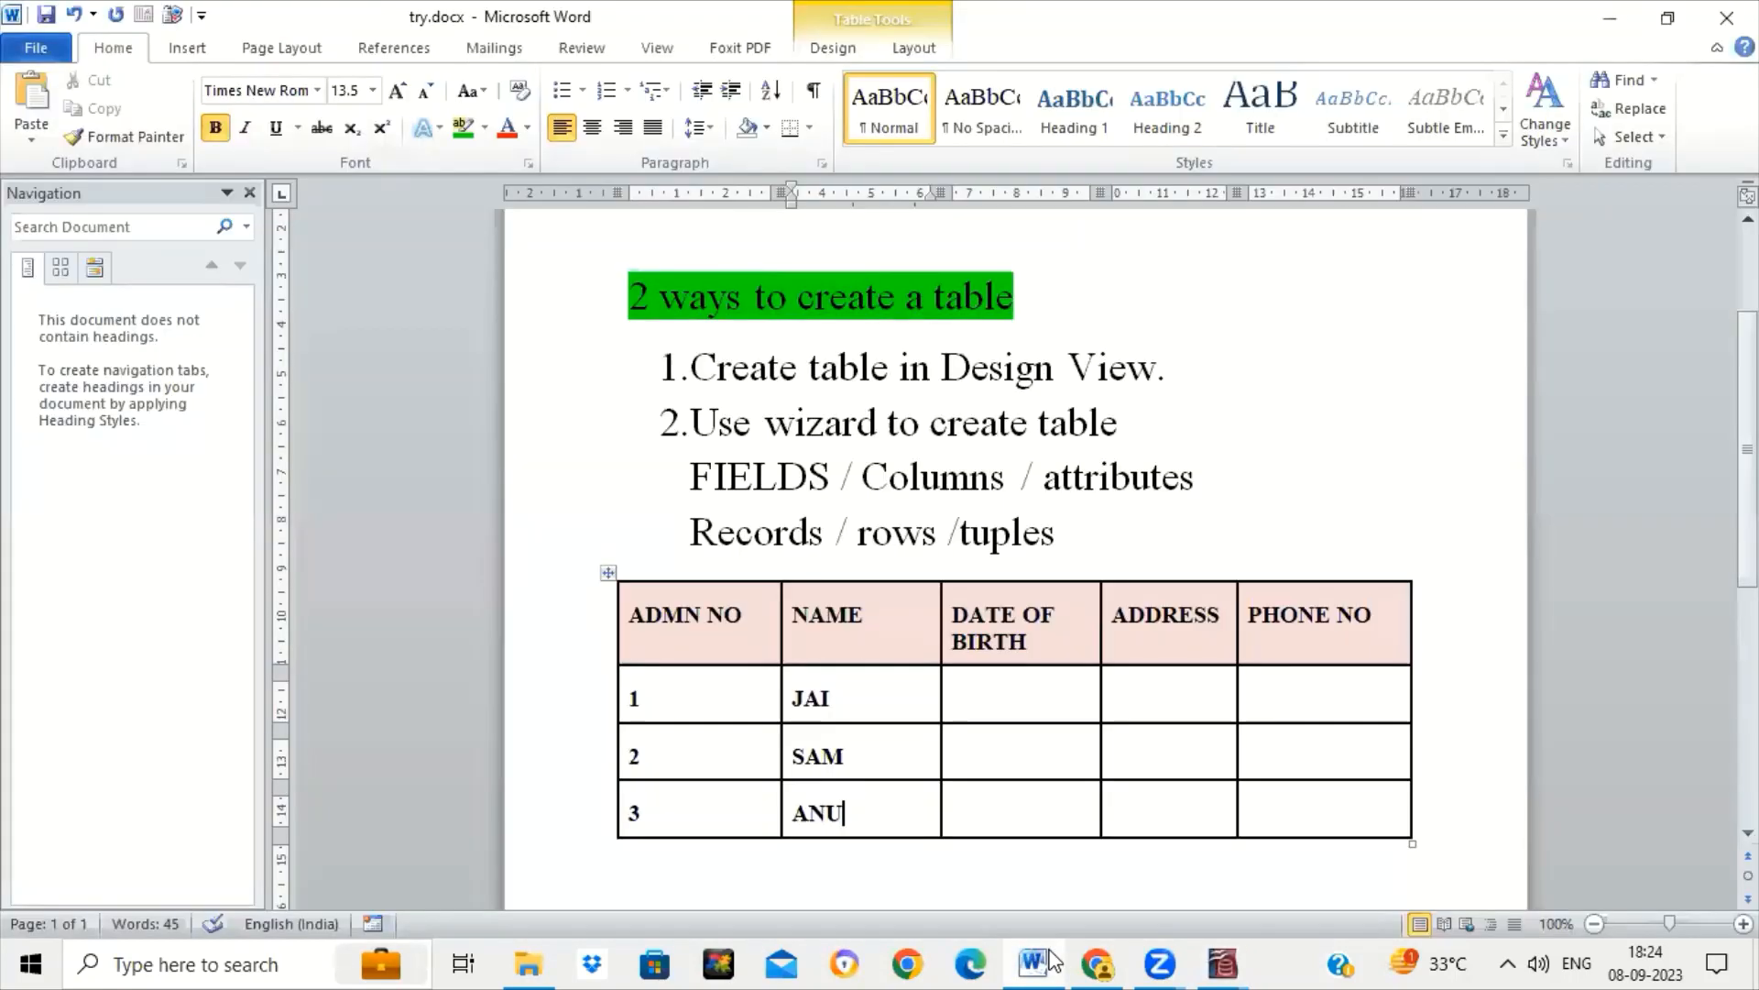
Add the line 'PRIMARY KEY - UNIQUE VALUE' below the student table and return to Base.
left_click(931, 880)
scroll(931, 880, "down", 1)
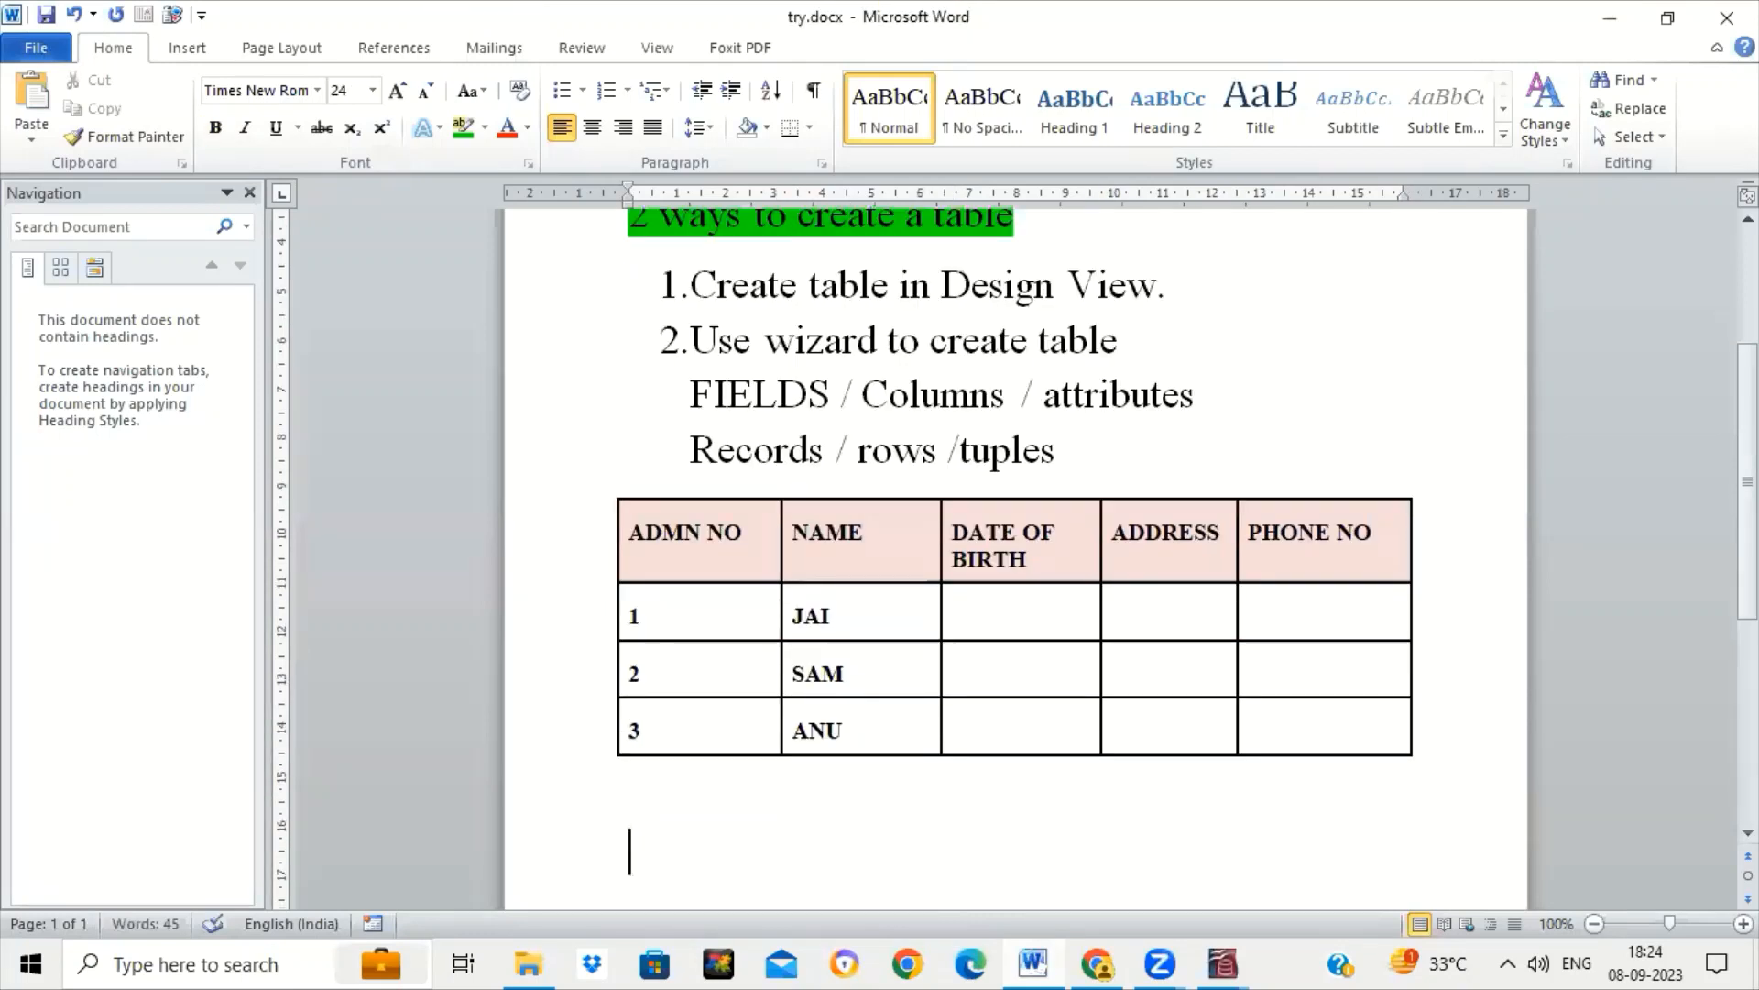
type("PRIMARY KE")
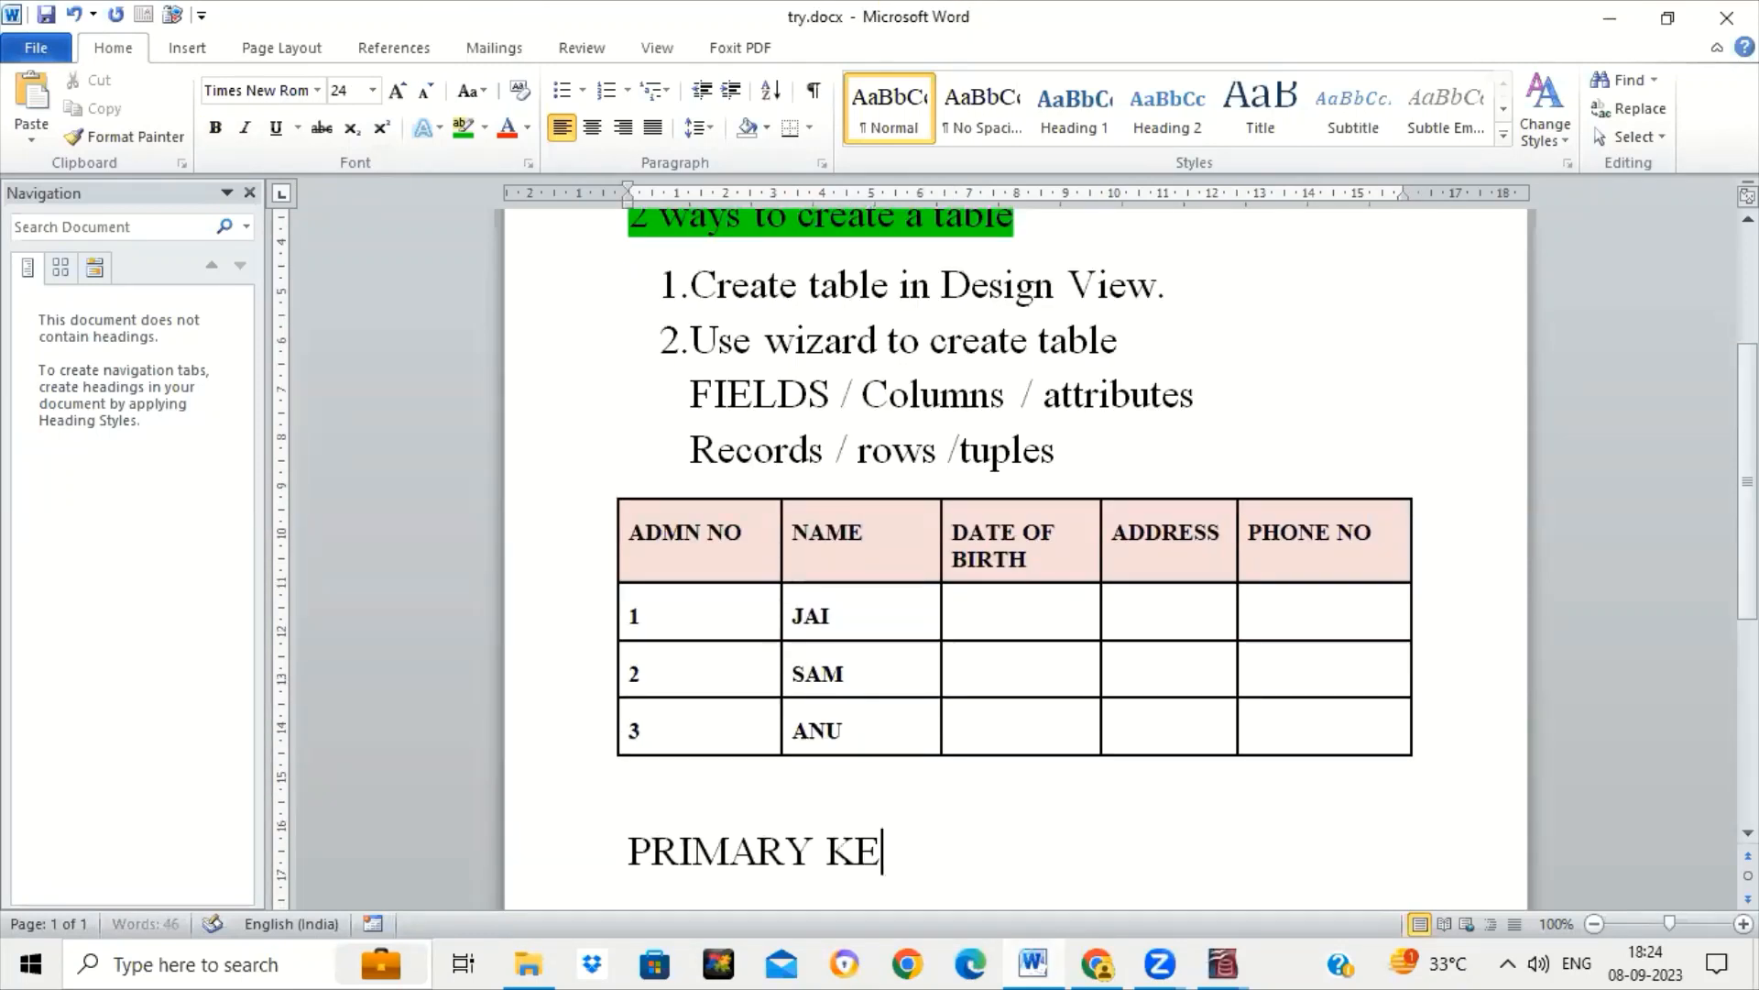
type("Y - UNIQ")
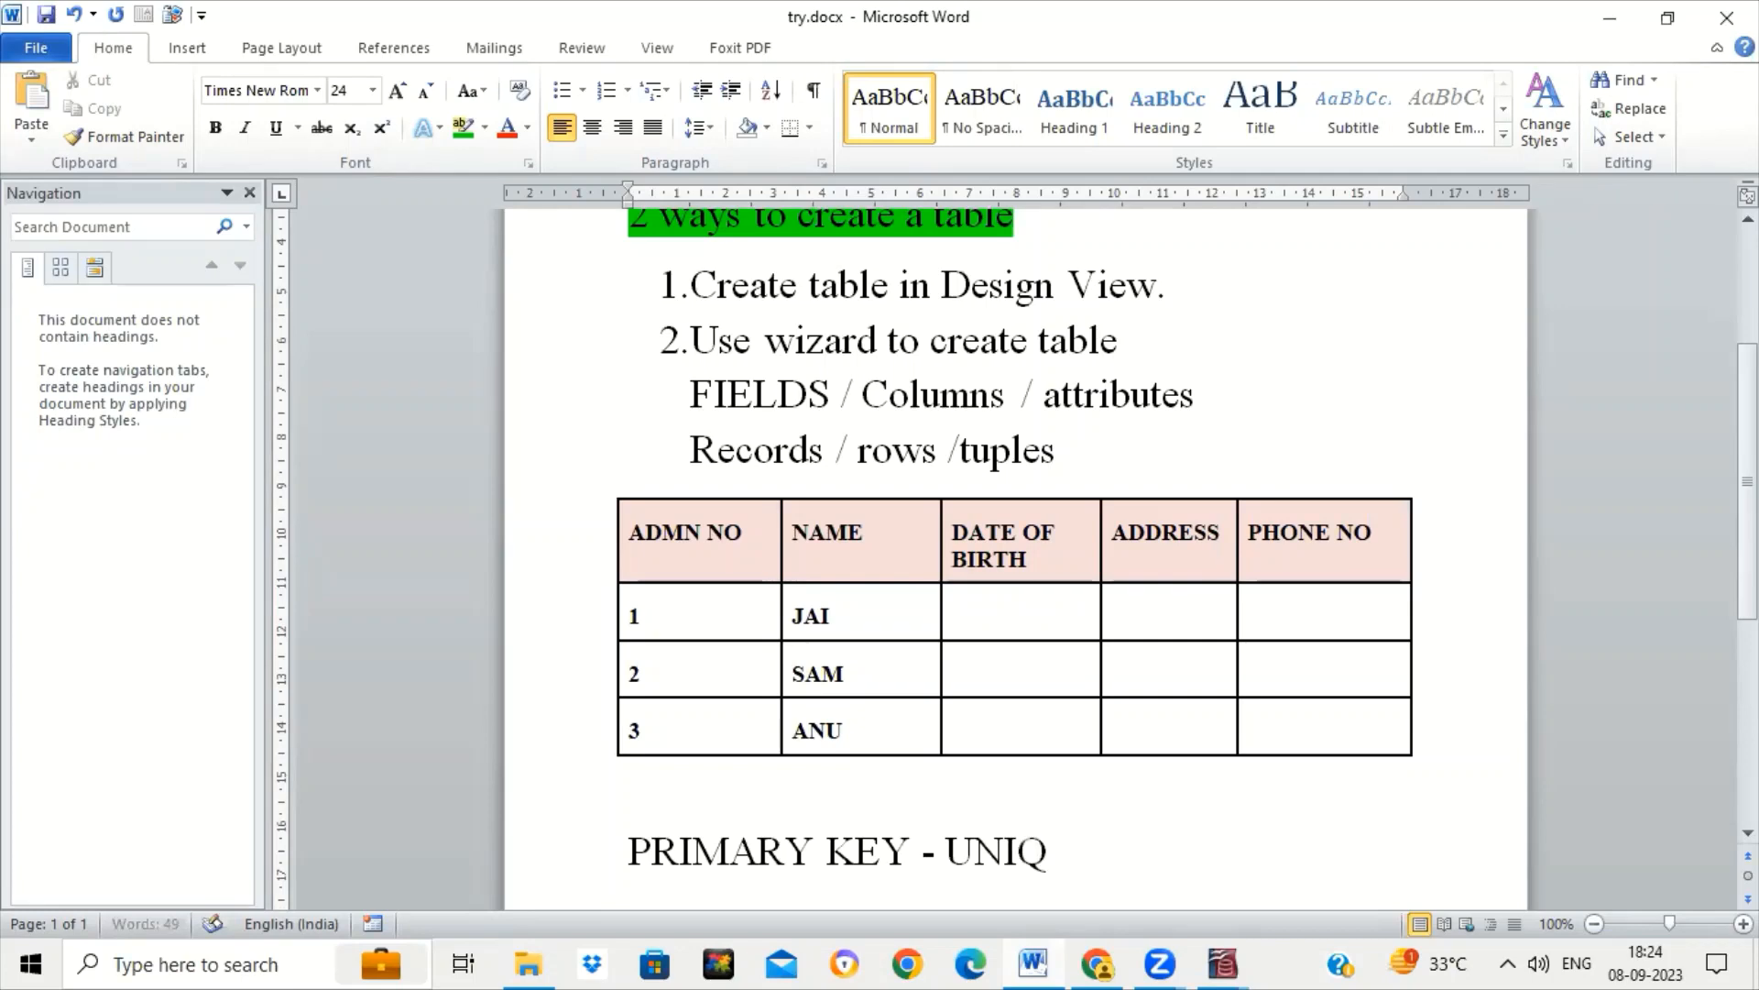
type("UE VALUE")
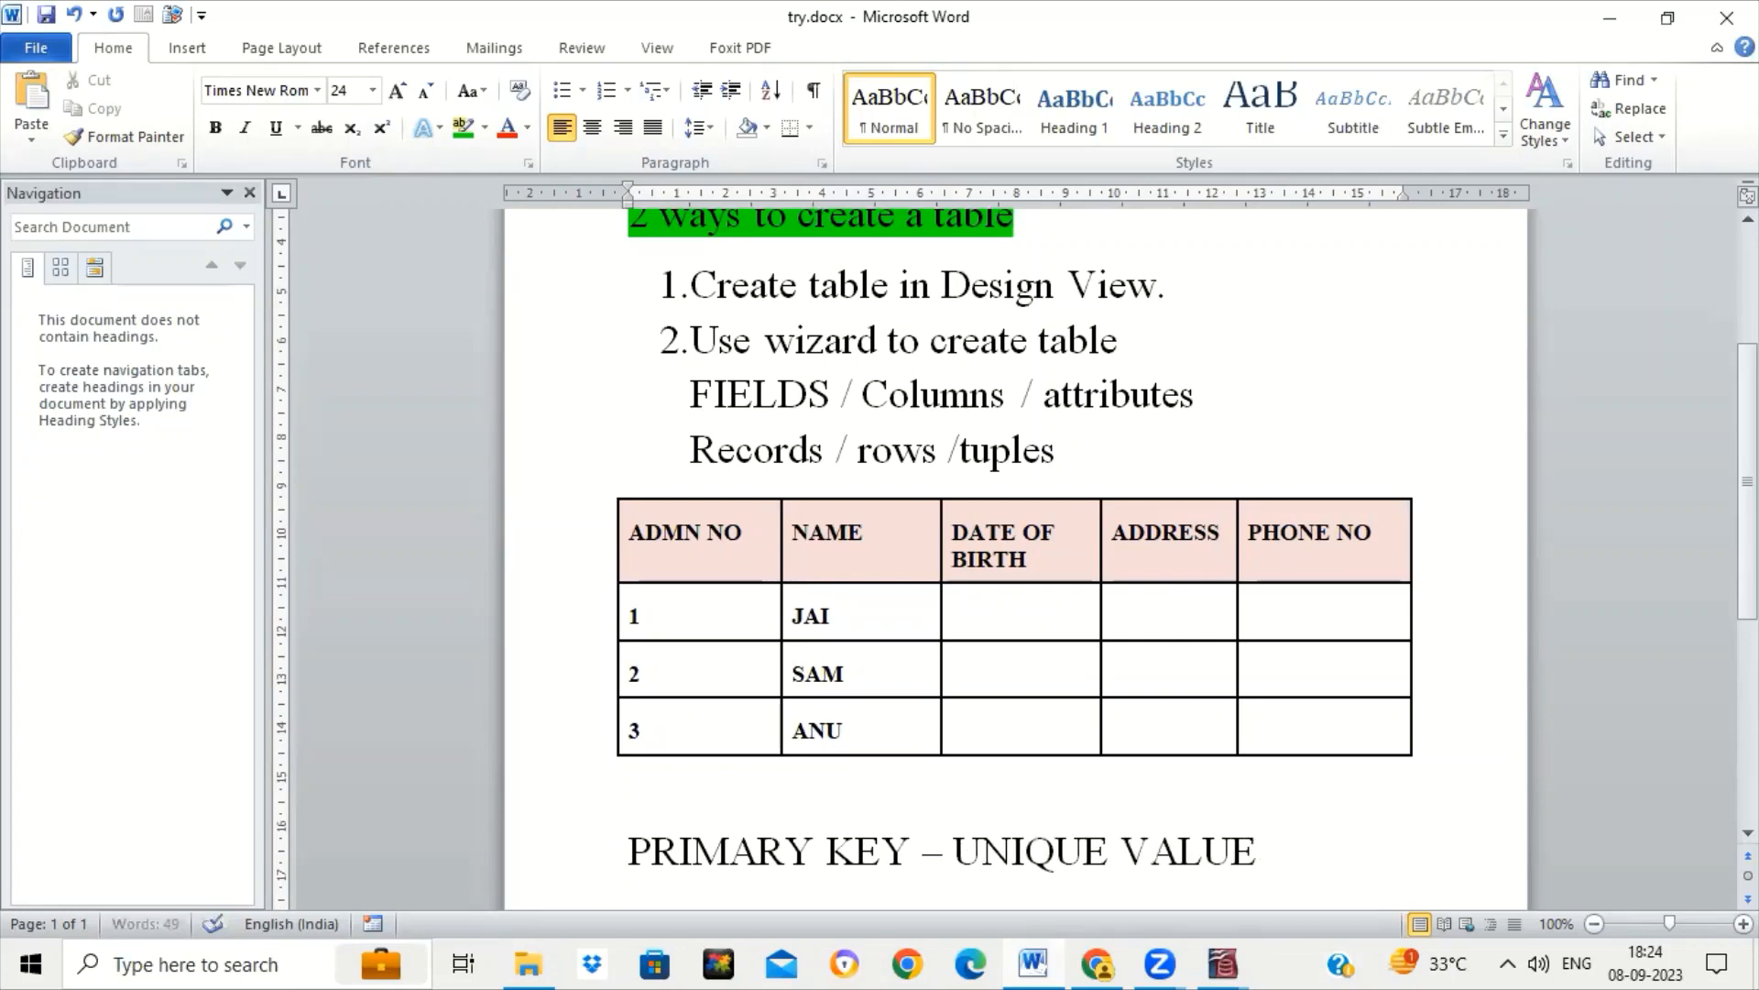
key("alt+Tab")
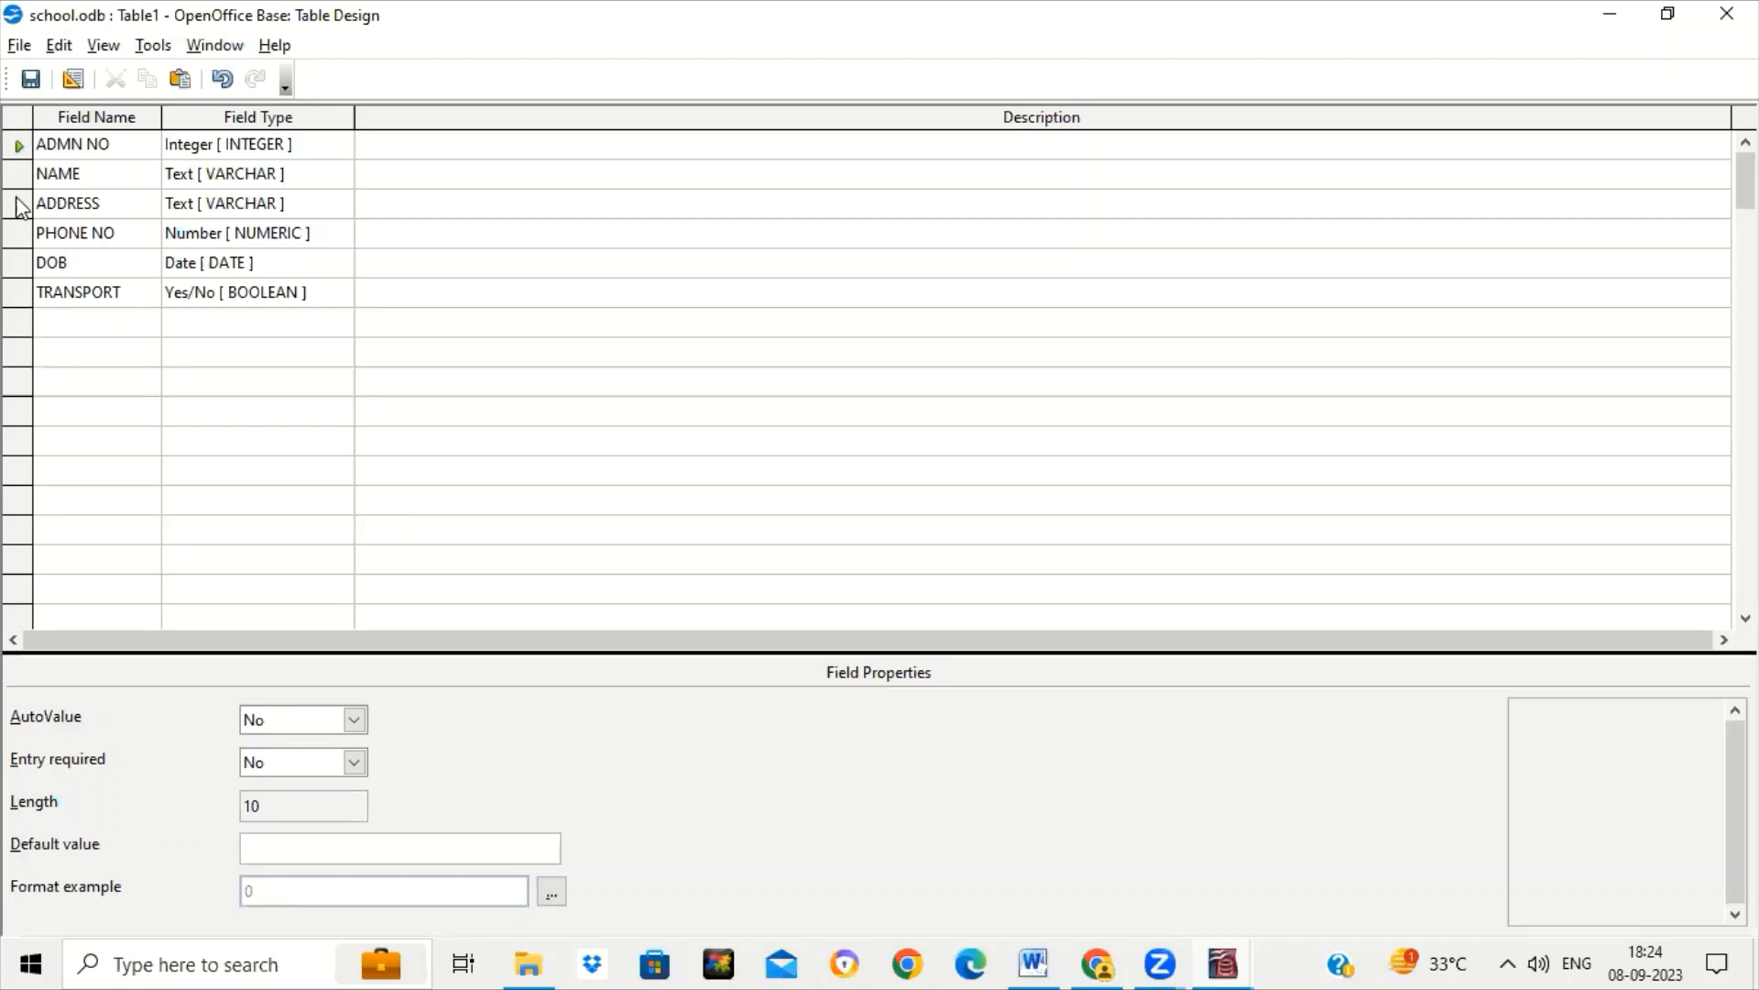
Make ADMN NO the primary key of Table1 and save the table design.
right_click(26, 163)
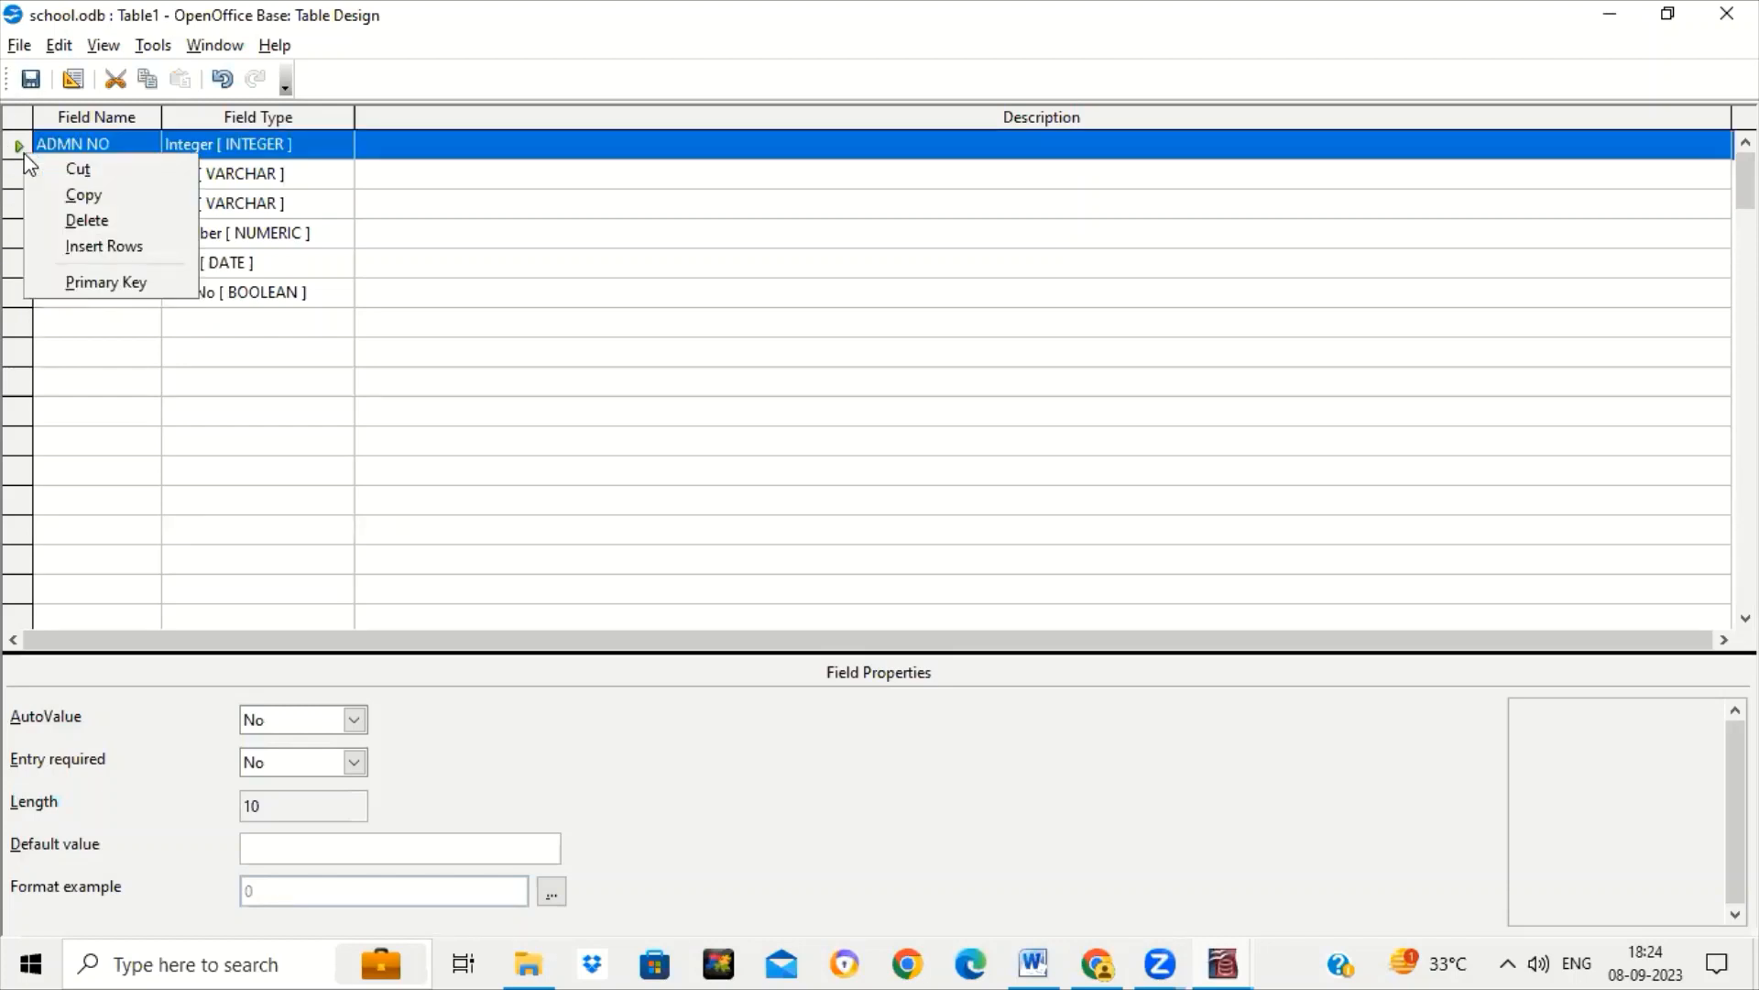
left_click(125, 291)
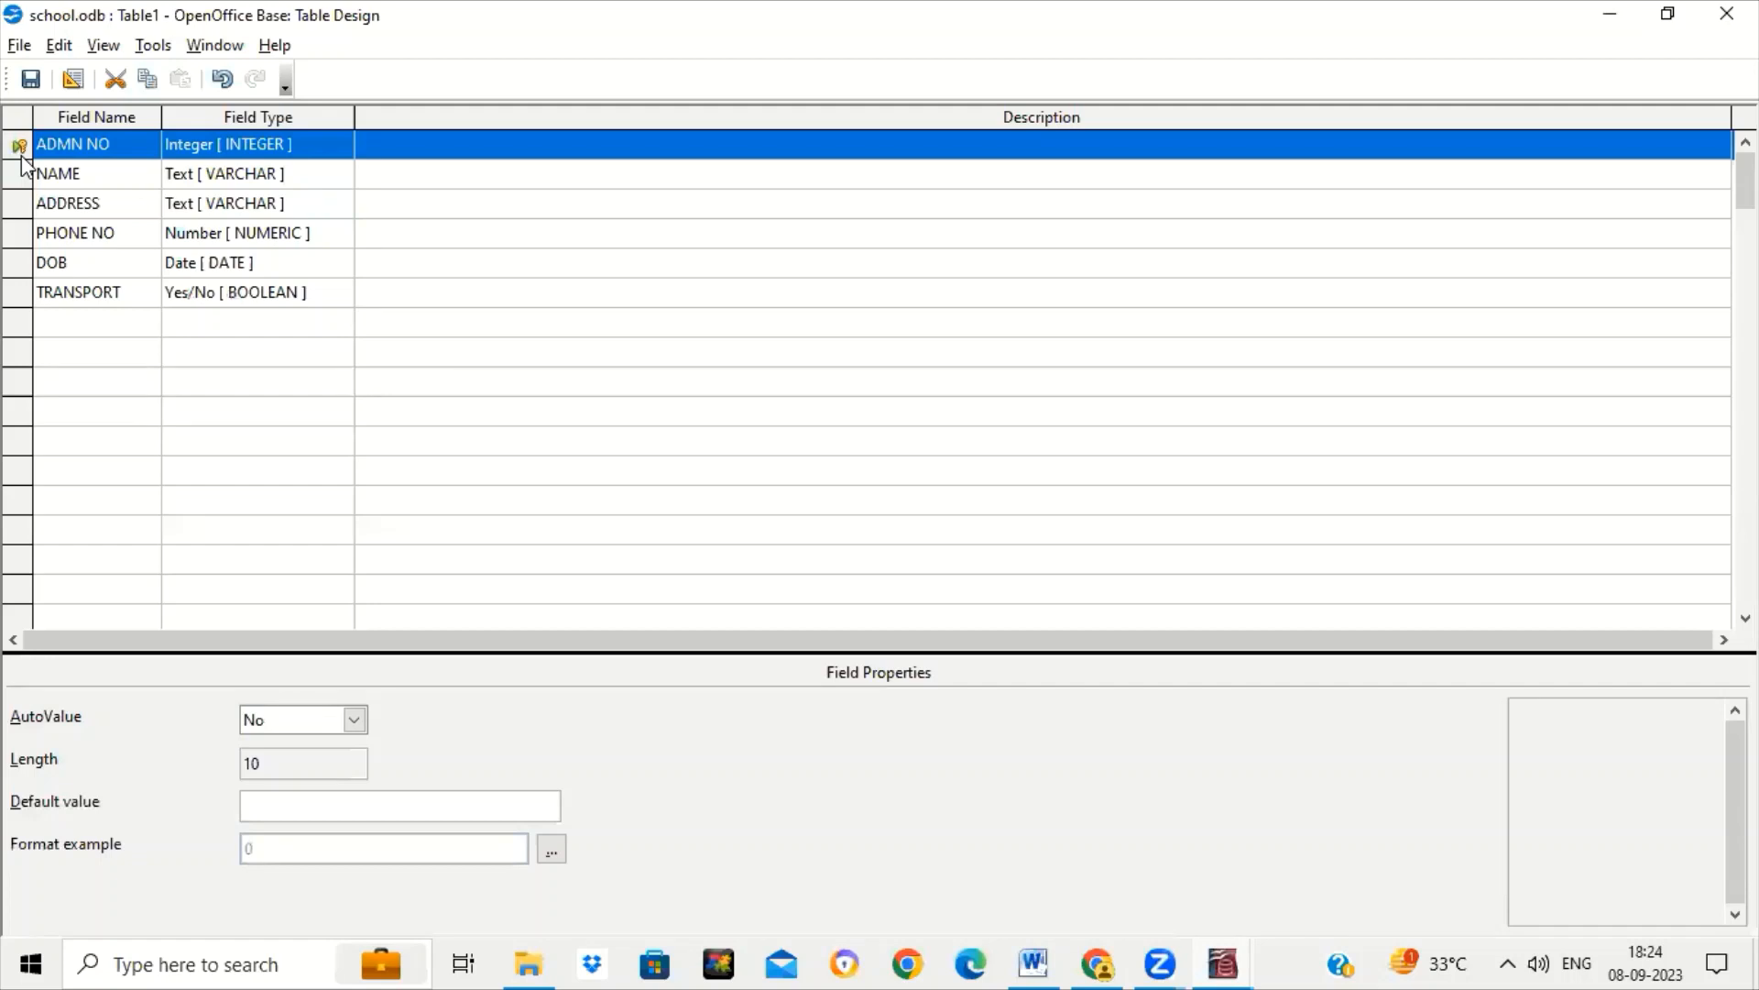
left_click(137, 173)
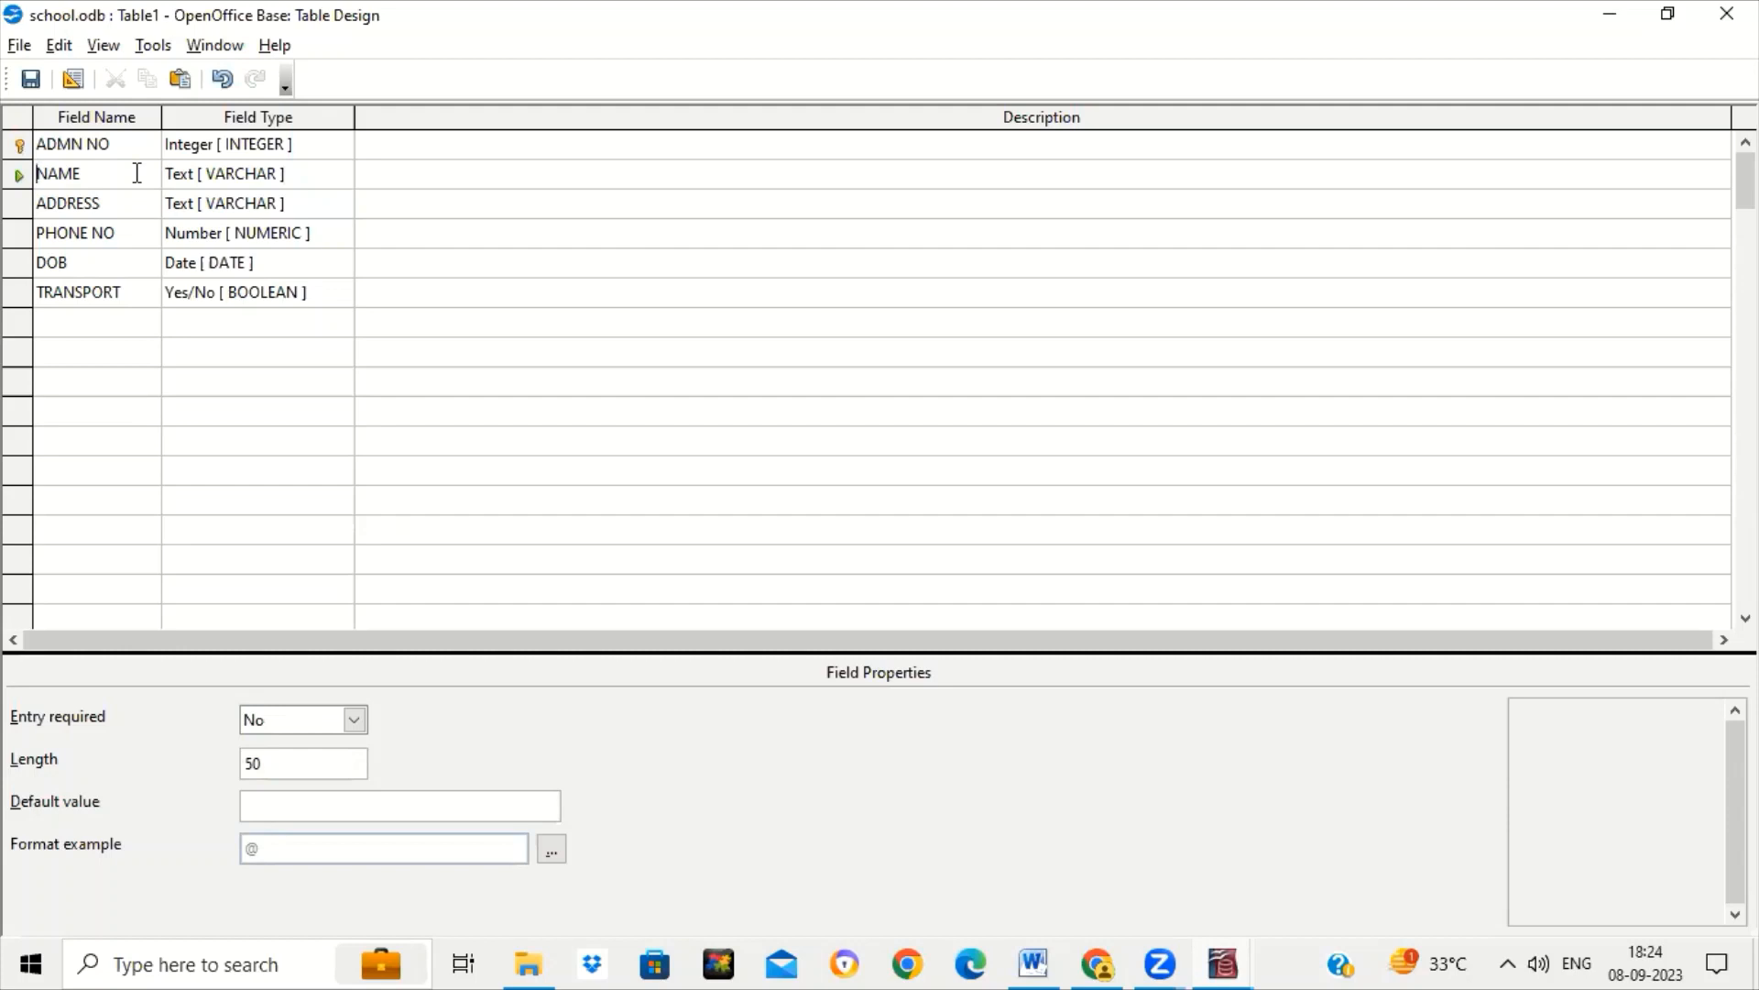
left_click(33, 82)
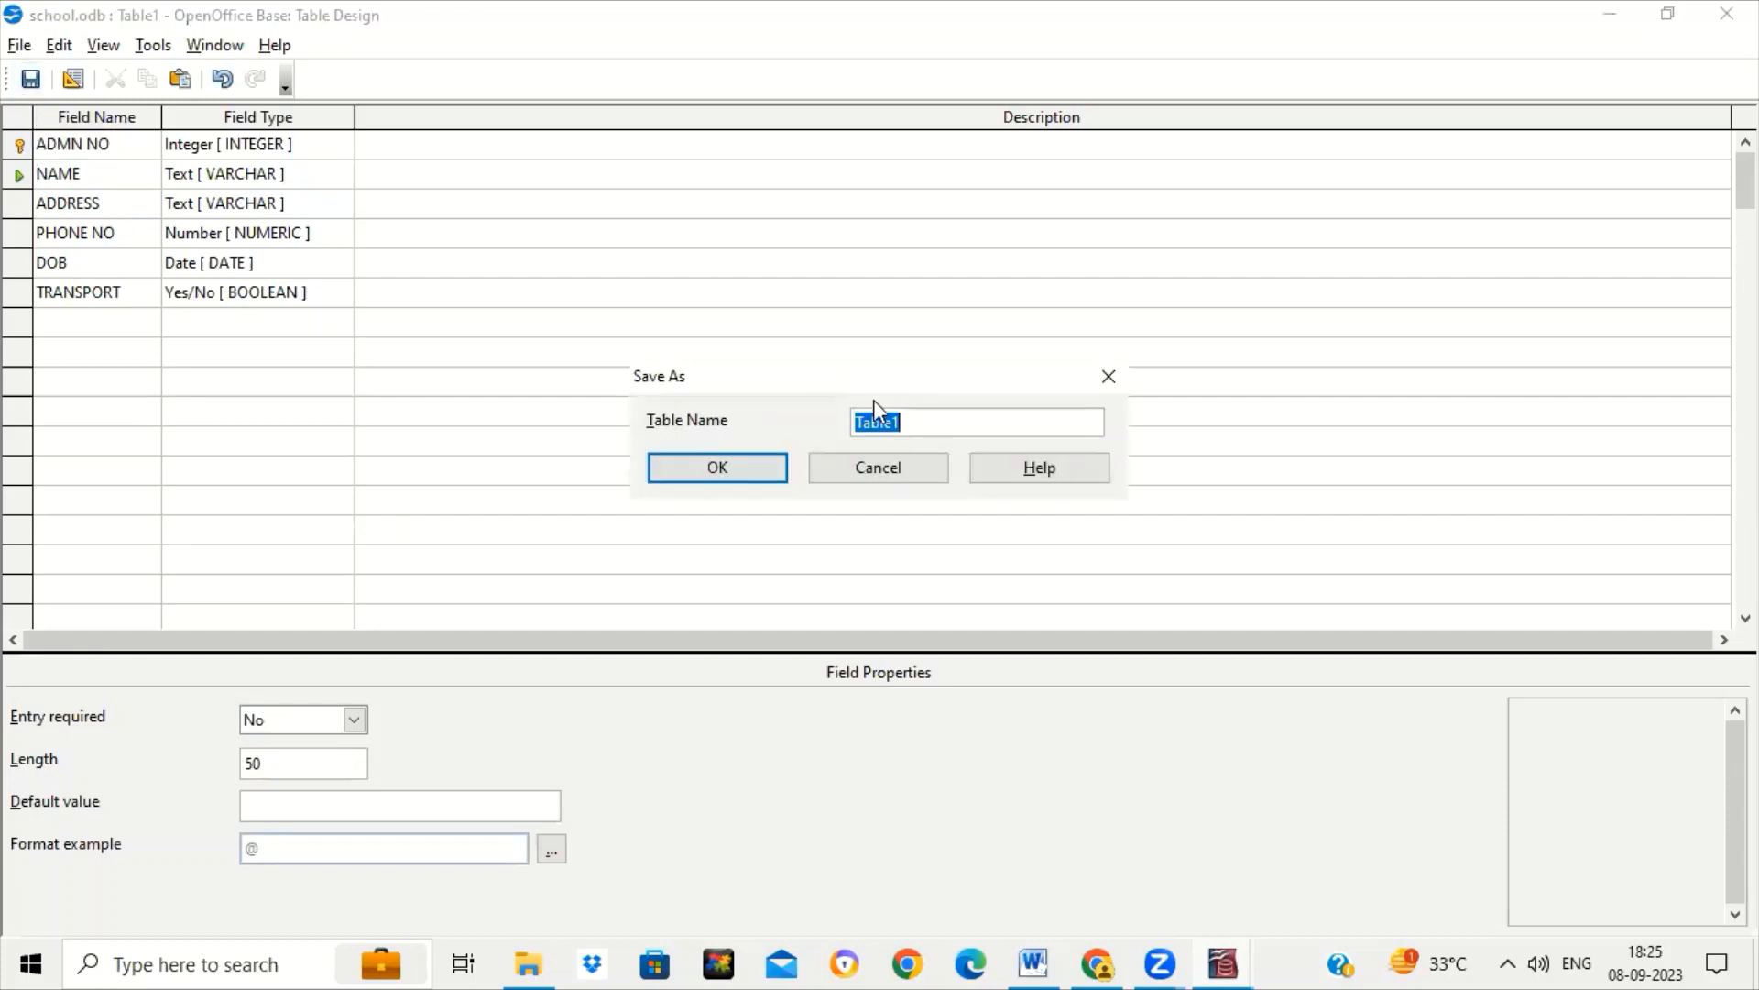
Name the new table STUDENT, close Table Design and bring school.odb's table list forward.
type("STUDENT")
left_click(741, 474)
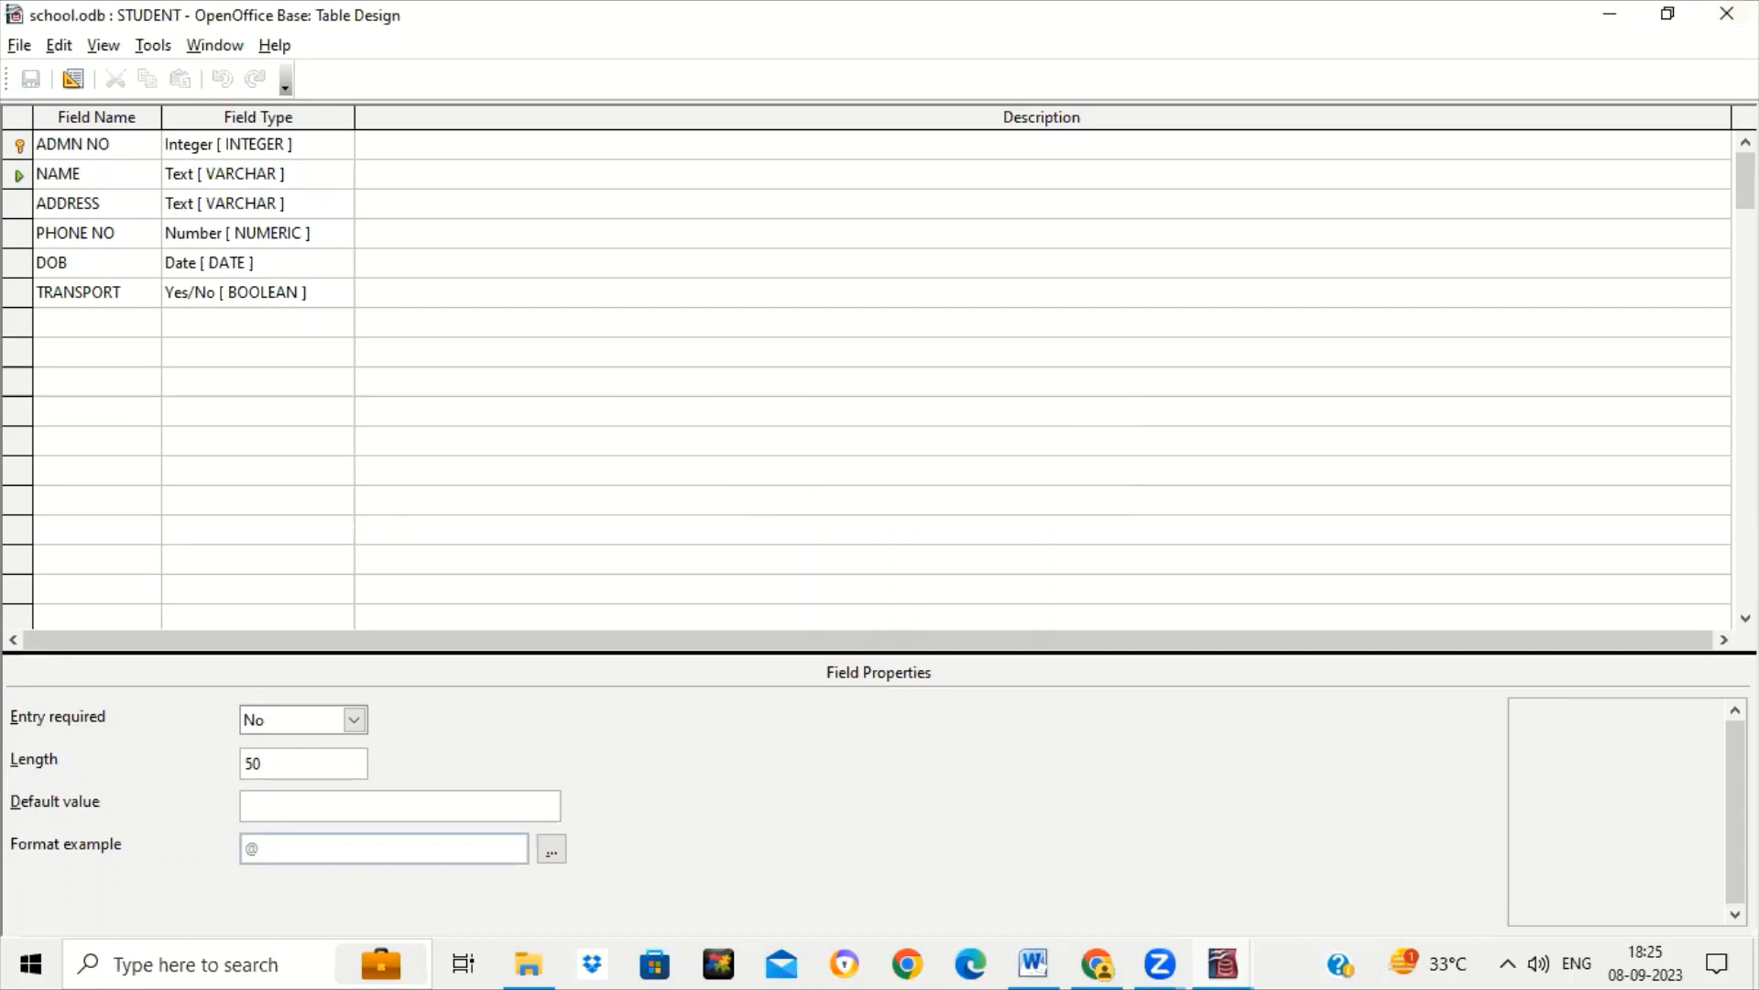
left_click(1726, 13)
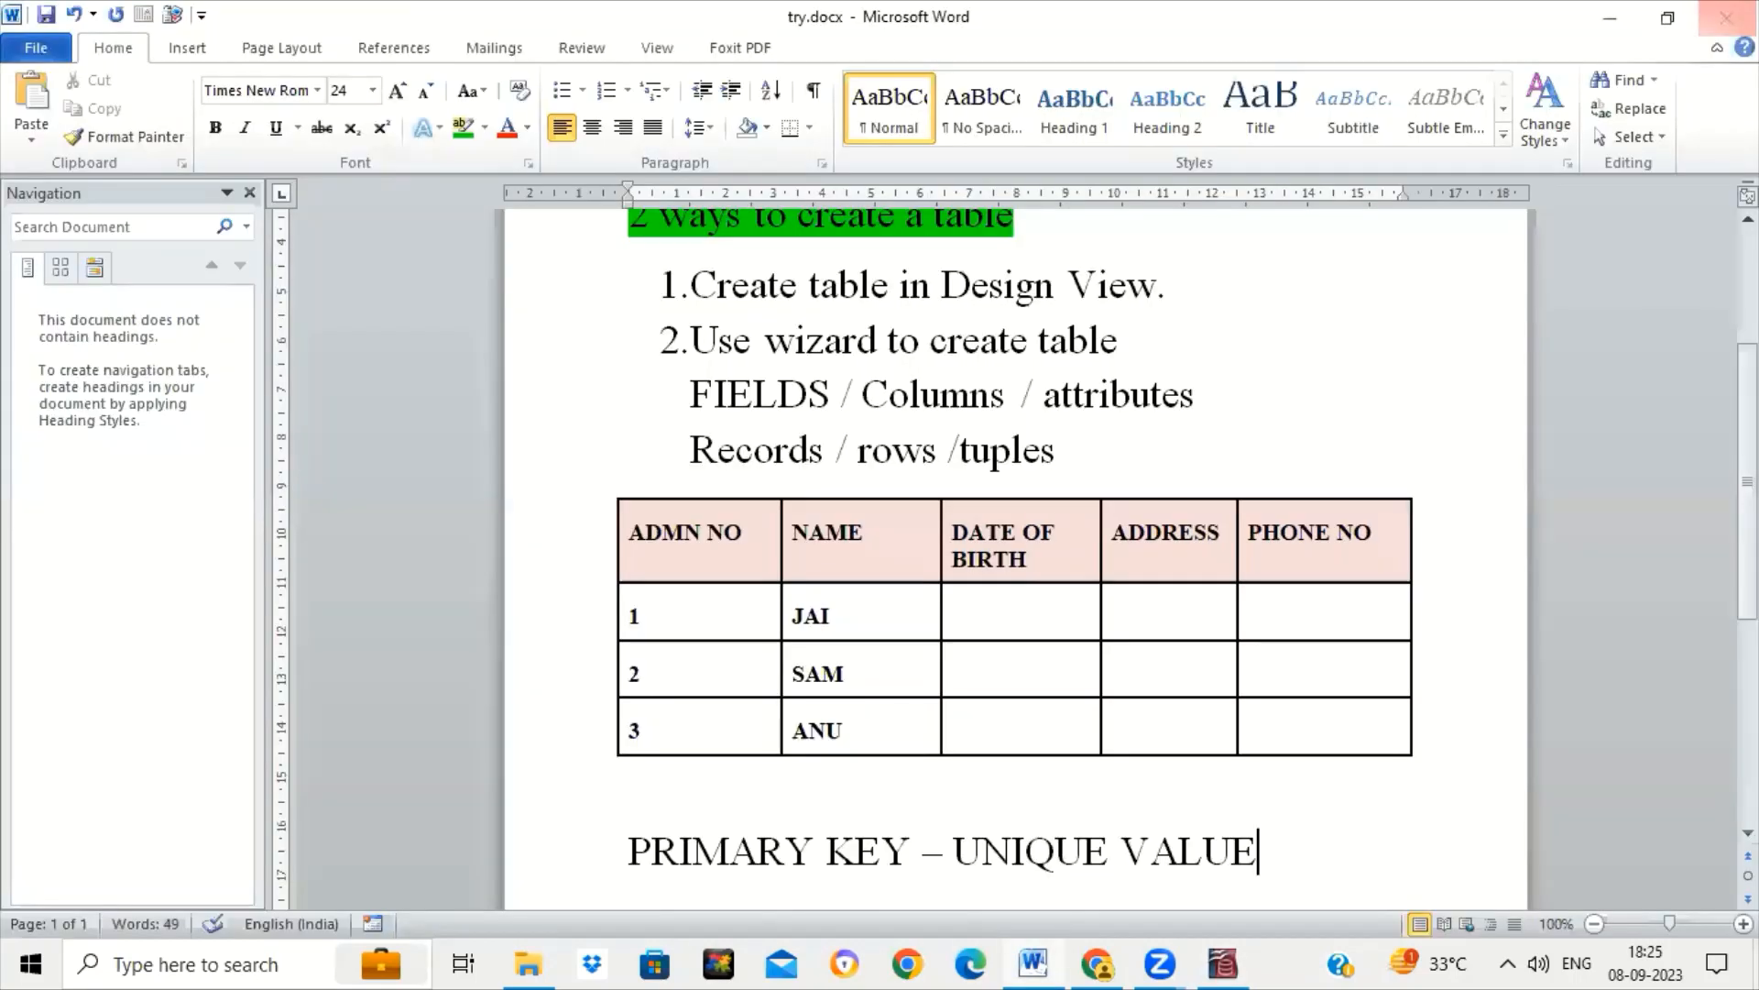
left_click(1228, 962)
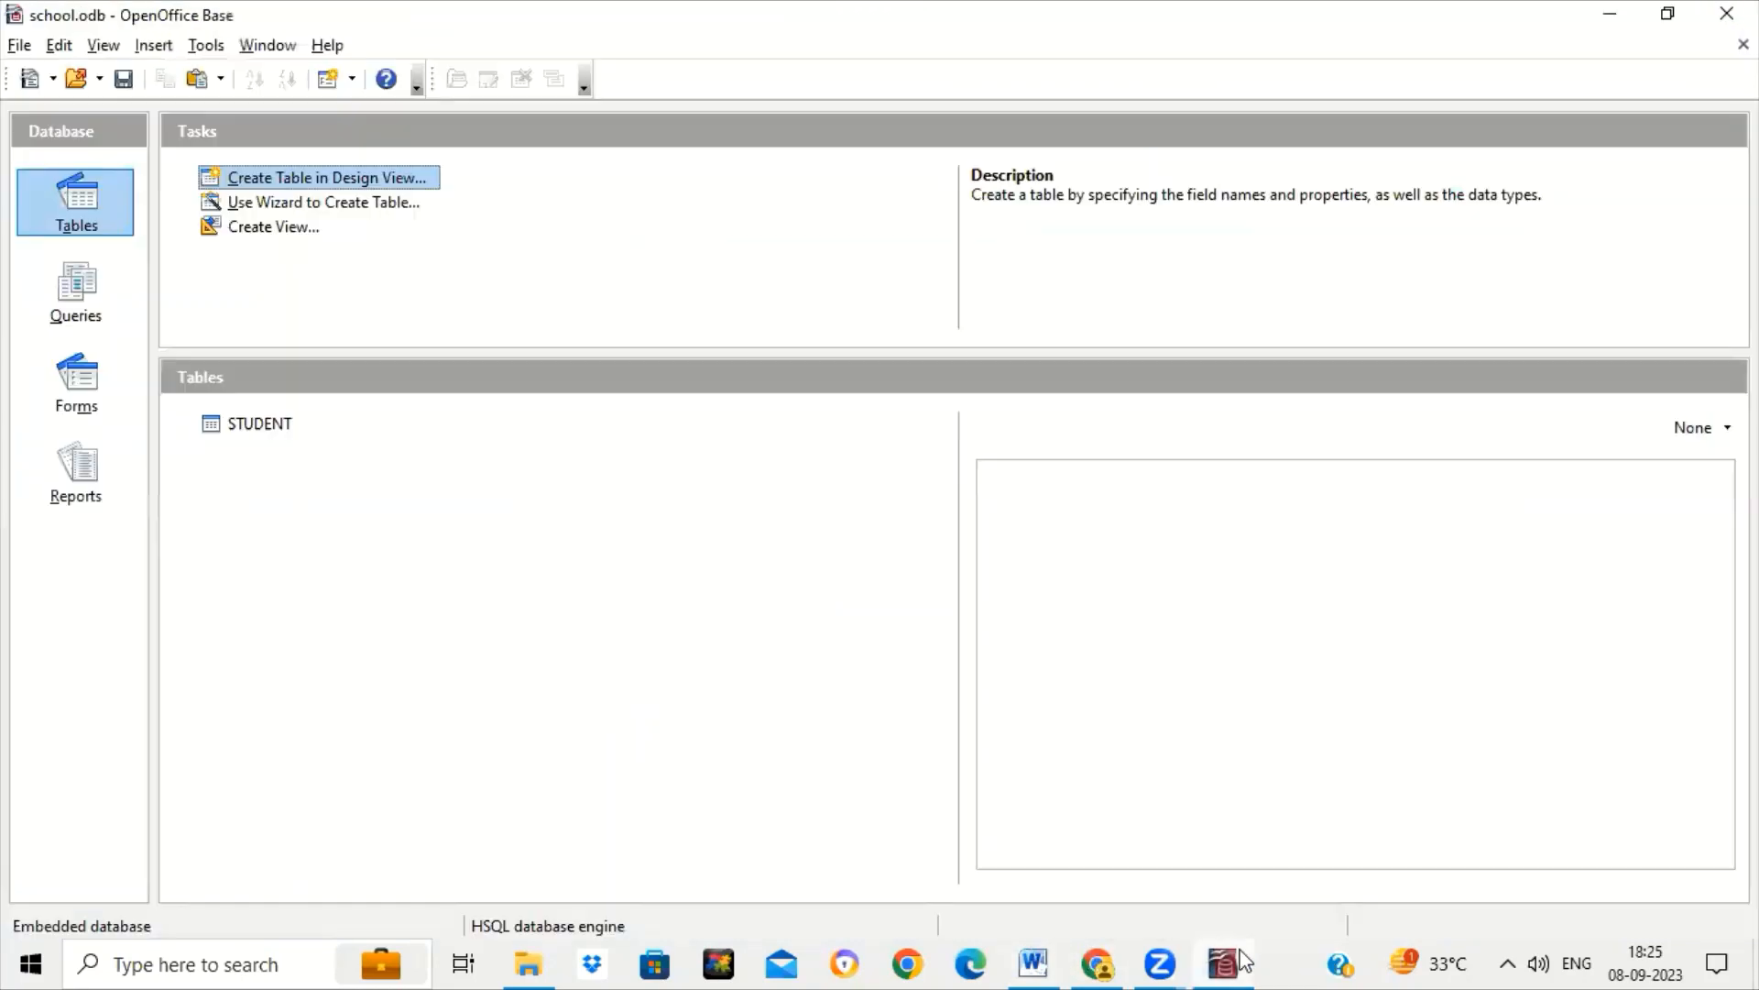
Open STUDENT and enter record 1 (student name, DELHI, phone, DOB 12/1/2003); widen DOB and TRANSPORT.
left_click(275, 434)
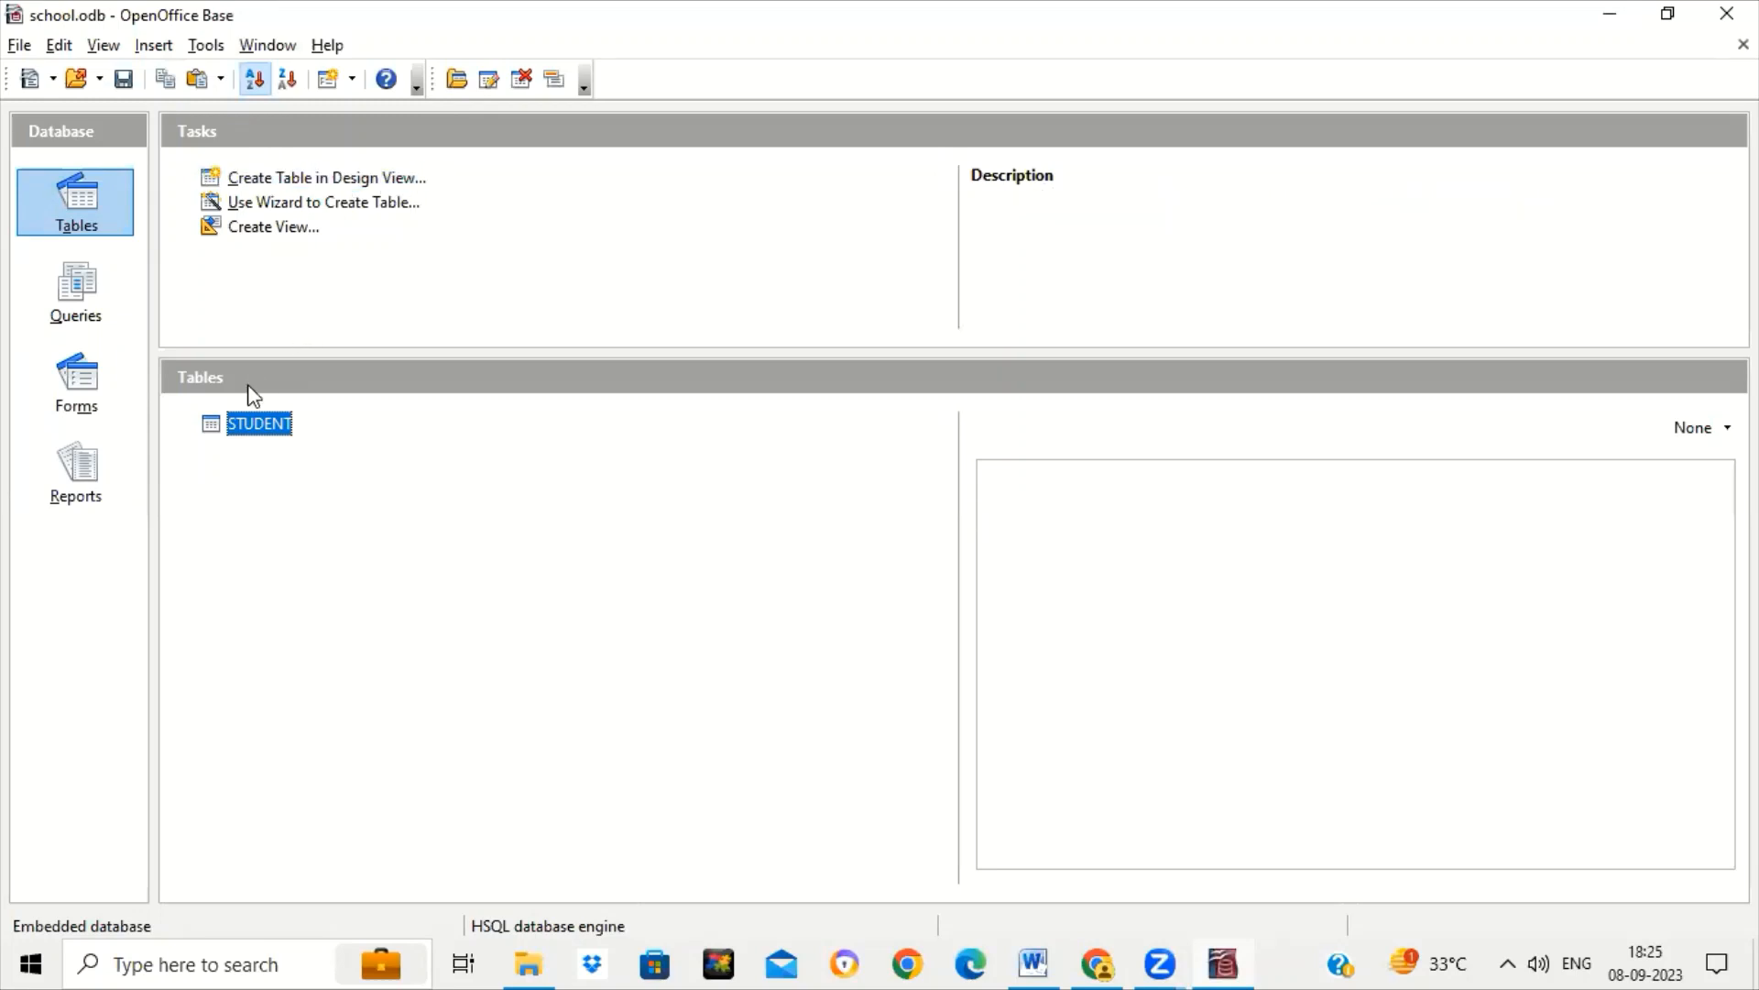
key("Return")
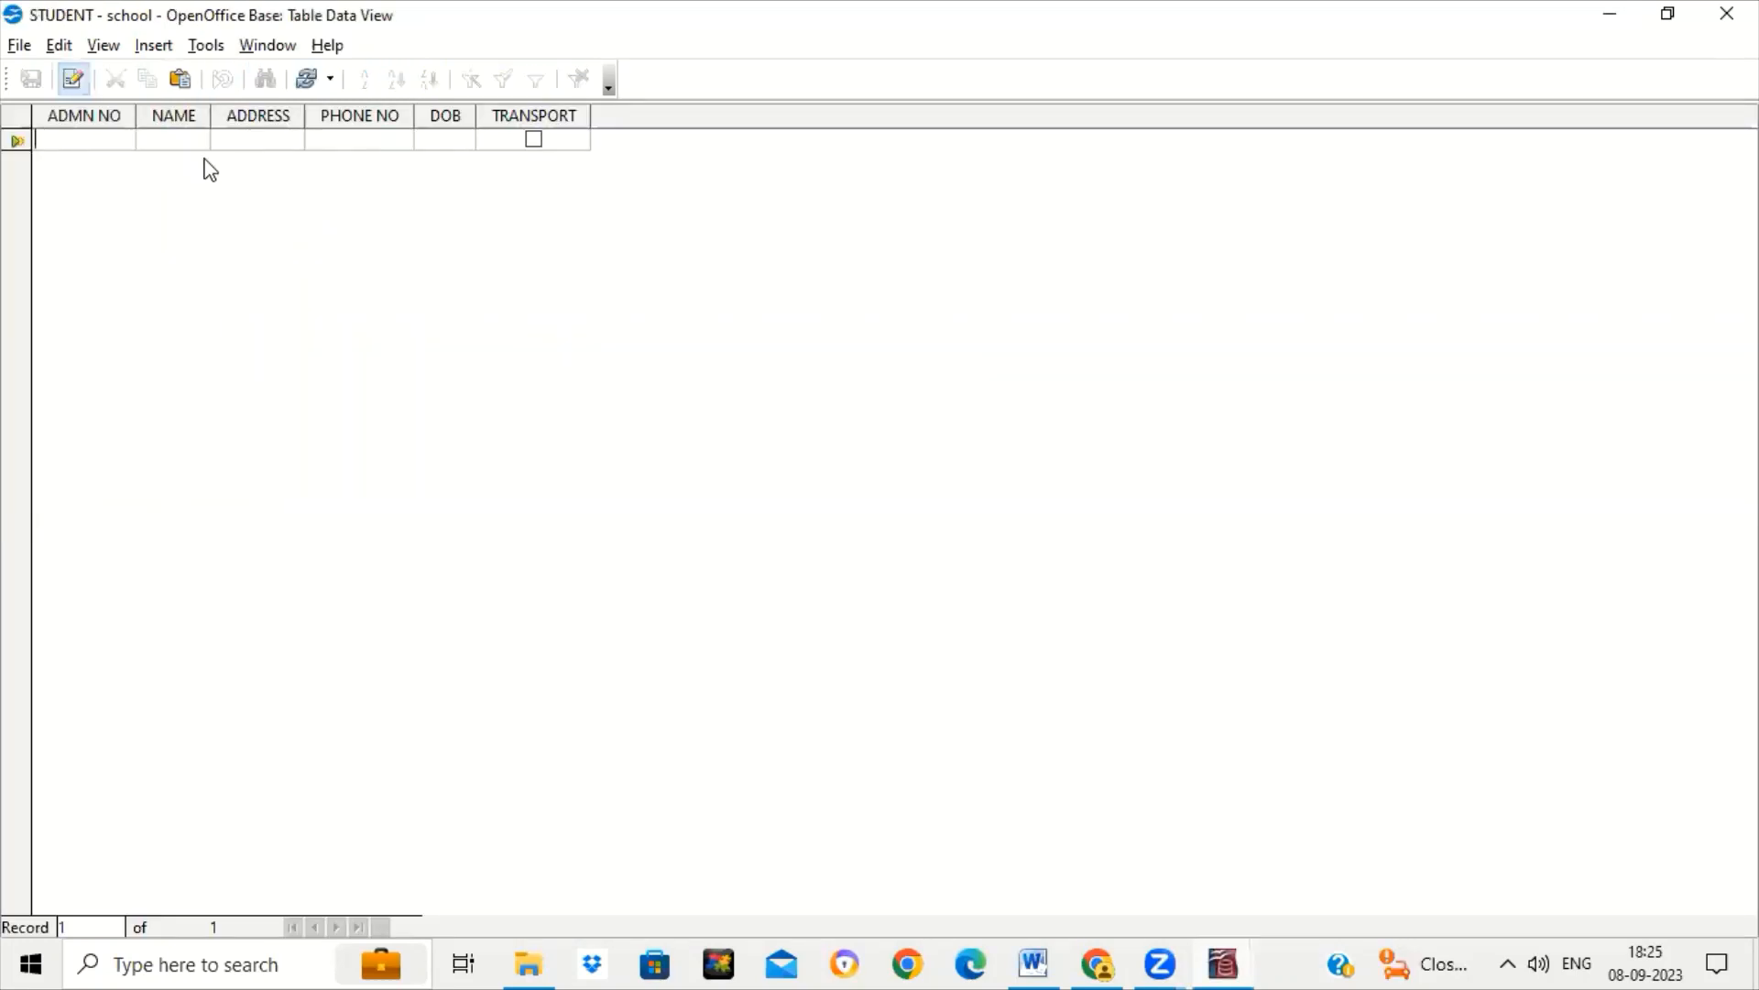
type("1")
key("Tab")
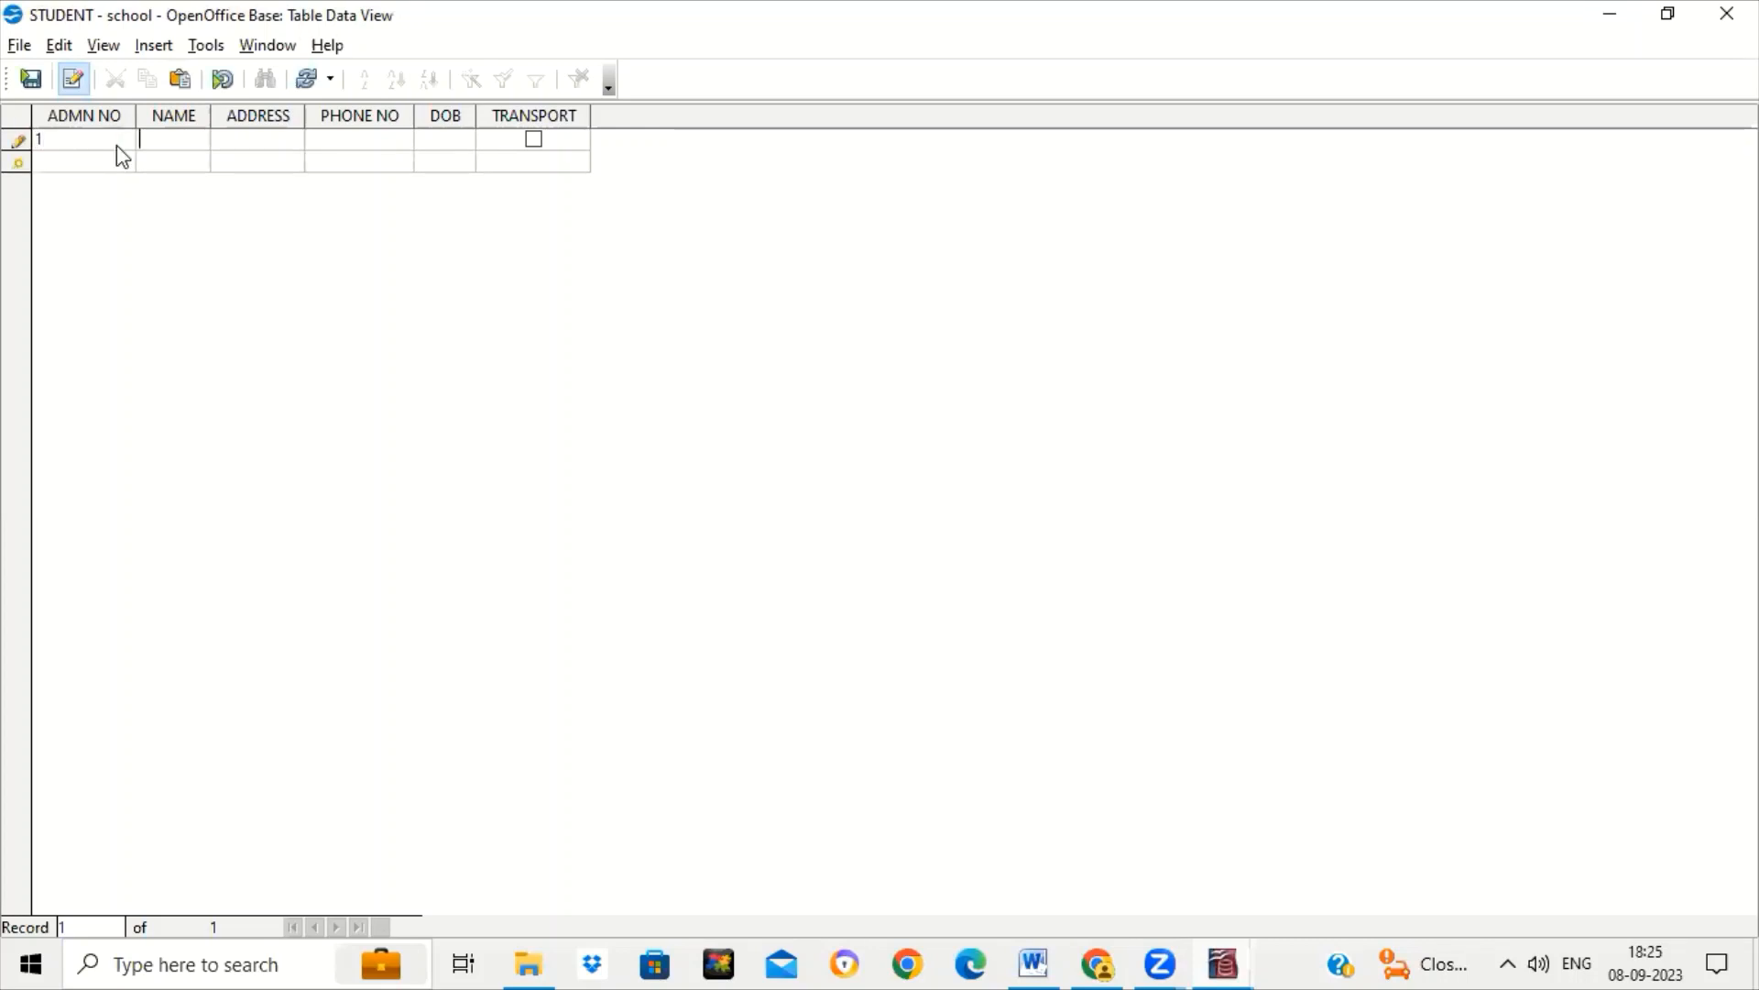
type("SAM")
key("Tab")
type("DELHI")
key("Tab")
key("Tab")
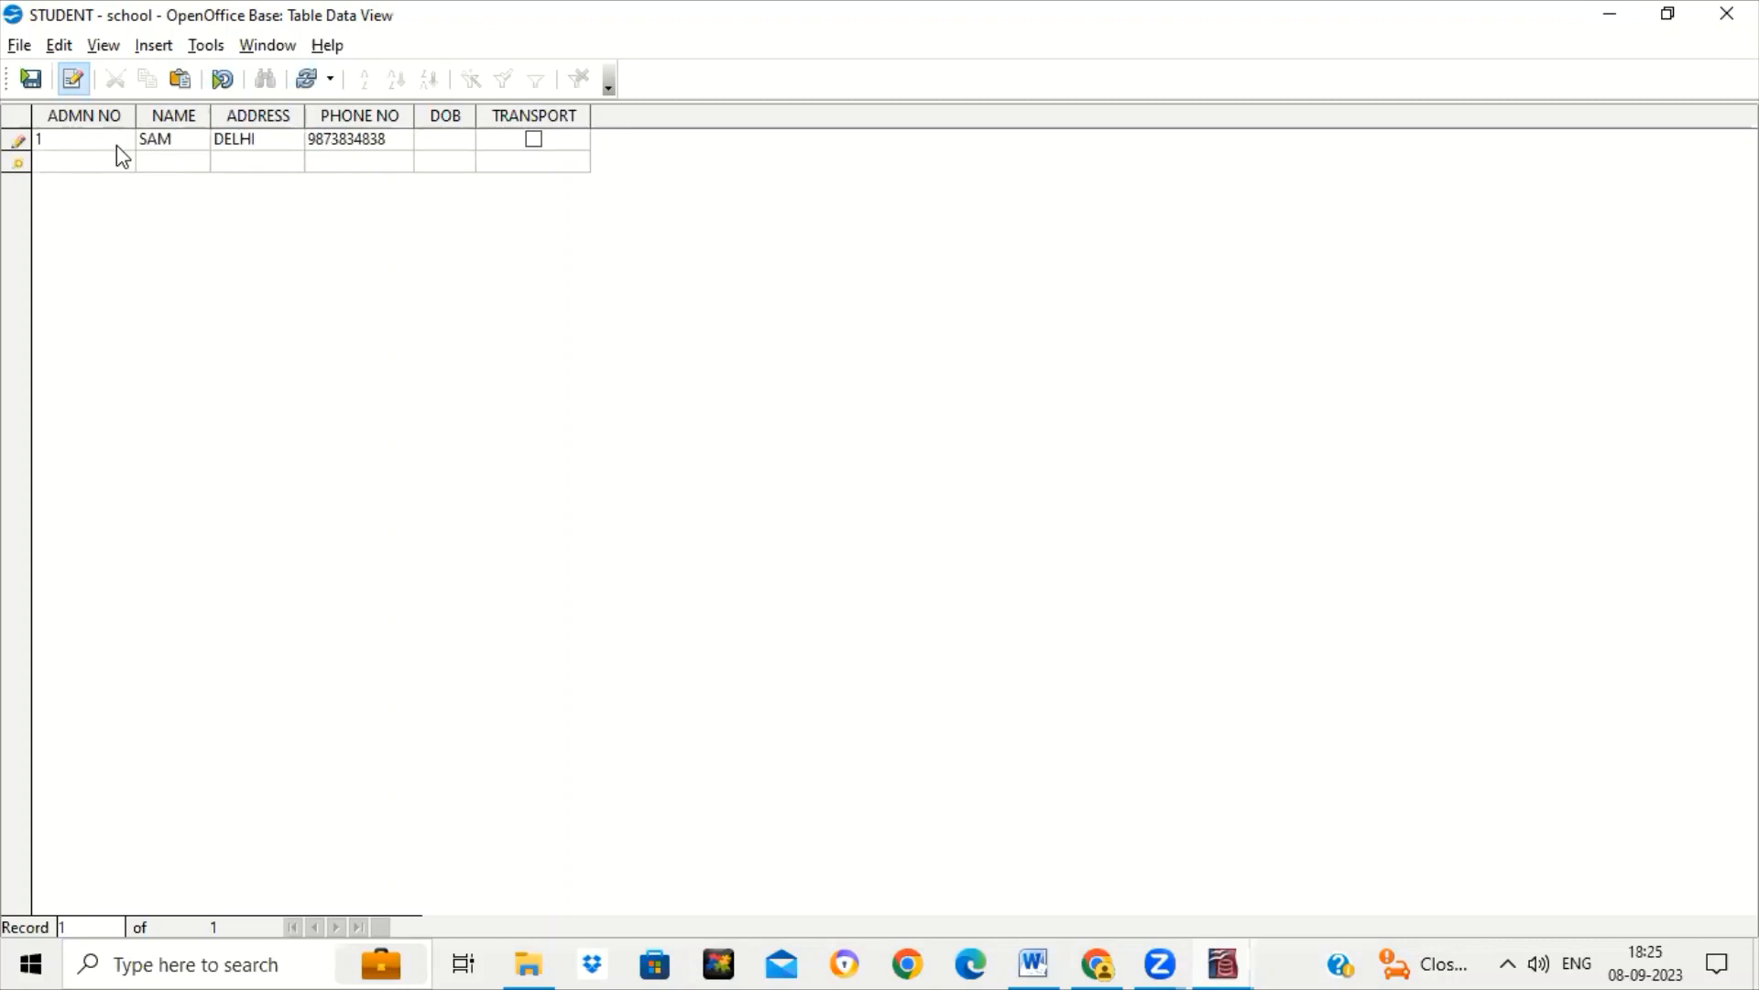
type("12/1/2003")
key("Tab")
left_click_drag(475, 116, 559, 115)
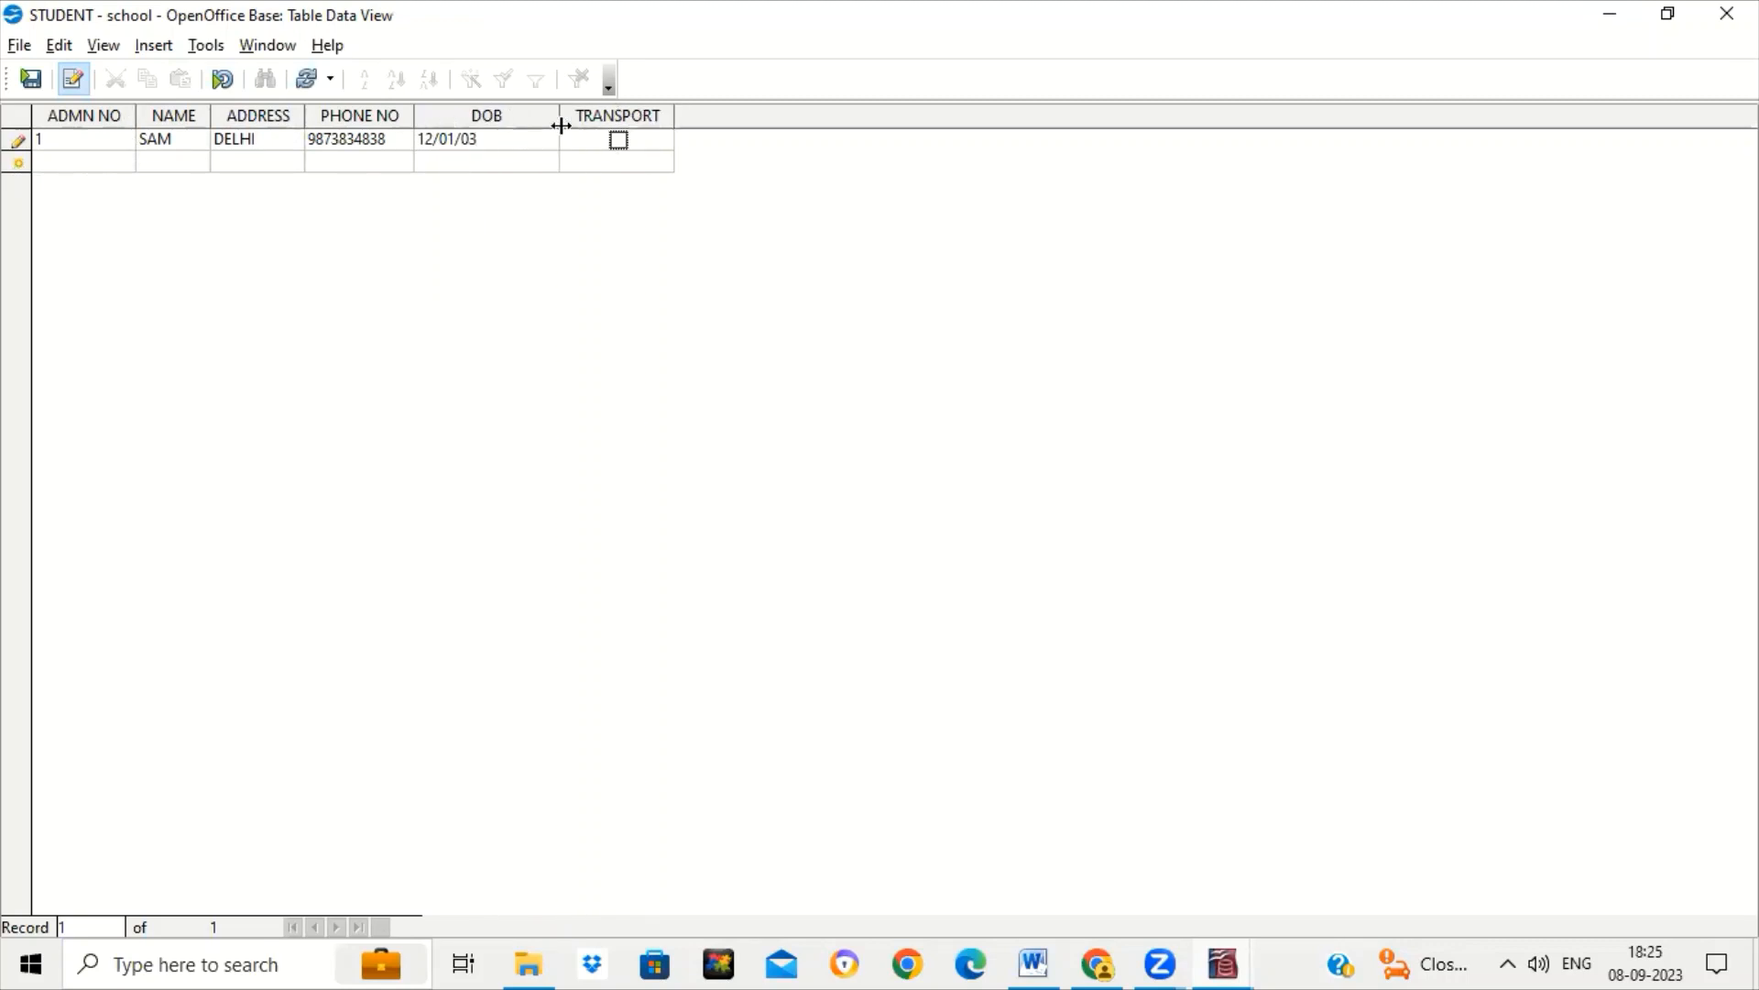
left_click_drag(674, 115, 749, 117)
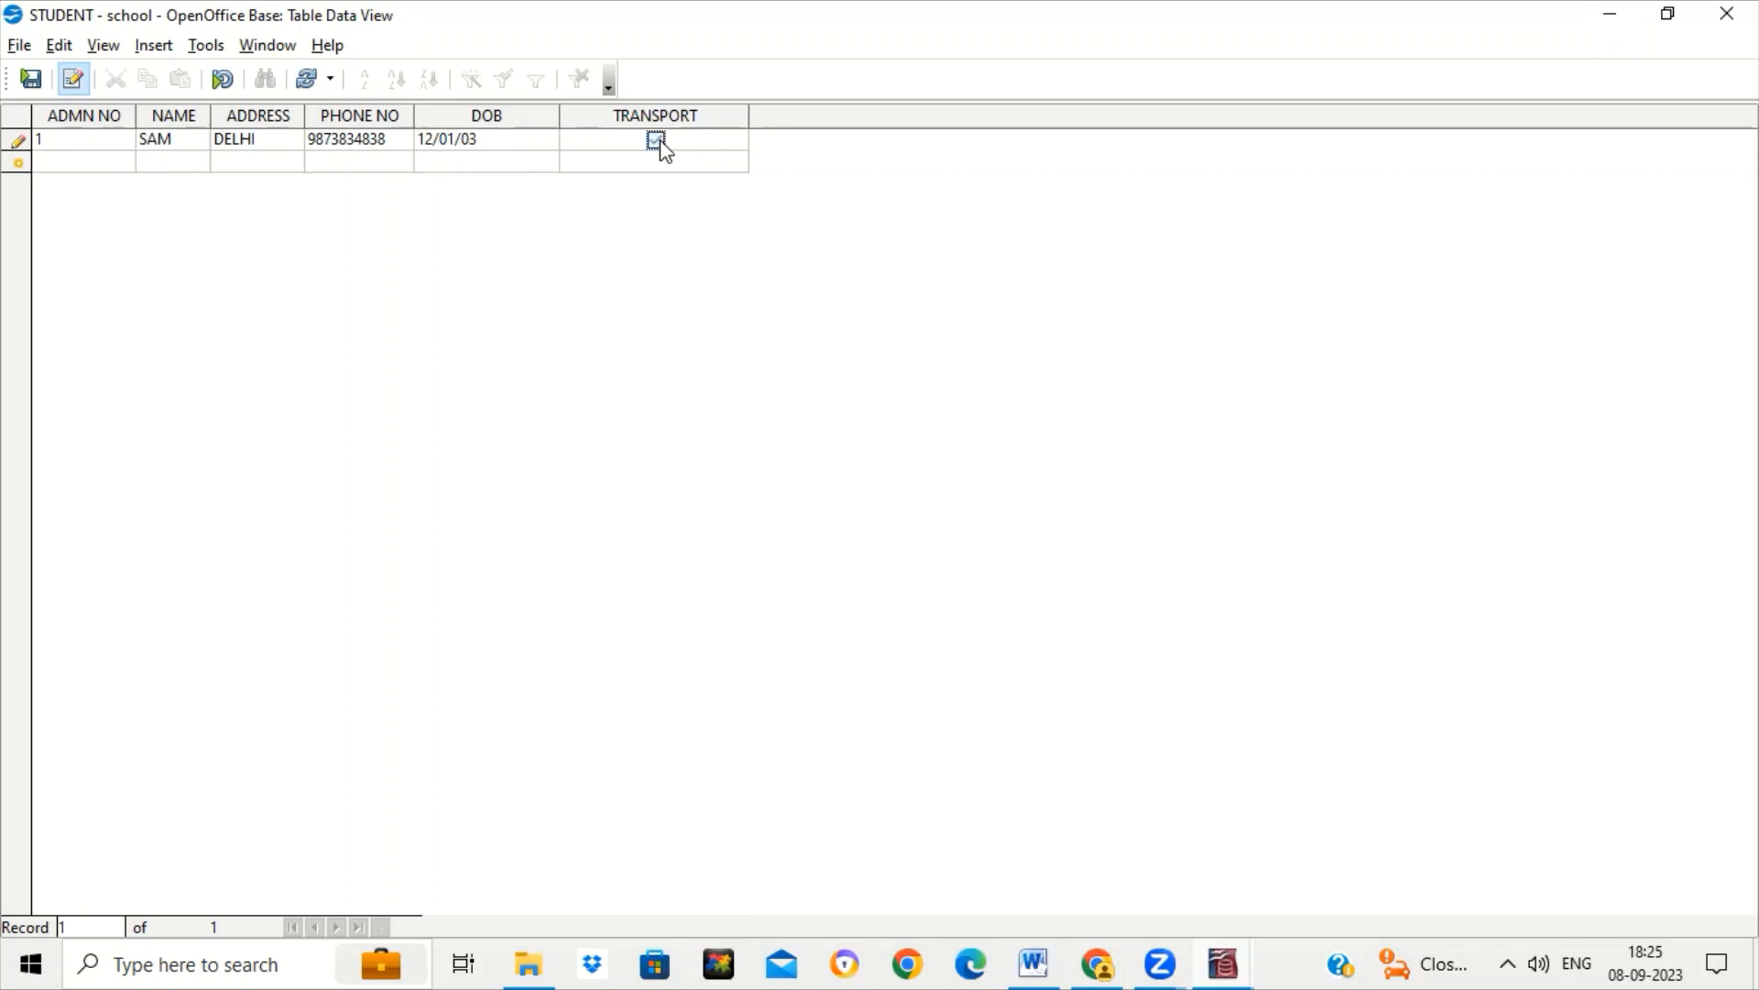
Enter record 2: a student name, DELHI, a phone number, DOB 5/5/2004.
left_click(90, 159)
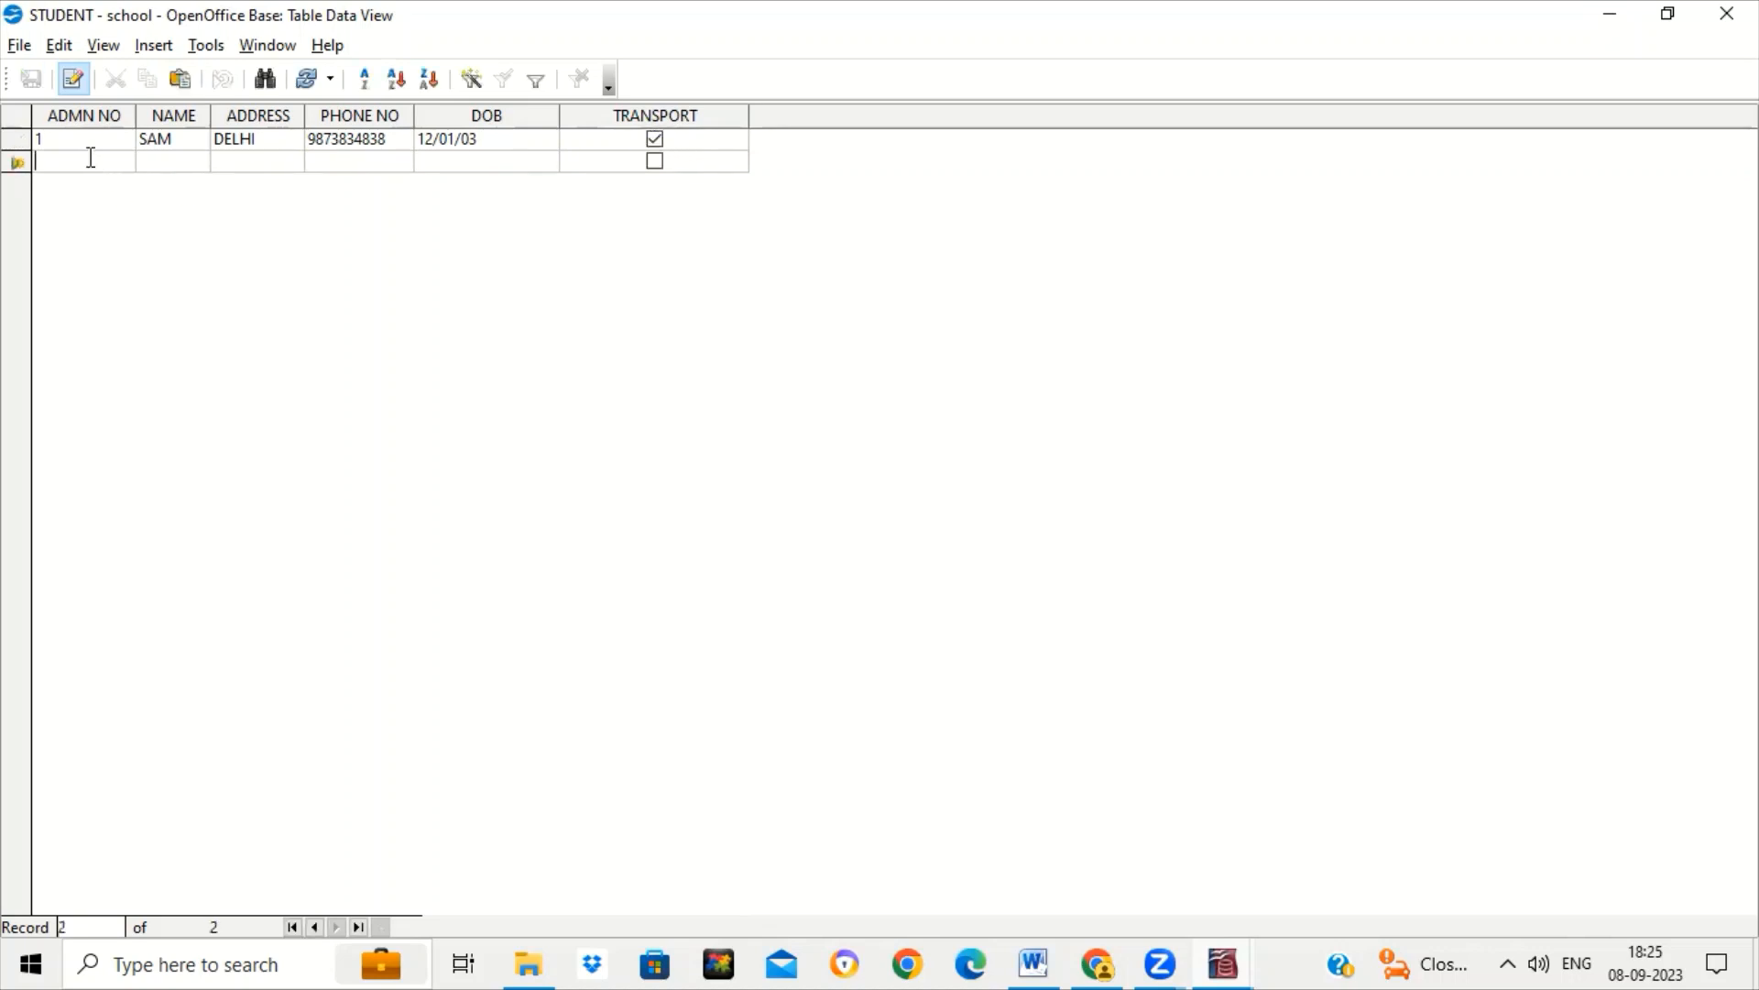
type("2")
key("Tab")
type("ANN")
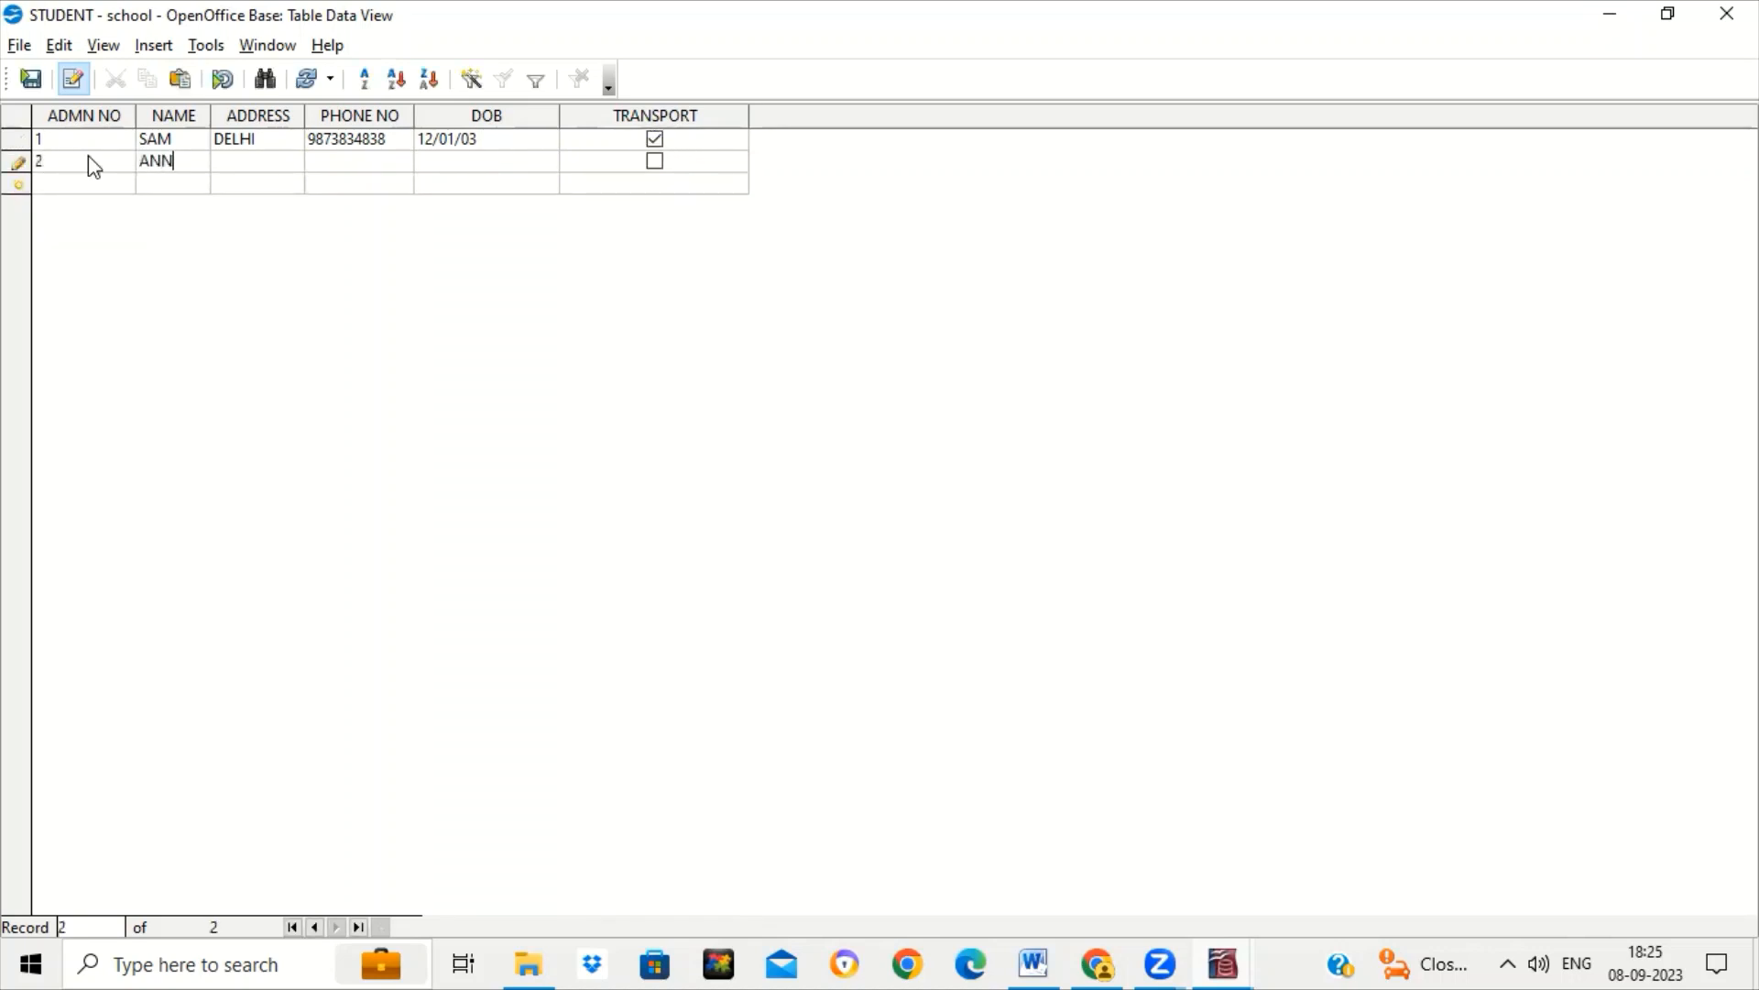
key("Tab")
type("DELHI")
key("Tab")
type("49495495")
key("Tab")
type("5/5/2004")
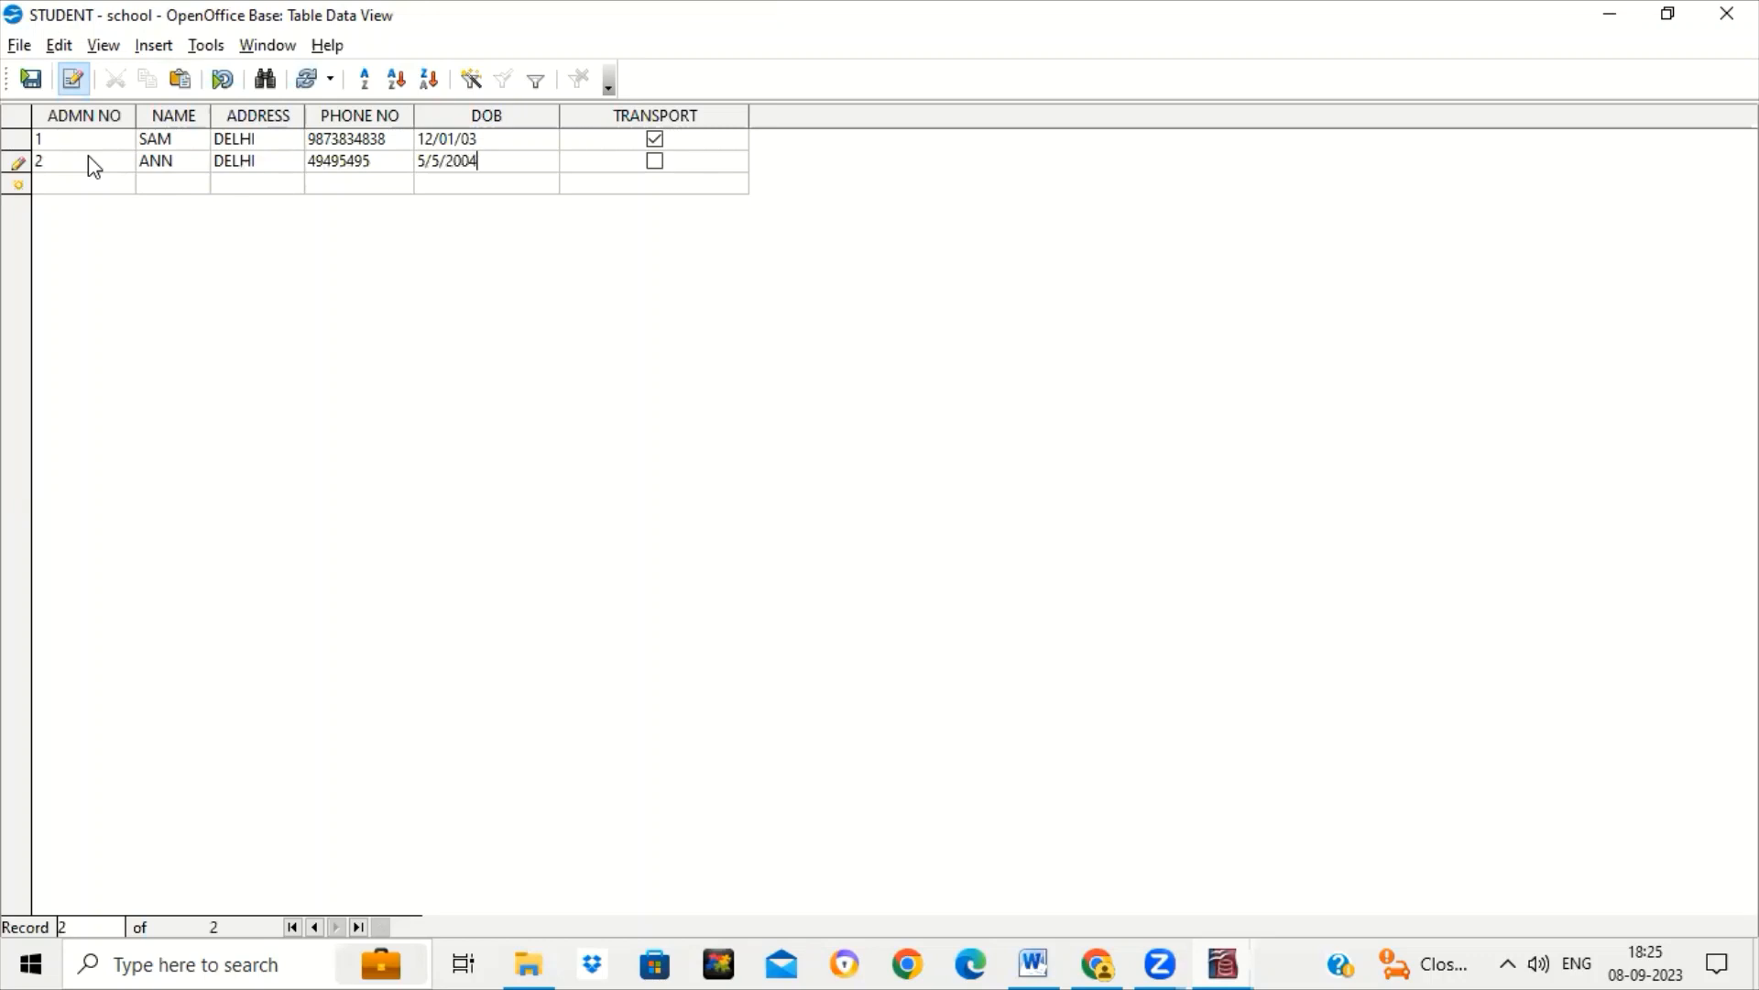
key("Tab")
key("Tab")
type("3")
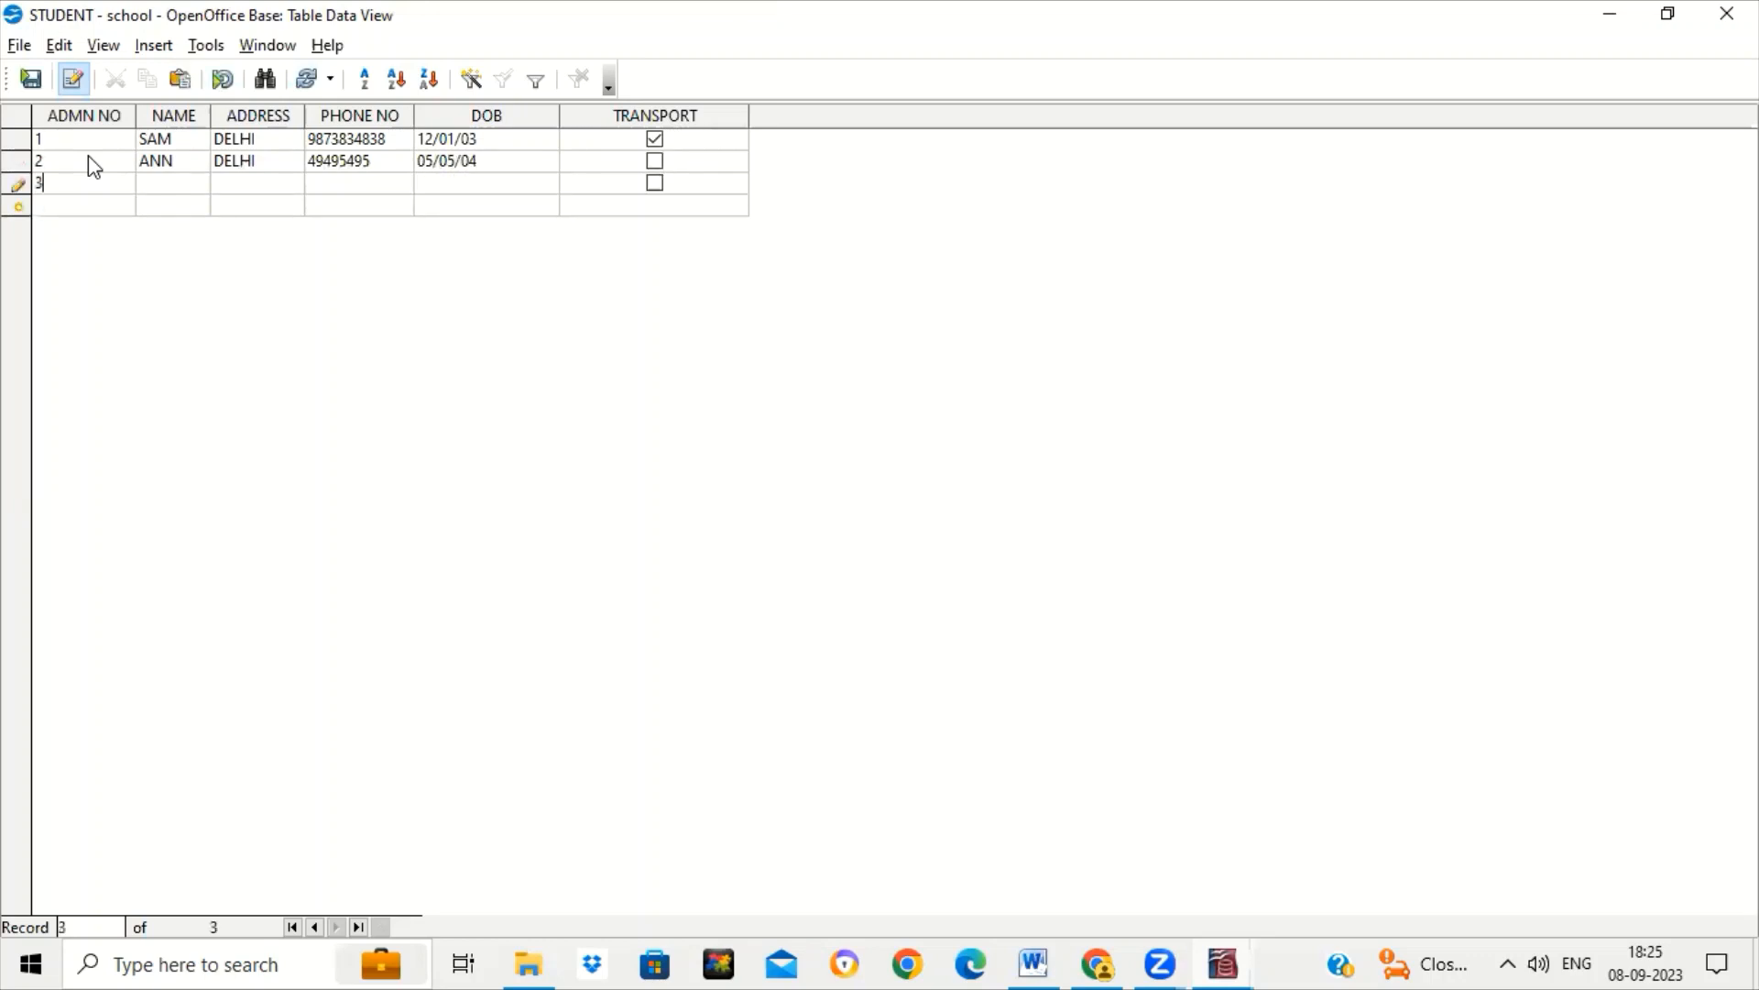
key("Tab")
type("A")
key("BackSpace")
type("JAI")
key("Tab")
type("DELHI")
key("Tab")
type("040404404")
key("Tab")
type("4/5/2004")
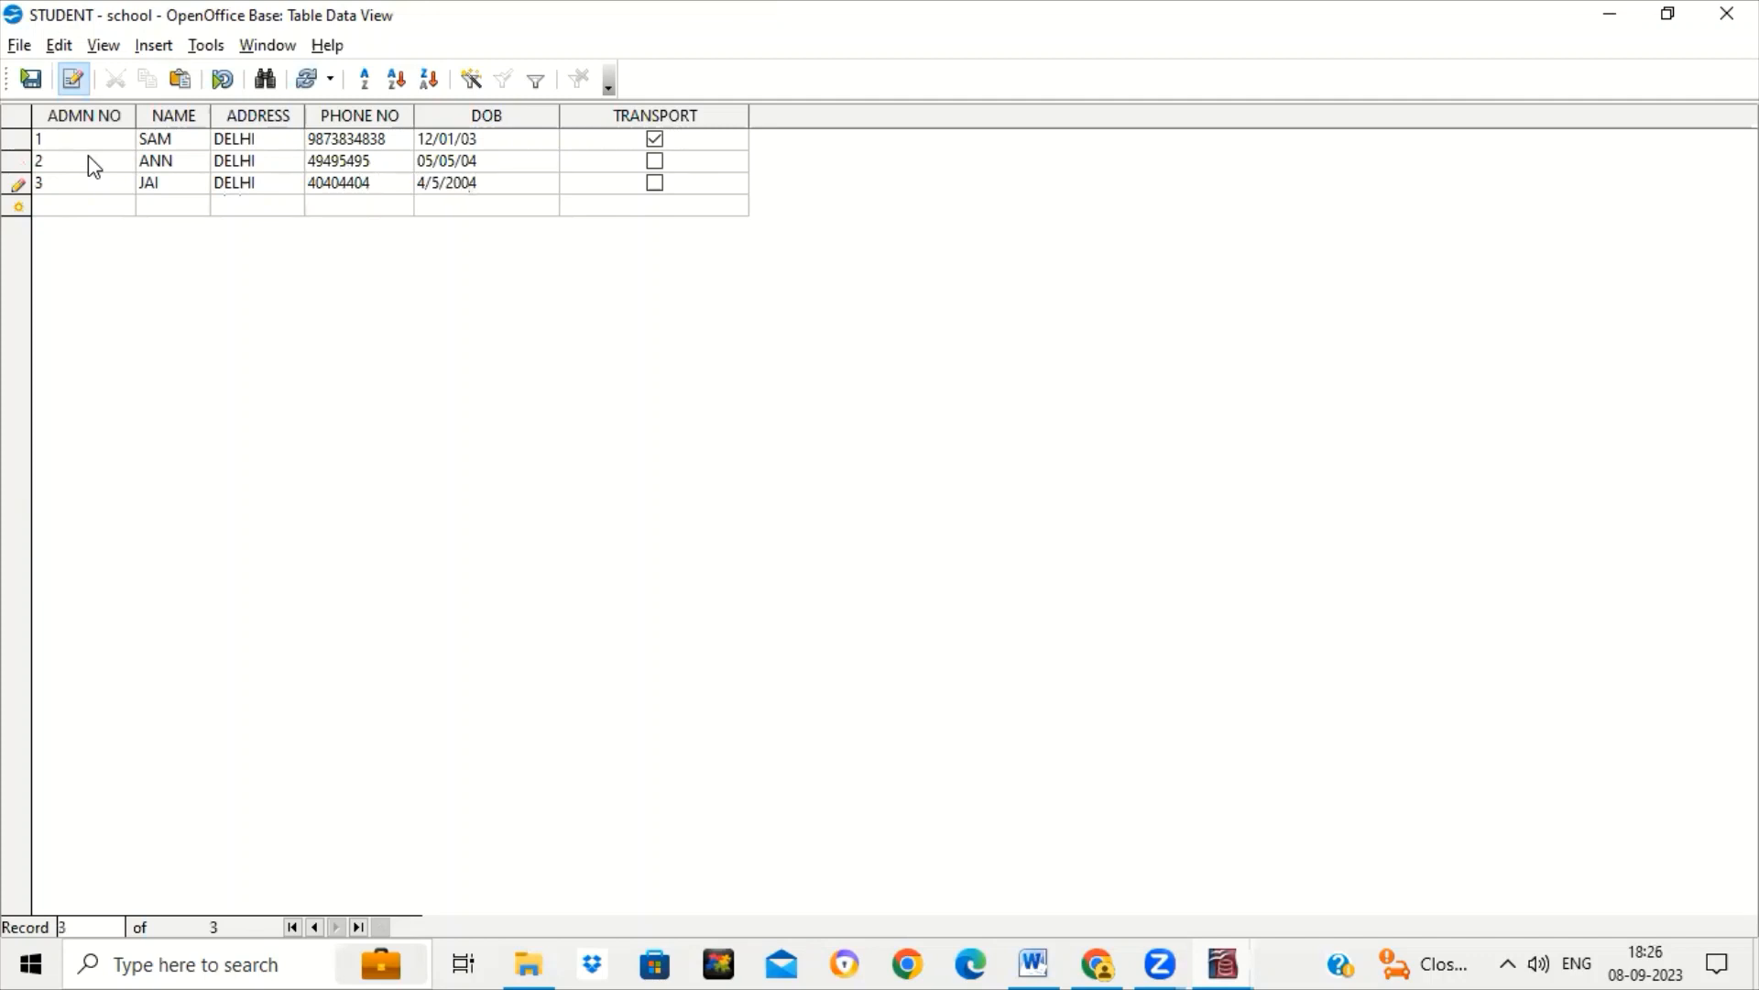
key("Tab")
left_click(654, 184)
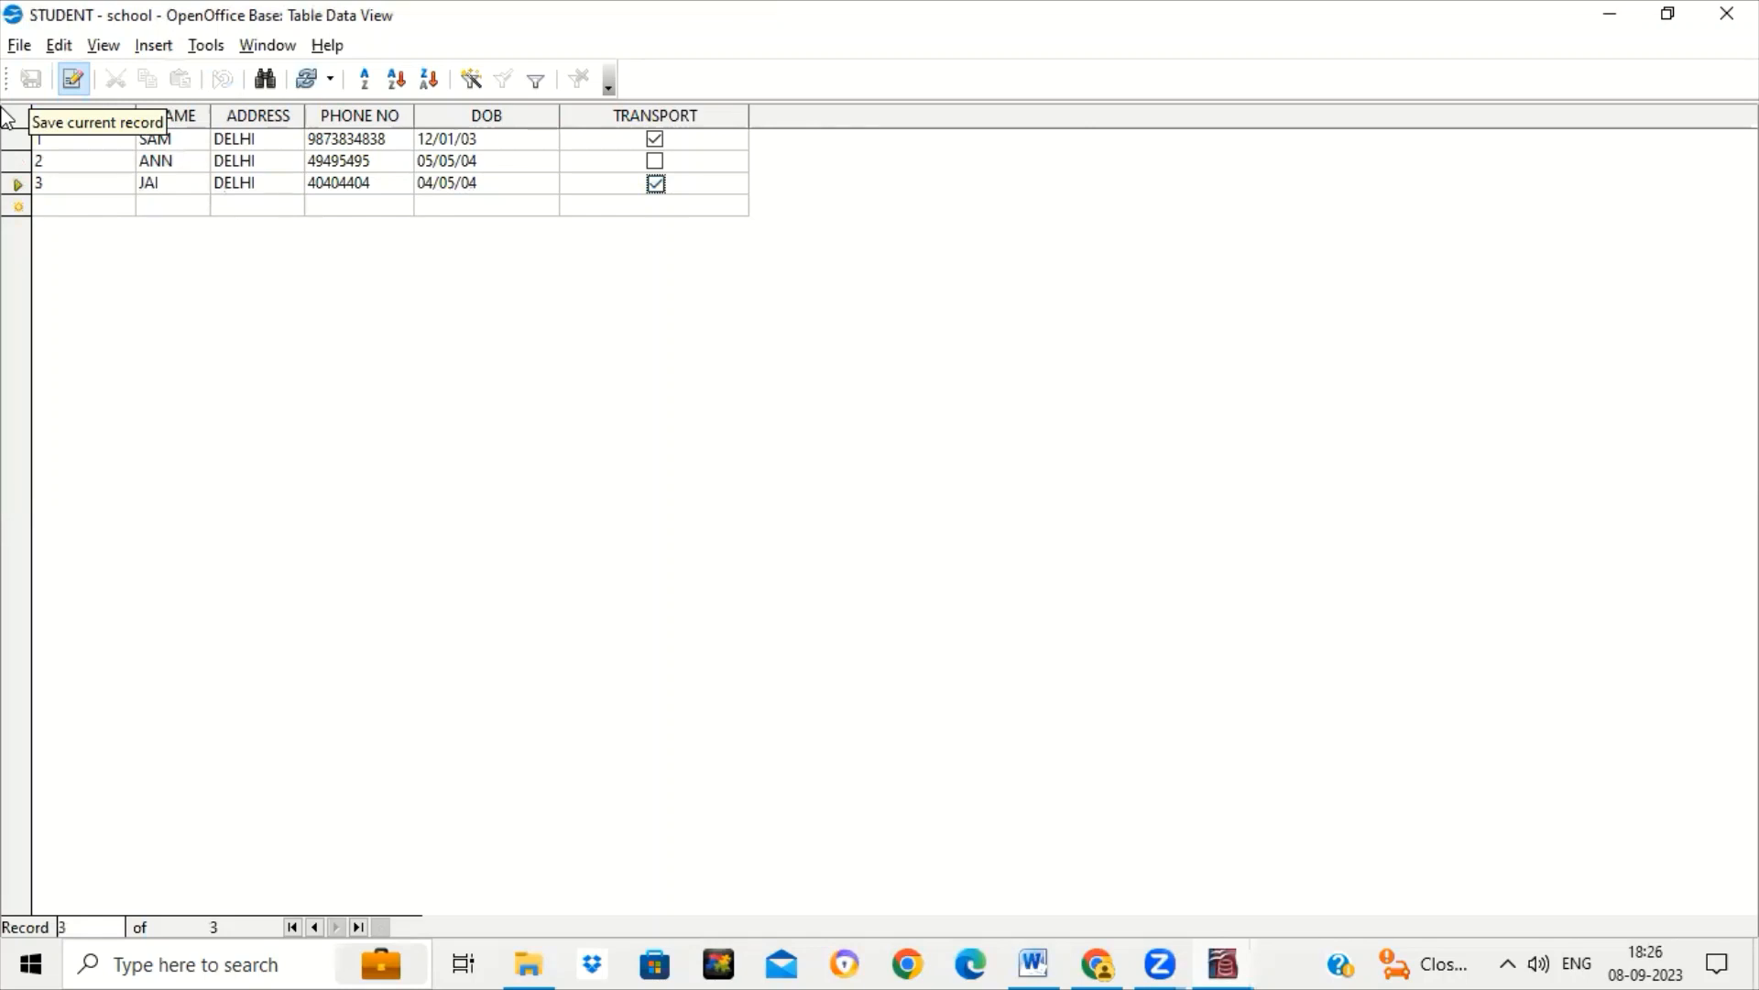
Reopen STUDENT in design view and add a Text [VARCHAR] field named CLASS below TRANSPORT.
left_click(1728, 13)
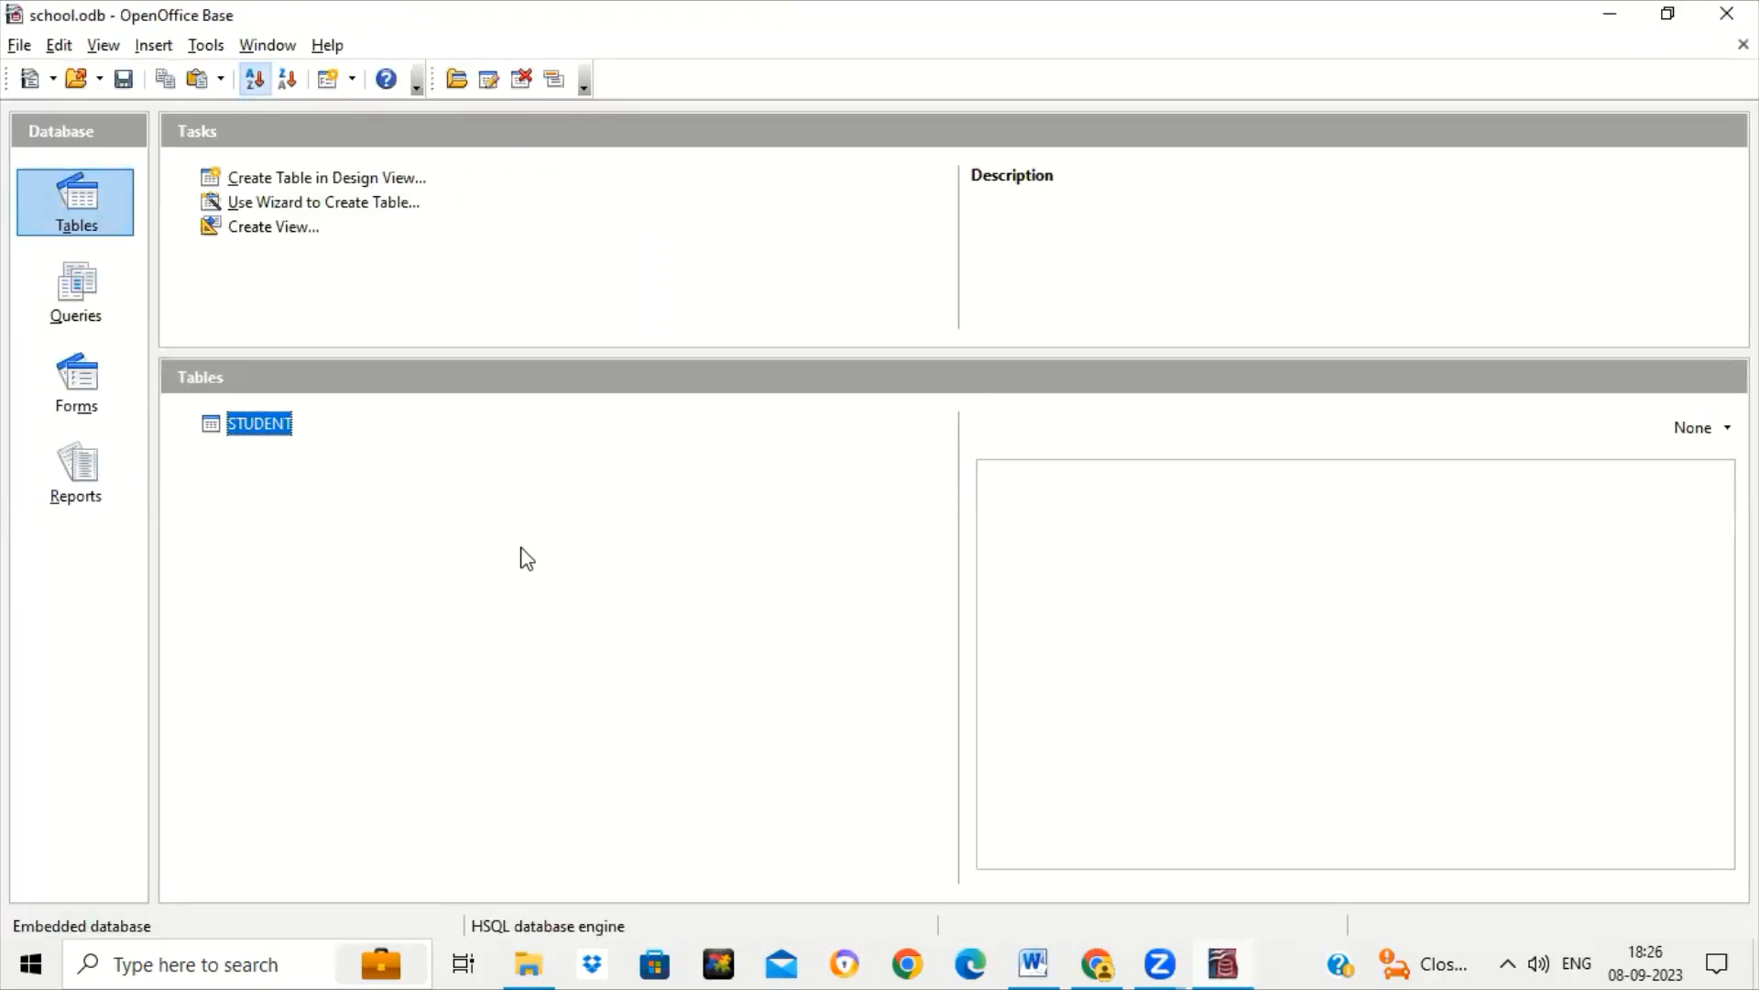
right_click(284, 430)
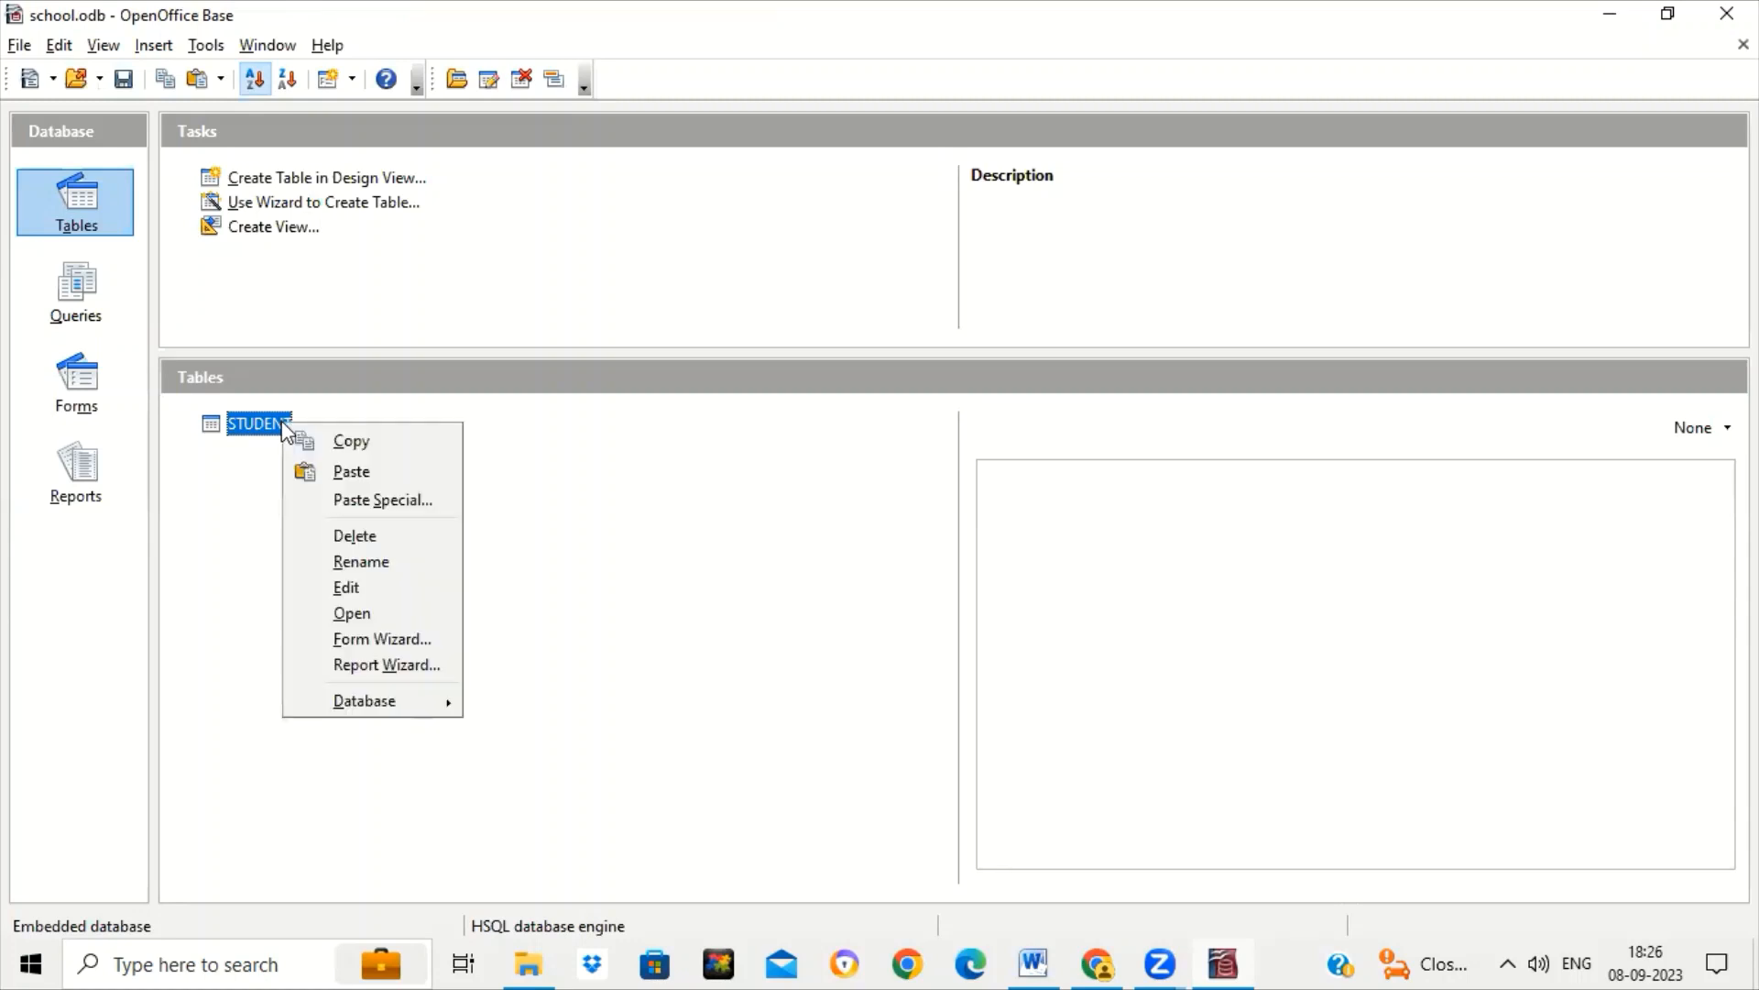
left_click(374, 587)
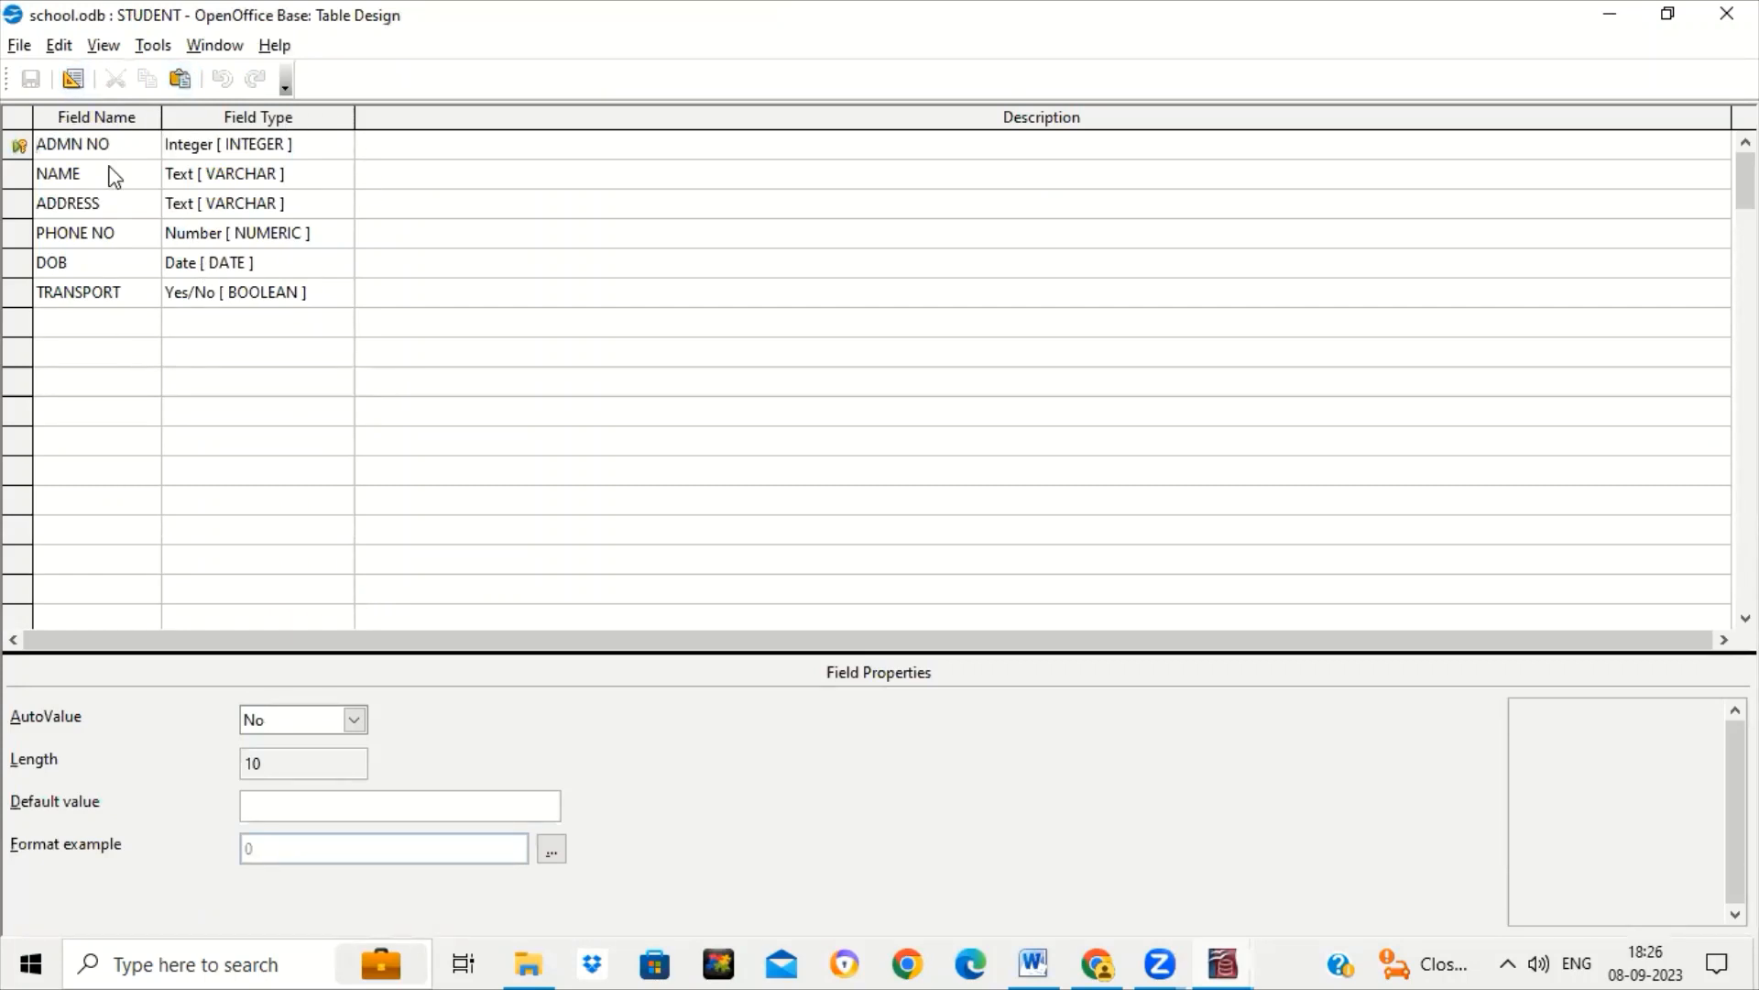
left_click(124, 325)
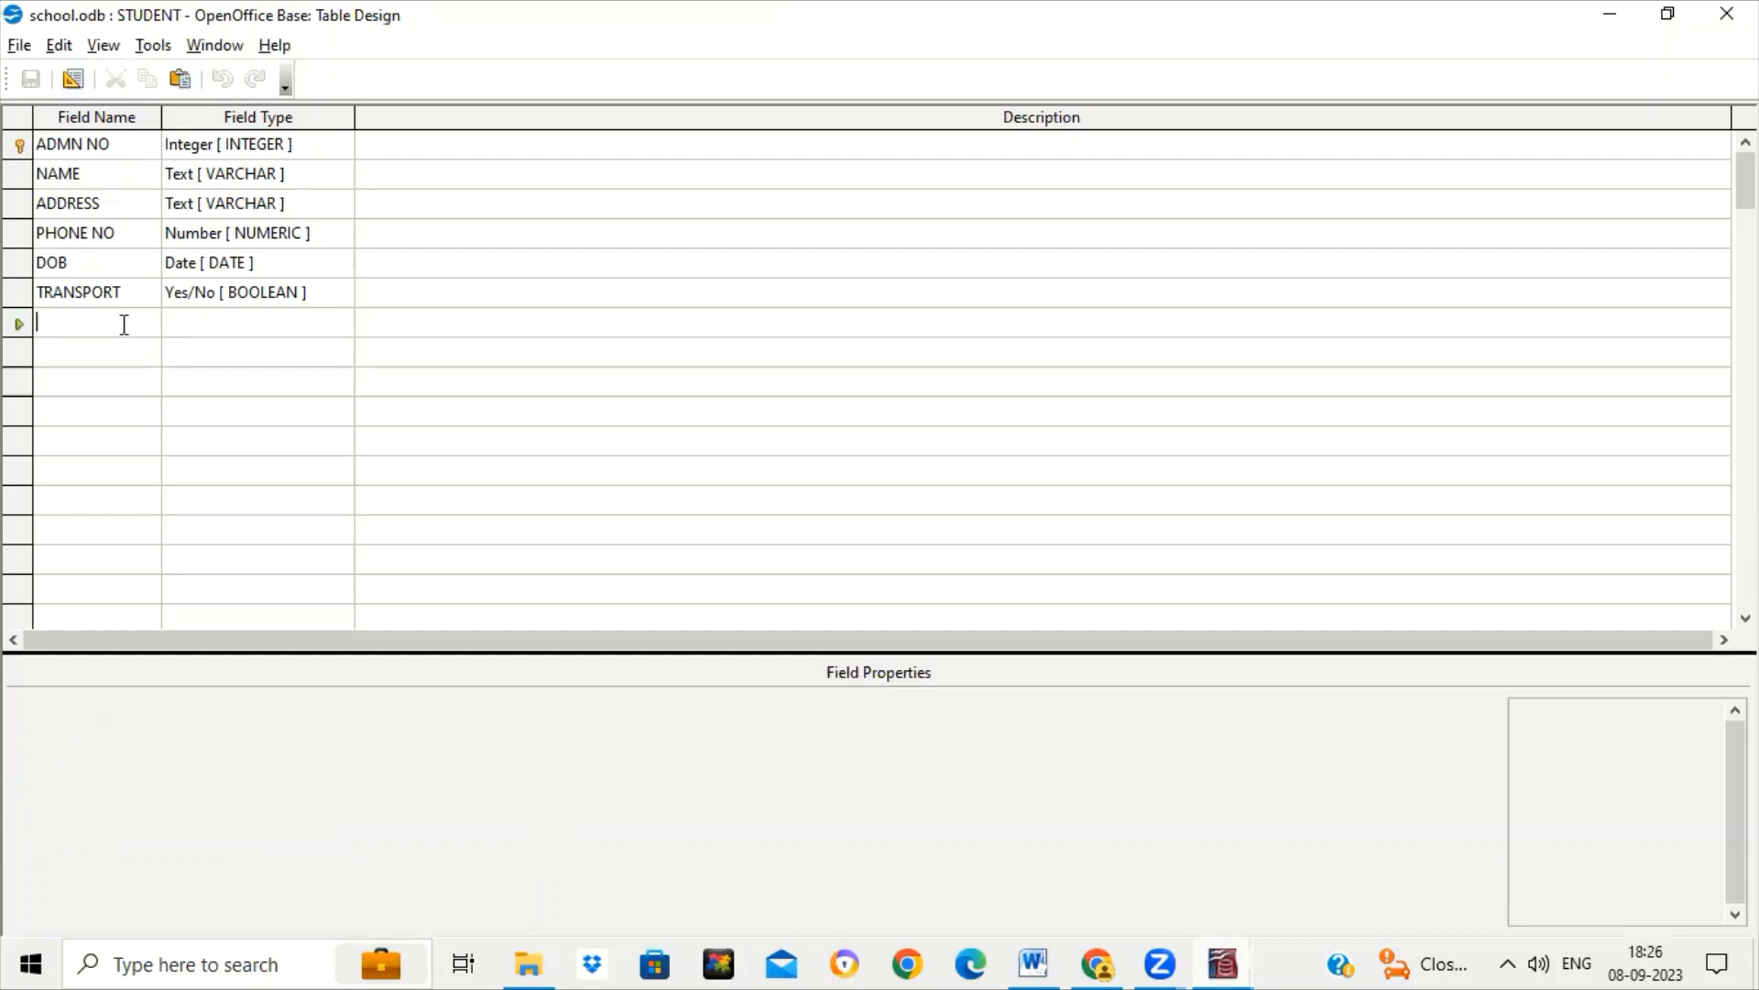
type("CLASS")
key("Tab")
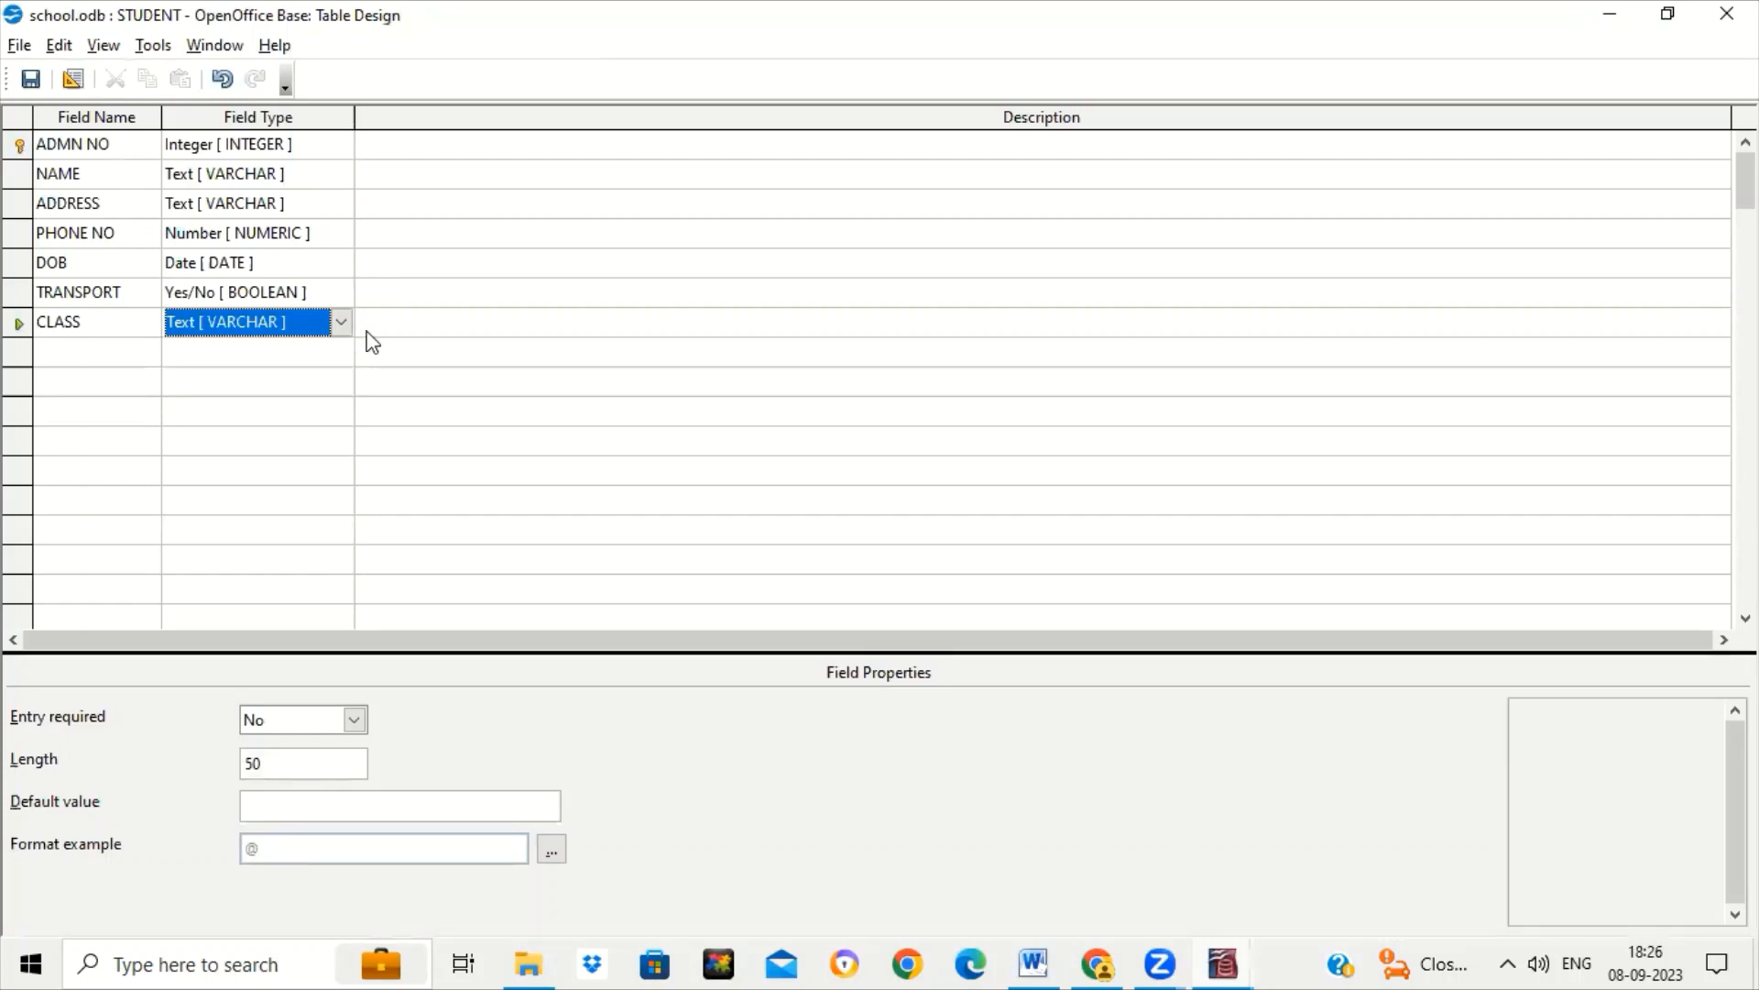
left_click(95, 145)
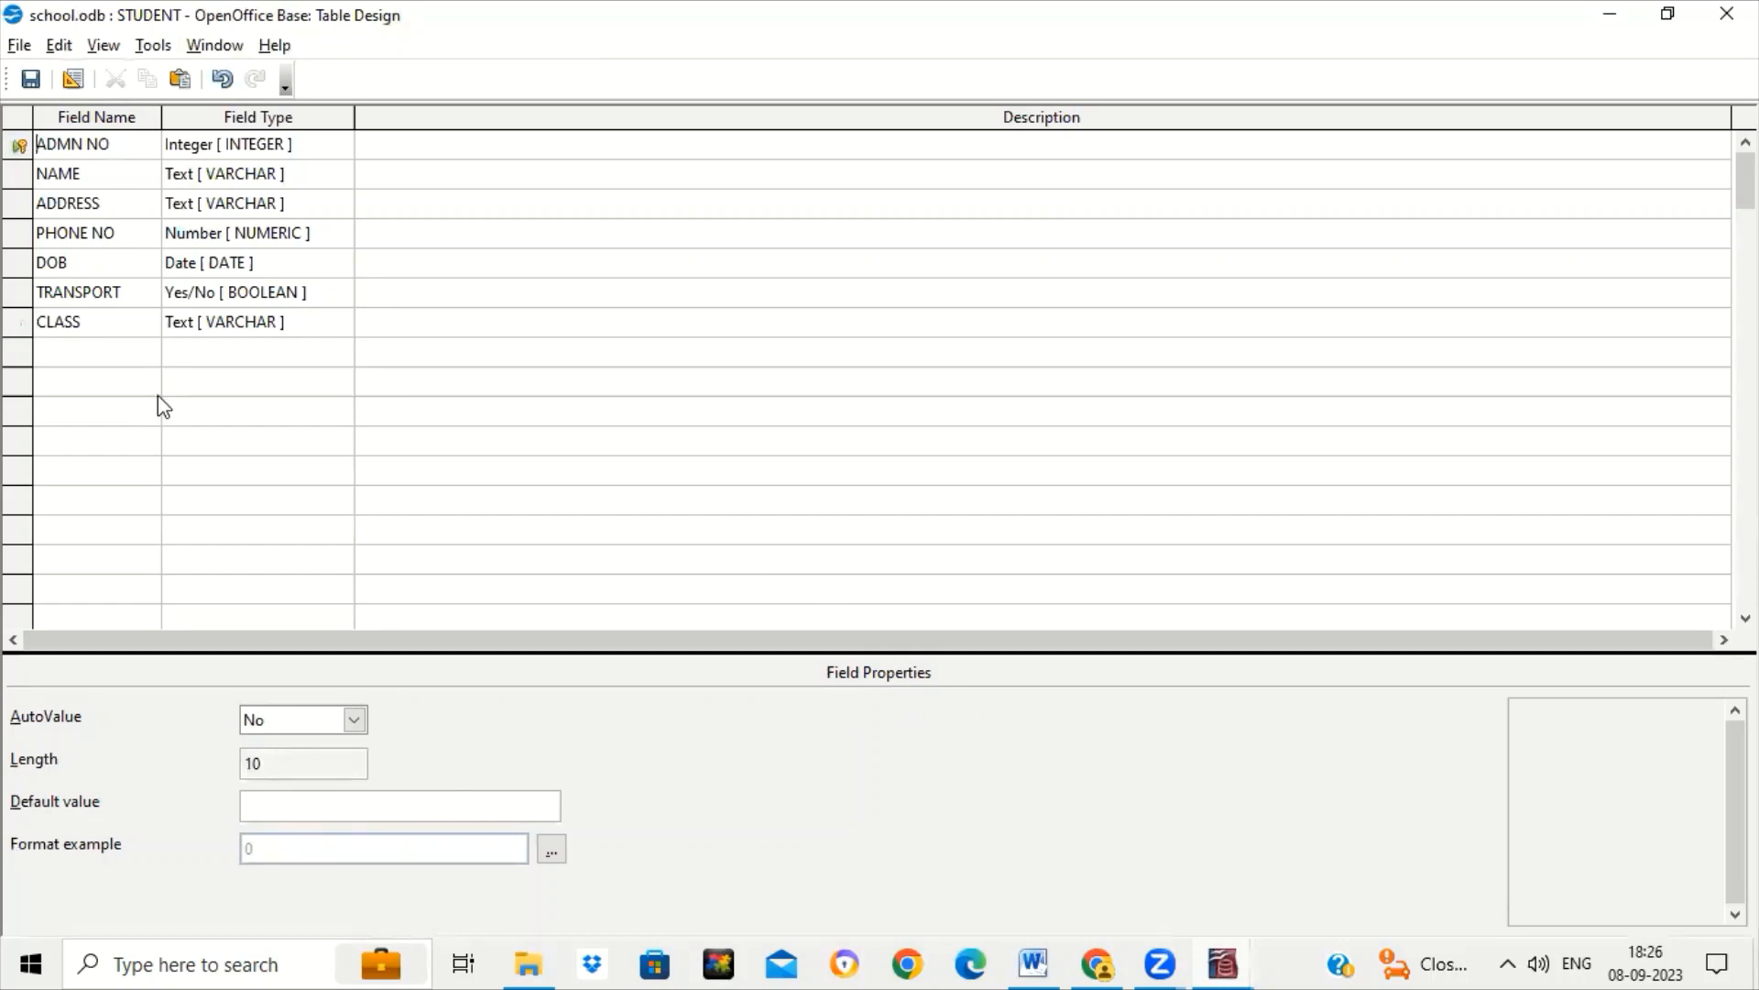
Change the NAME field's maximum length from 50 to 10, then select DOB.
left_click(98, 176)
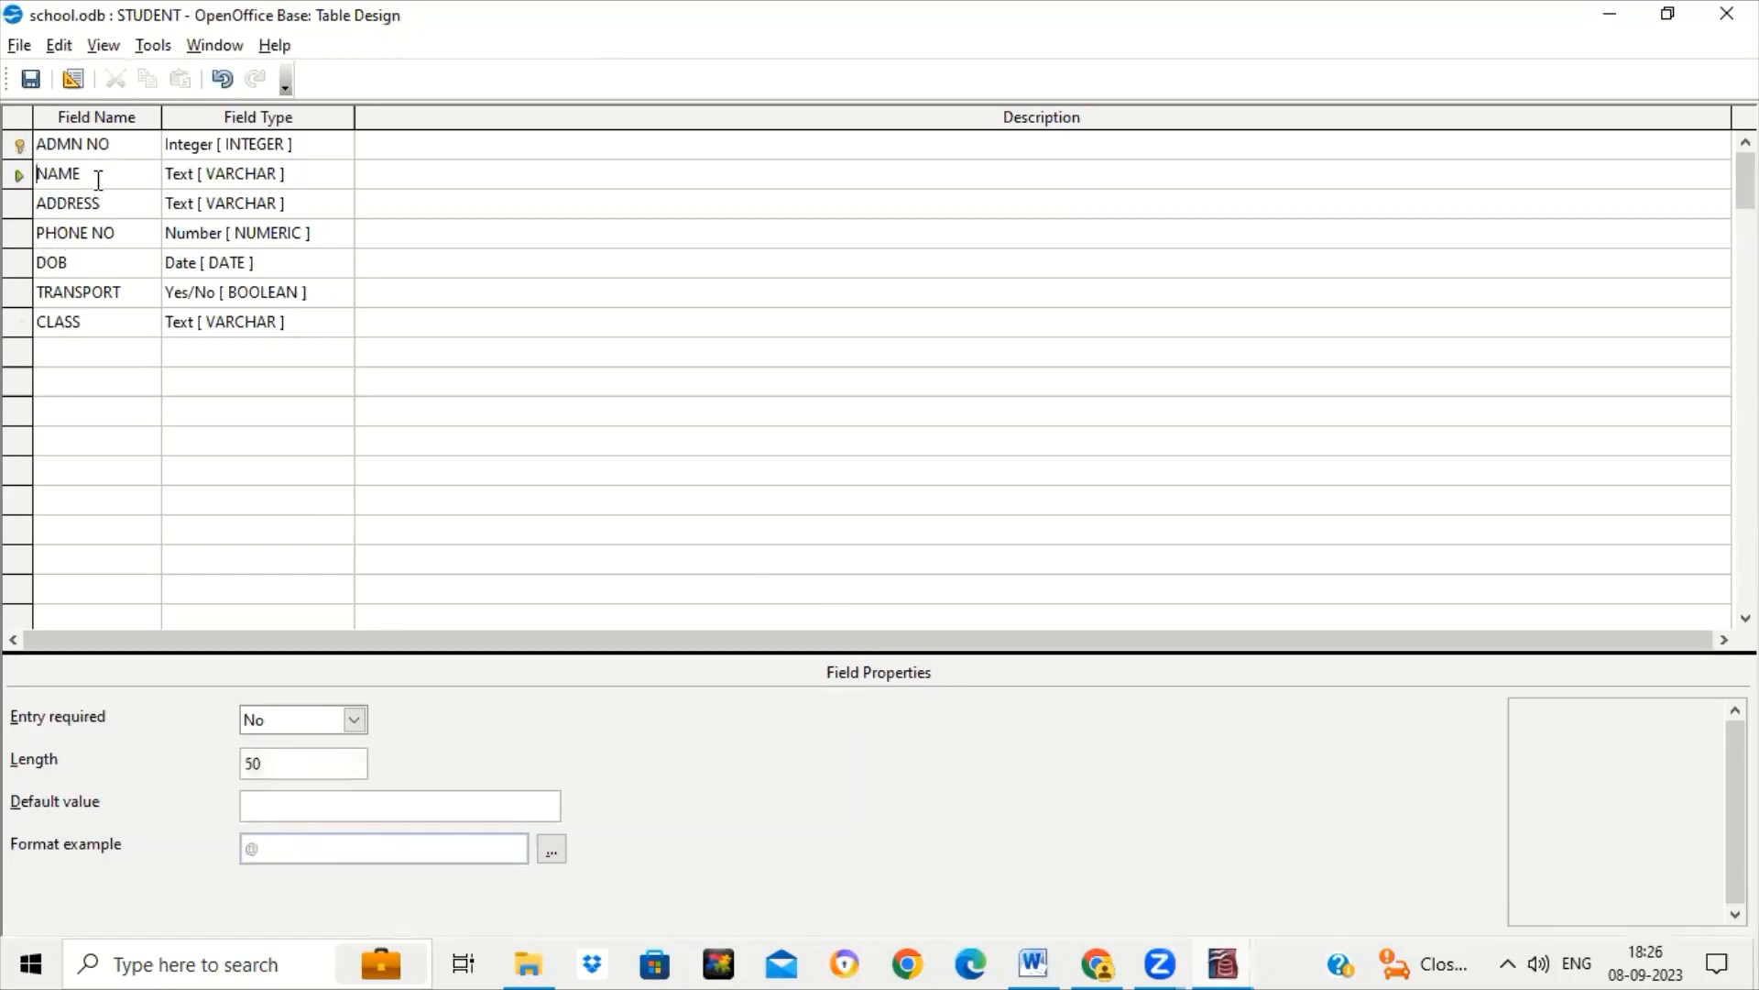
left_click(296, 758)
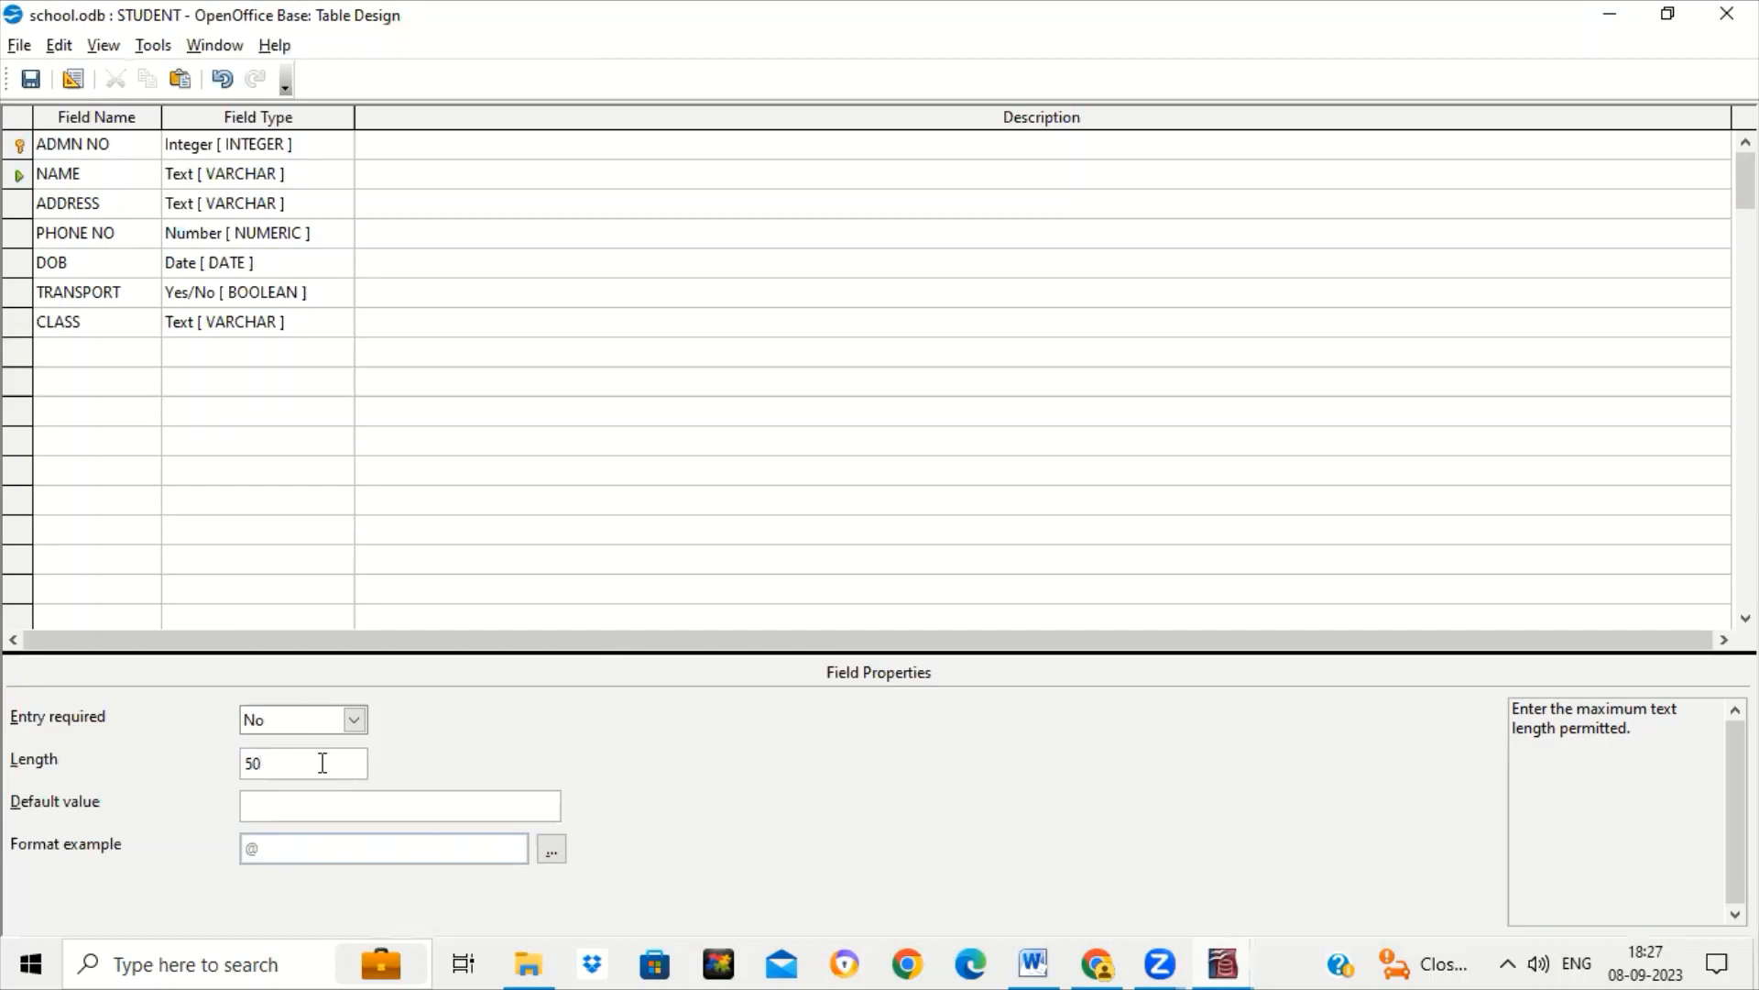
key("BackSpace")
key("BackSpace")
type("10")
left_click(111, 231)
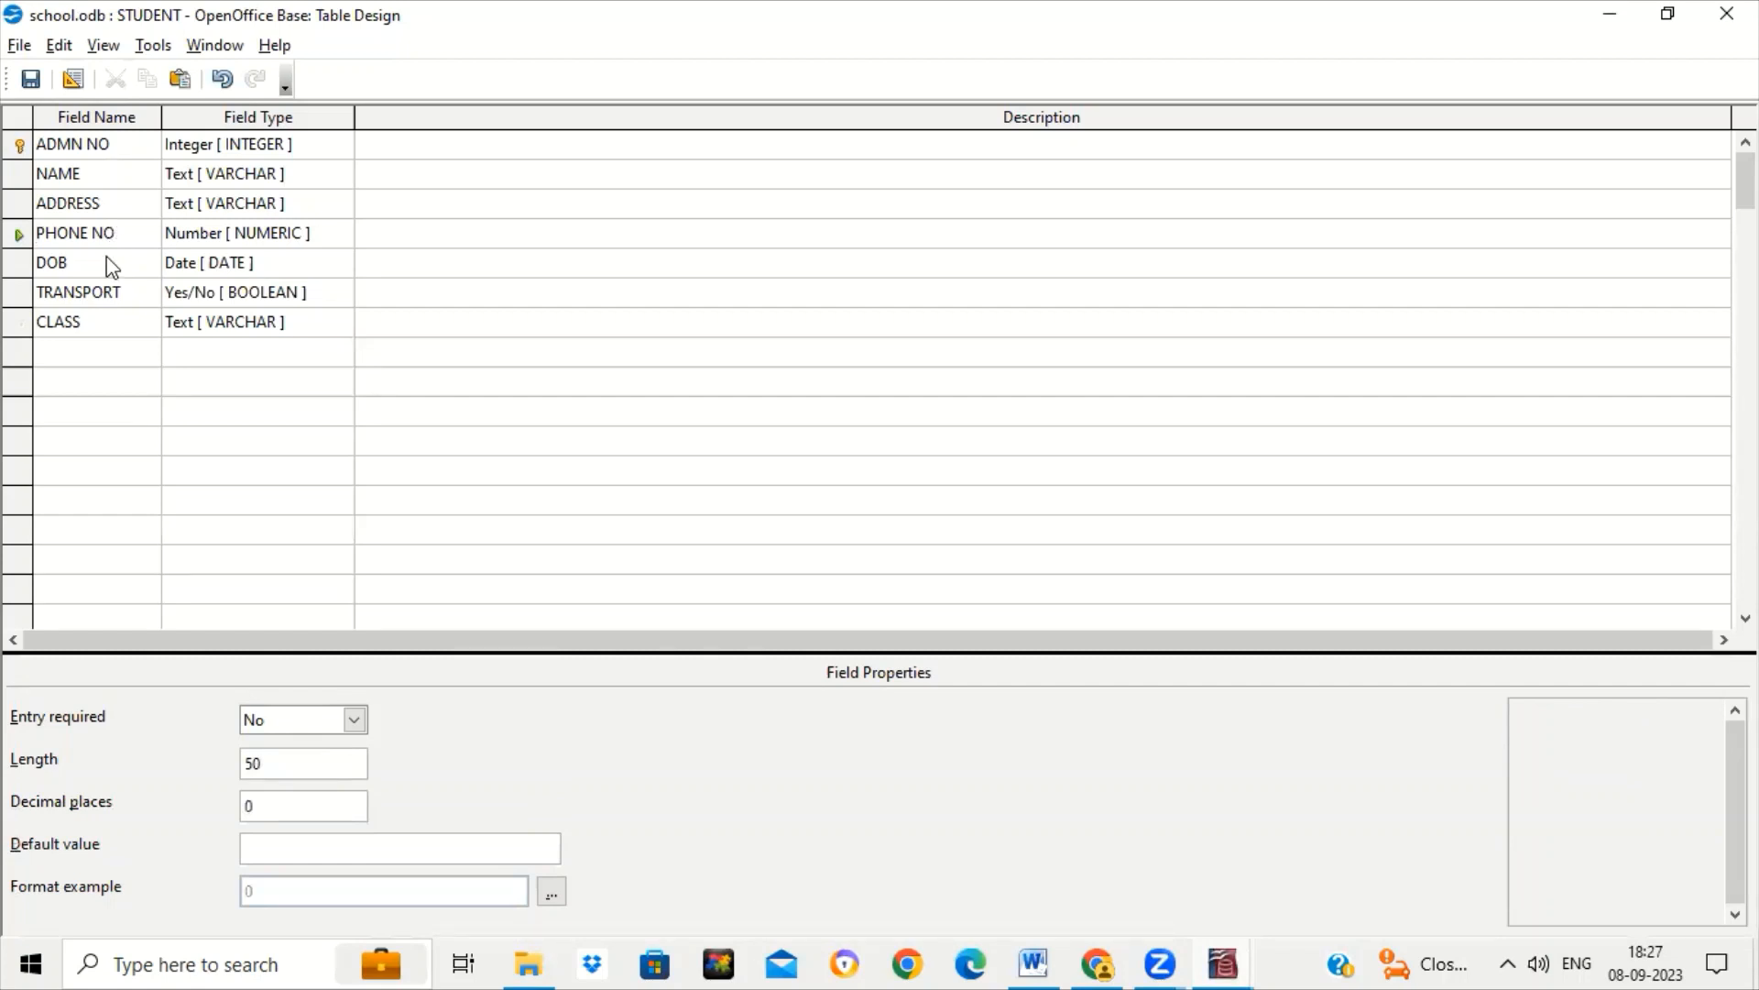
left_click(108, 260)
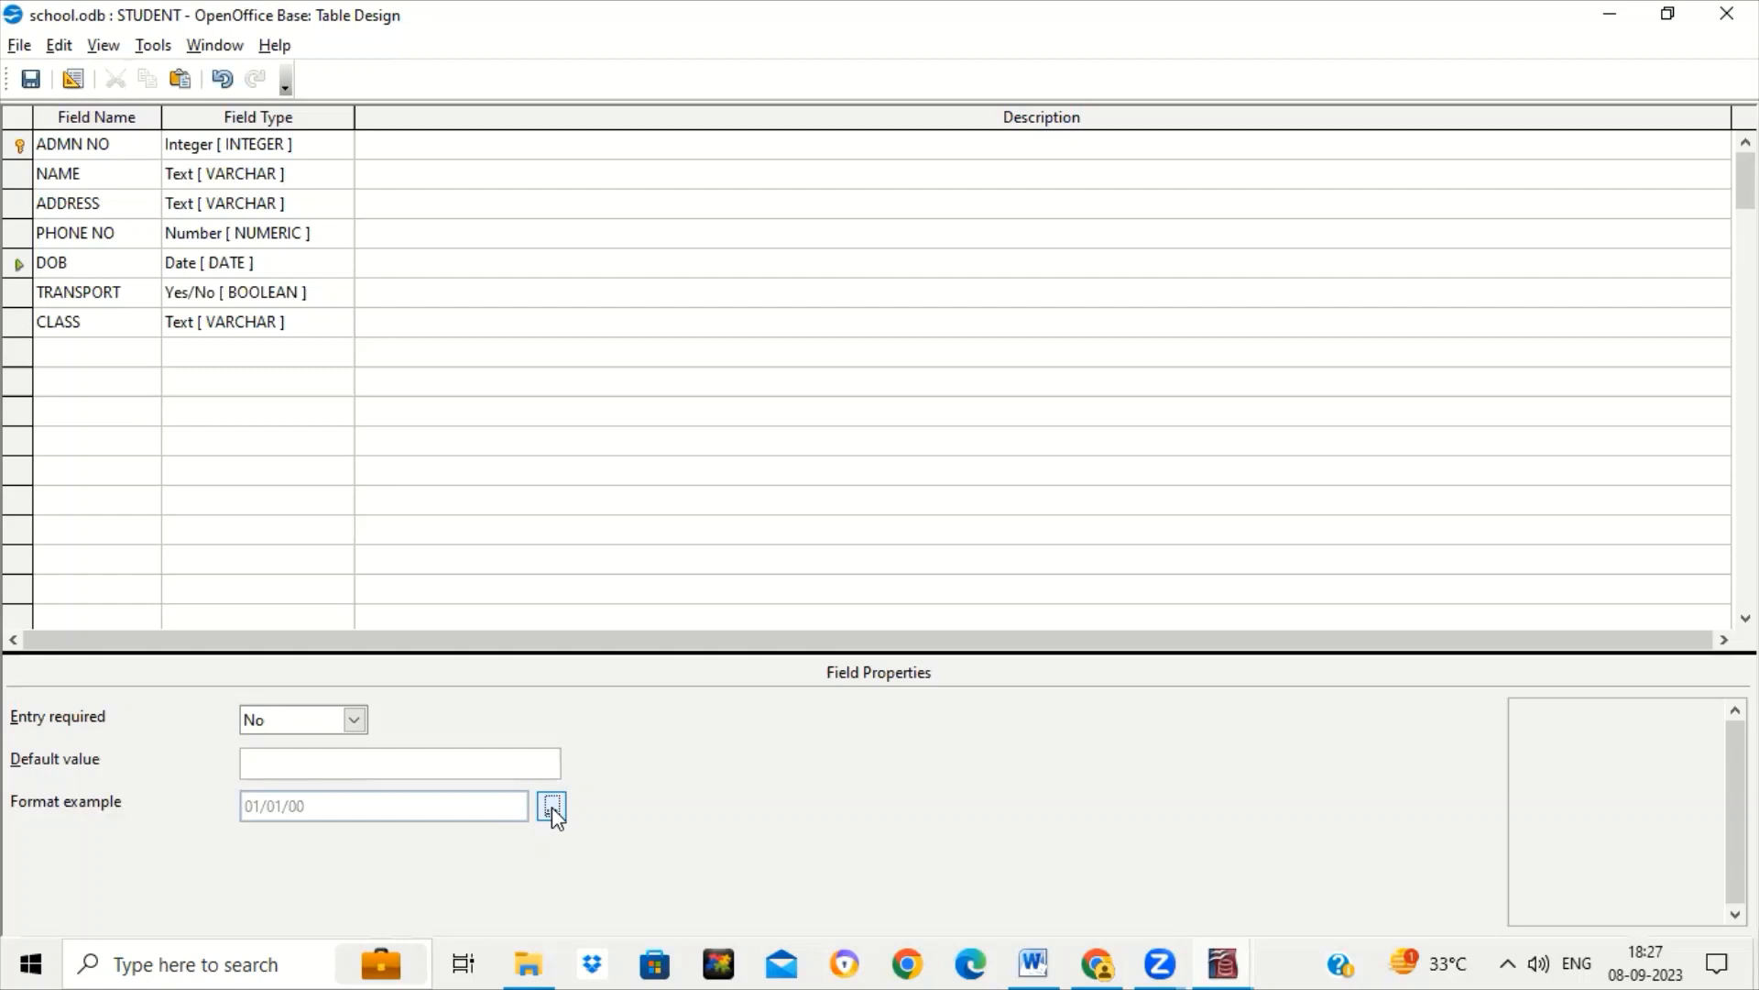
Give DOB the '31 December 1999' (DD MMMM YYYY) date format.
left_click(552, 807)
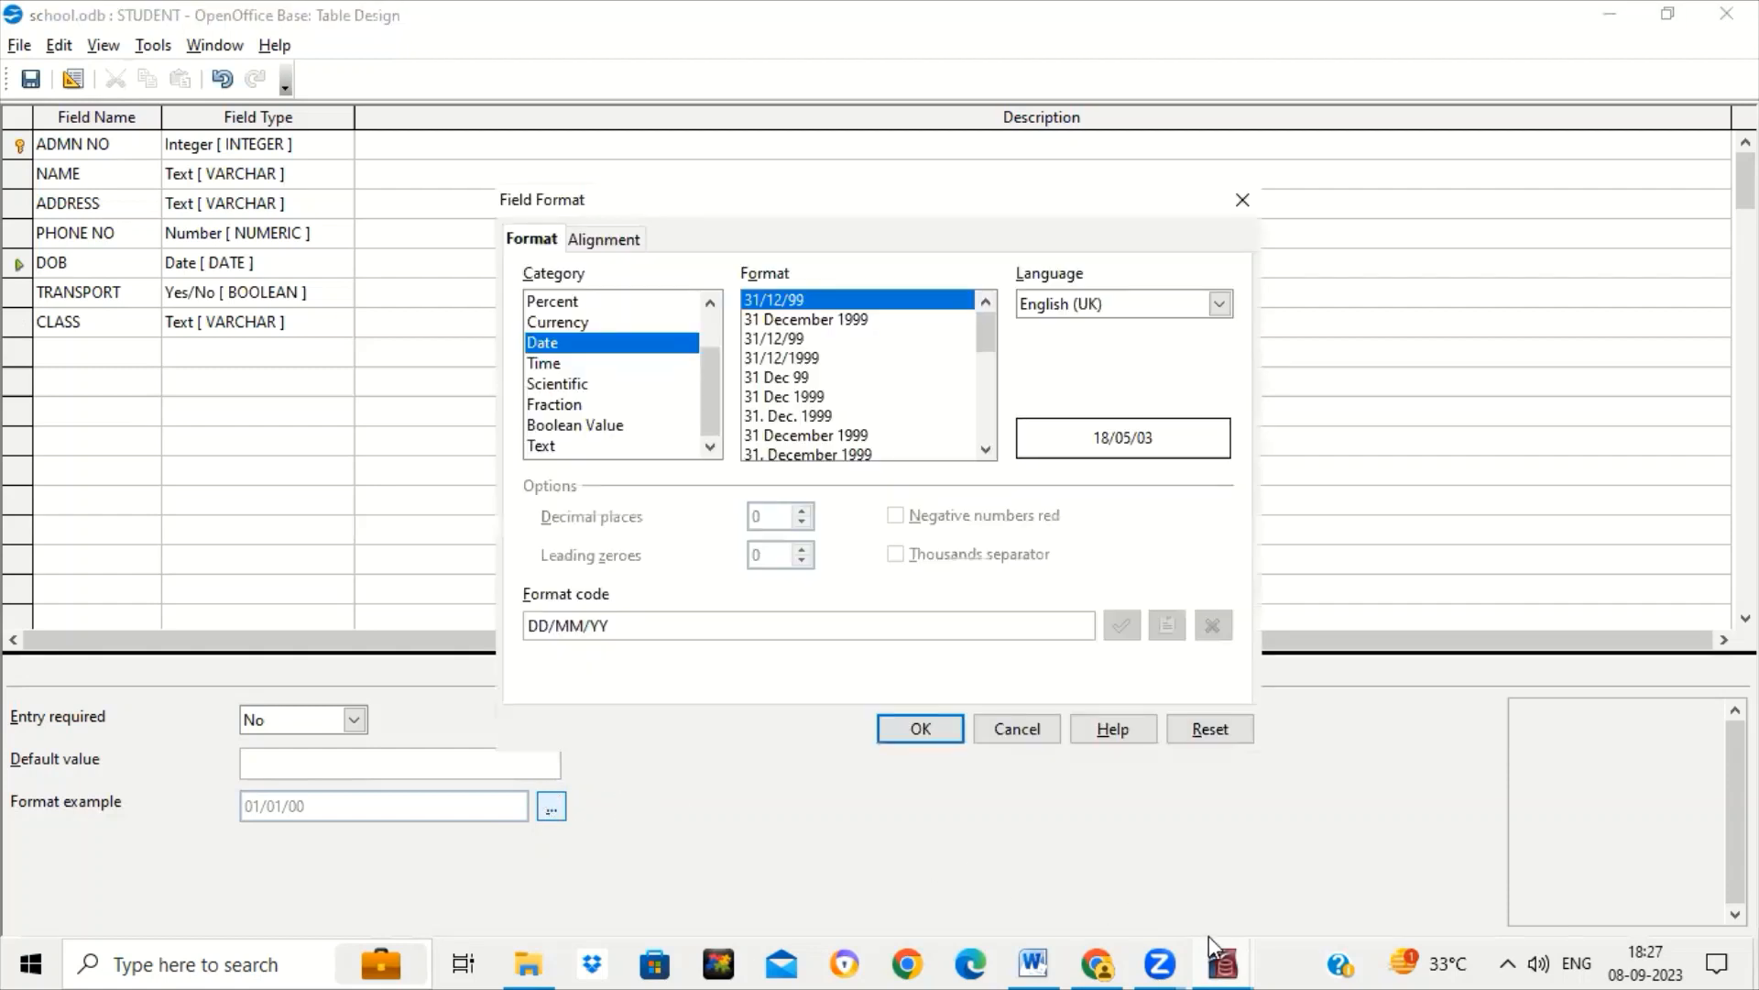
left_click(832, 322)
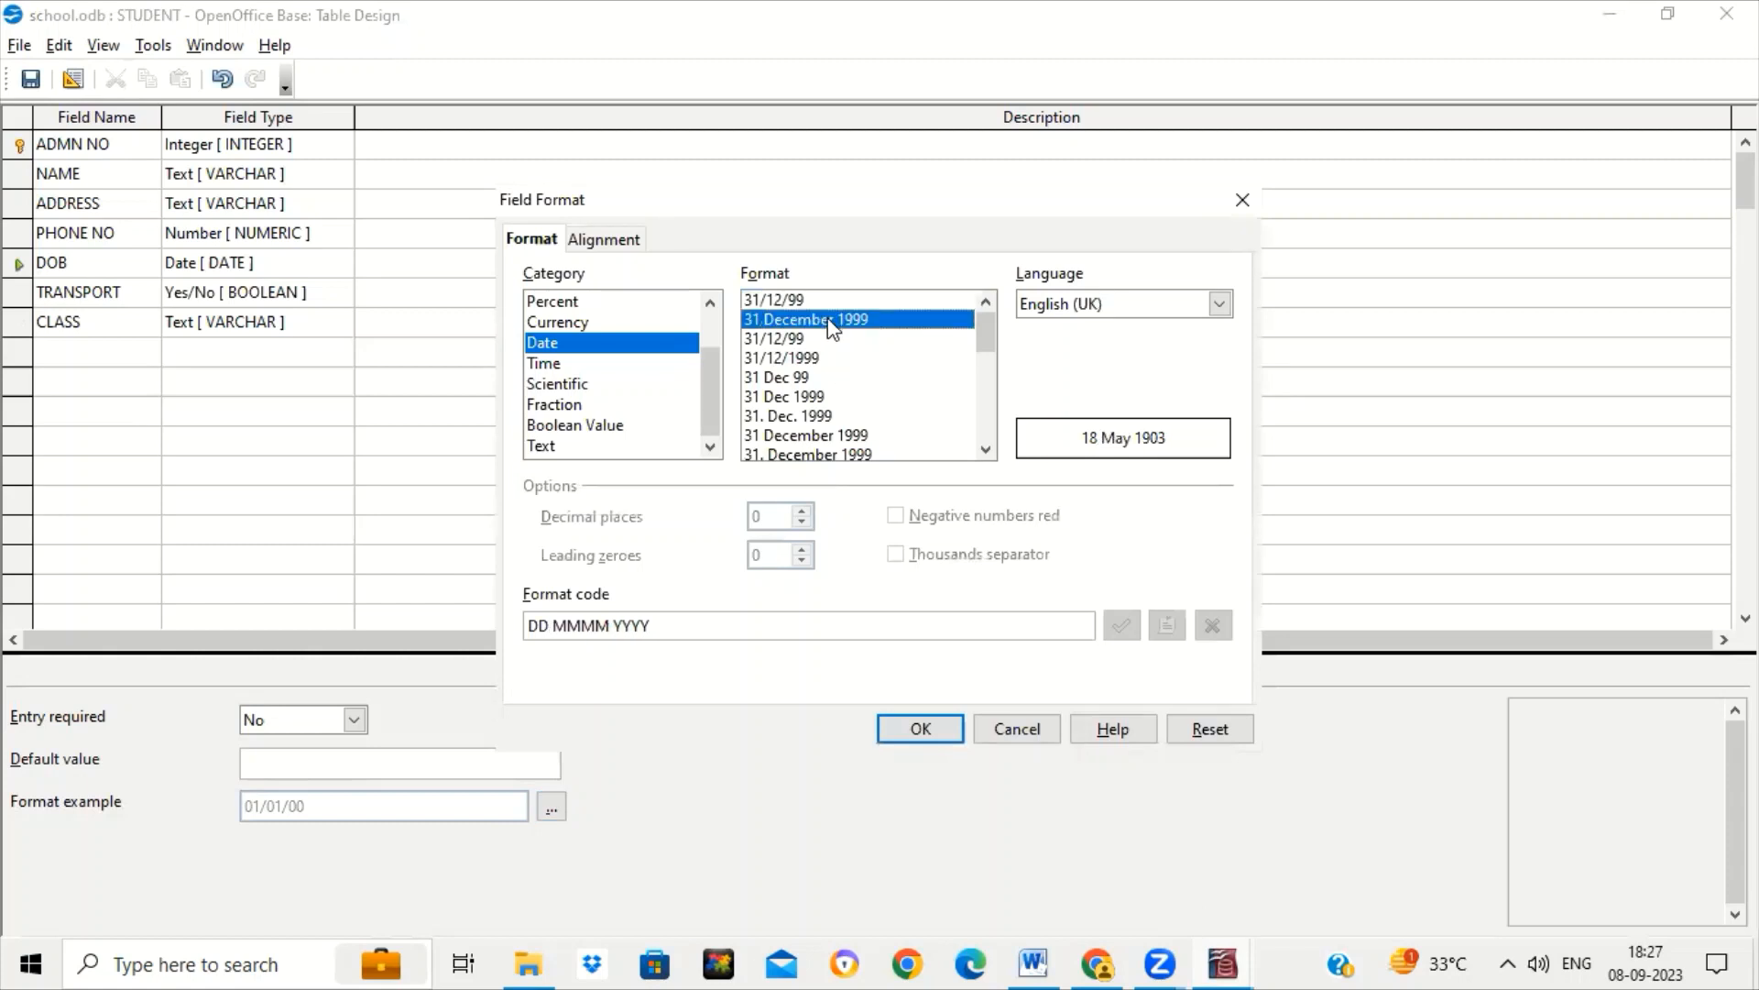
left_click(944, 736)
Enter X-A as the CLASS field's default value, then return to the NAME field.
left_click(107, 313)
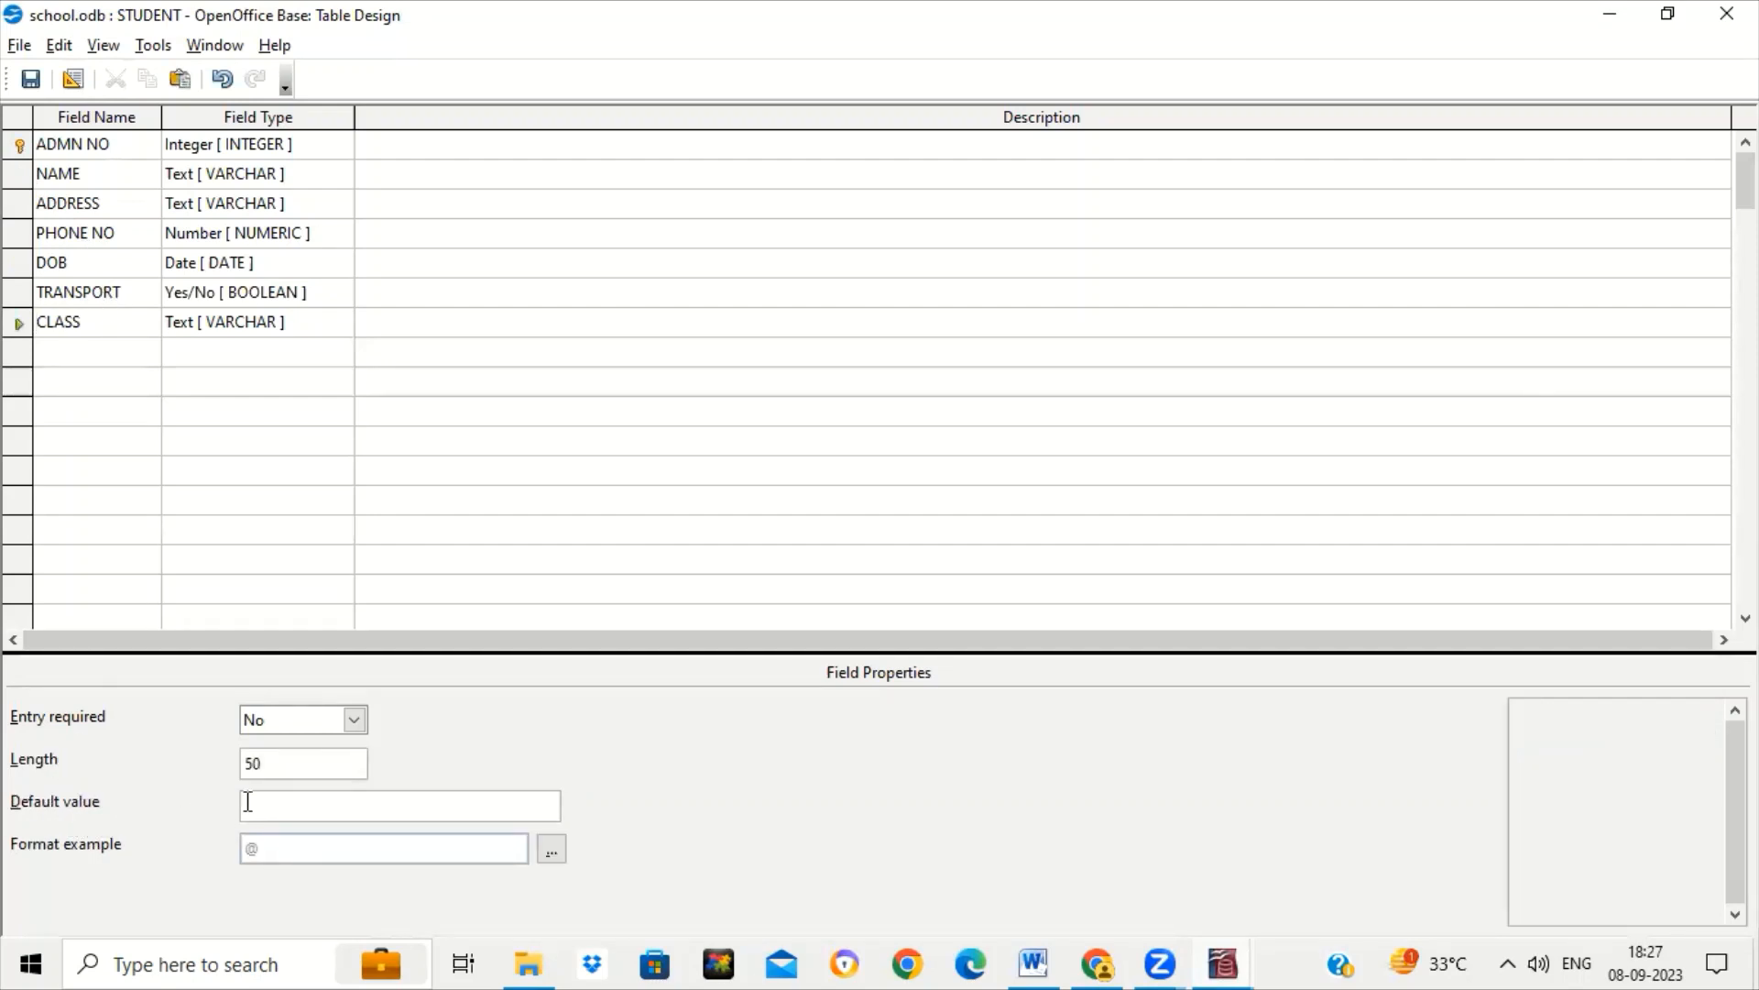
left_click(296, 811)
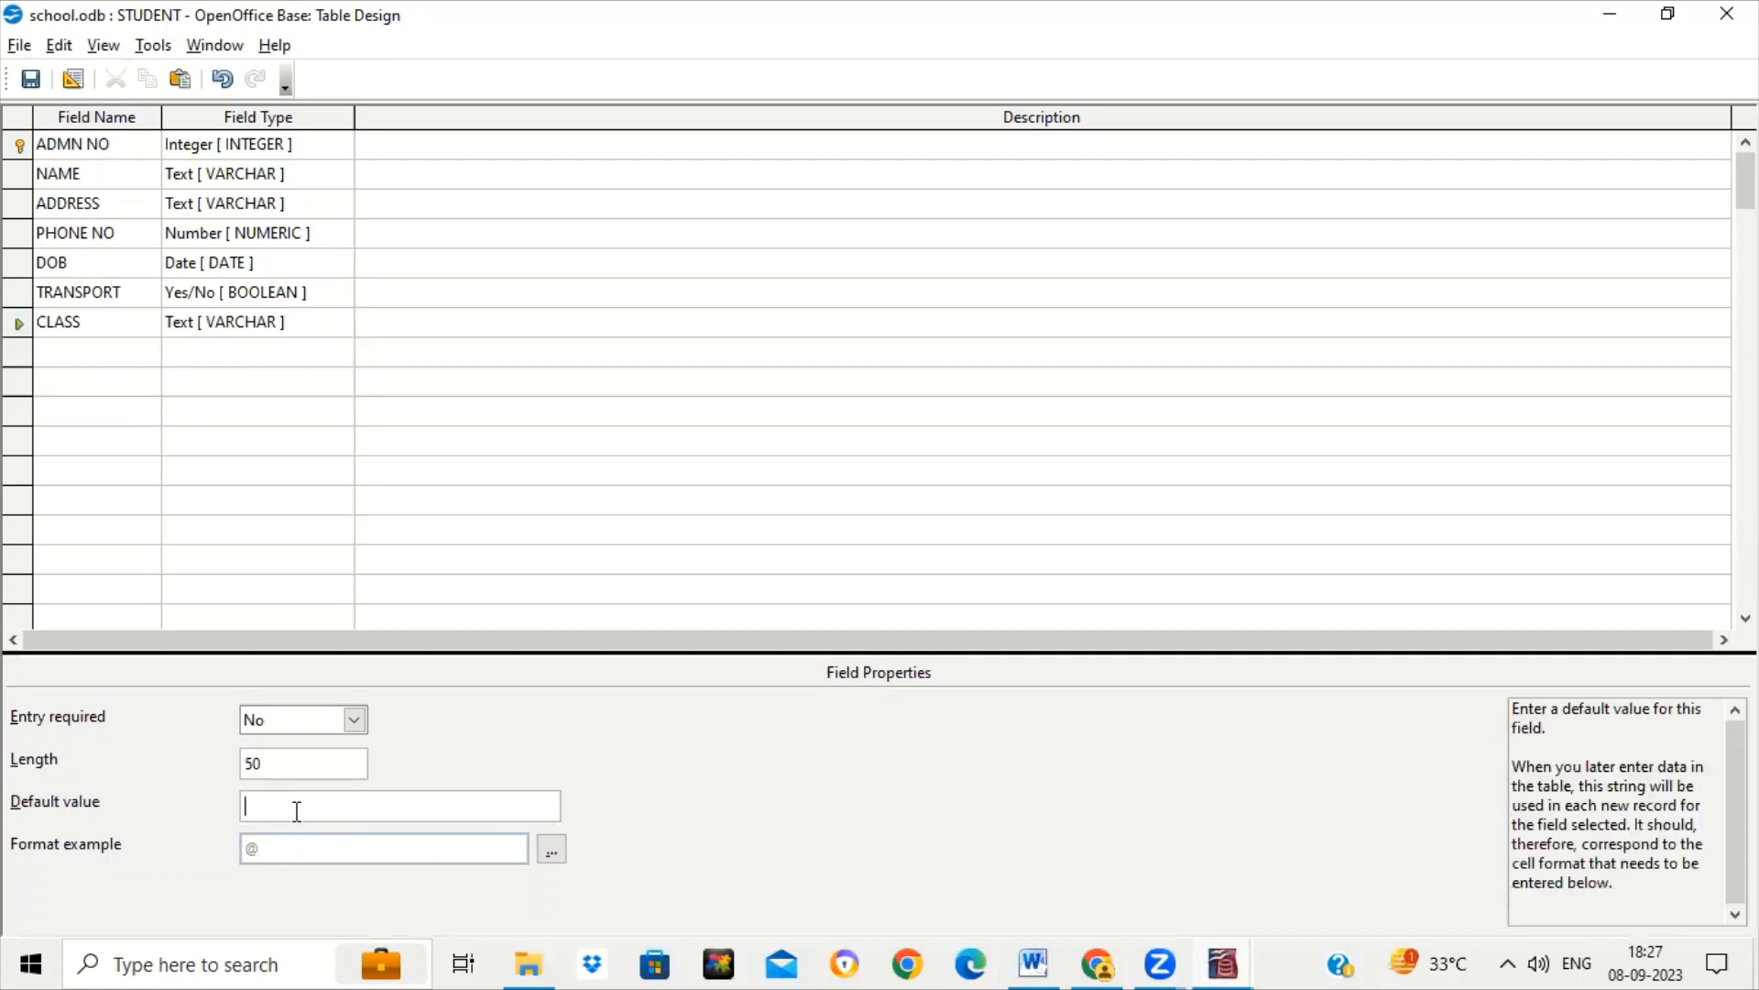
type("X-A")
left_click(109, 174)
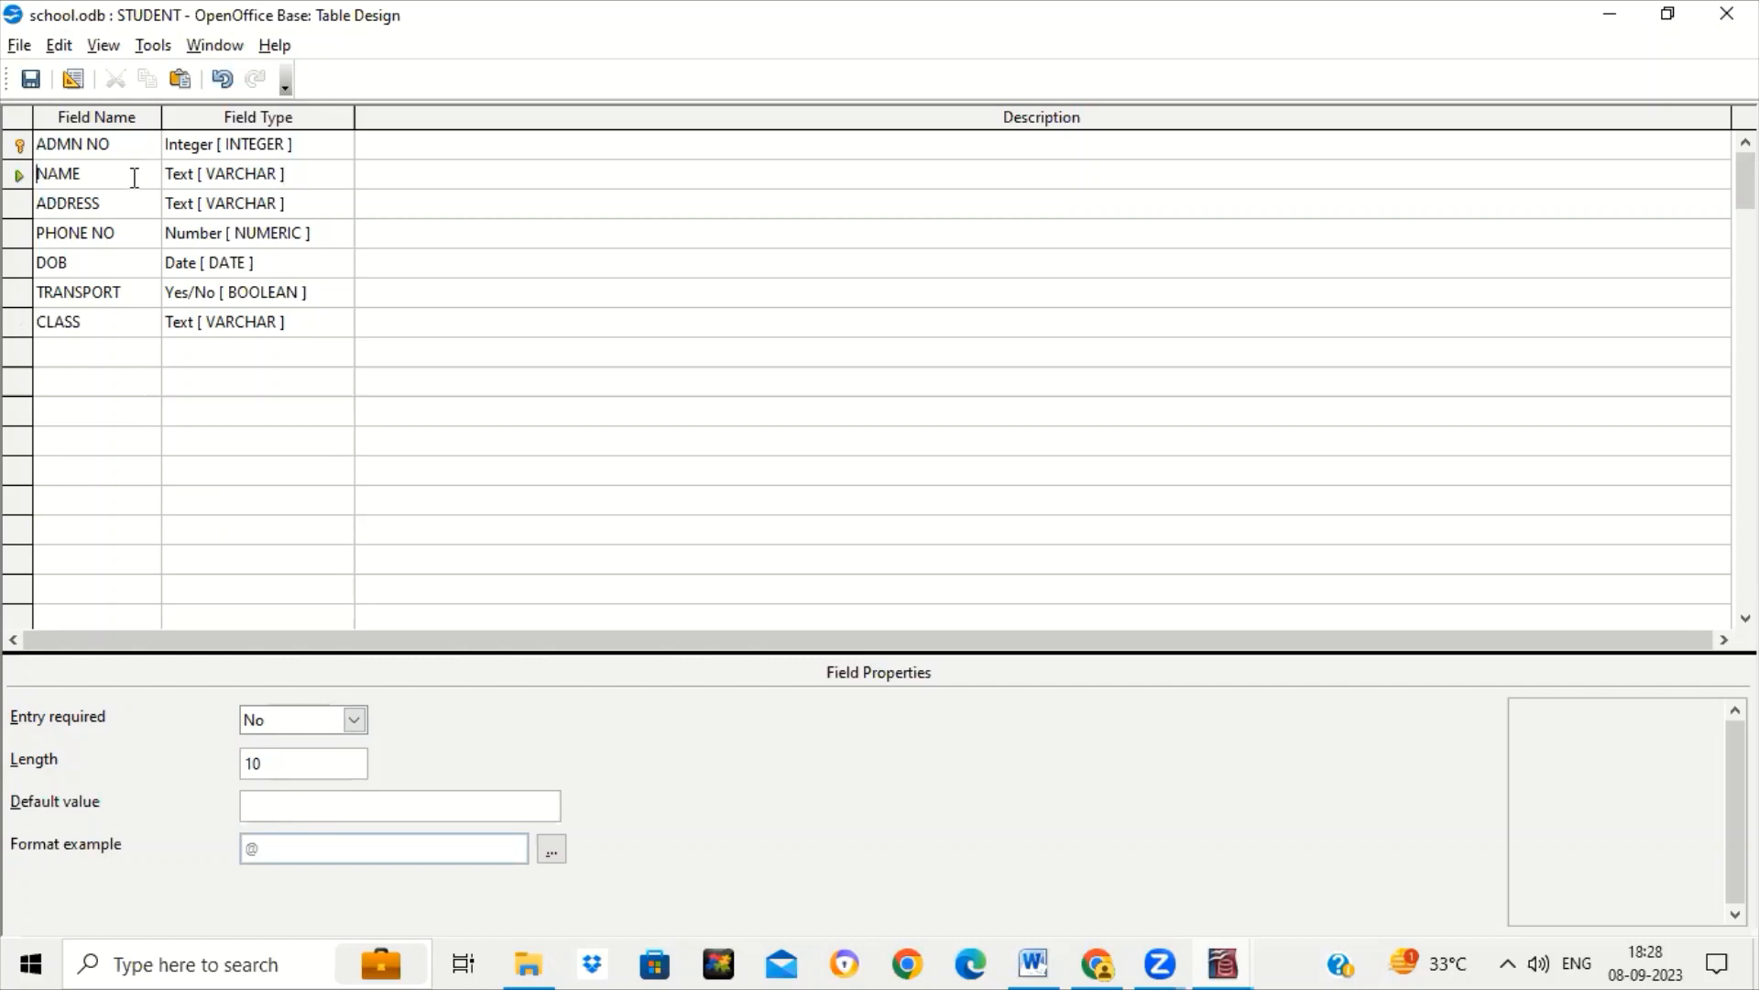
left_click(359, 724)
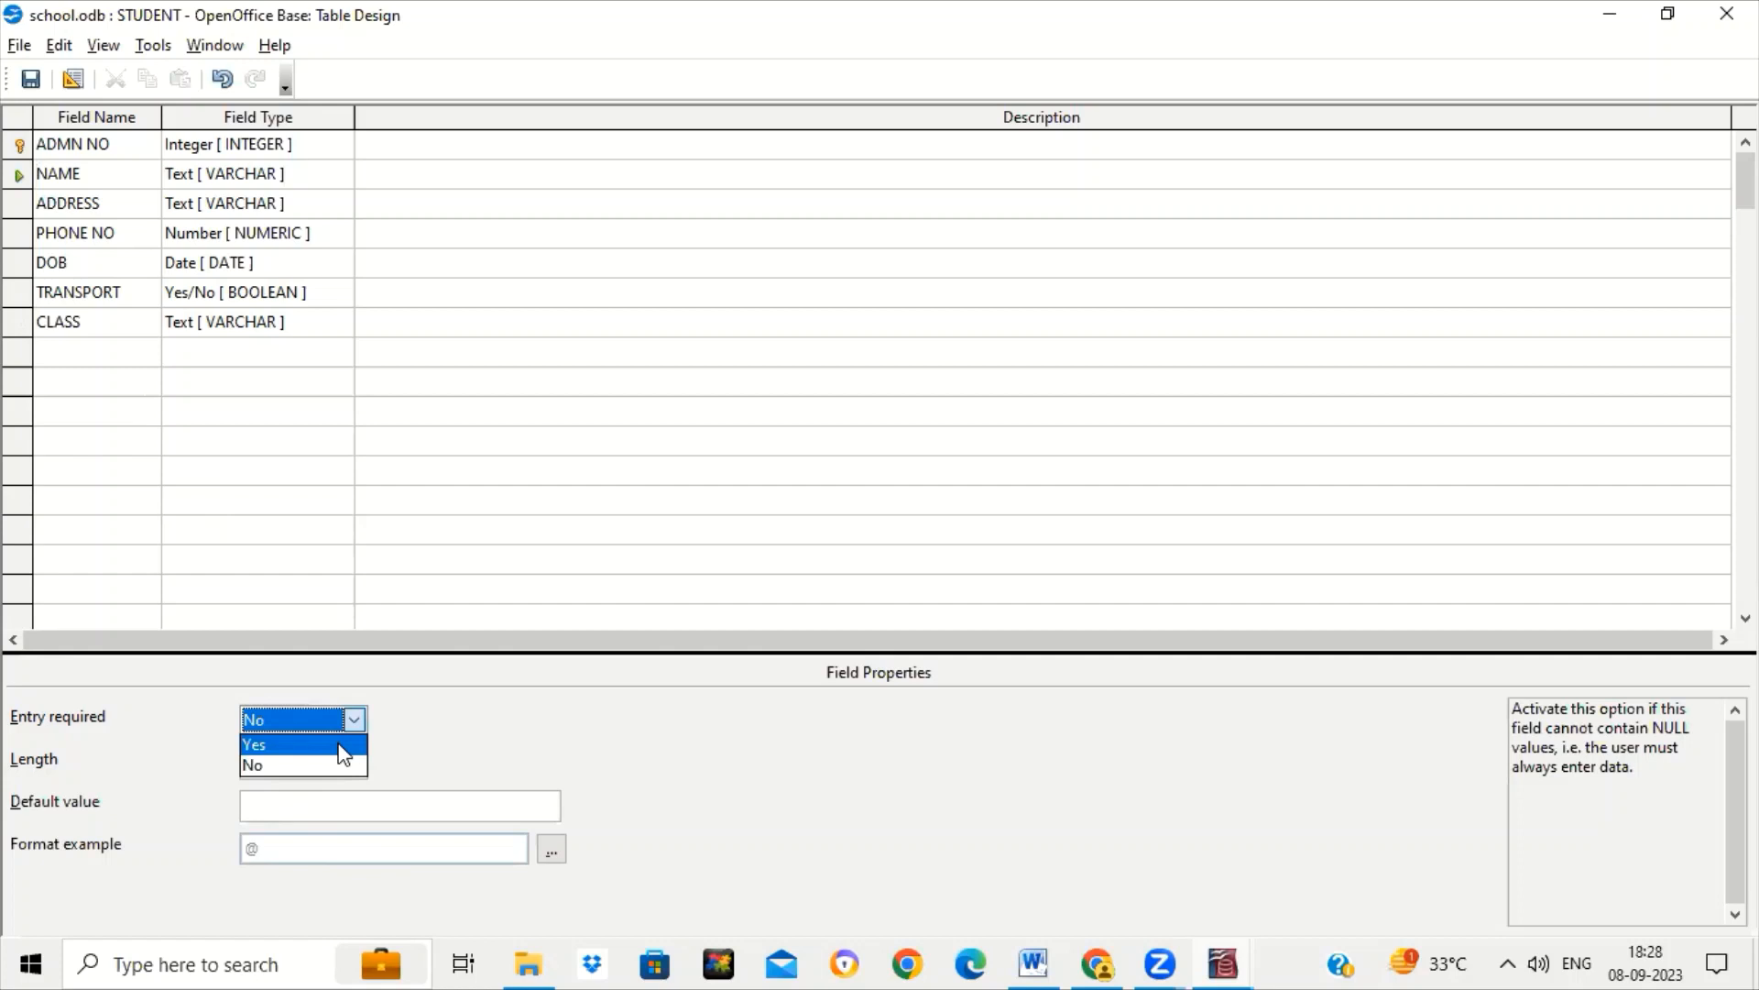
Set the NAME field's Entry required option to Yes.
left_click(344, 744)
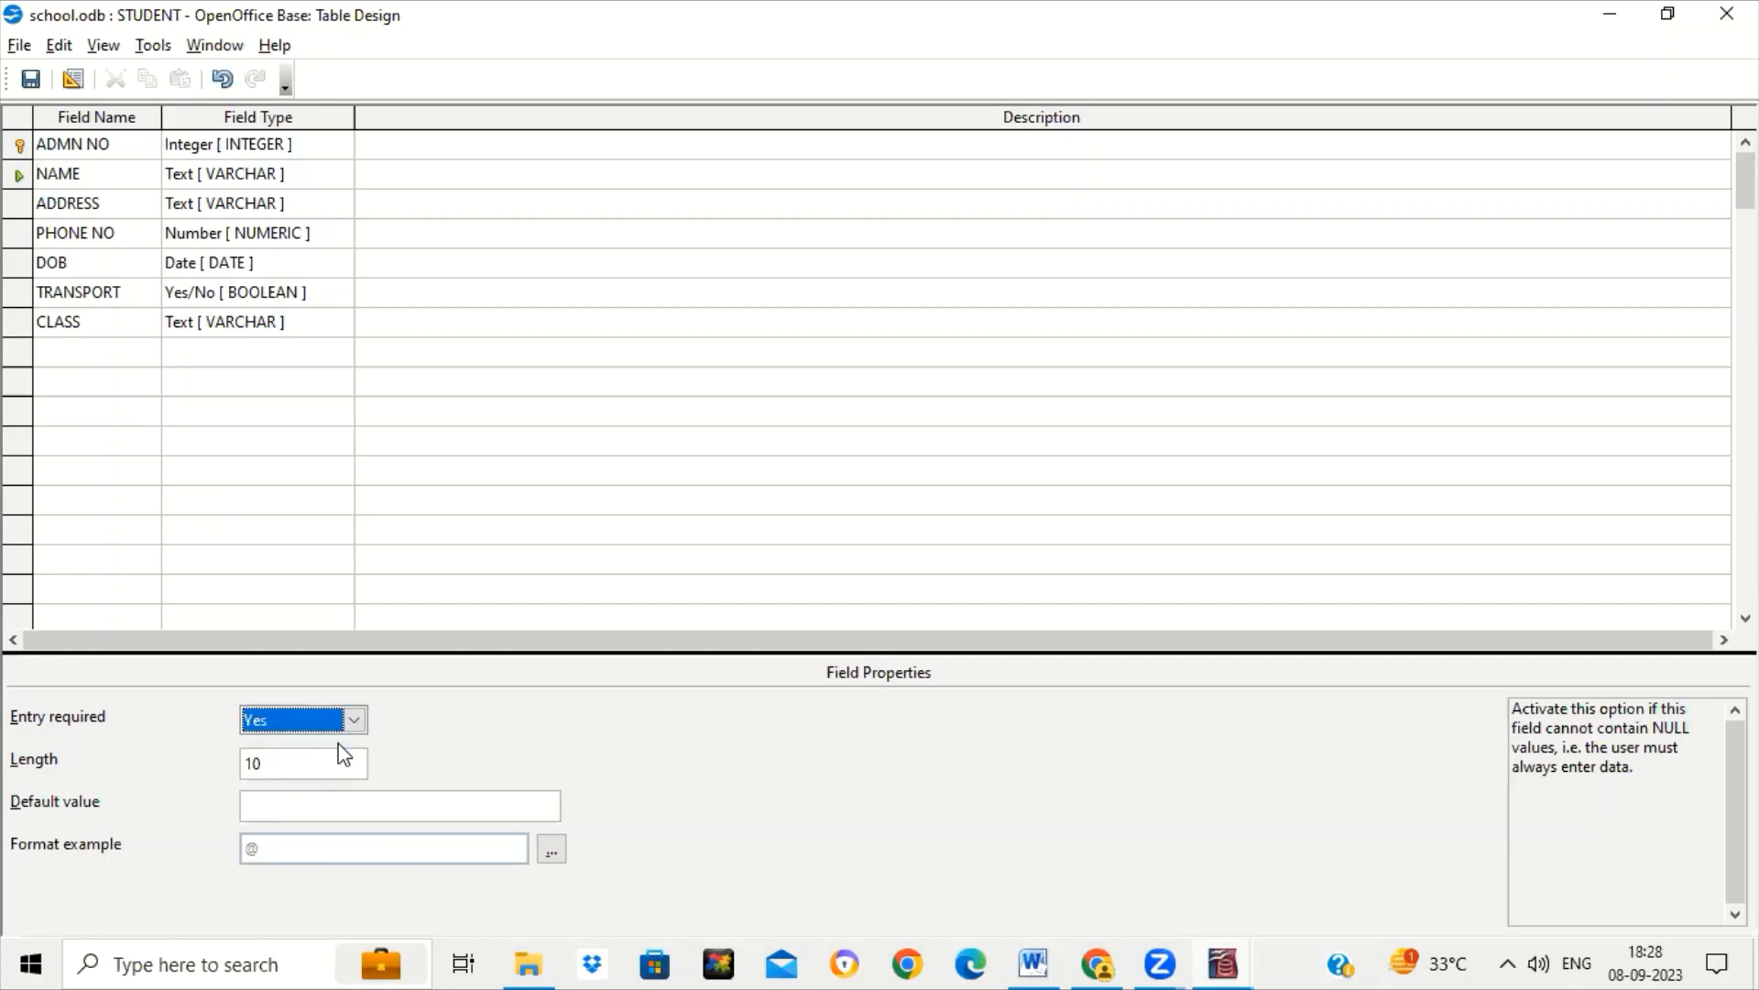
left_click(92, 170)
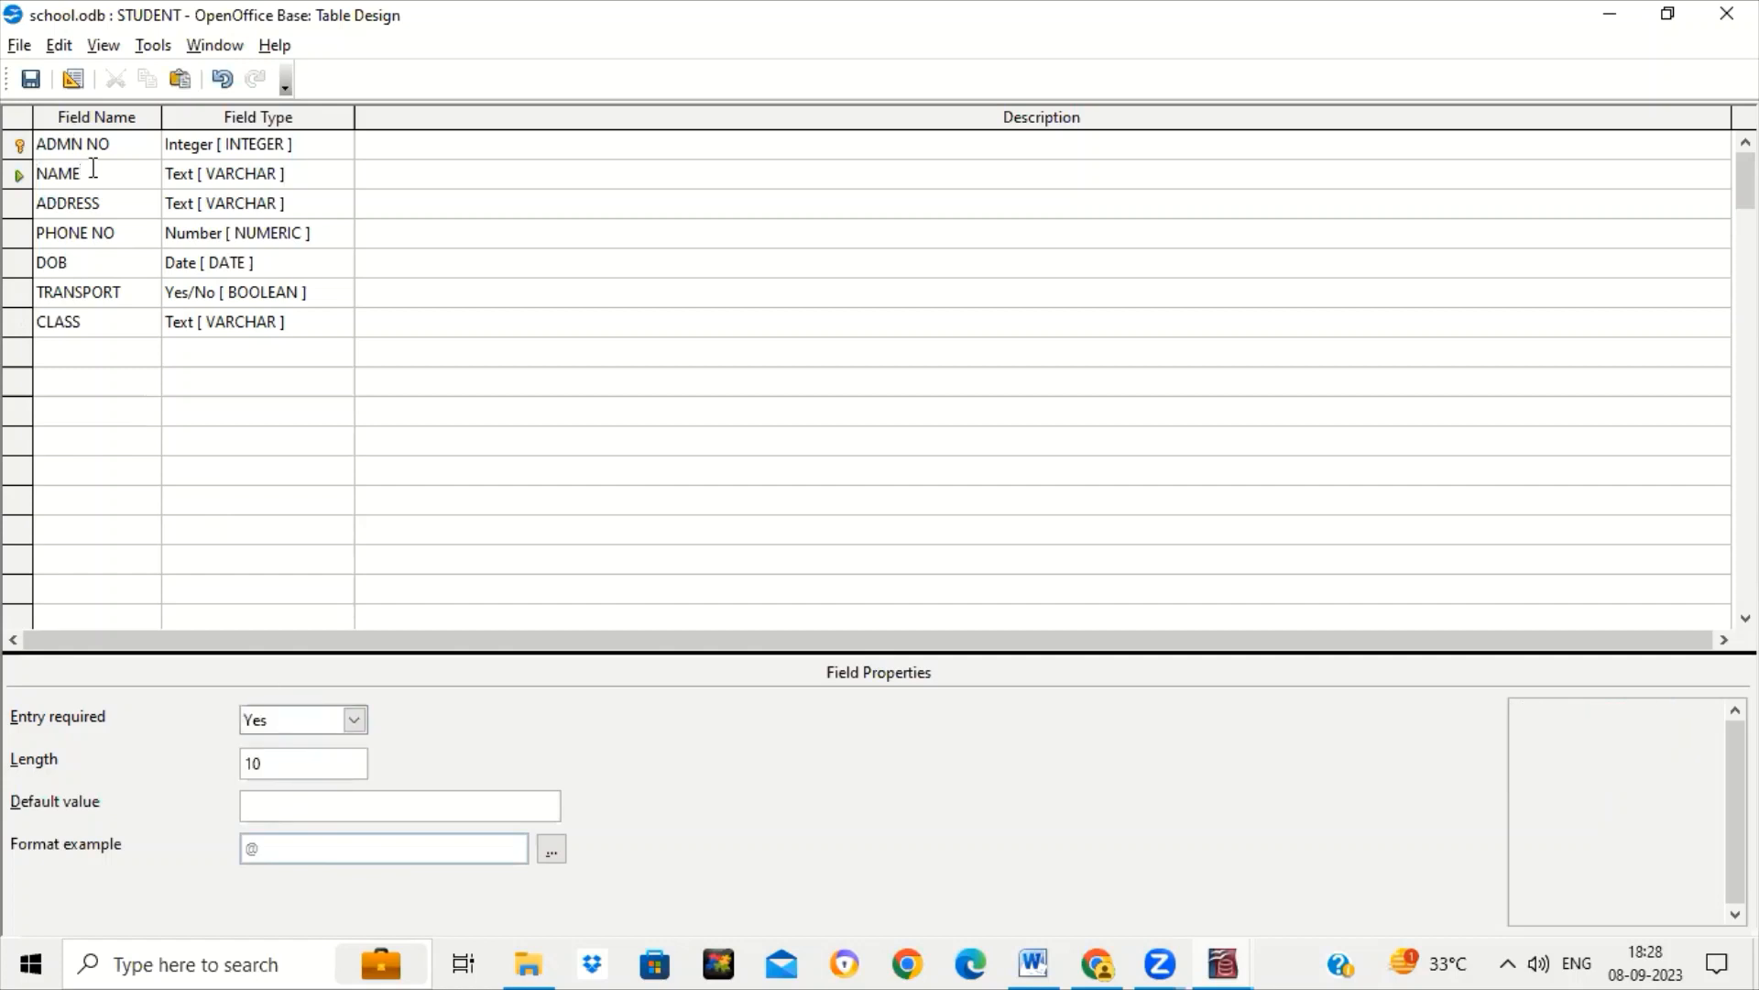
left_click(355, 720)
left_click(355, 719)
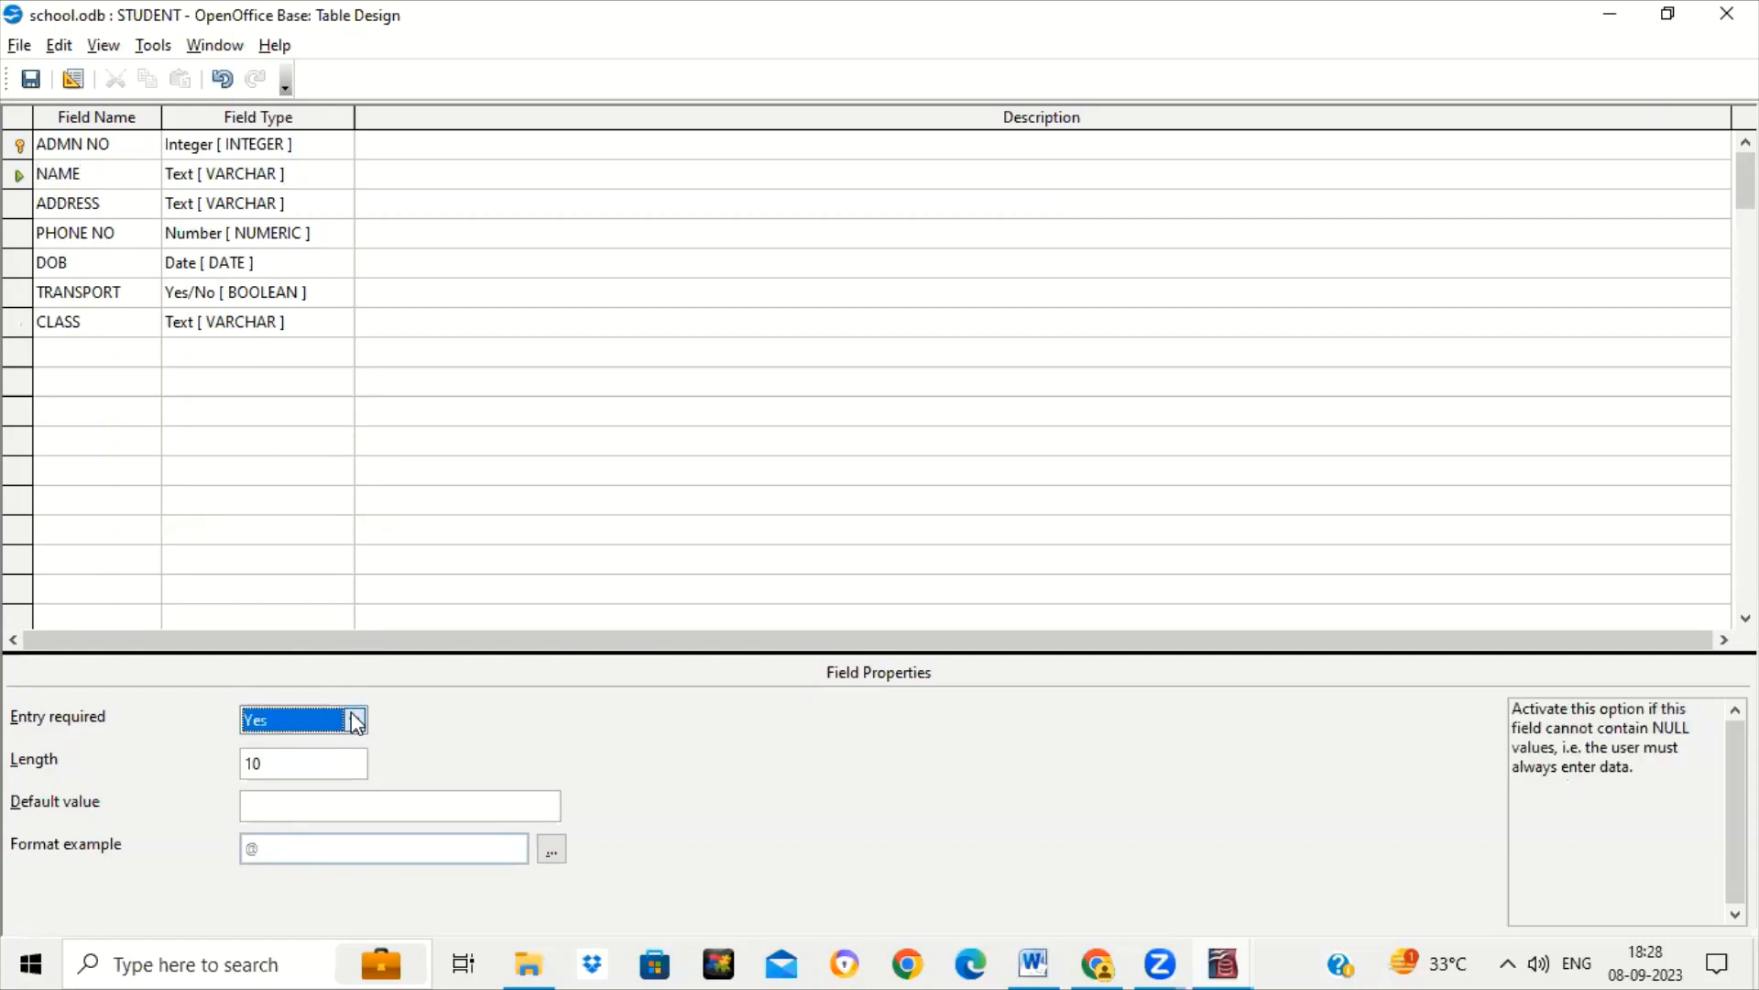
left_click(106, 178)
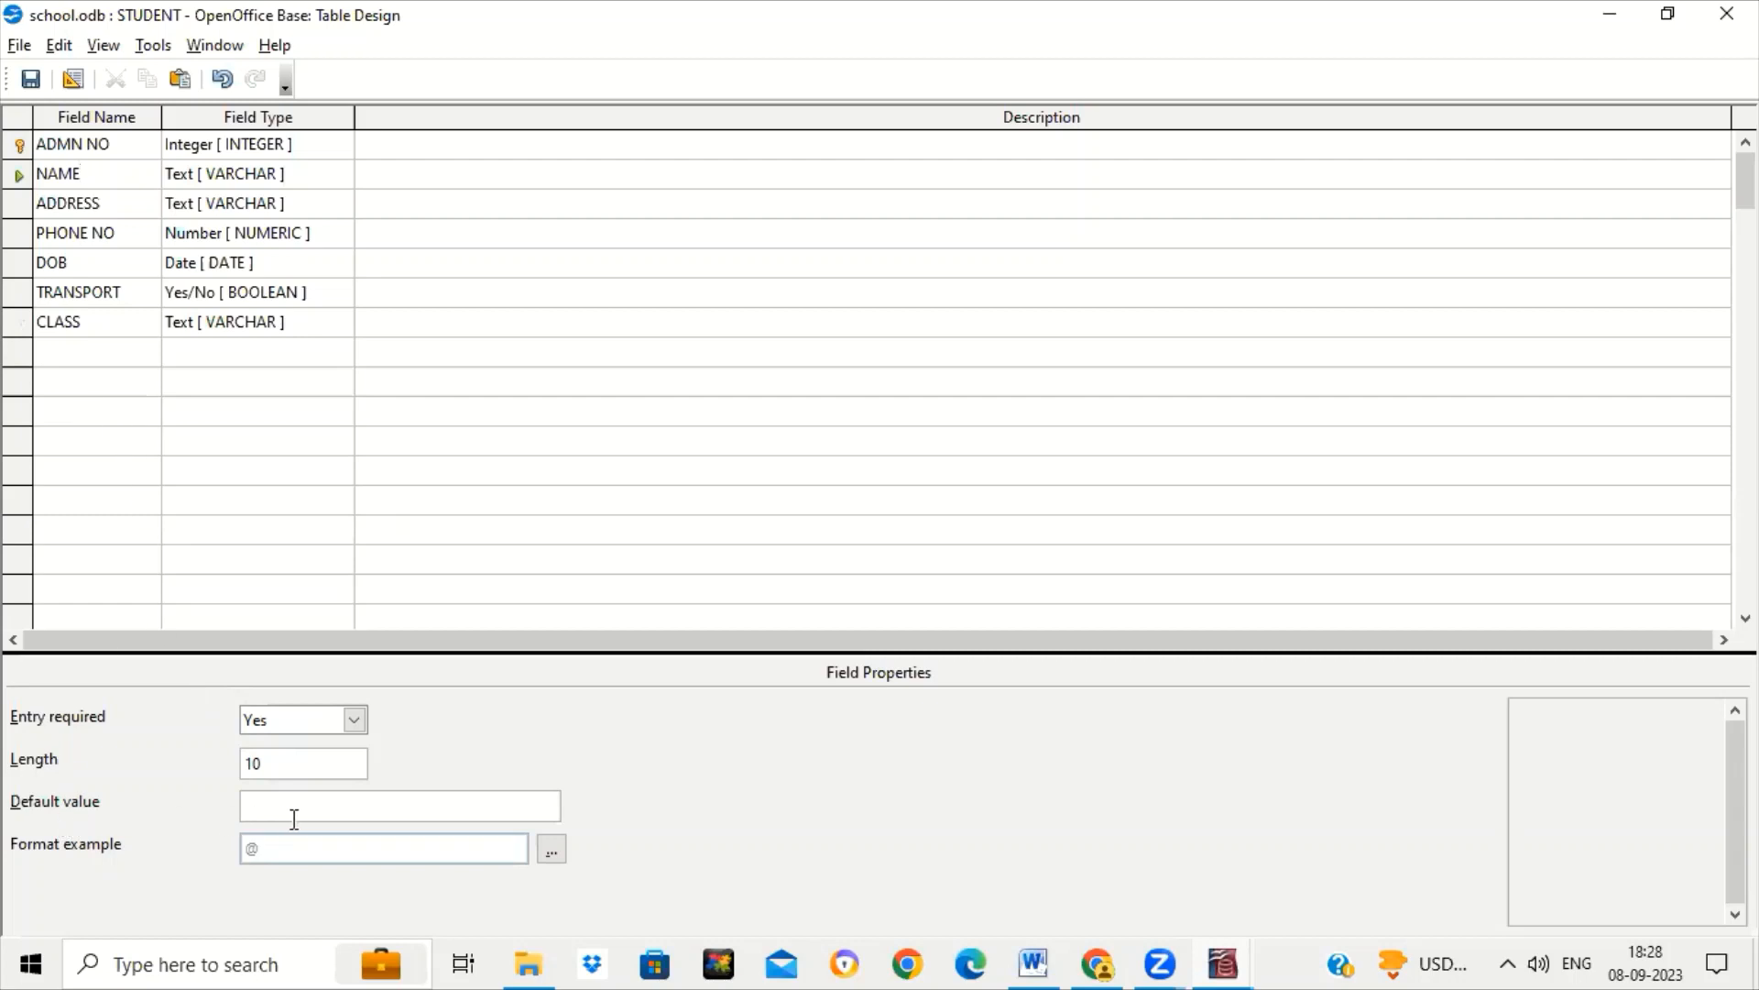
Review the CLASS and DOB settings, then save and close the STUDENT design.
left_click(103, 321)
left_click(127, 263)
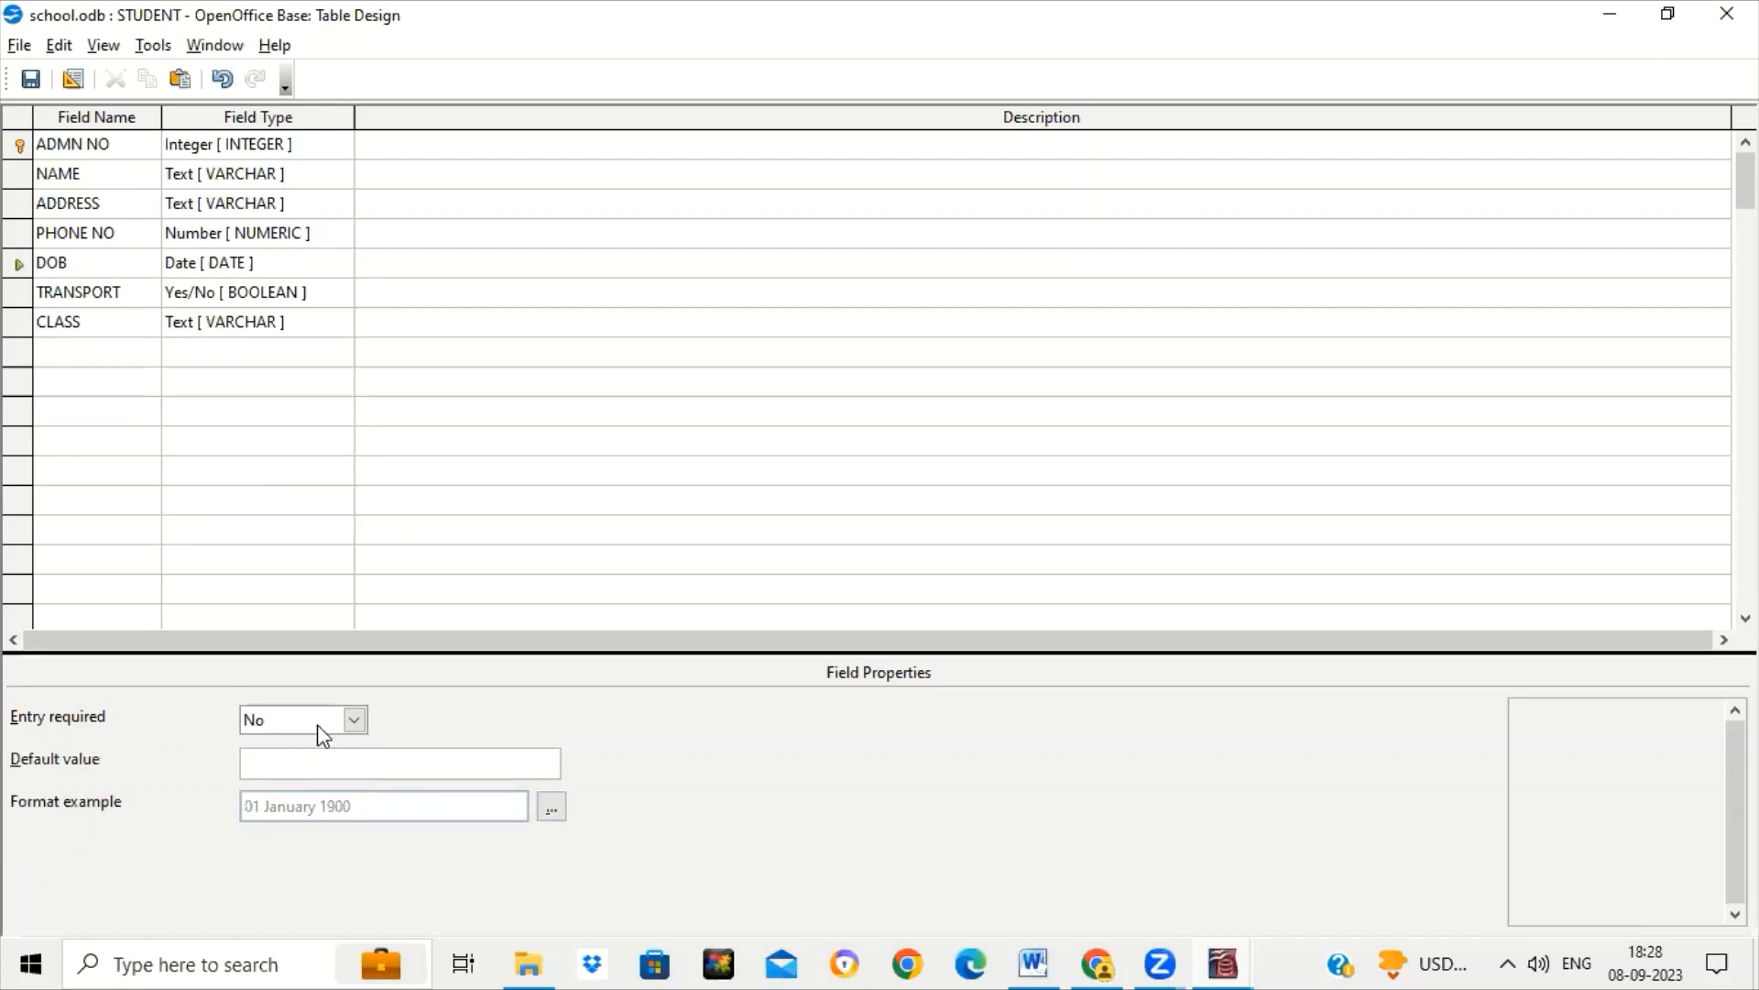
left_click(119, 175)
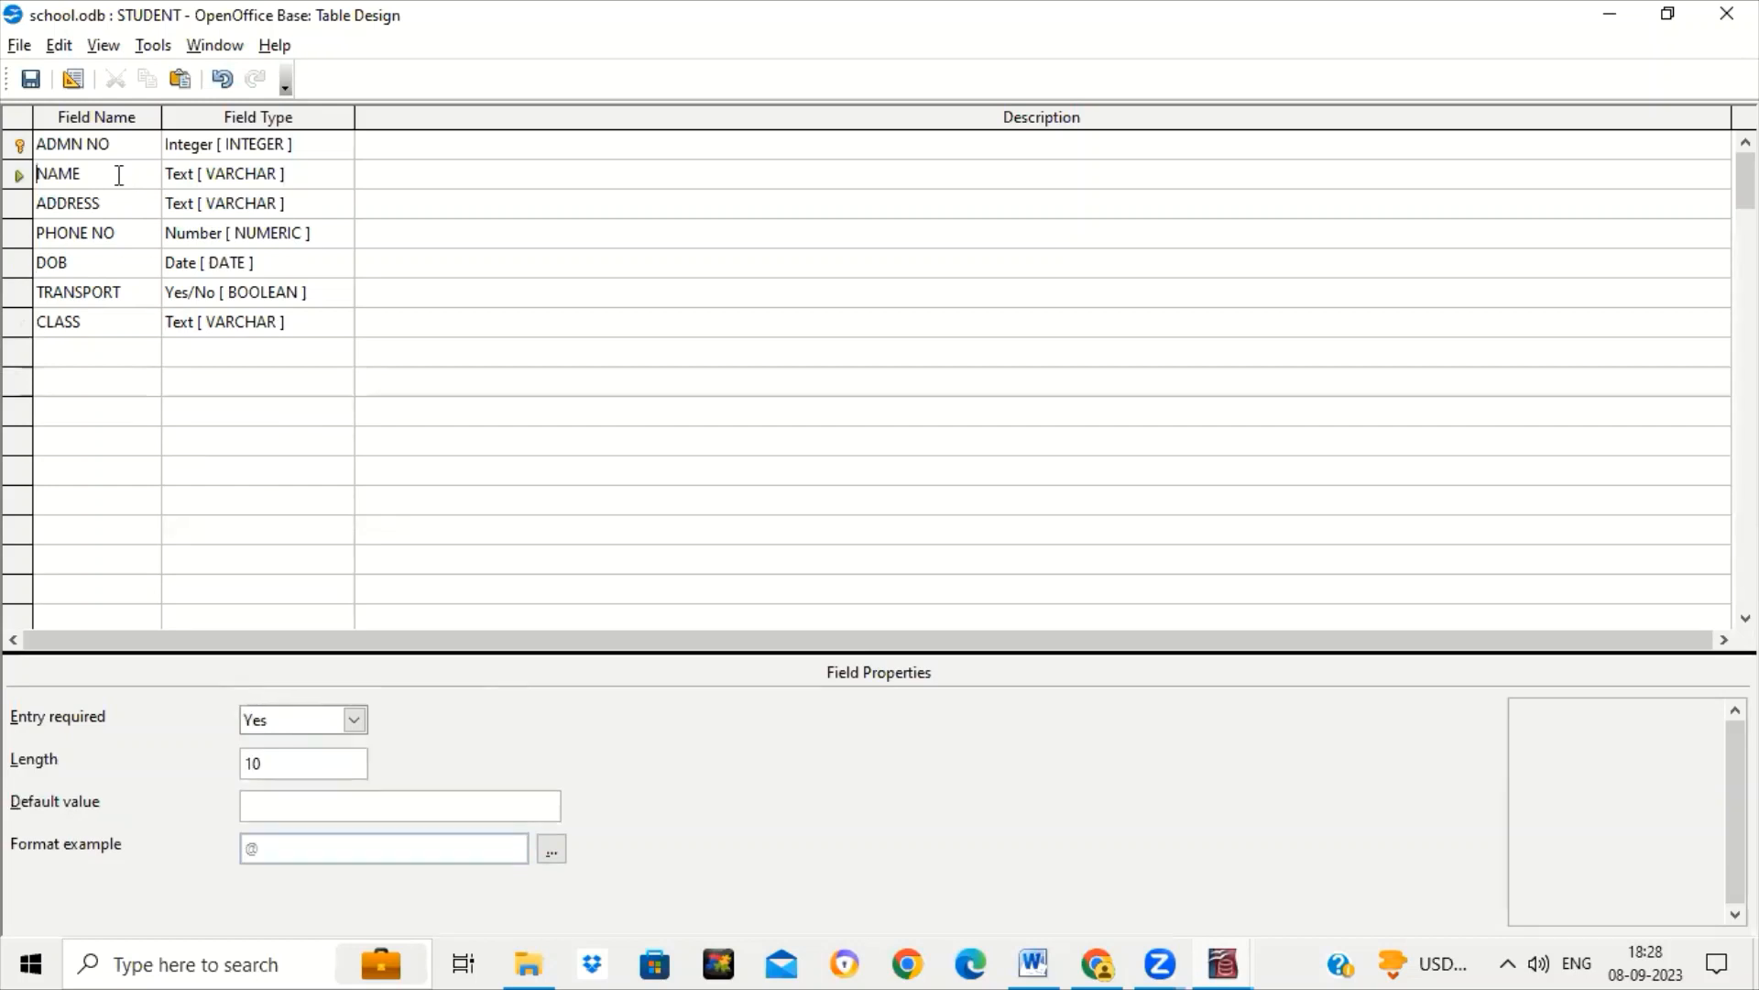
left_click(20, 71)
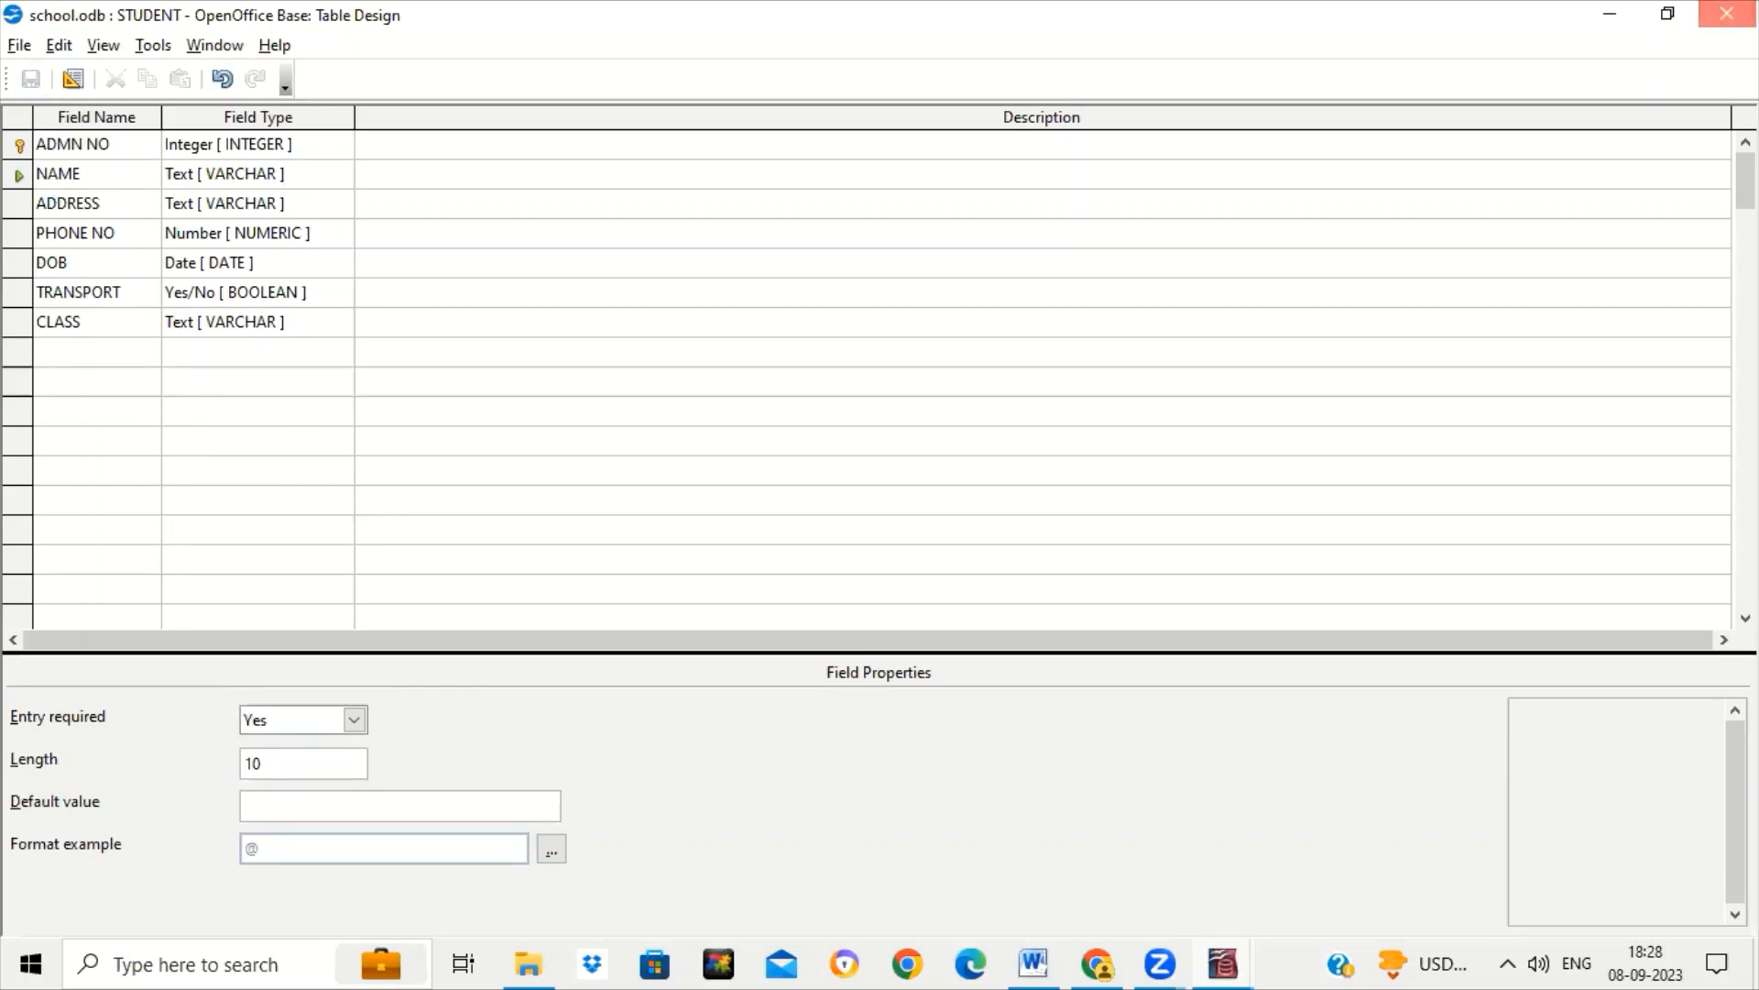
left_click(1726, 14)
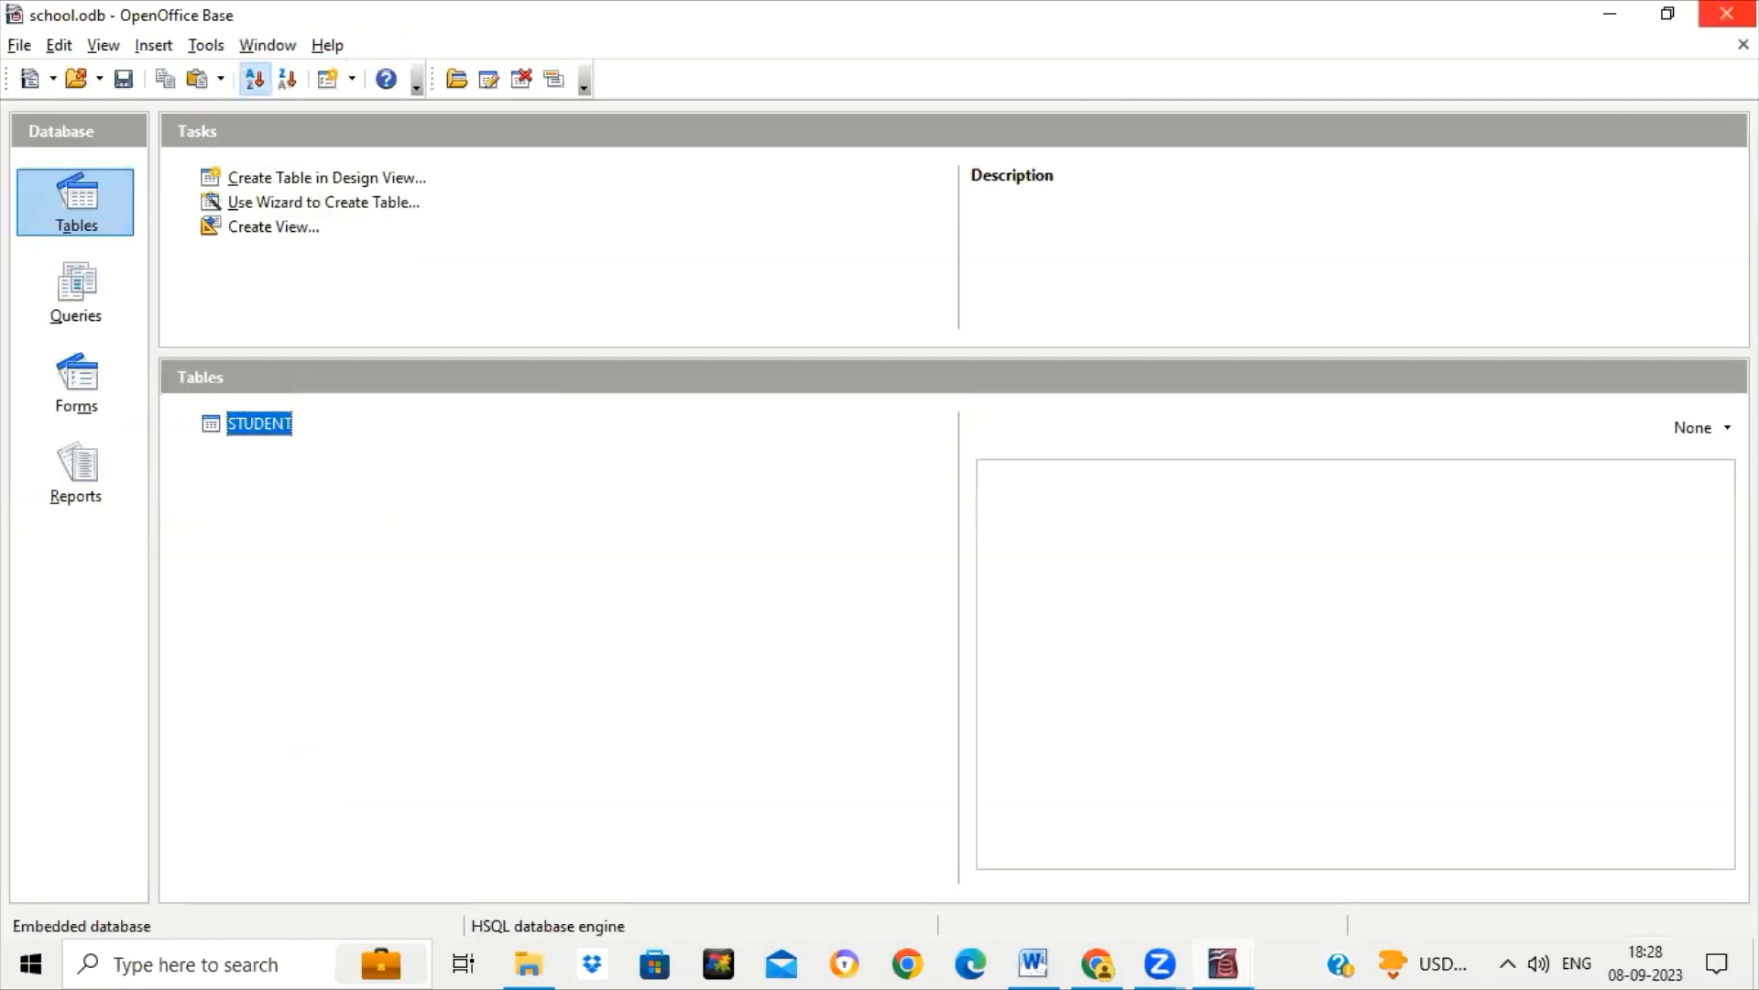
Open STUDENT's records and widen the CLASS and DOB columns.
double_click(259, 423)
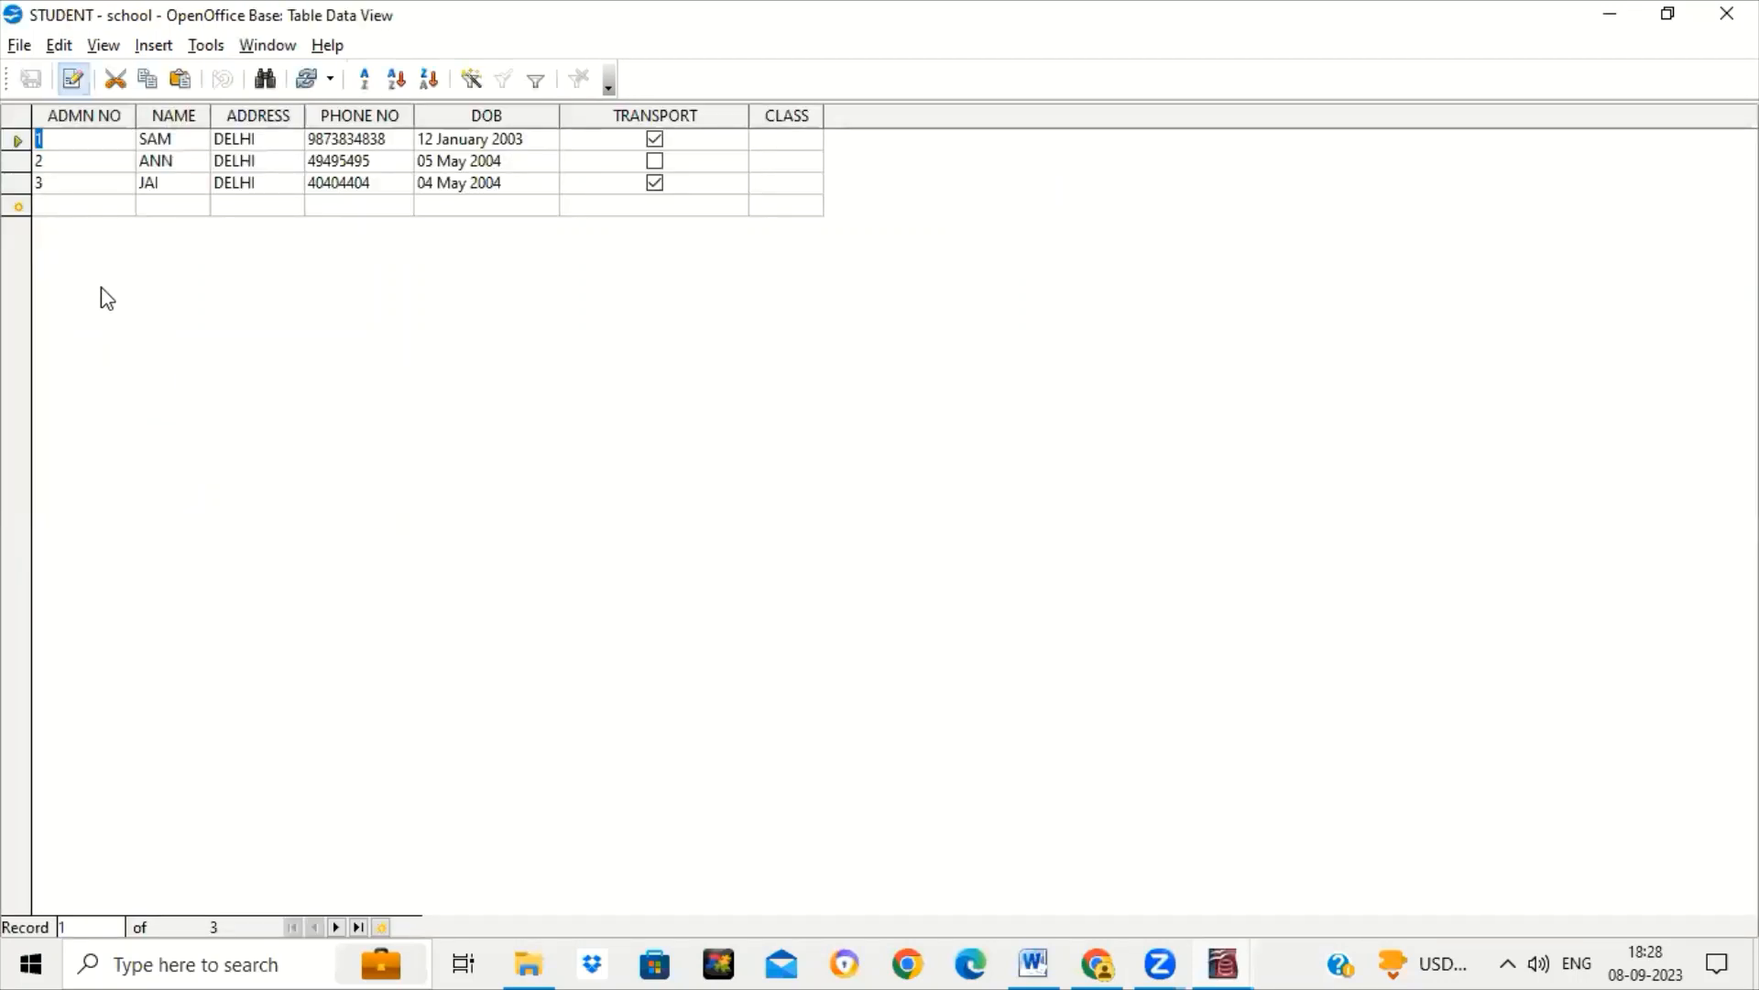
left_click(81, 203)
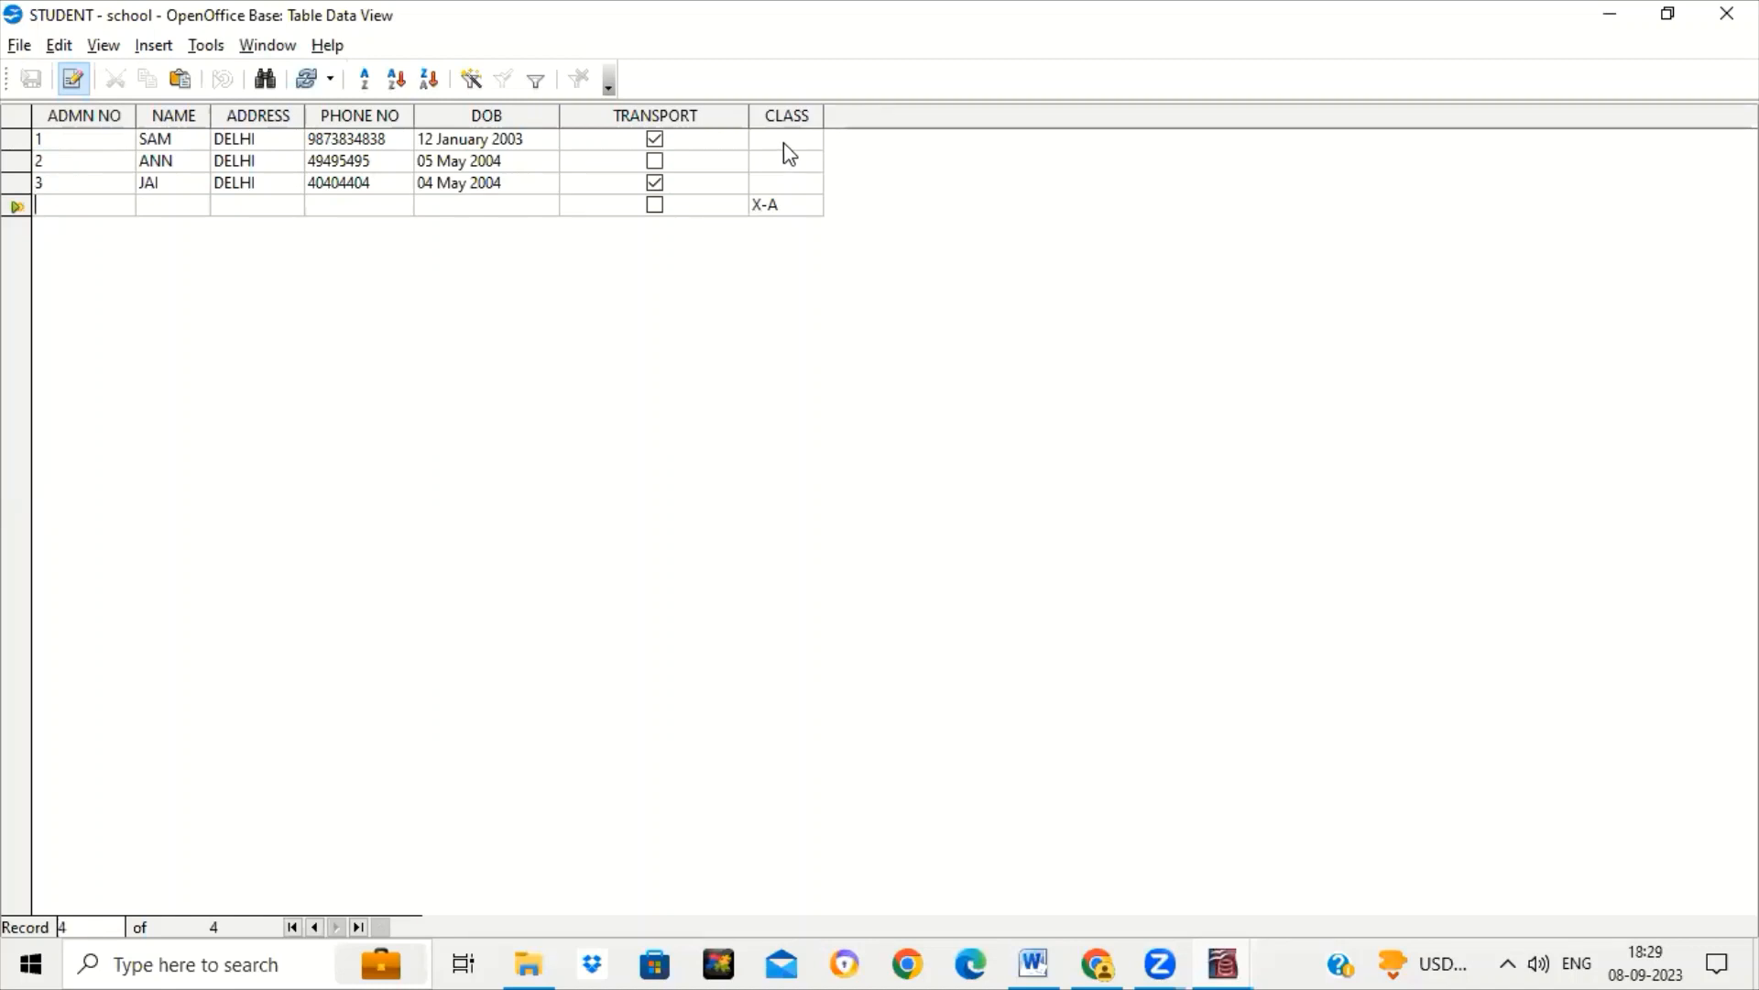
left_click_drag(824, 115, 902, 122)
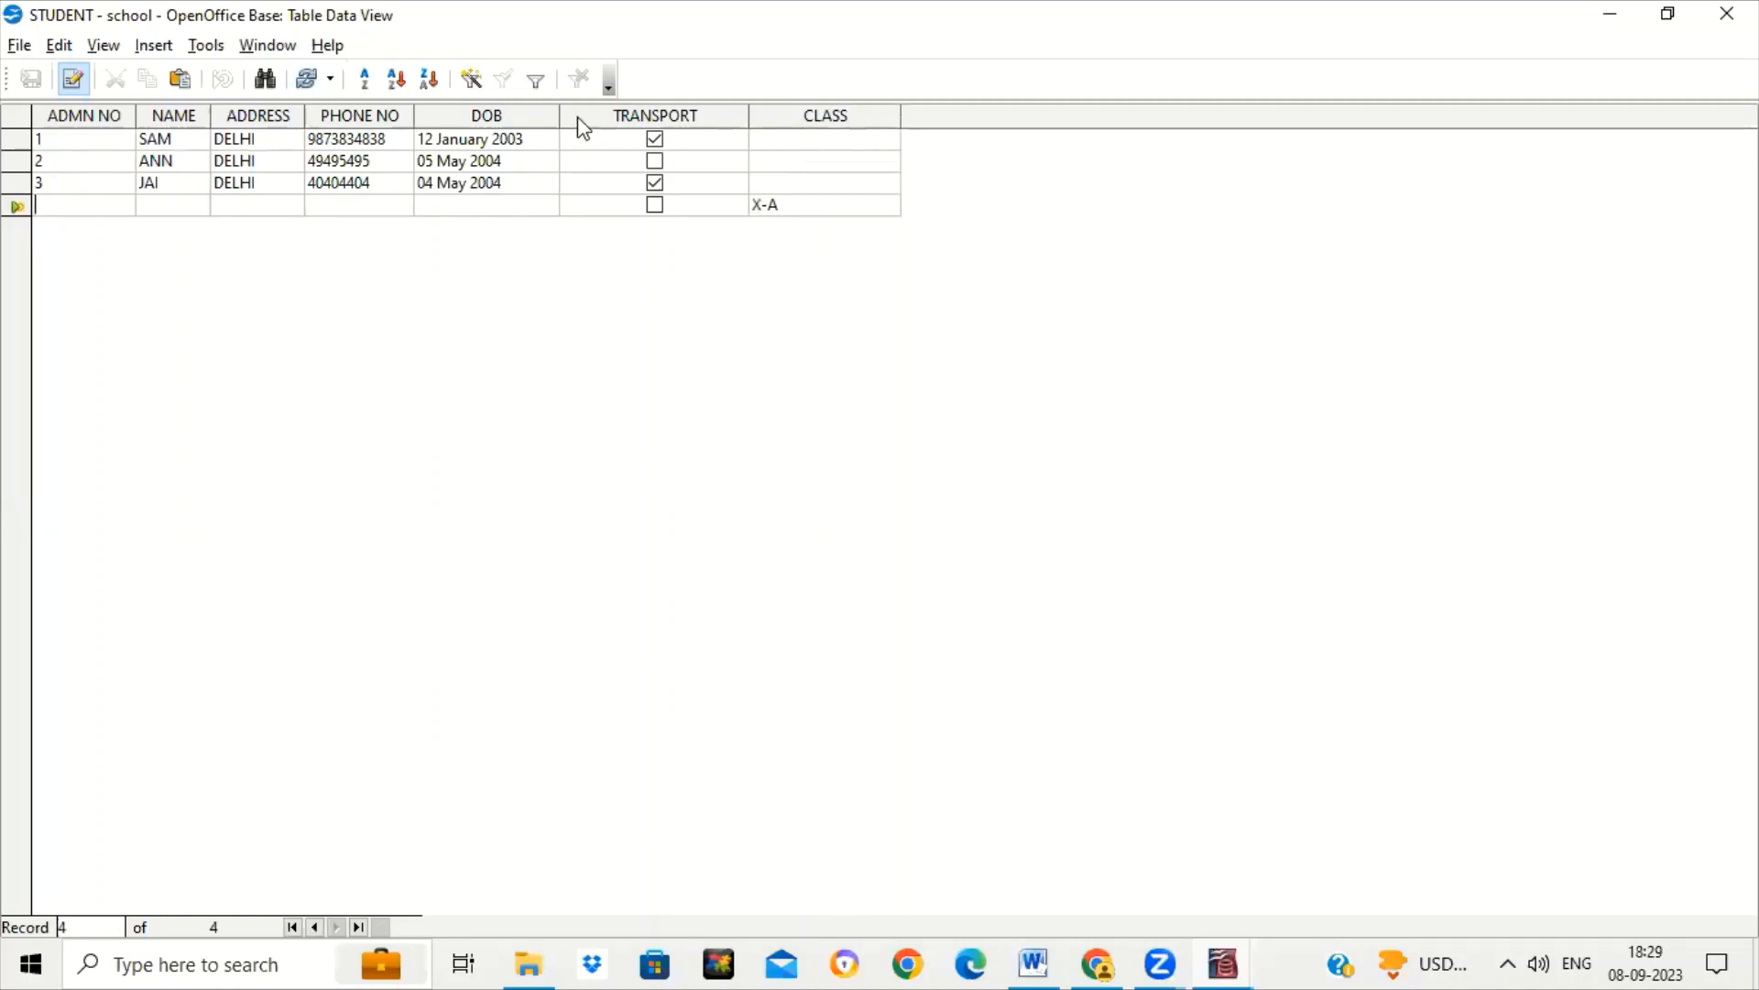
left_click_drag(561, 114, 592, 114)
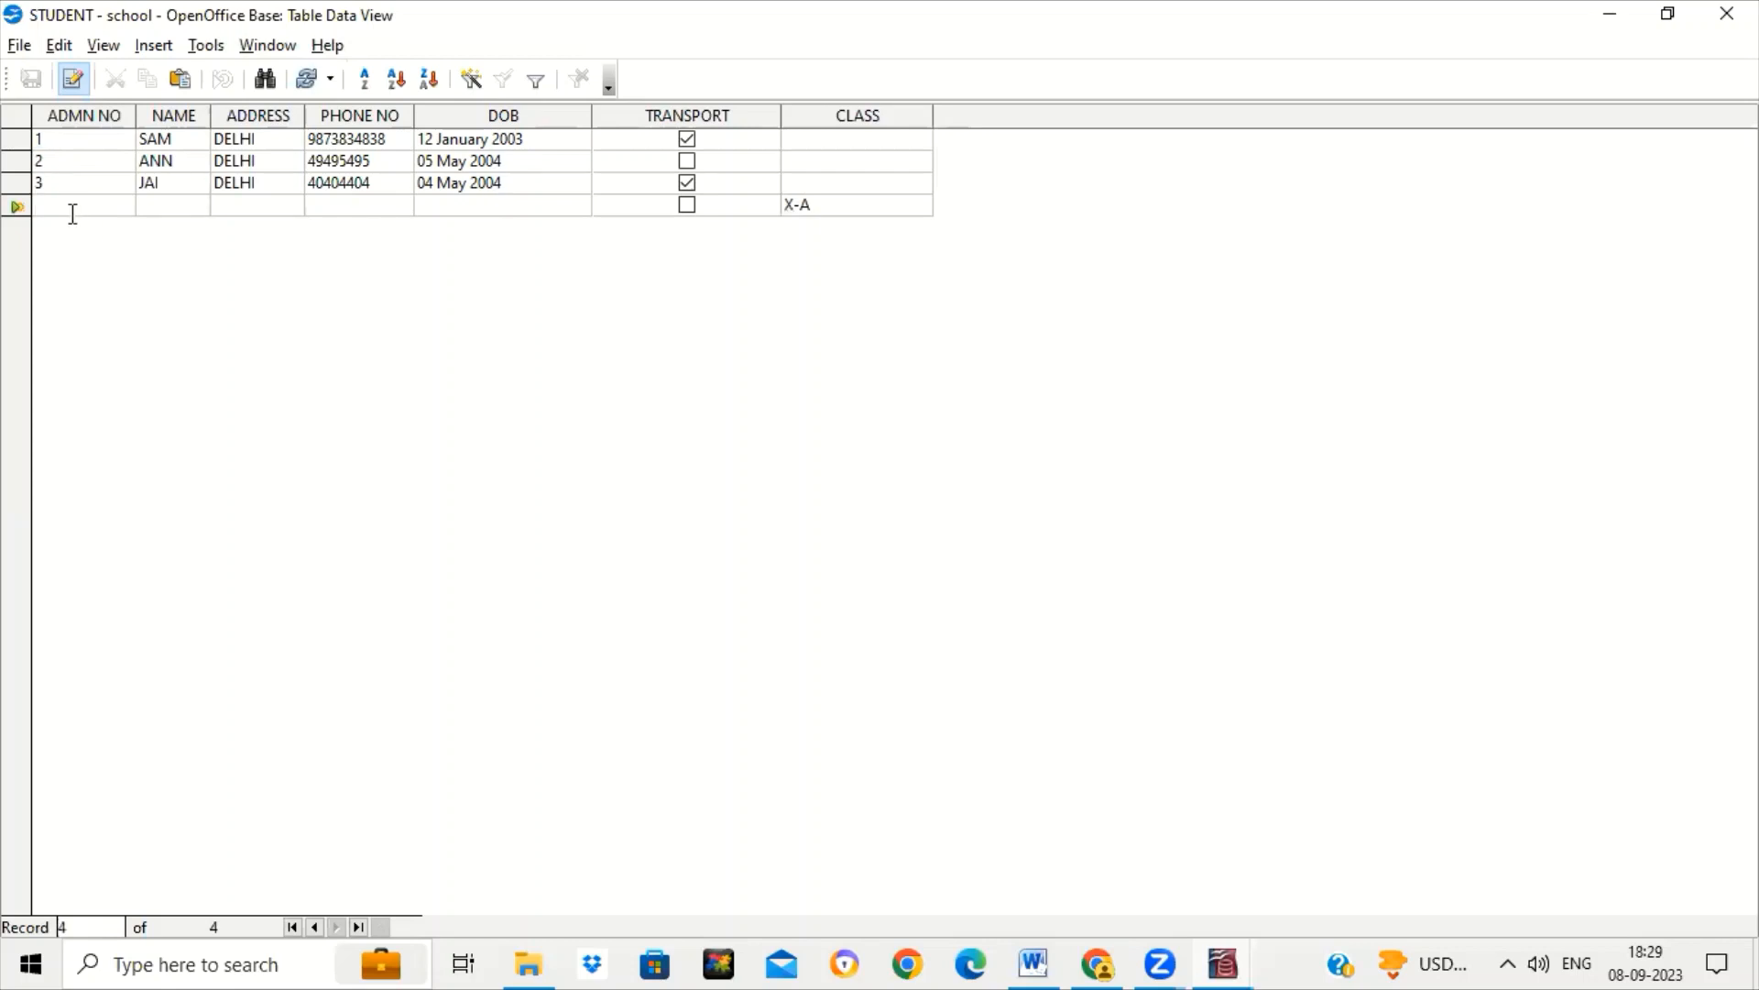
Tab through the empty new row without keeping an admission number, then close the table.
type("4")
key("BackSpace")
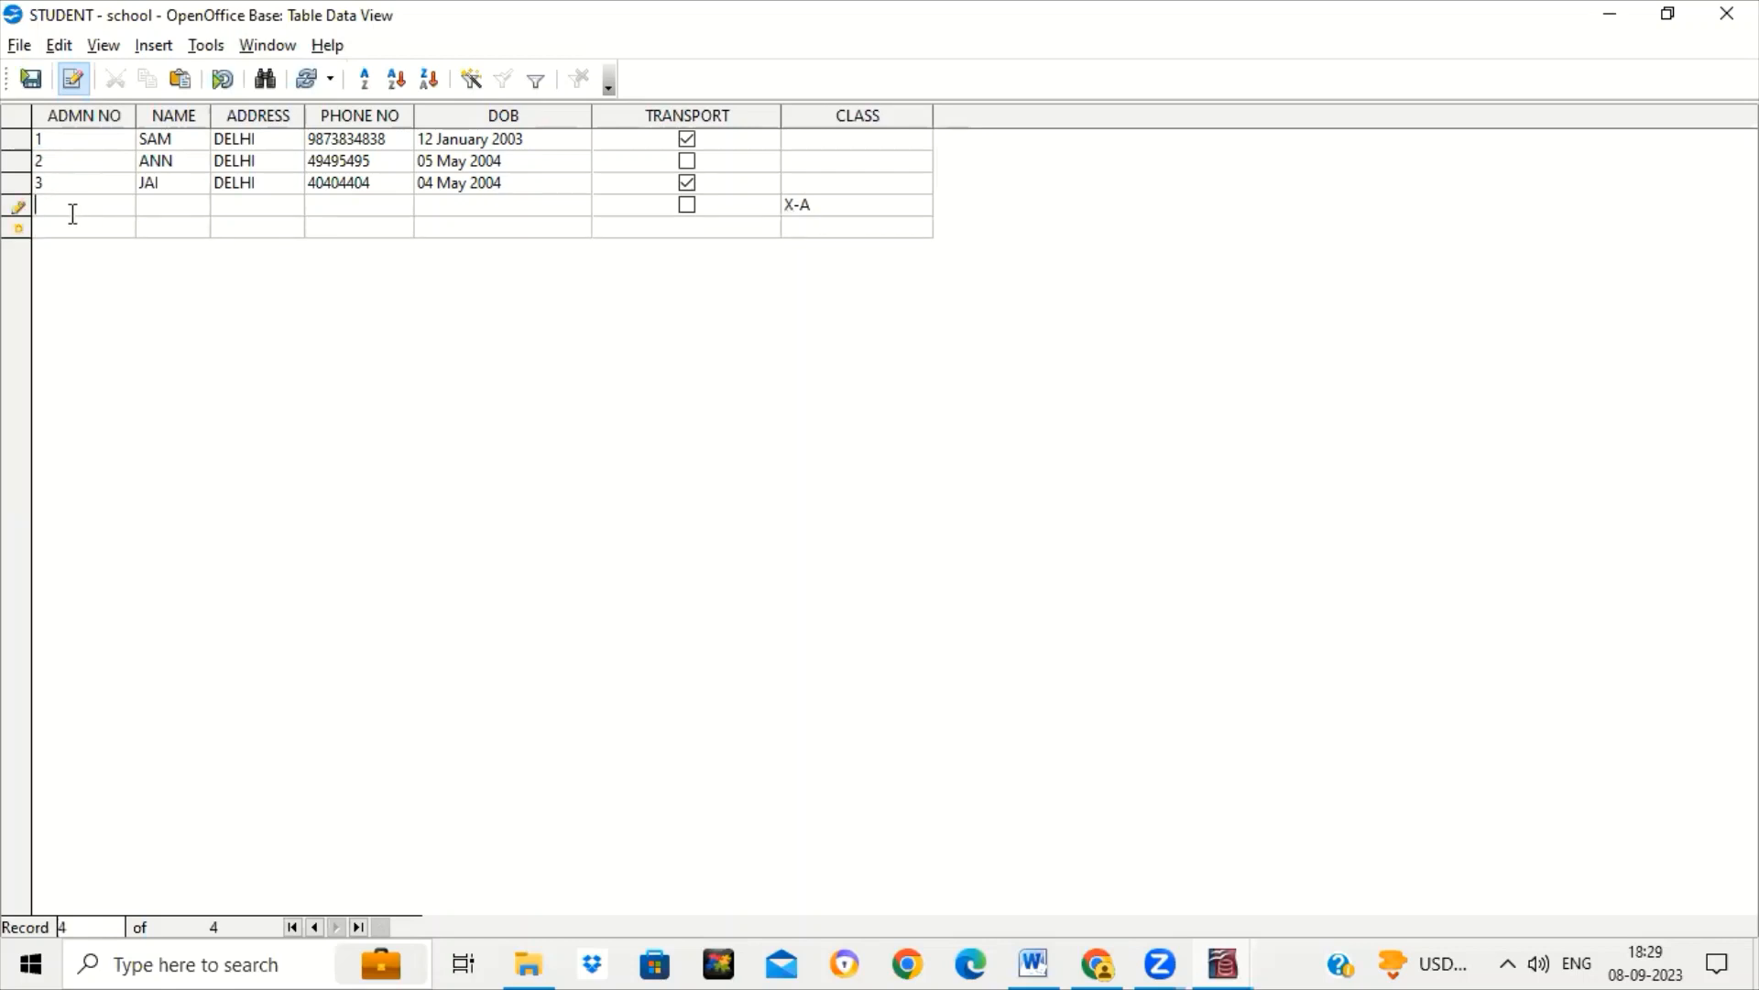
key("Tab")
key("Tab")
key("Tab")
key("Tab")
key("Tab")
key("Tab")
key("Tab")
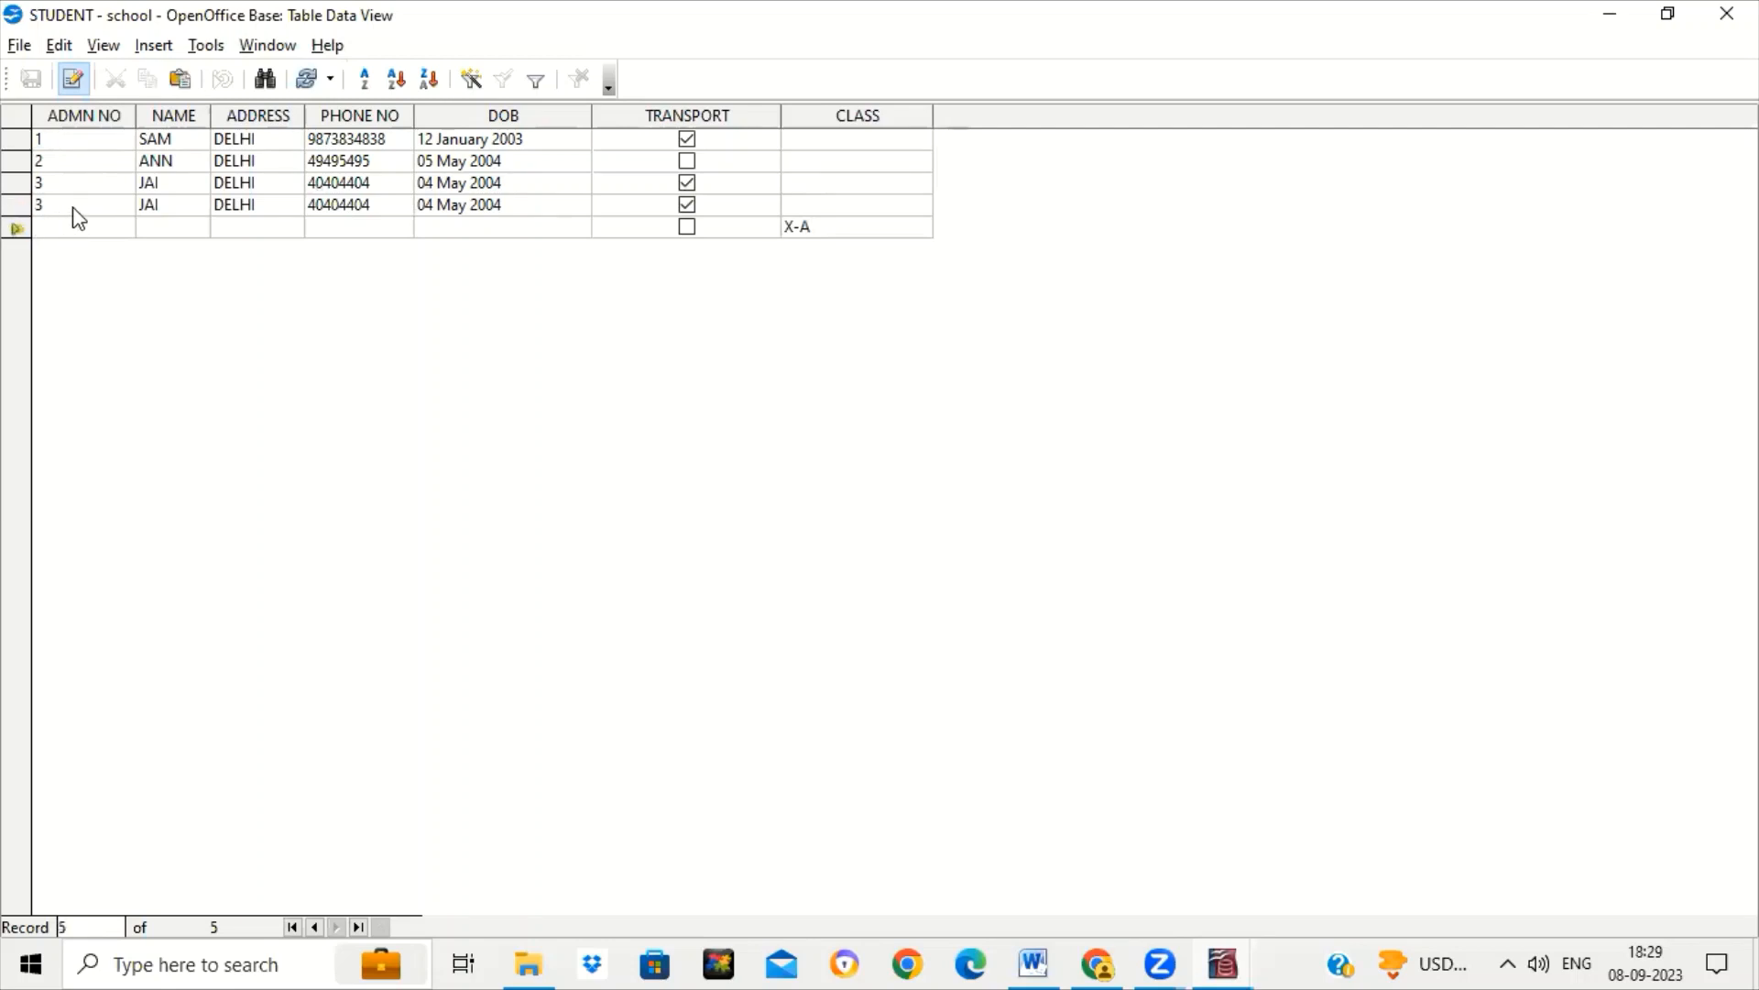
key("Tab")
left_click(1726, 14)
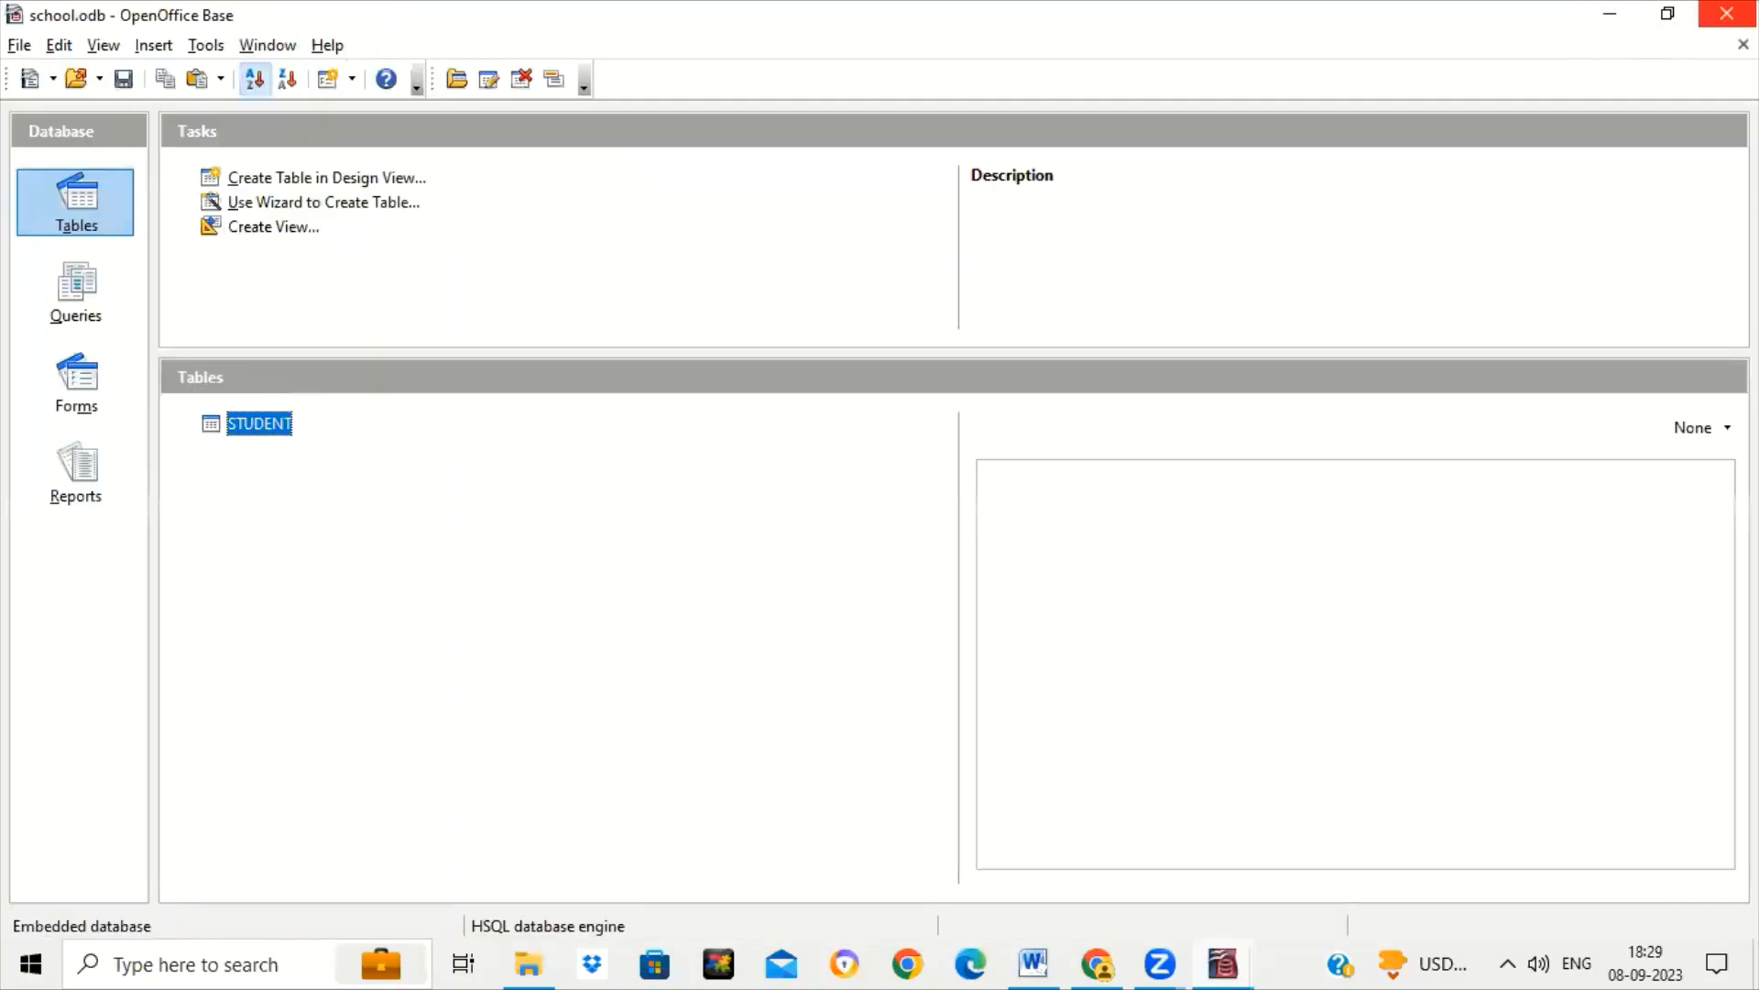
Reopen STUDENT and try saving a new row without an admission number, dismissing the insertion error.
double_click(229, 423)
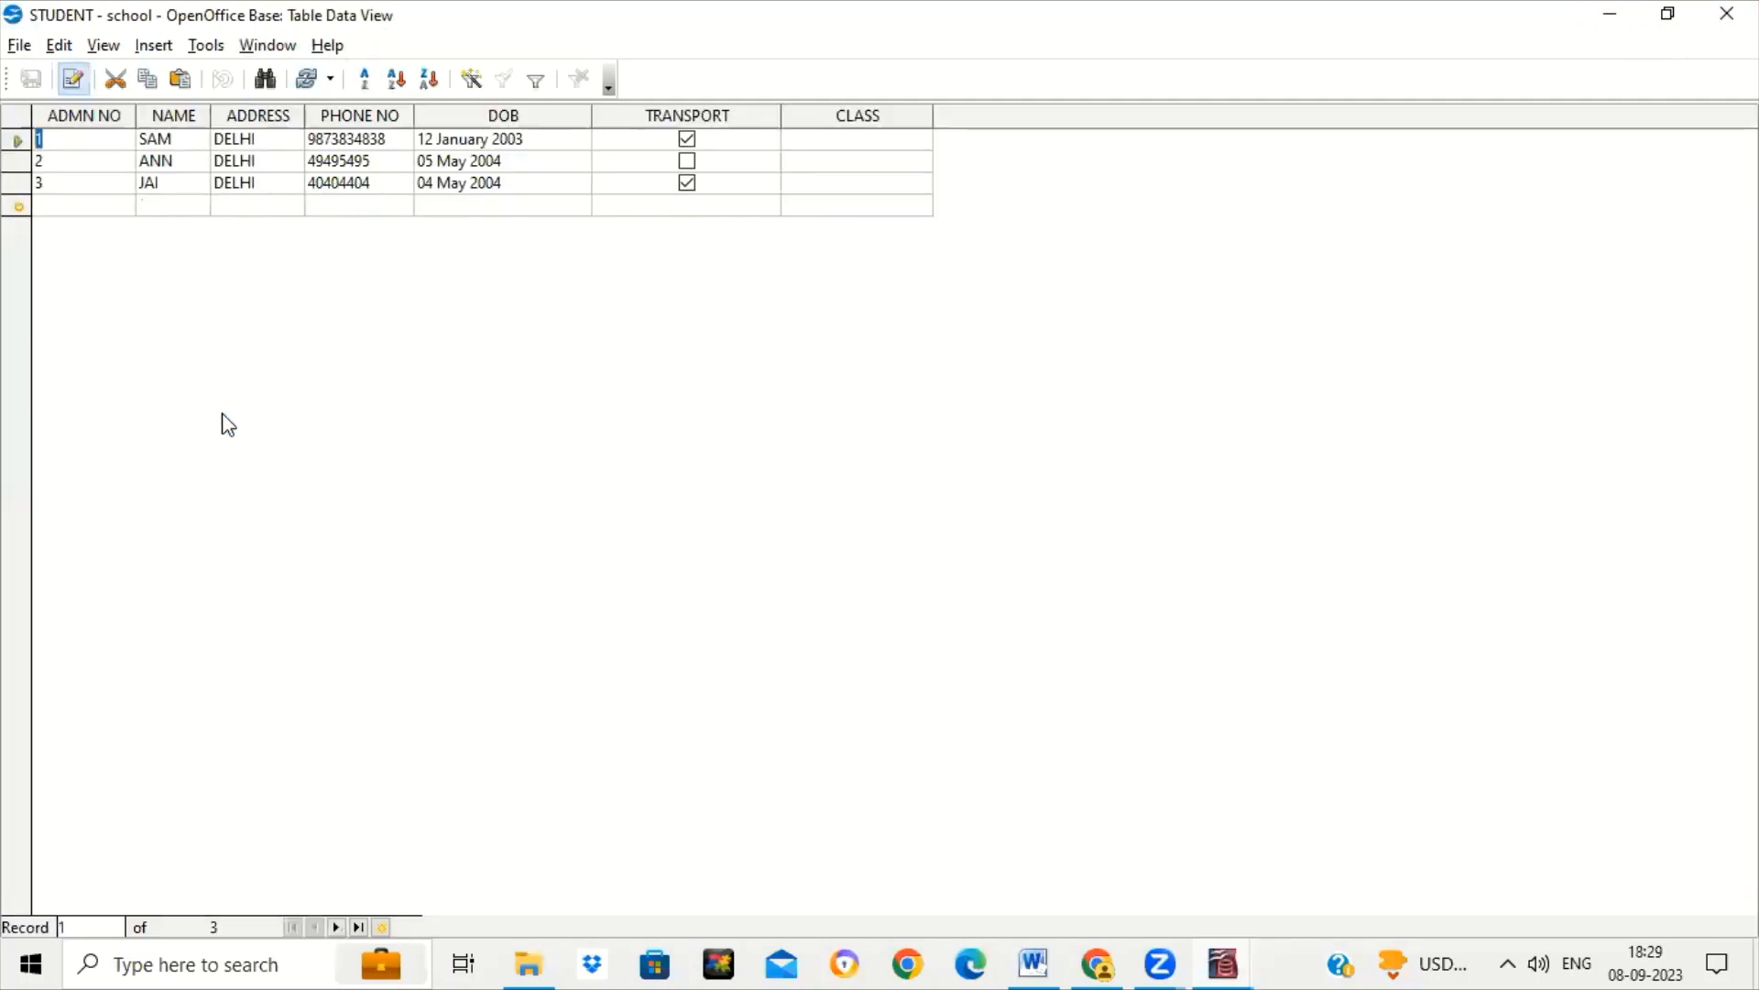
left_click(81, 202)
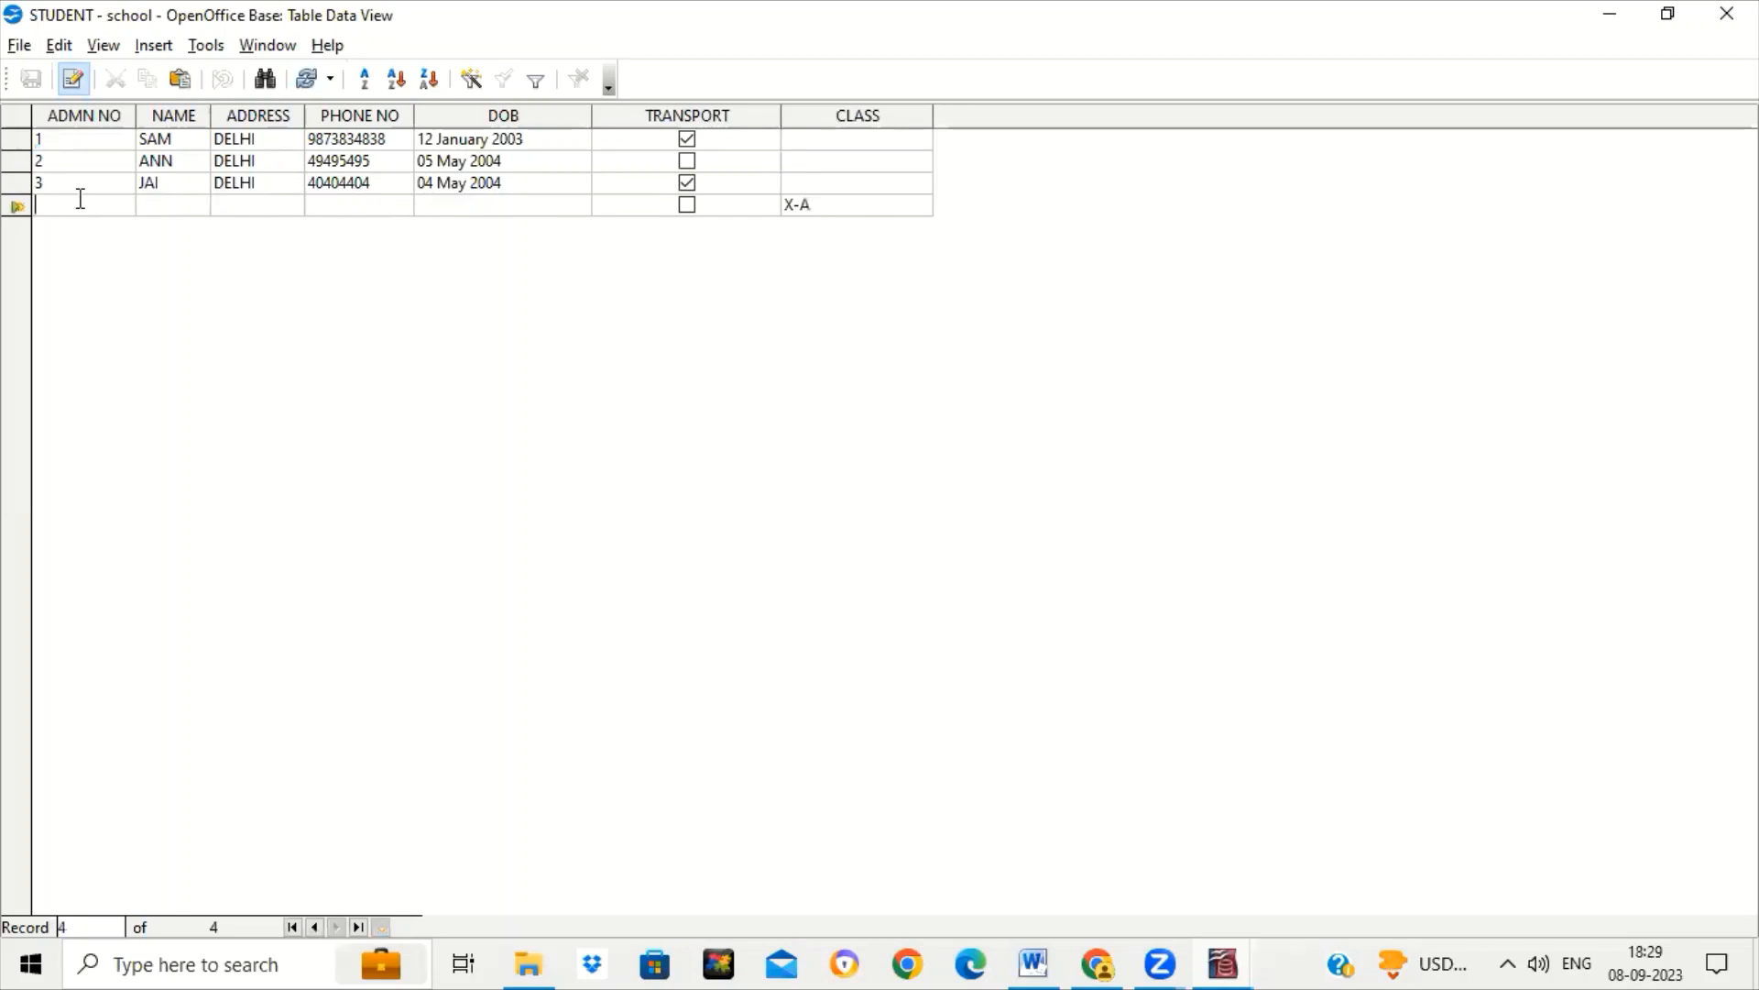
type("4")
key("Tab")
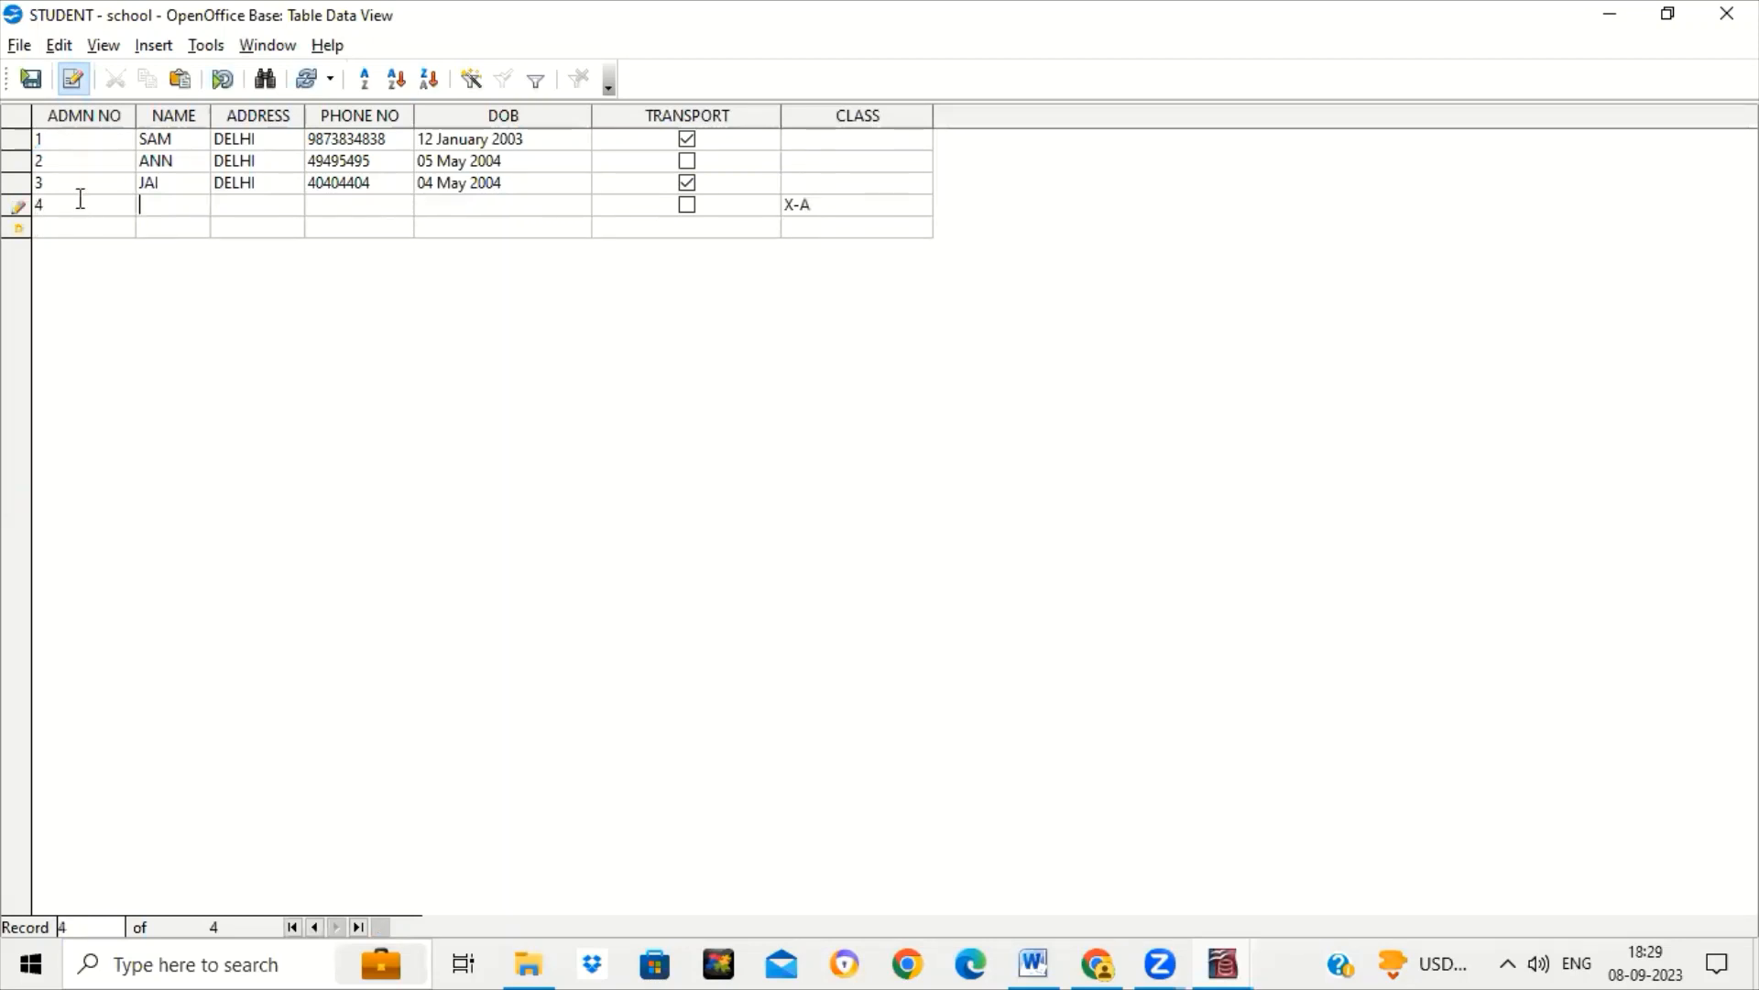
left_click(80, 199)
key("BackSpace")
key("Tab")
key("Tab")
key("Tab")
key("Tab")
key("Tab")
key("Tab")
key("Tab")
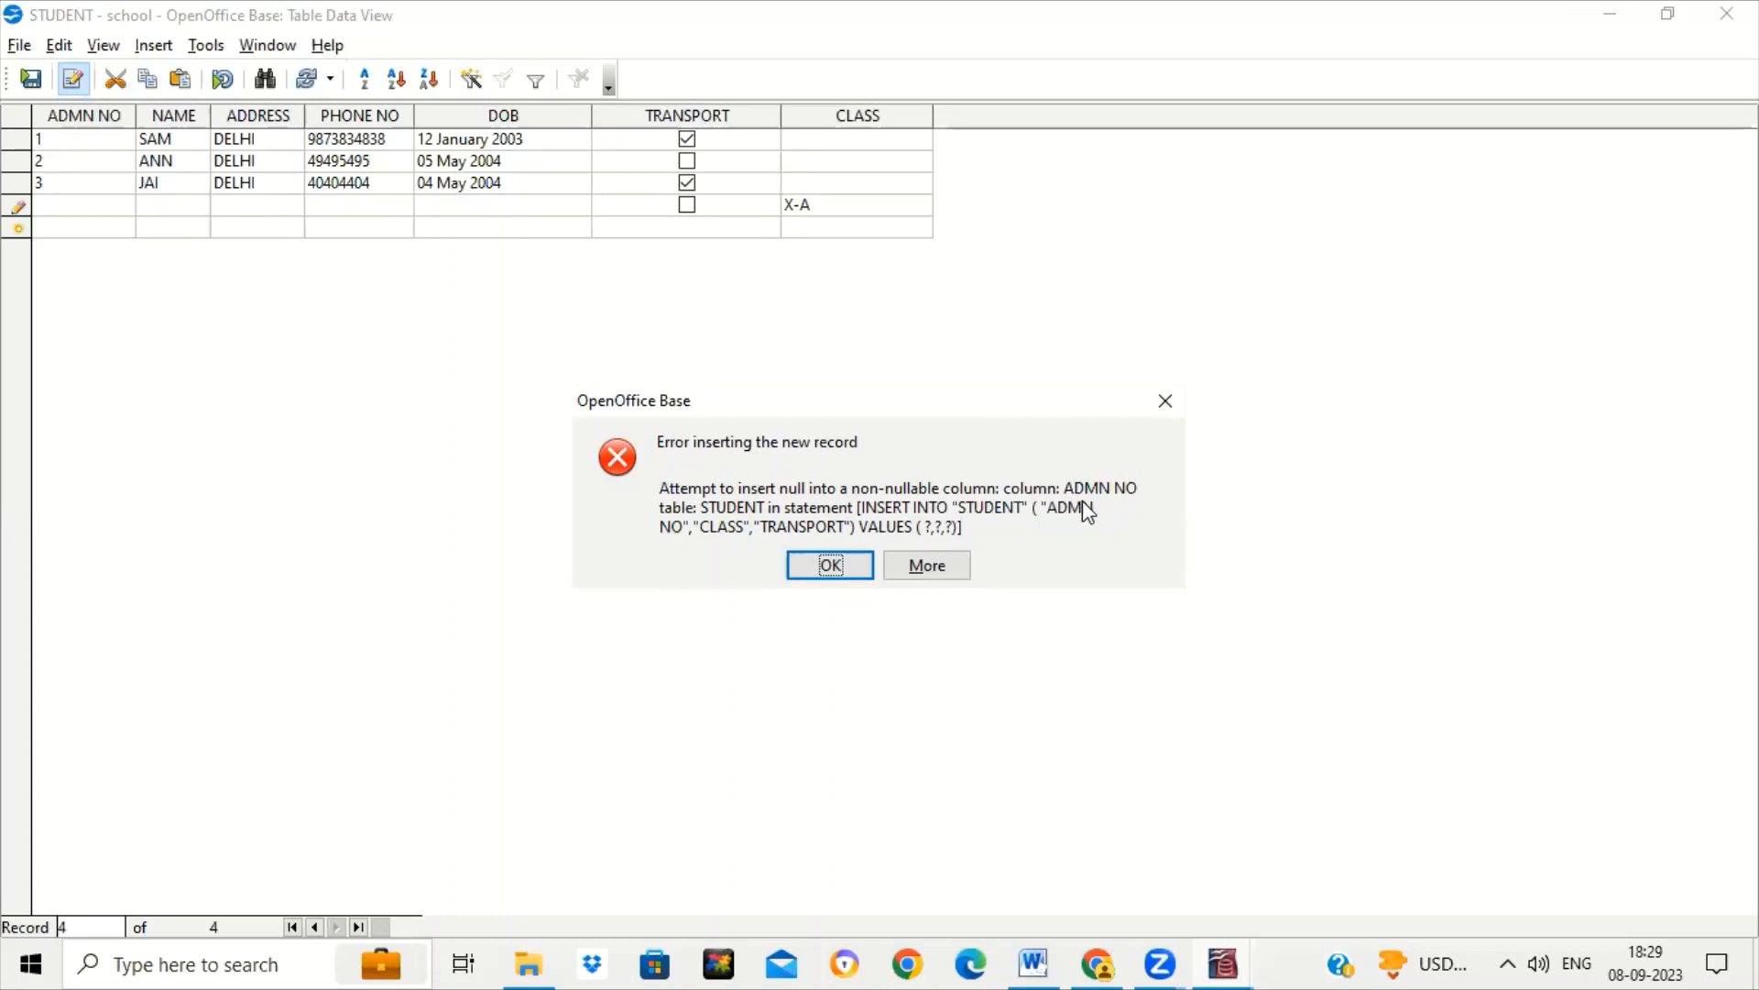
left_click(843, 570)
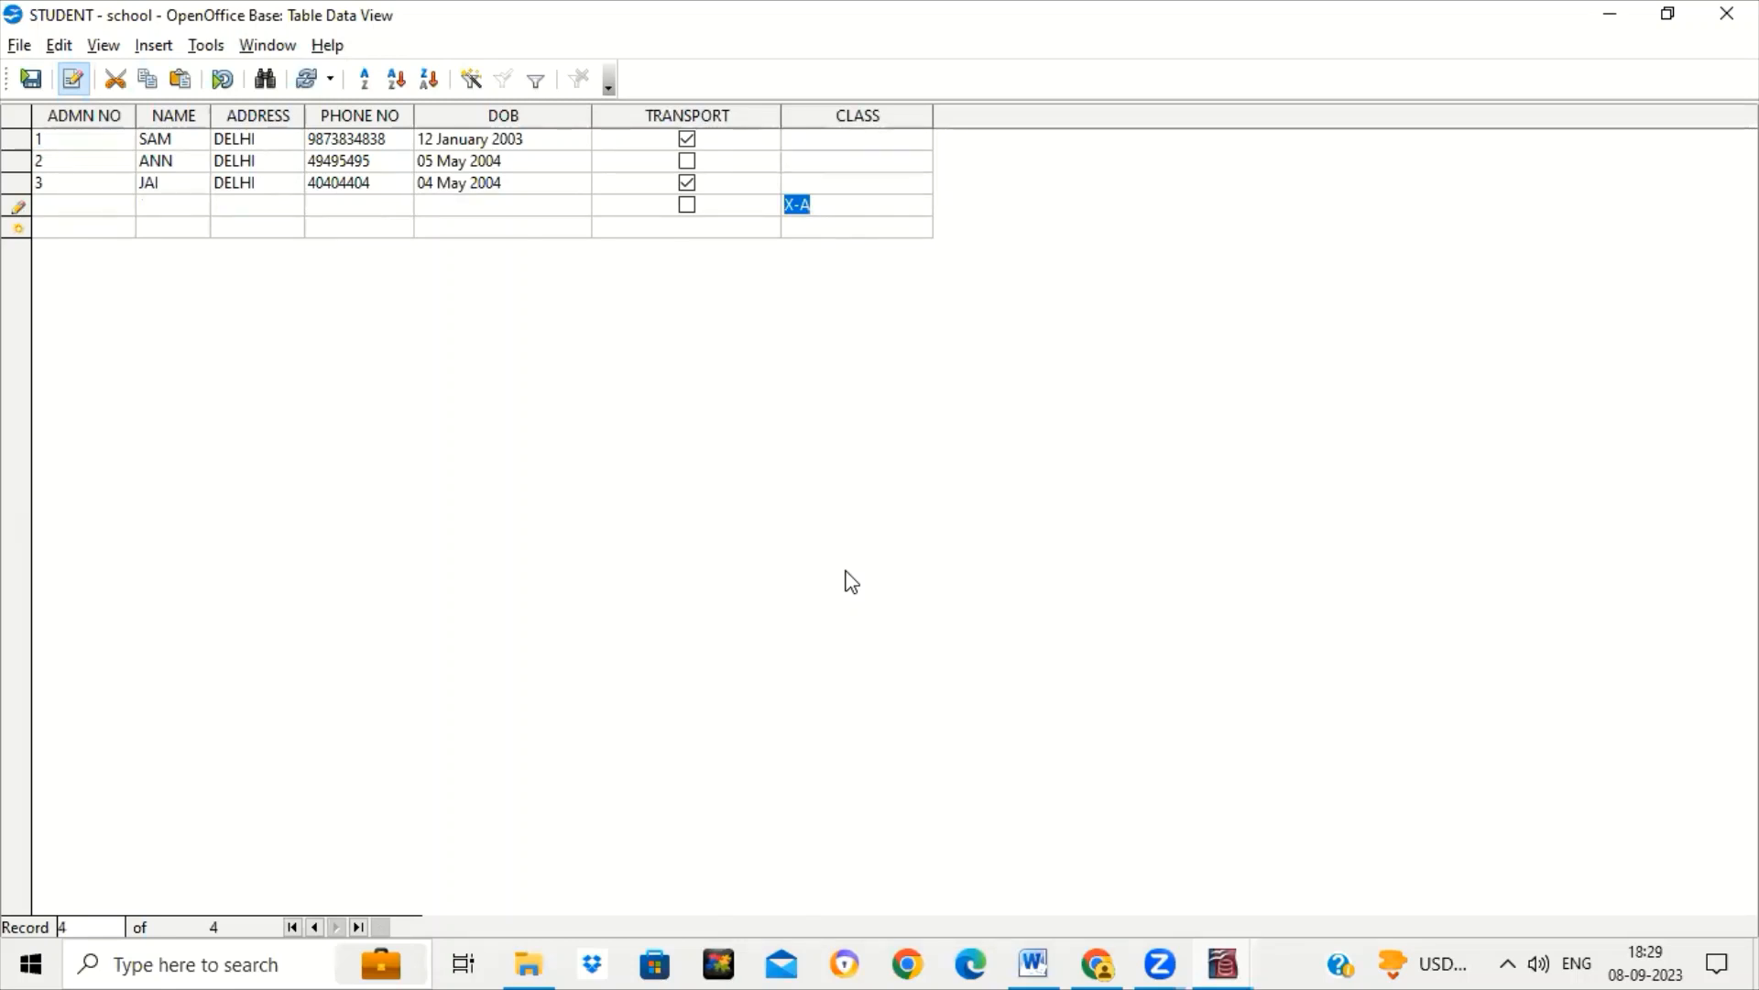
Retry the new row with admission number 3, dismissing the repeated empty-NAME errors.
left_click(88, 200)
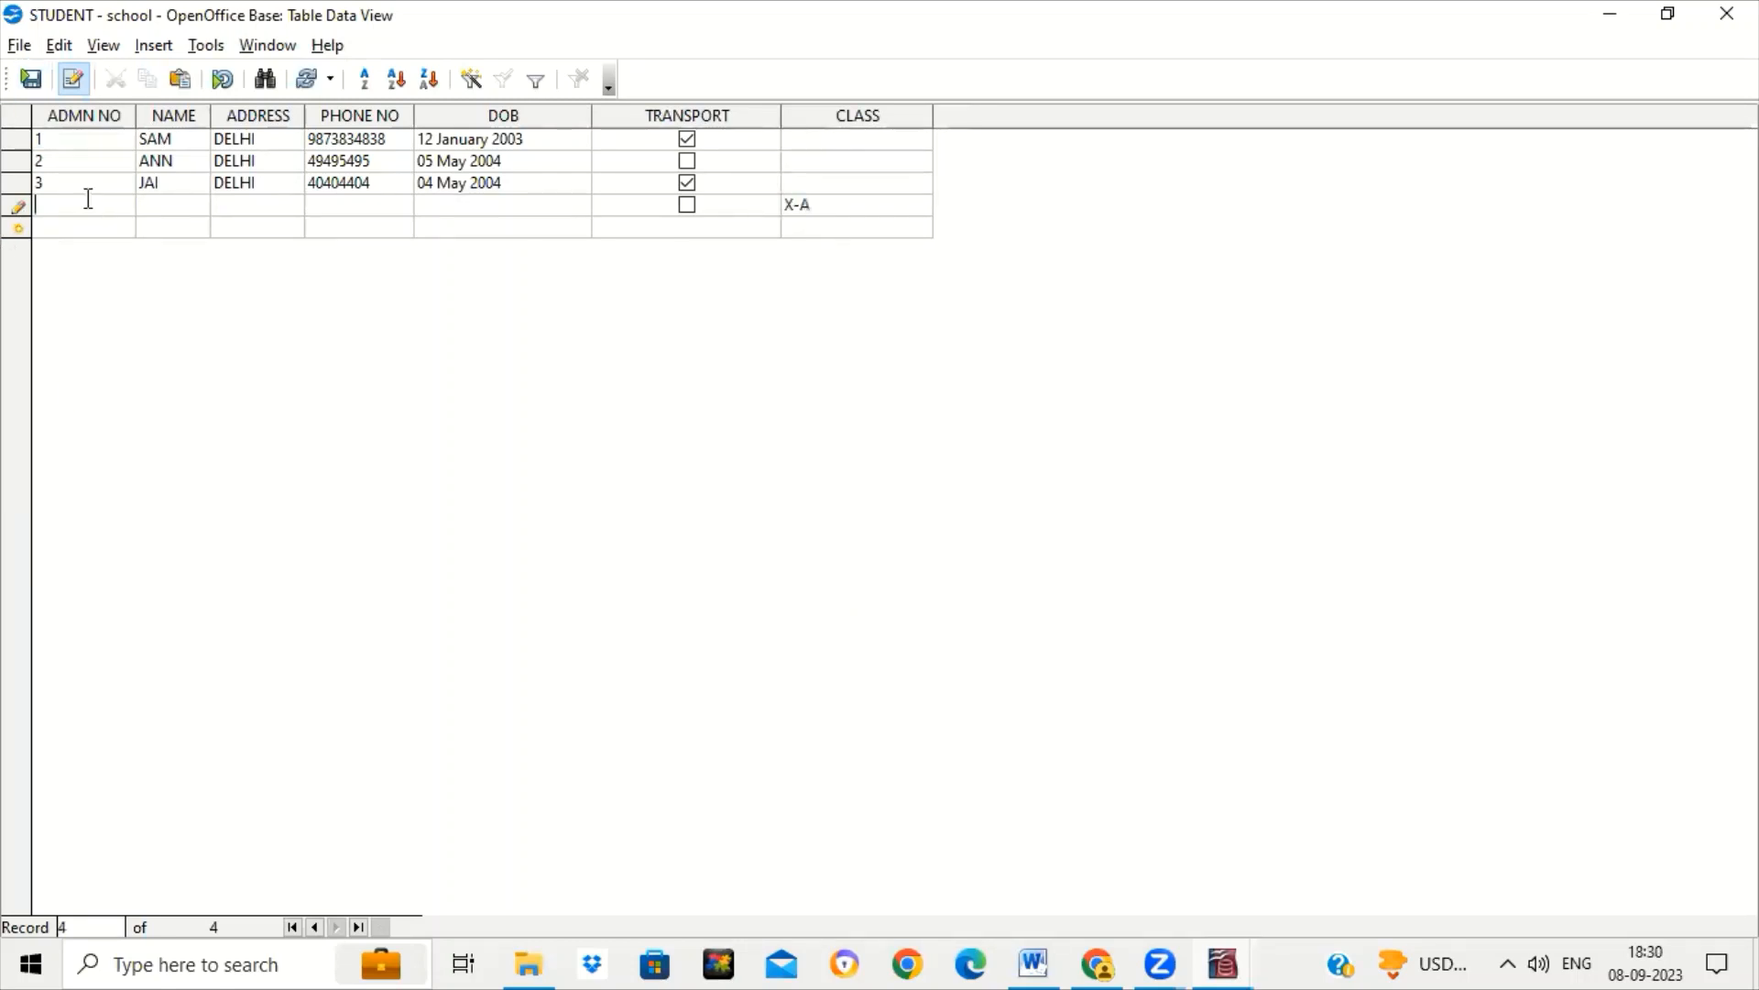
type("4")
key("BackSpace")
type("3")
left_click(89, 180)
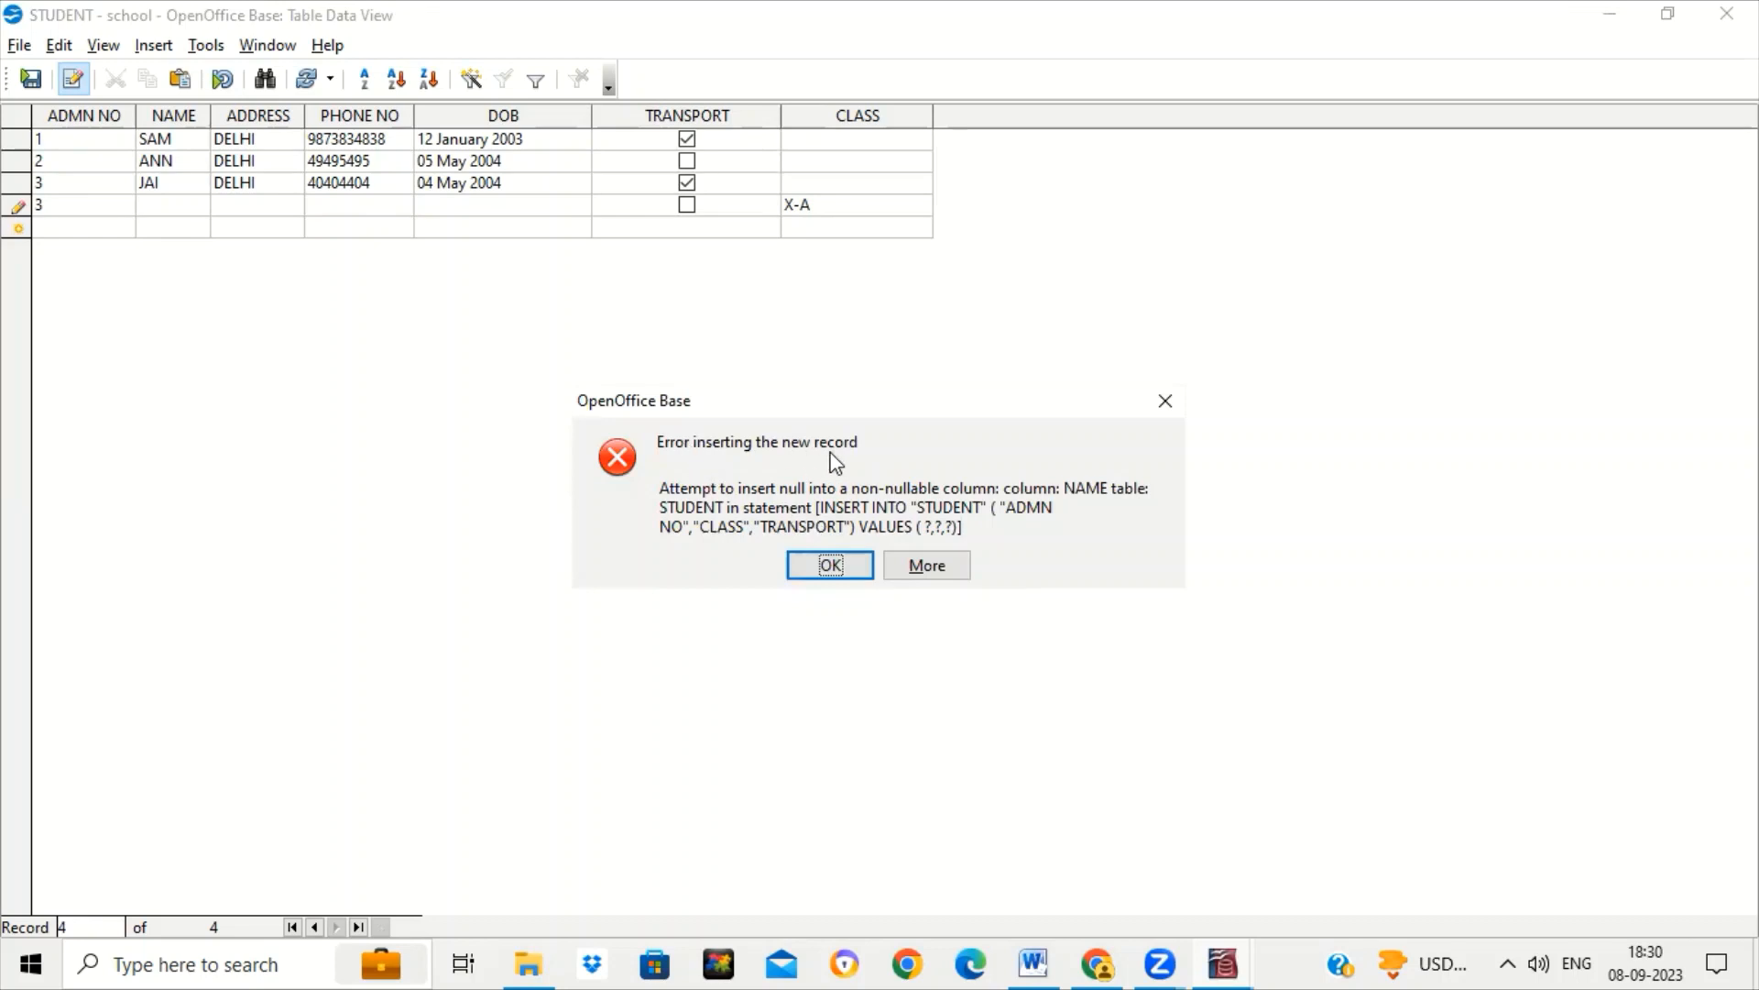
left_click(858, 570)
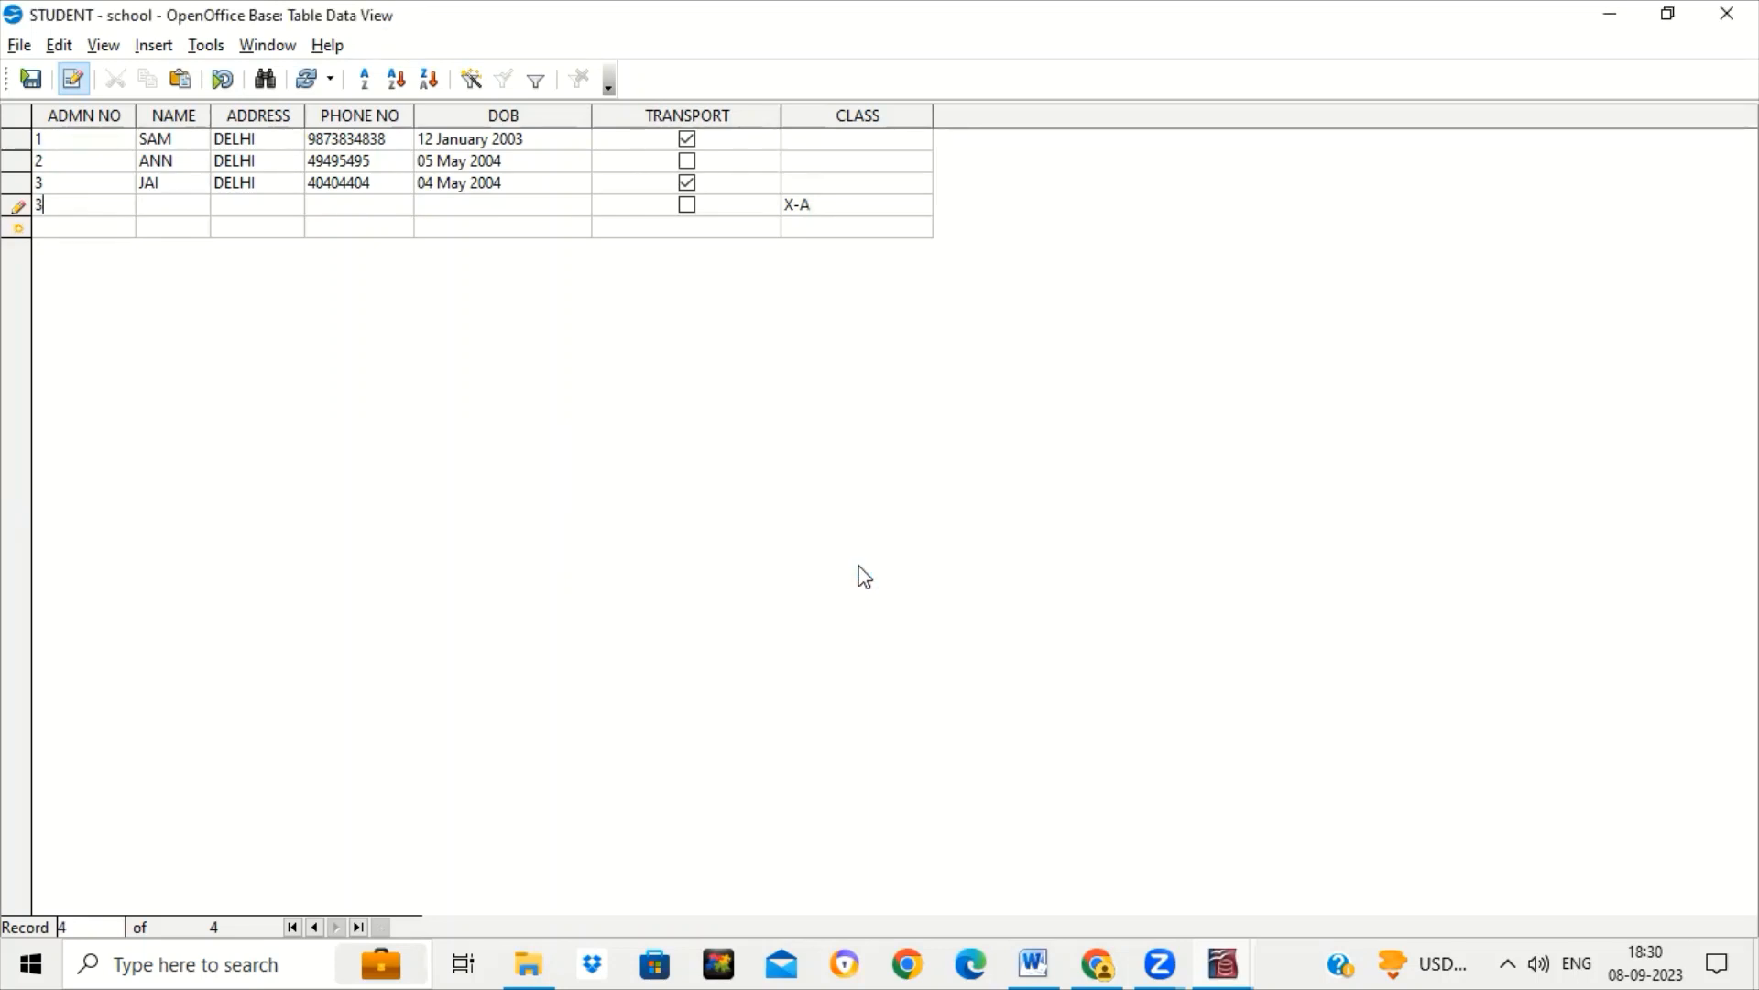
key("BackSpace")
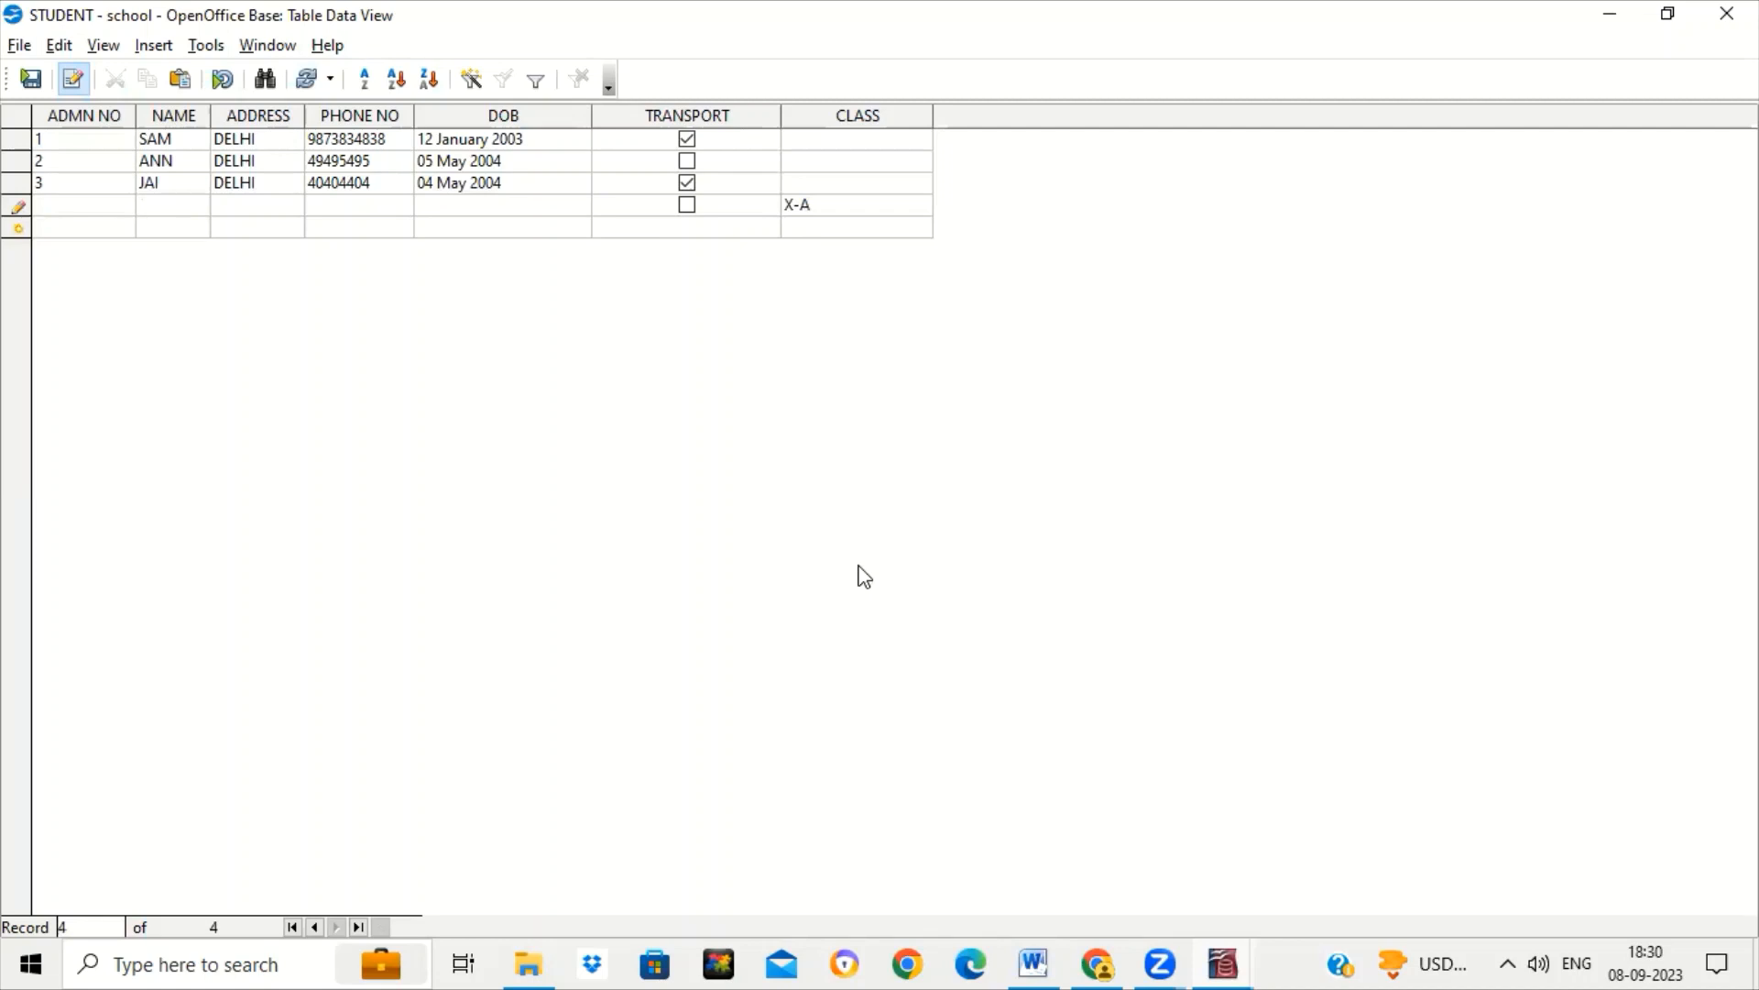
type("3")
key("Tab")
key("Tab")
key("Tab")
key("Tab")
key("Tab")
key("Tab")
key("Tab")
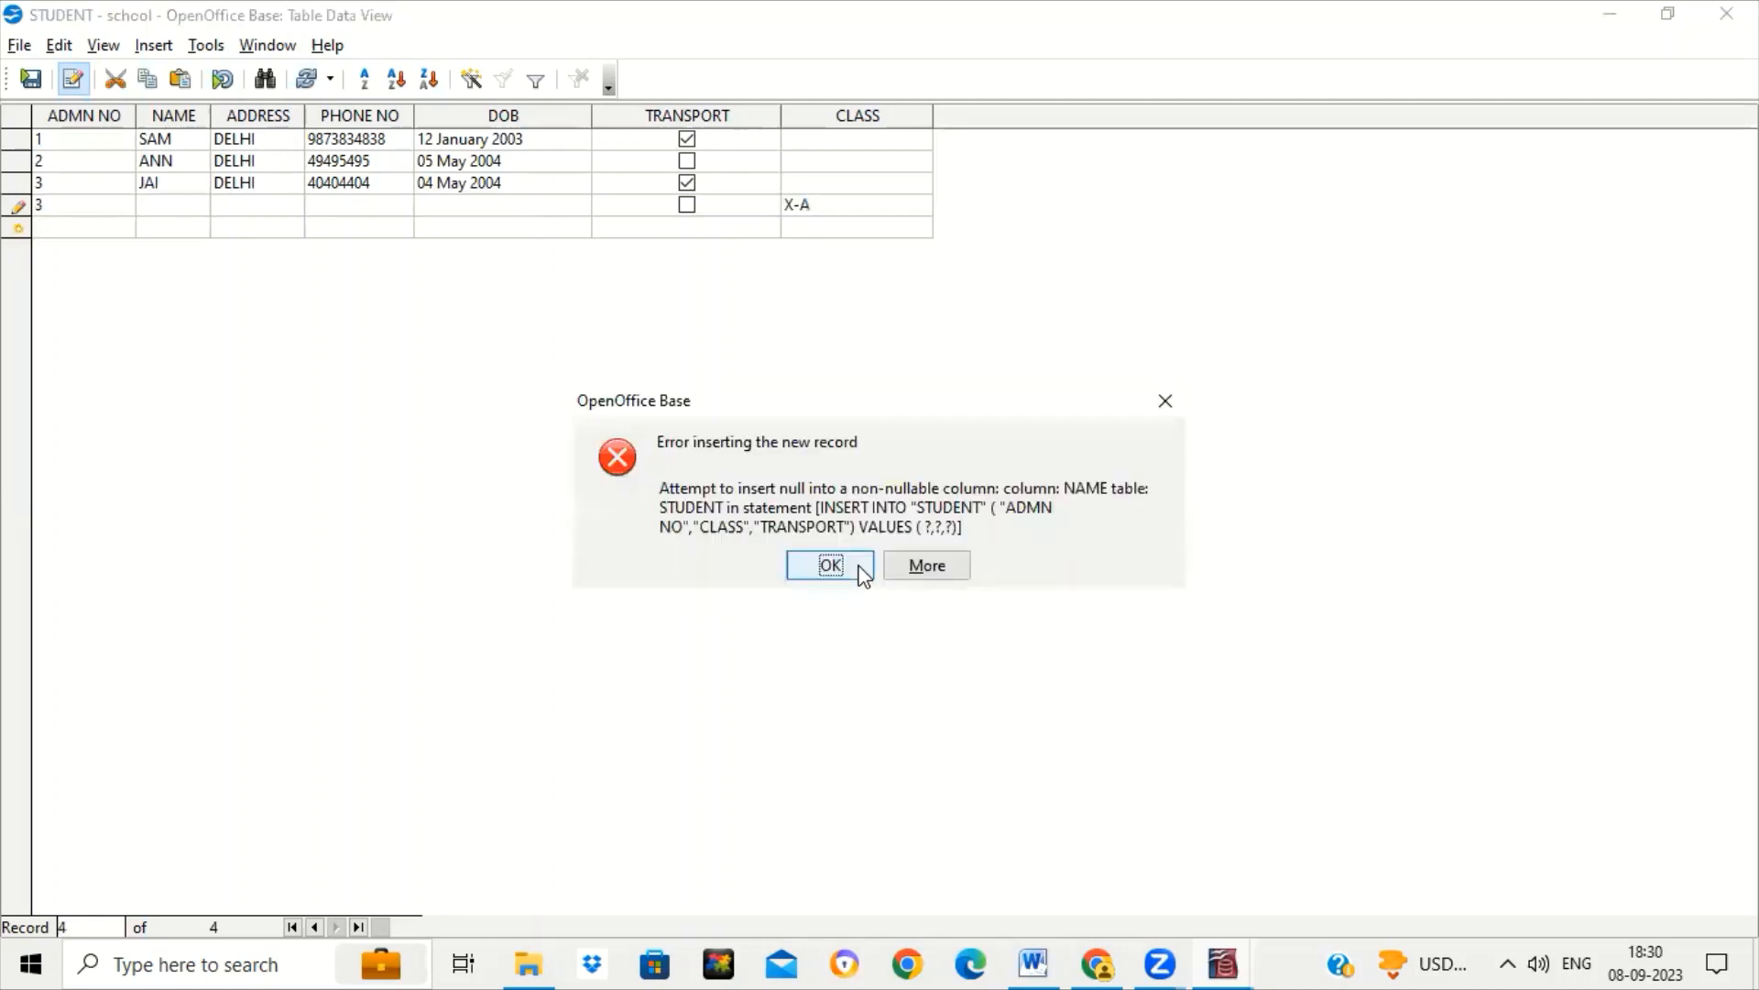
left_click(835, 571)
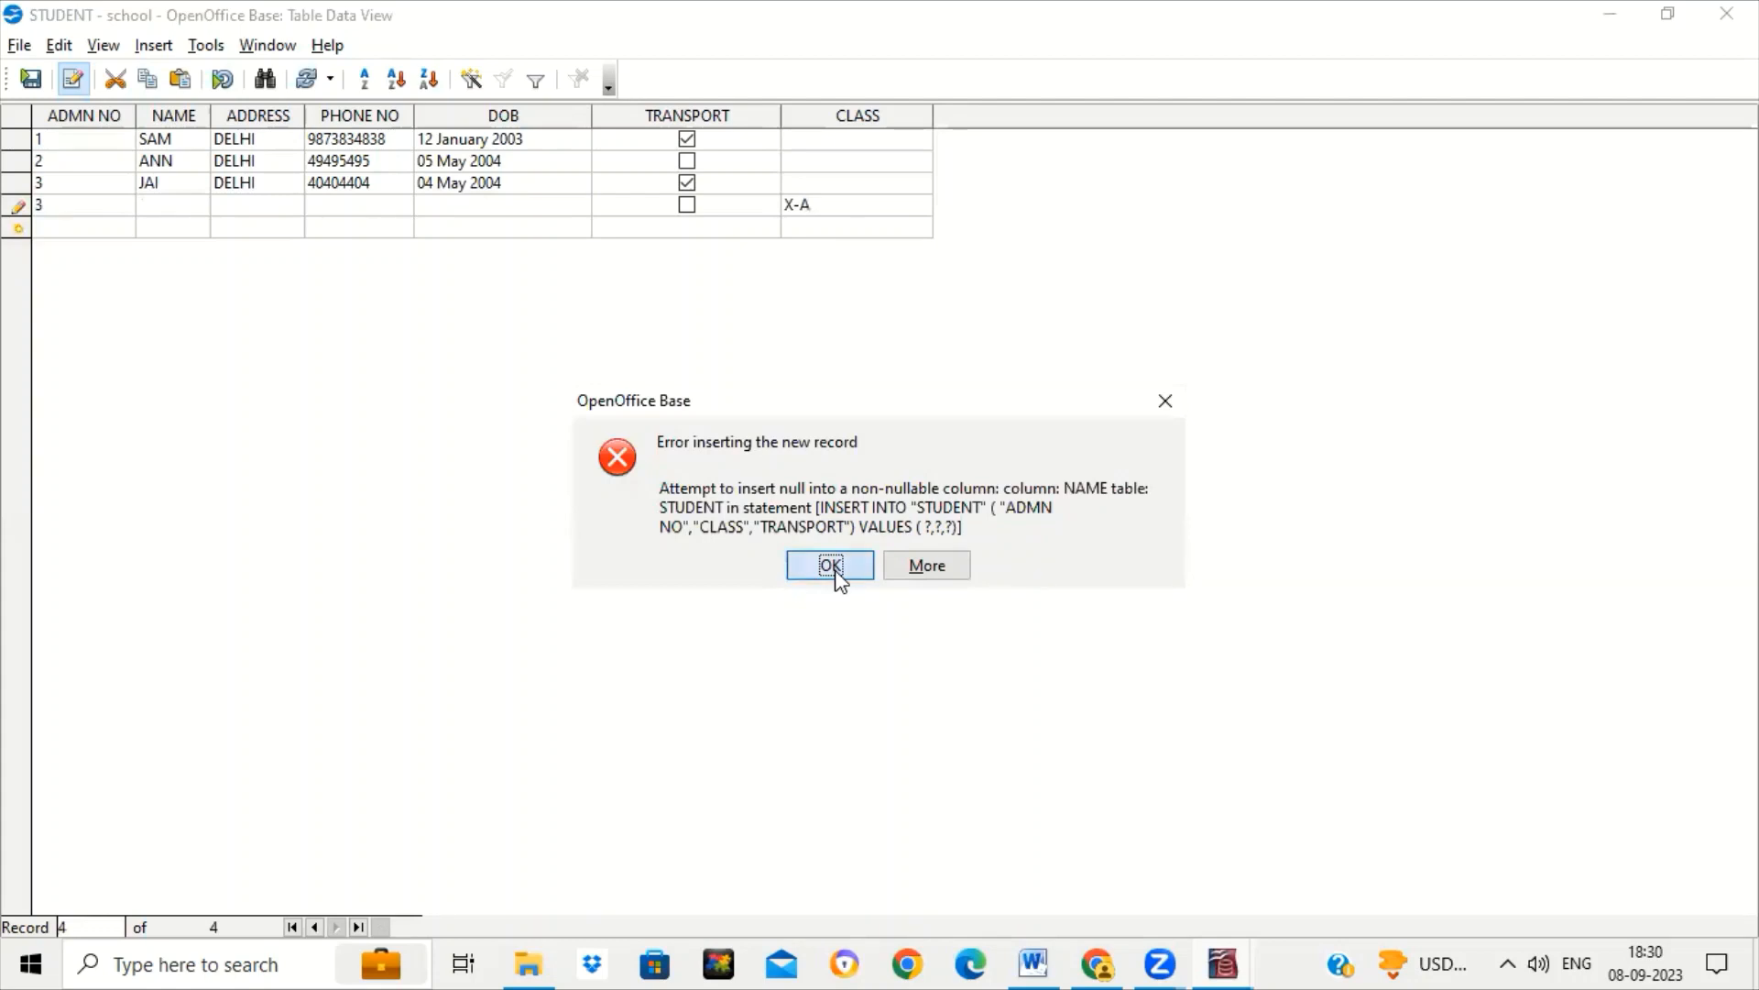
left_click(66, 204)
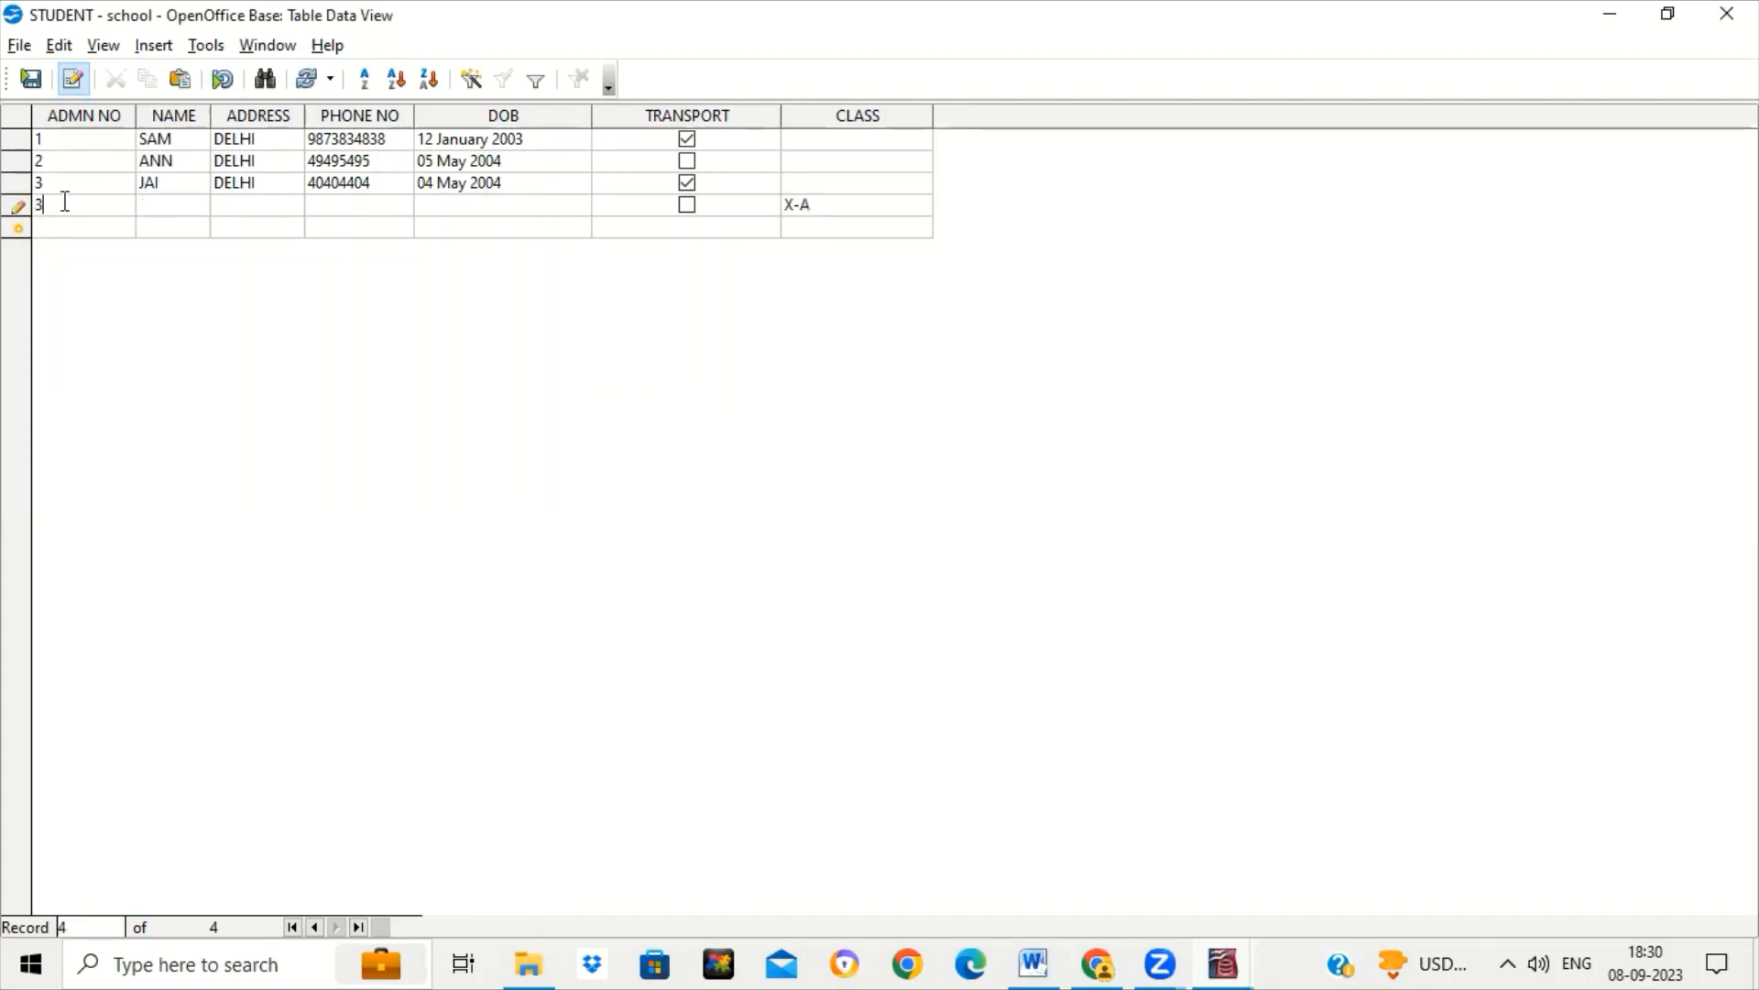
Add record 4: a student name, DELHI, no phone, DOB 12/2/2004, TRANSPORT ticked.
key("BackSpace")
type("4")
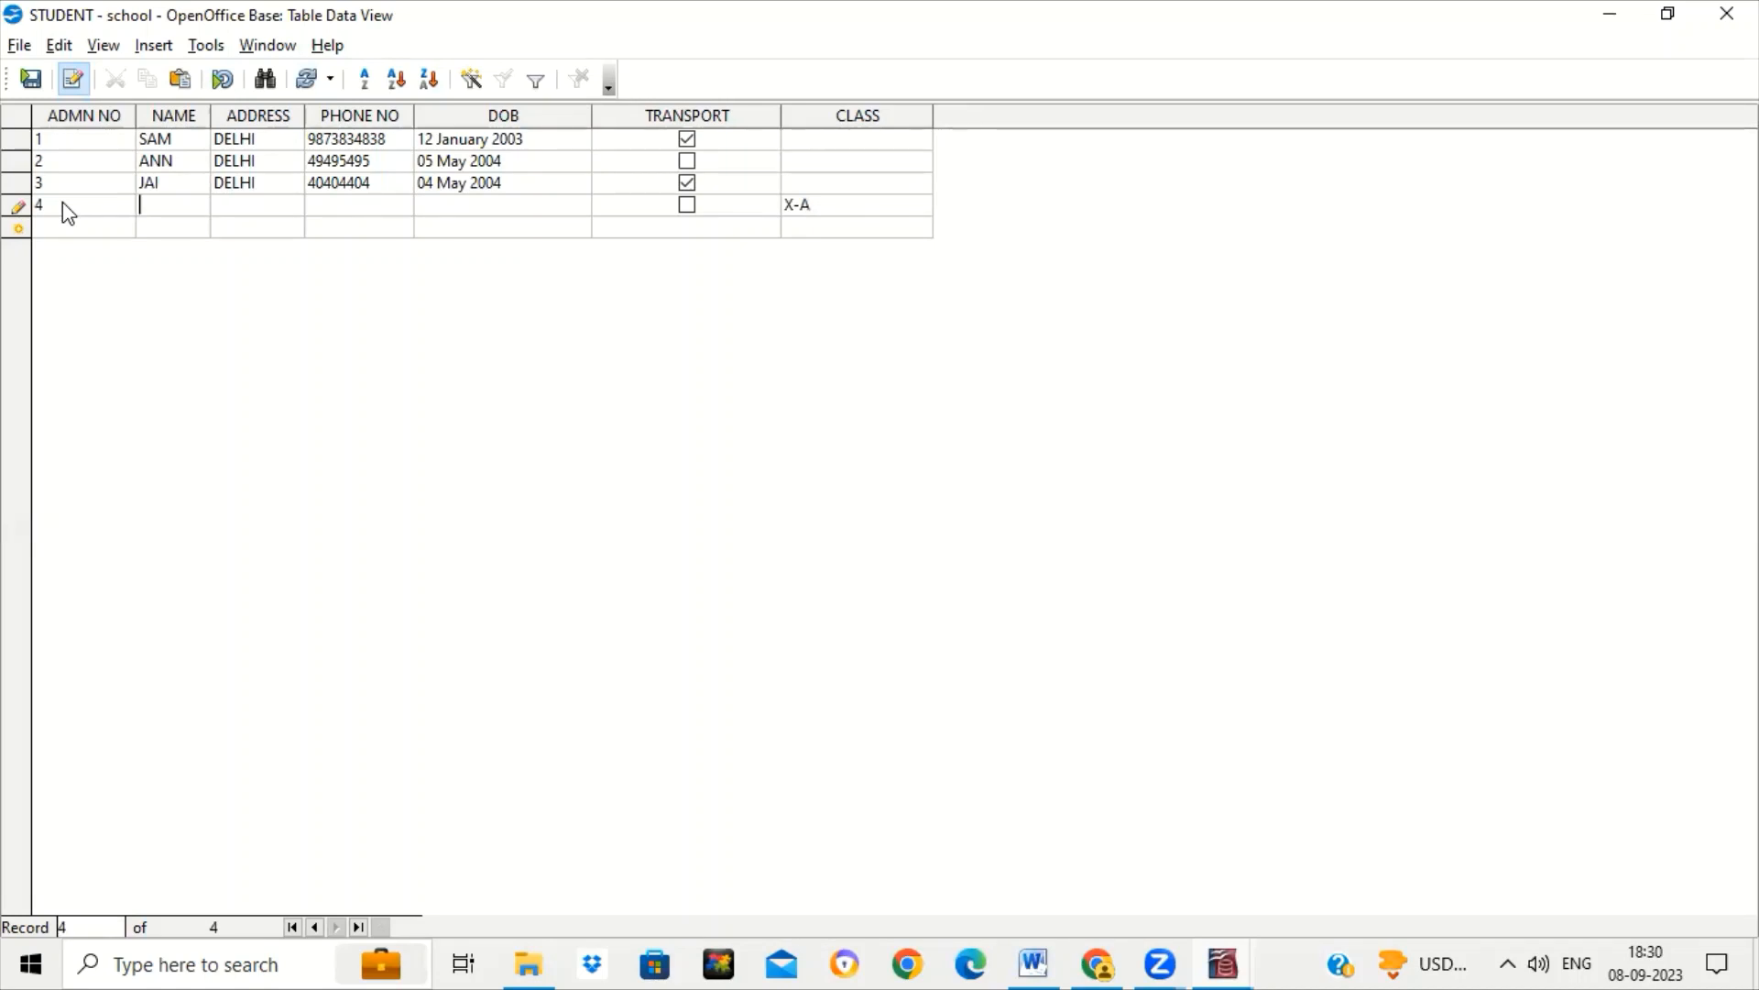
type("tim")
key("Tab")
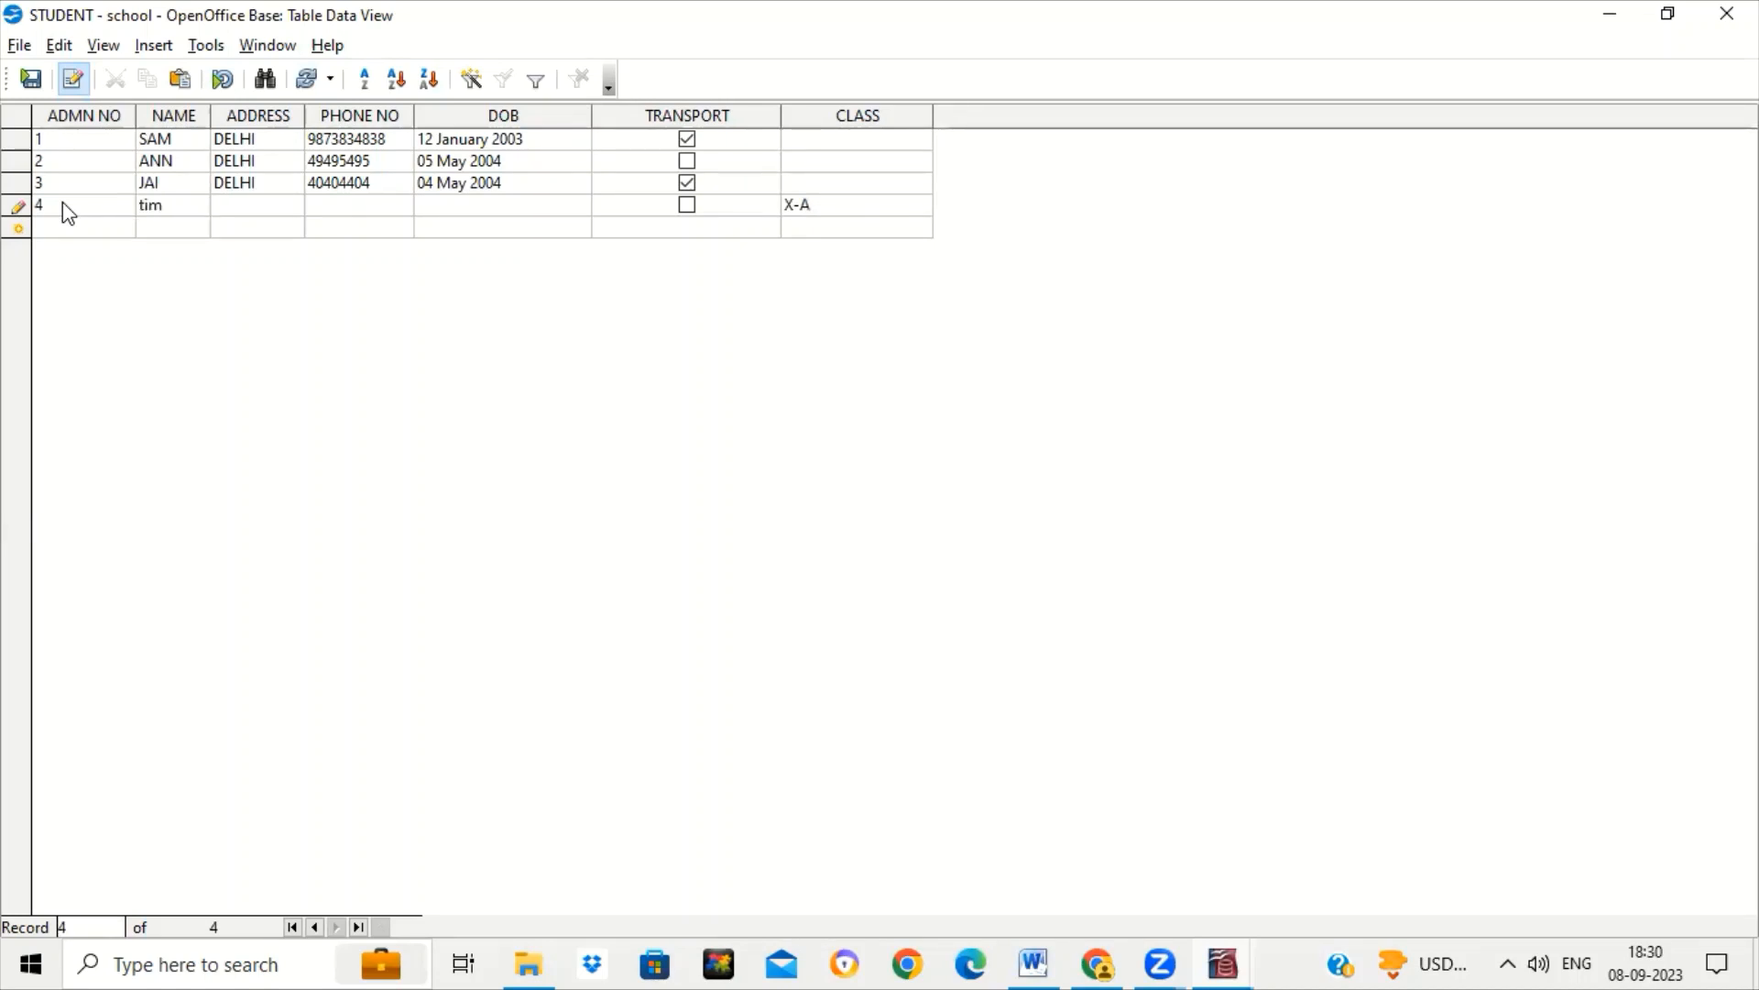
type("DELHI")
key("Tab")
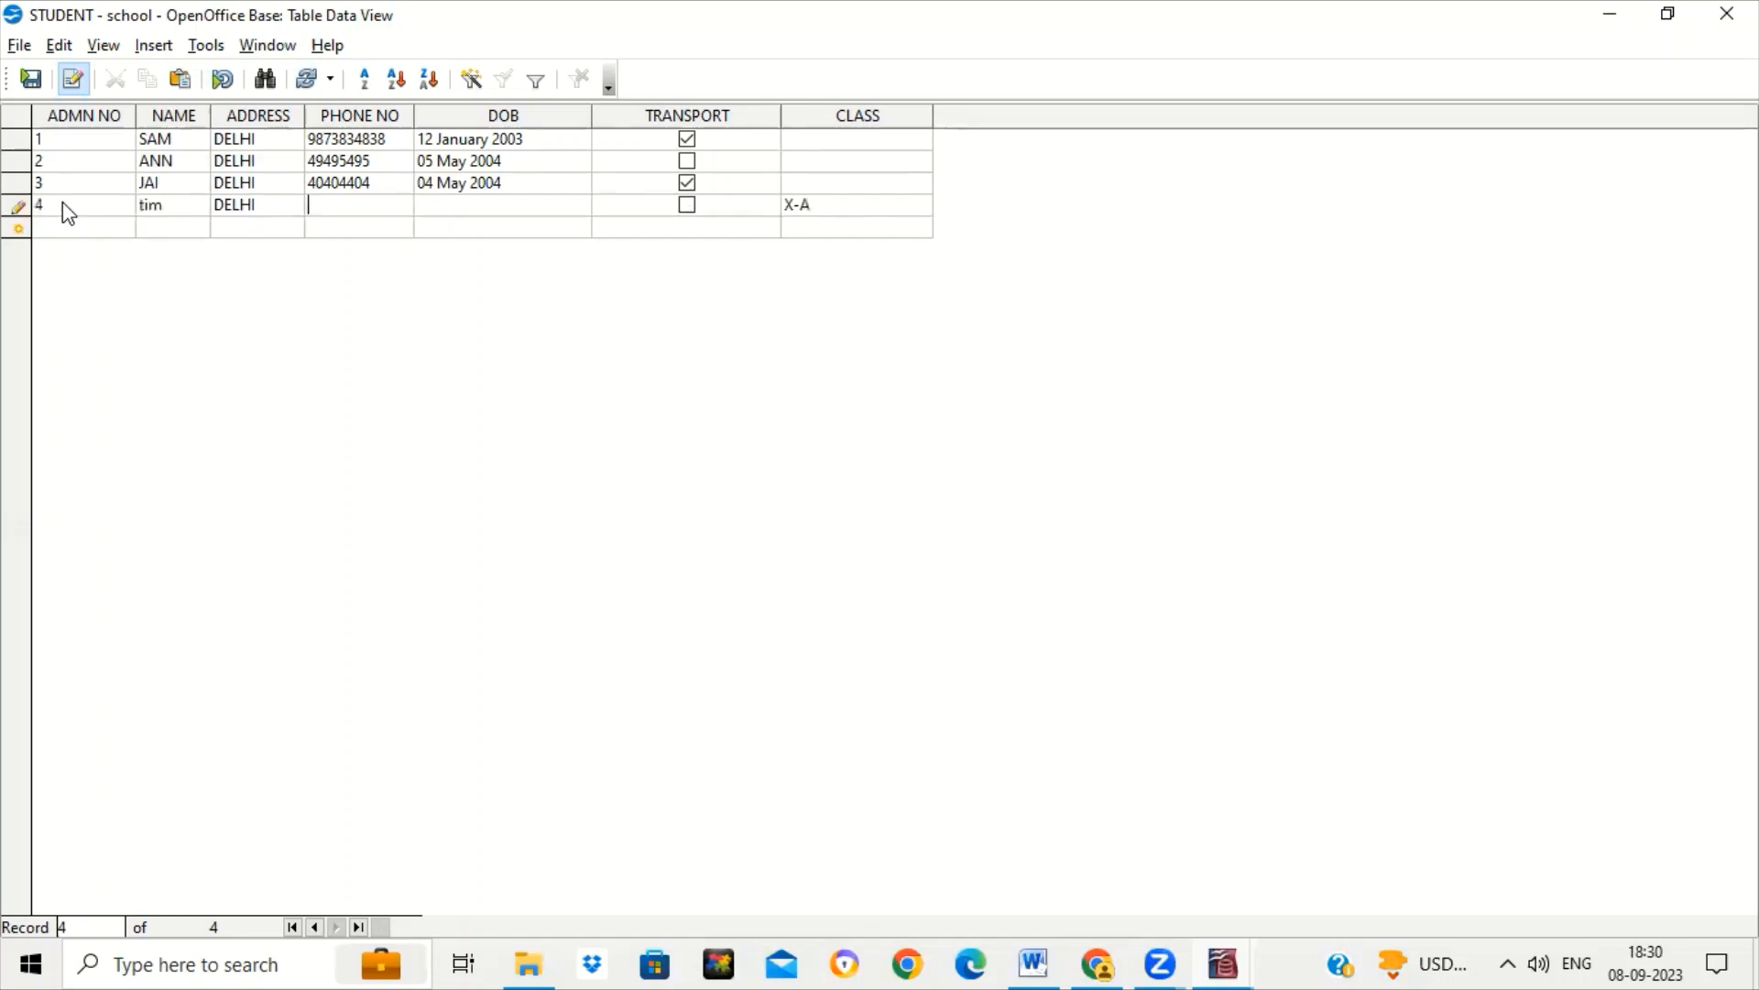
type("3")
key("BackSpace")
key("Tab")
type("12/")
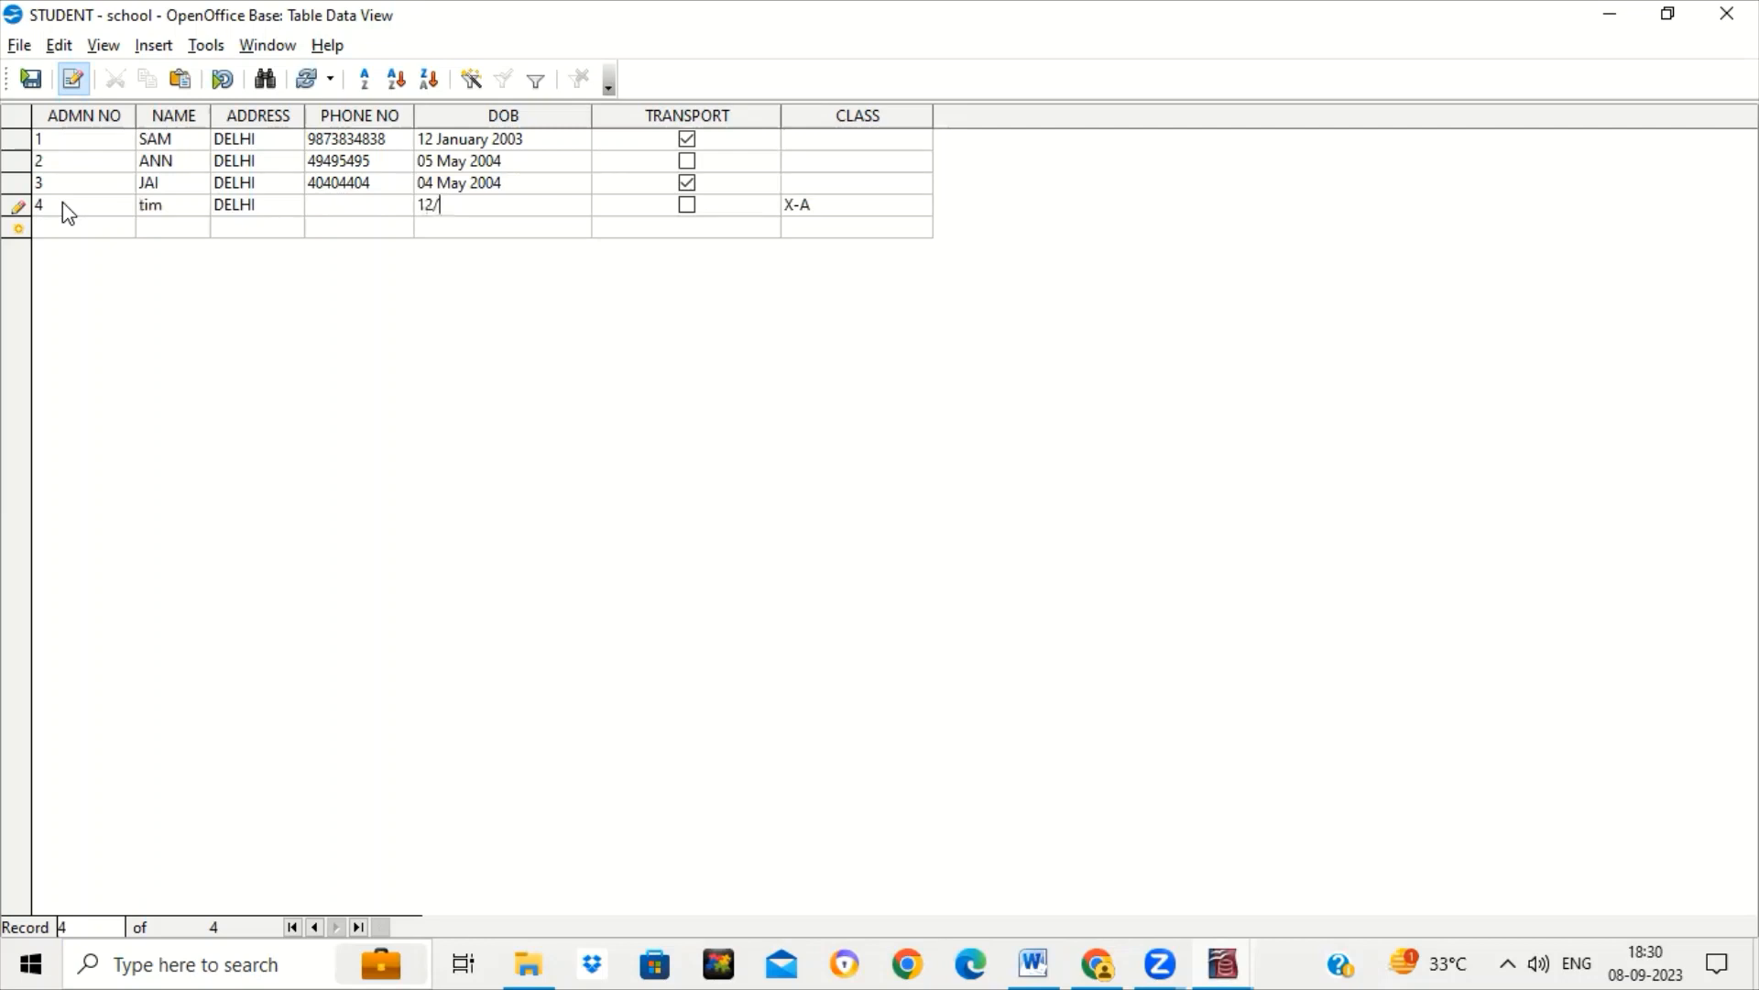
type("2/2004")
key("Tab")
left_click(688, 210)
Set CLASS for rows 1–3 to X-B, X-B and X-C.
left_click(817, 145)
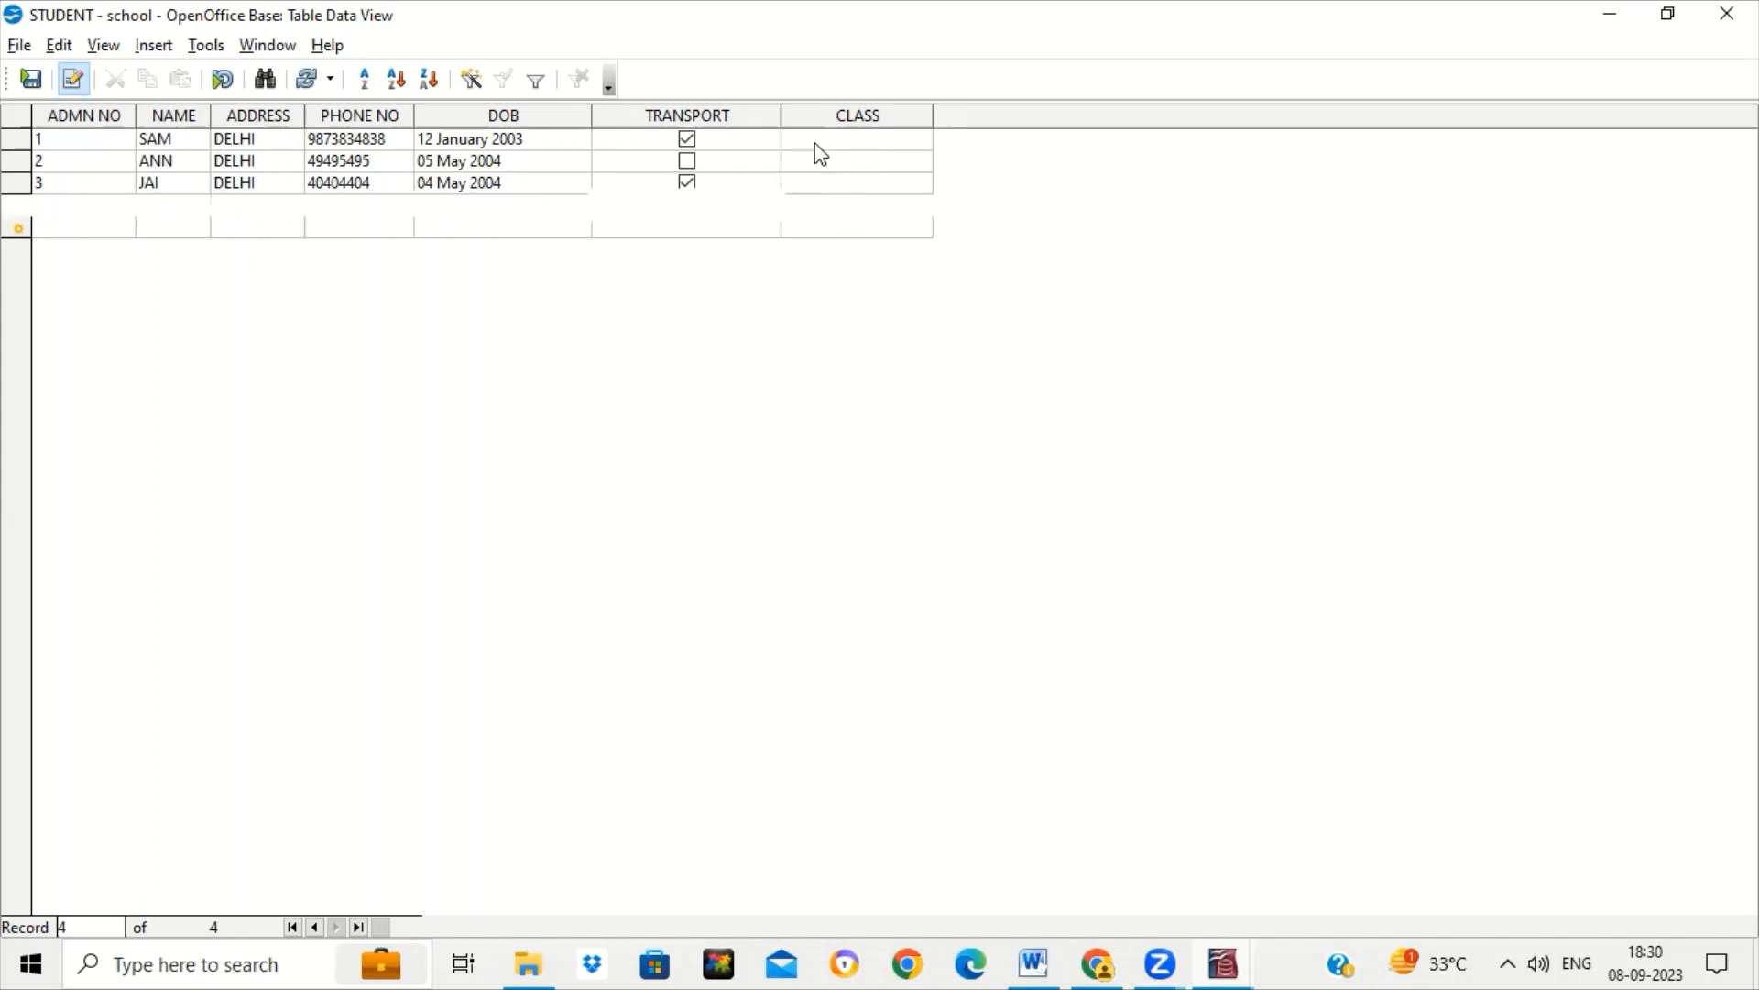
type("X-B")
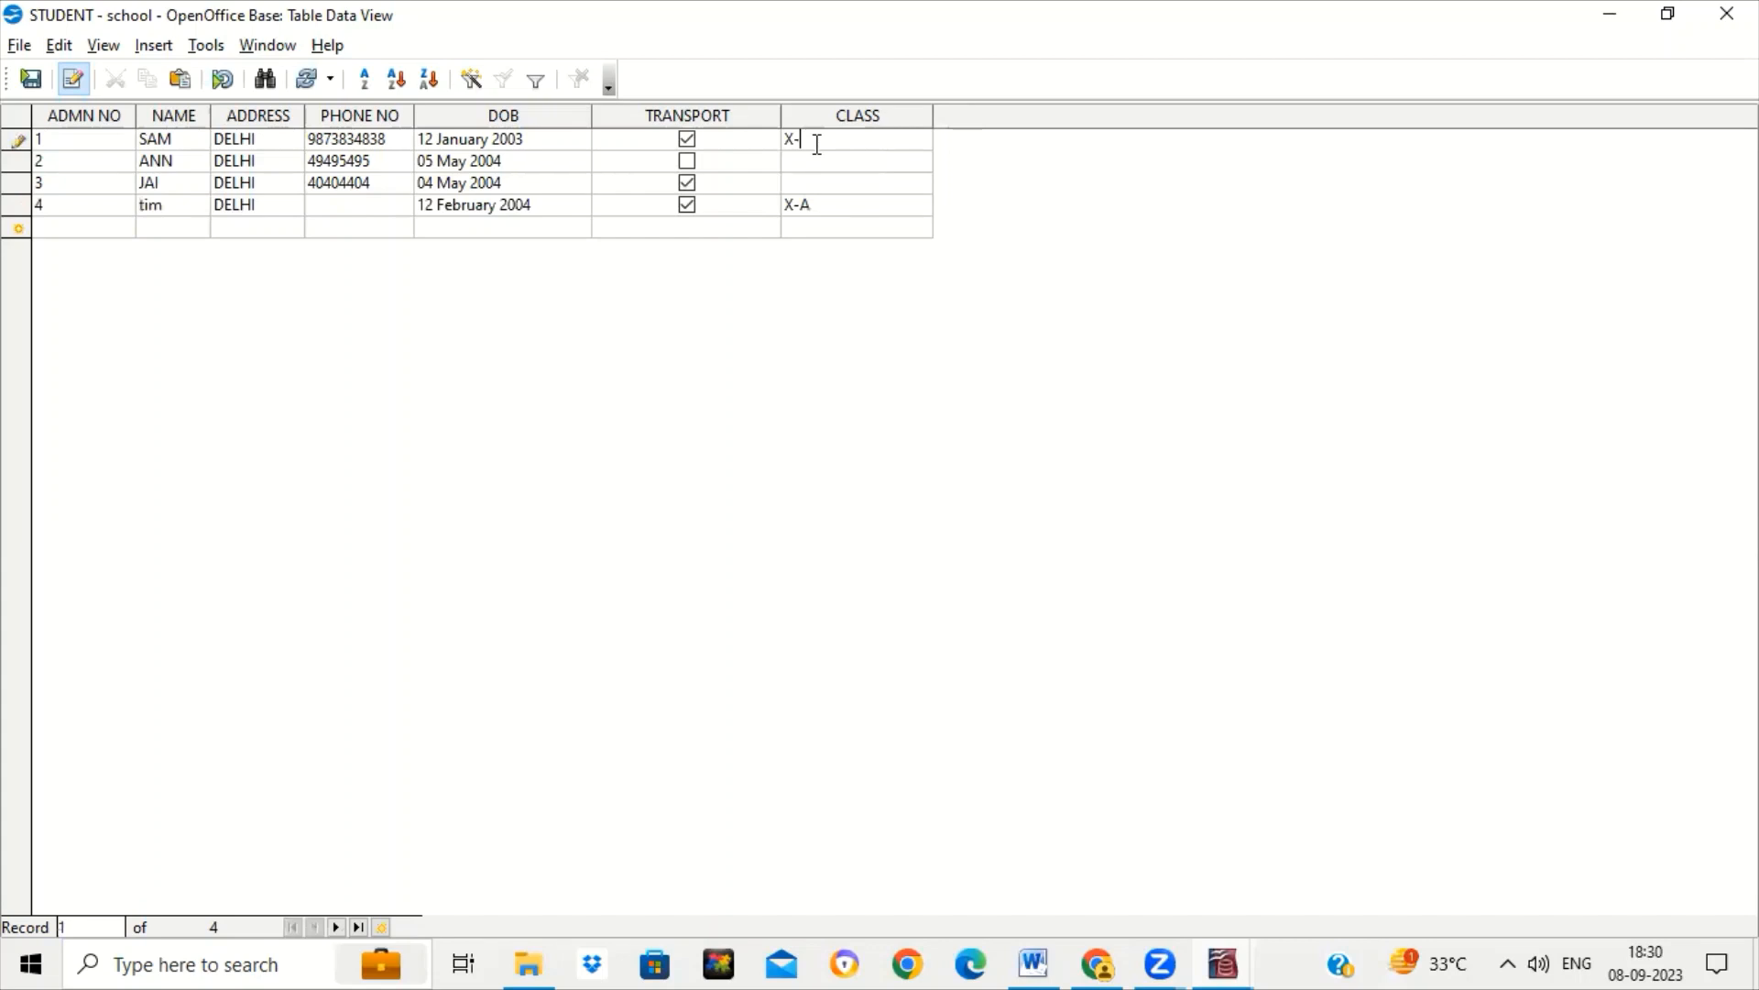
left_click(818, 155)
type("X-B")
key("Down")
type("X-C")
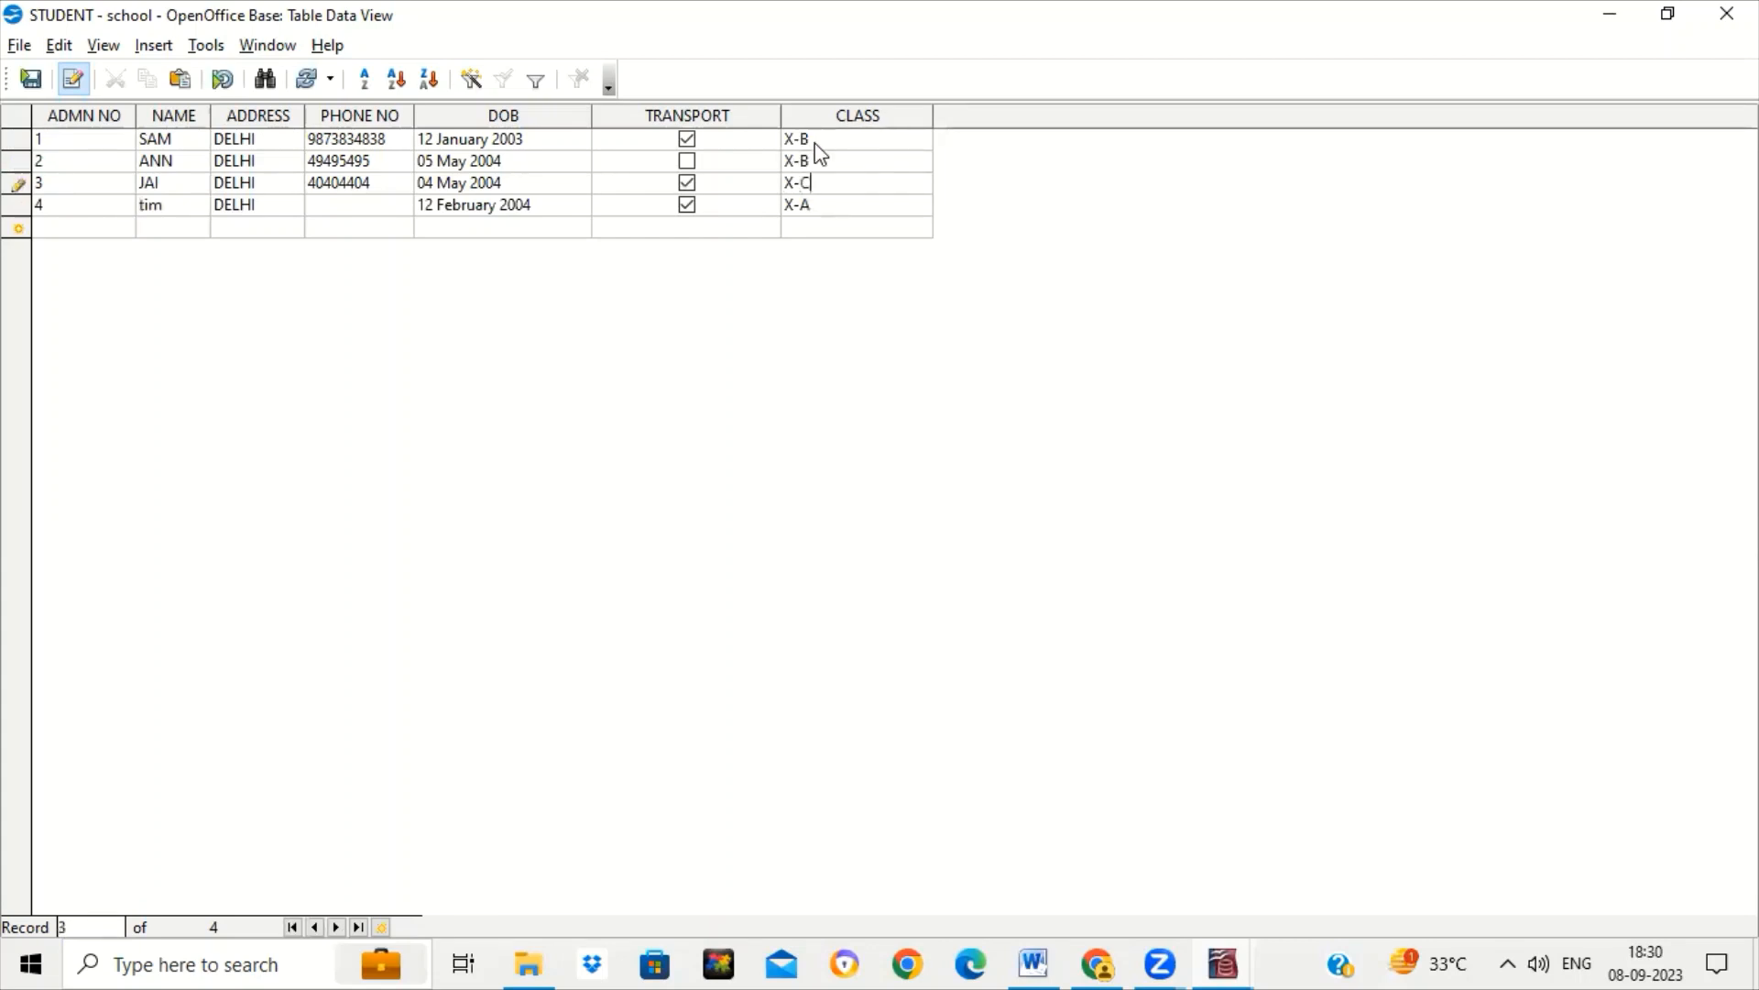
key("Down")
key("Down")
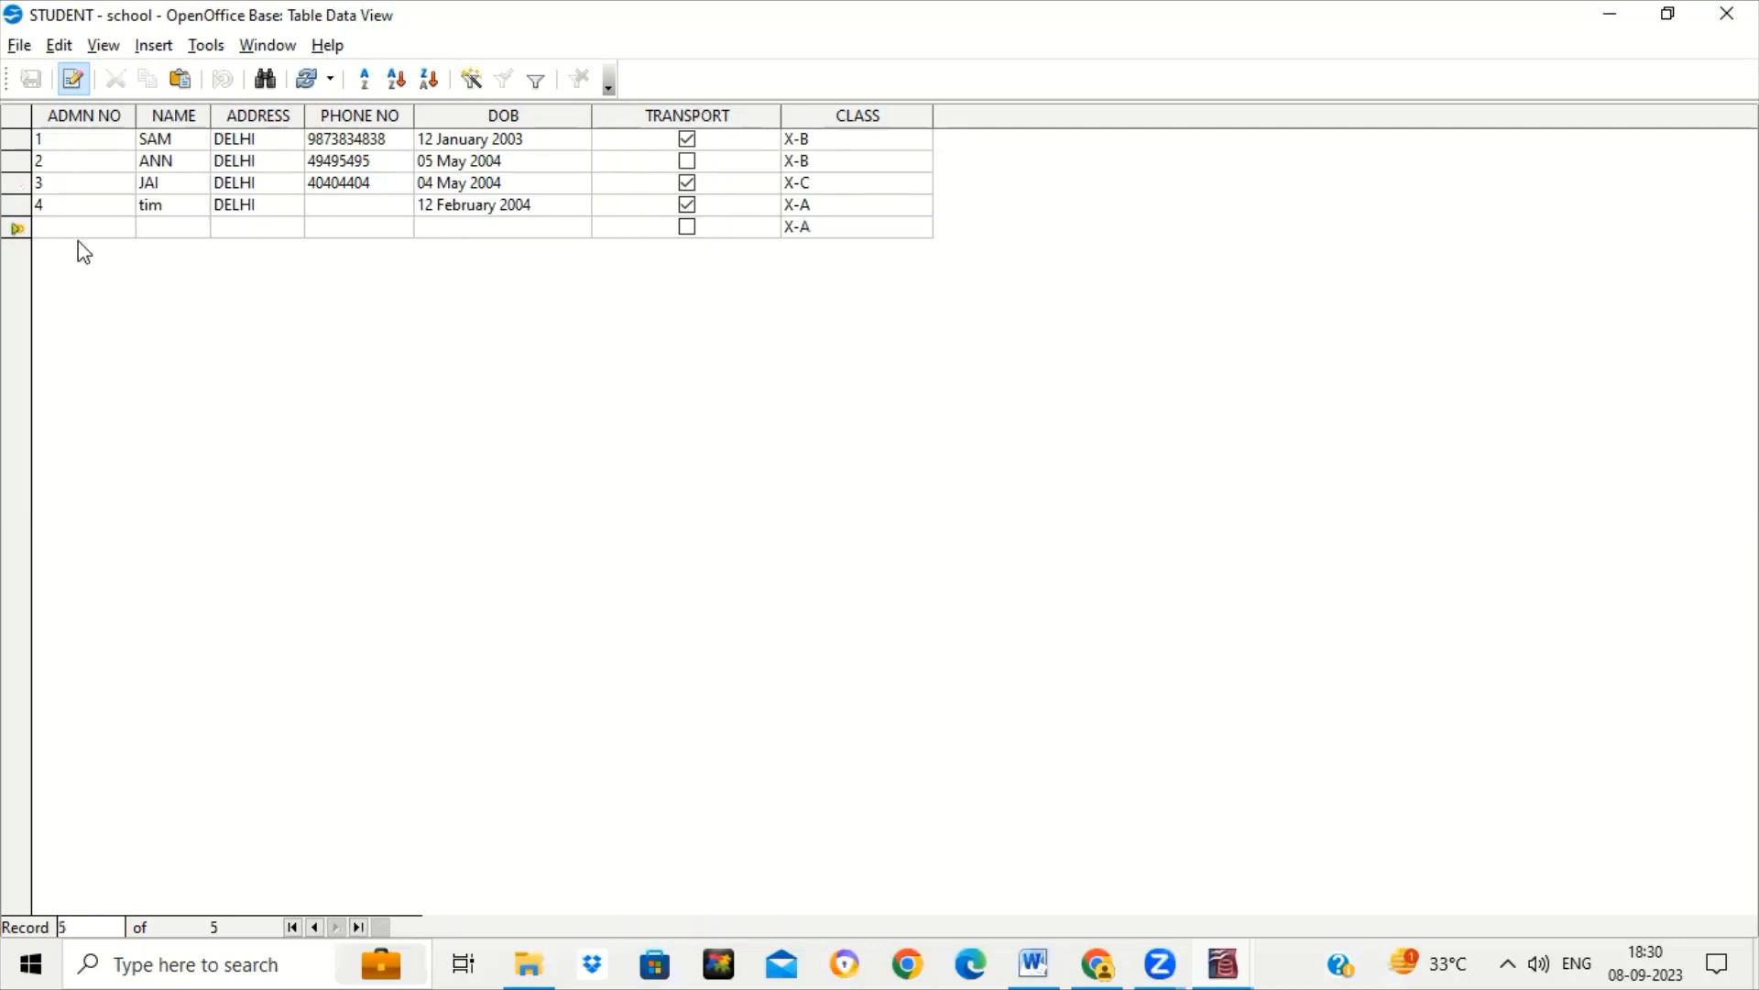
Start a fifth student record with ID 5, DELHI and phone 45454455, leaving NAME empty.
left_click(85, 209)
left_click(85, 227)
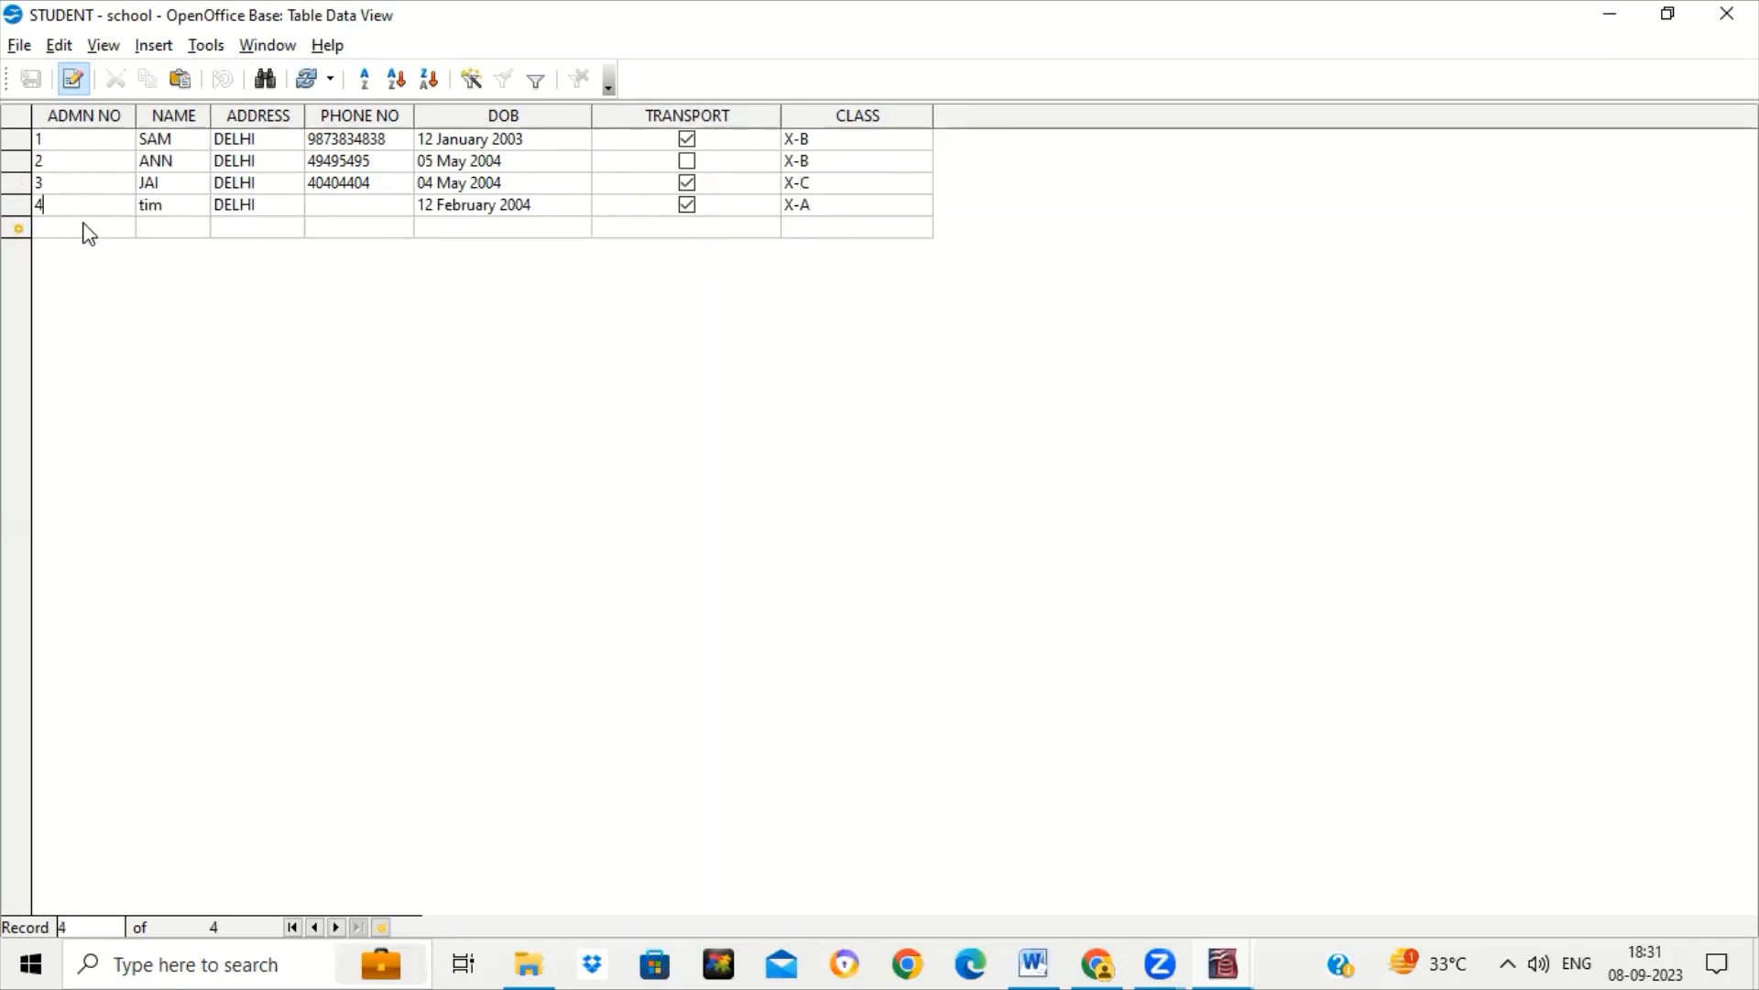
type("5")
key("Tab")
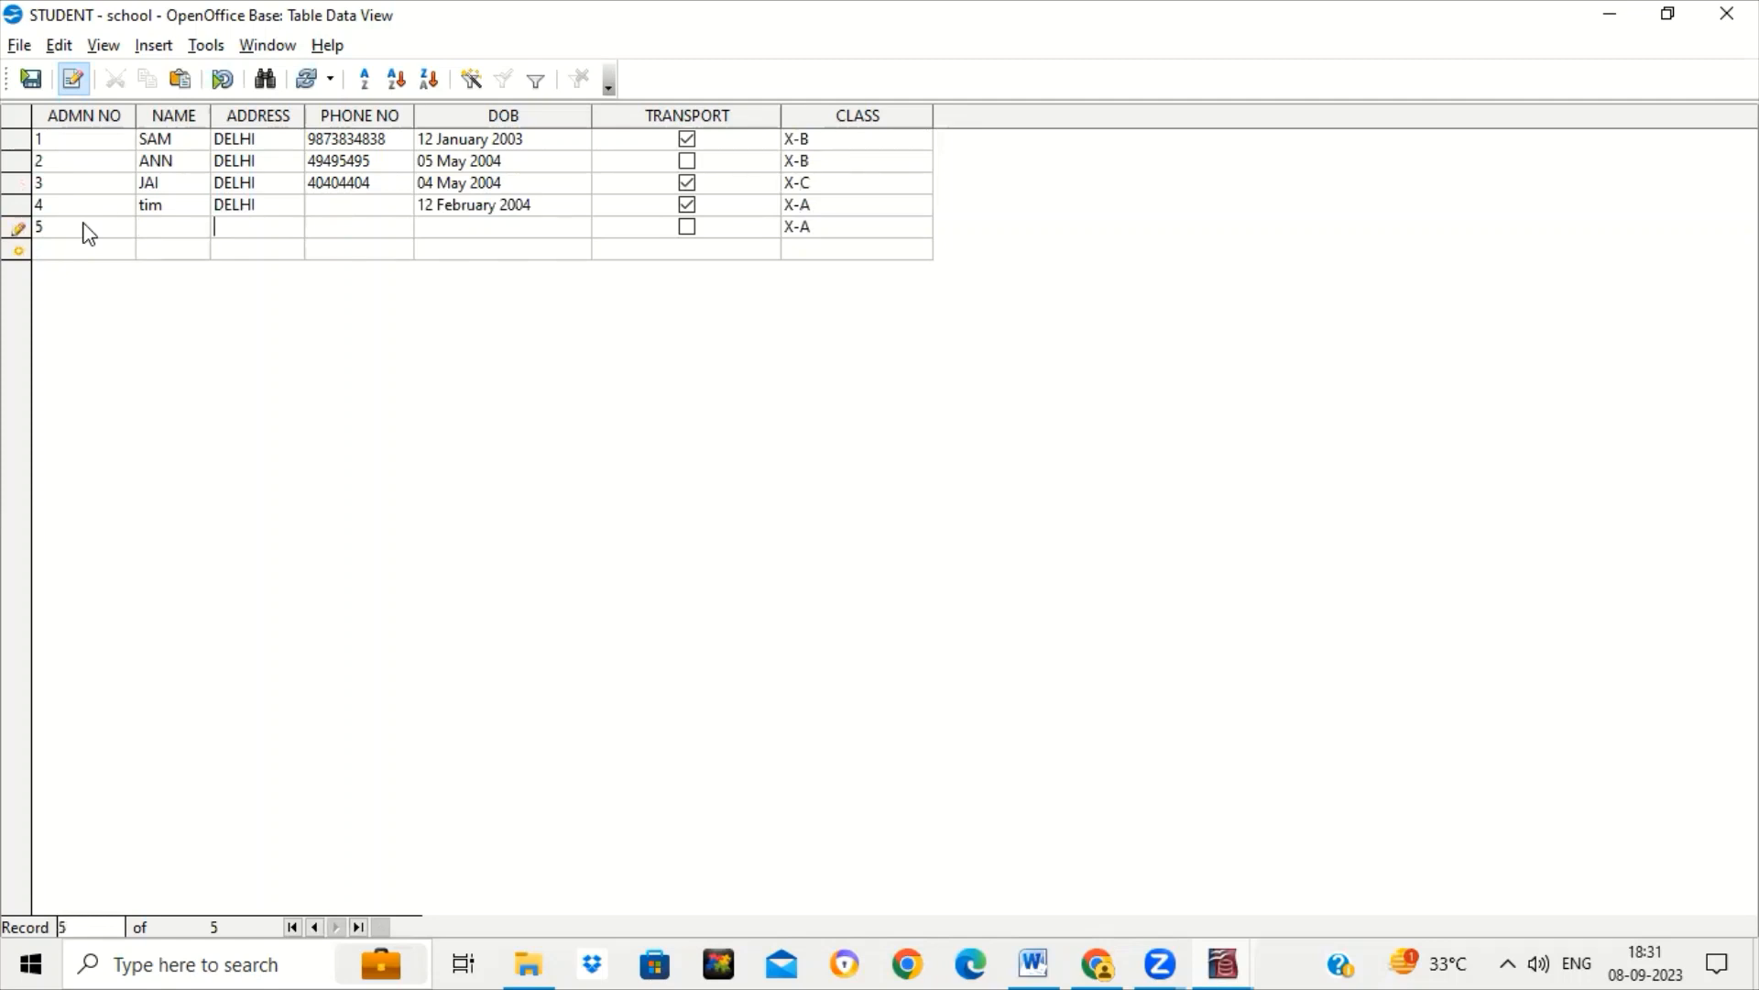
type("DEL")
type("HI")
type("45454455")
key("Tab")
key("Tab")
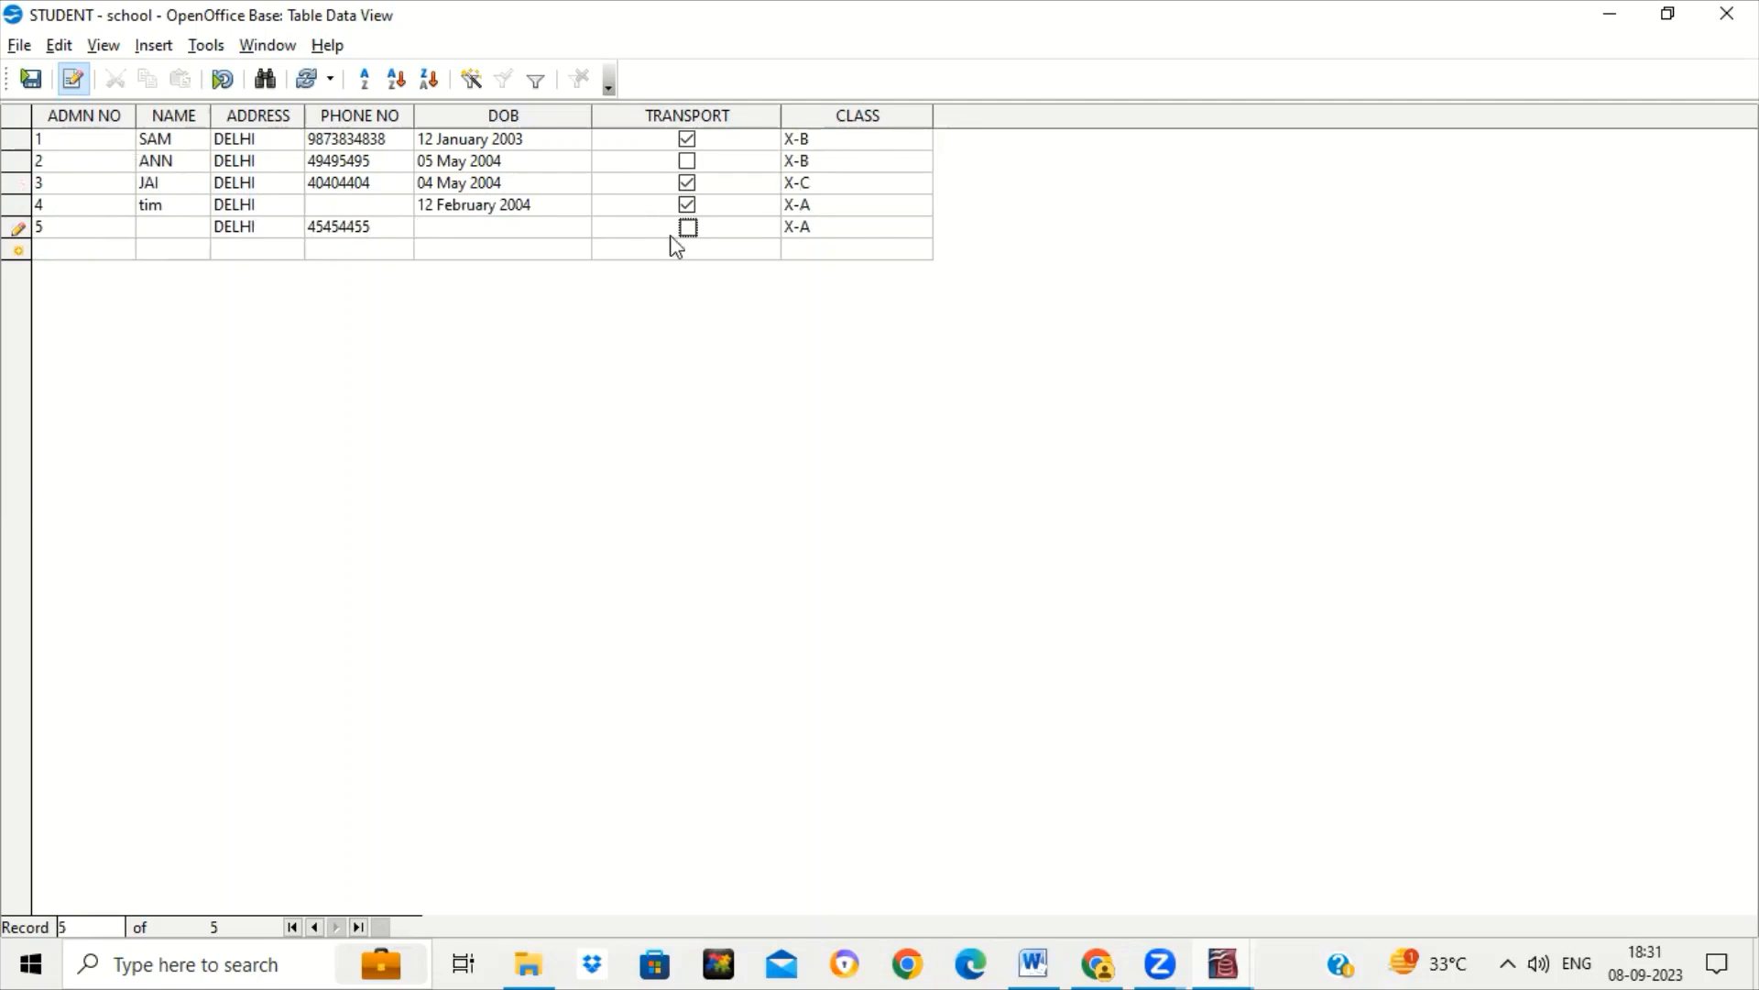
Tick transport for the fifth student, change its class to X-D, and try saving.
left_click(687, 228)
left_click(822, 225)
key("Left")
key("Left")
key("Right")
key("Delete")
type("D")
key("Return")
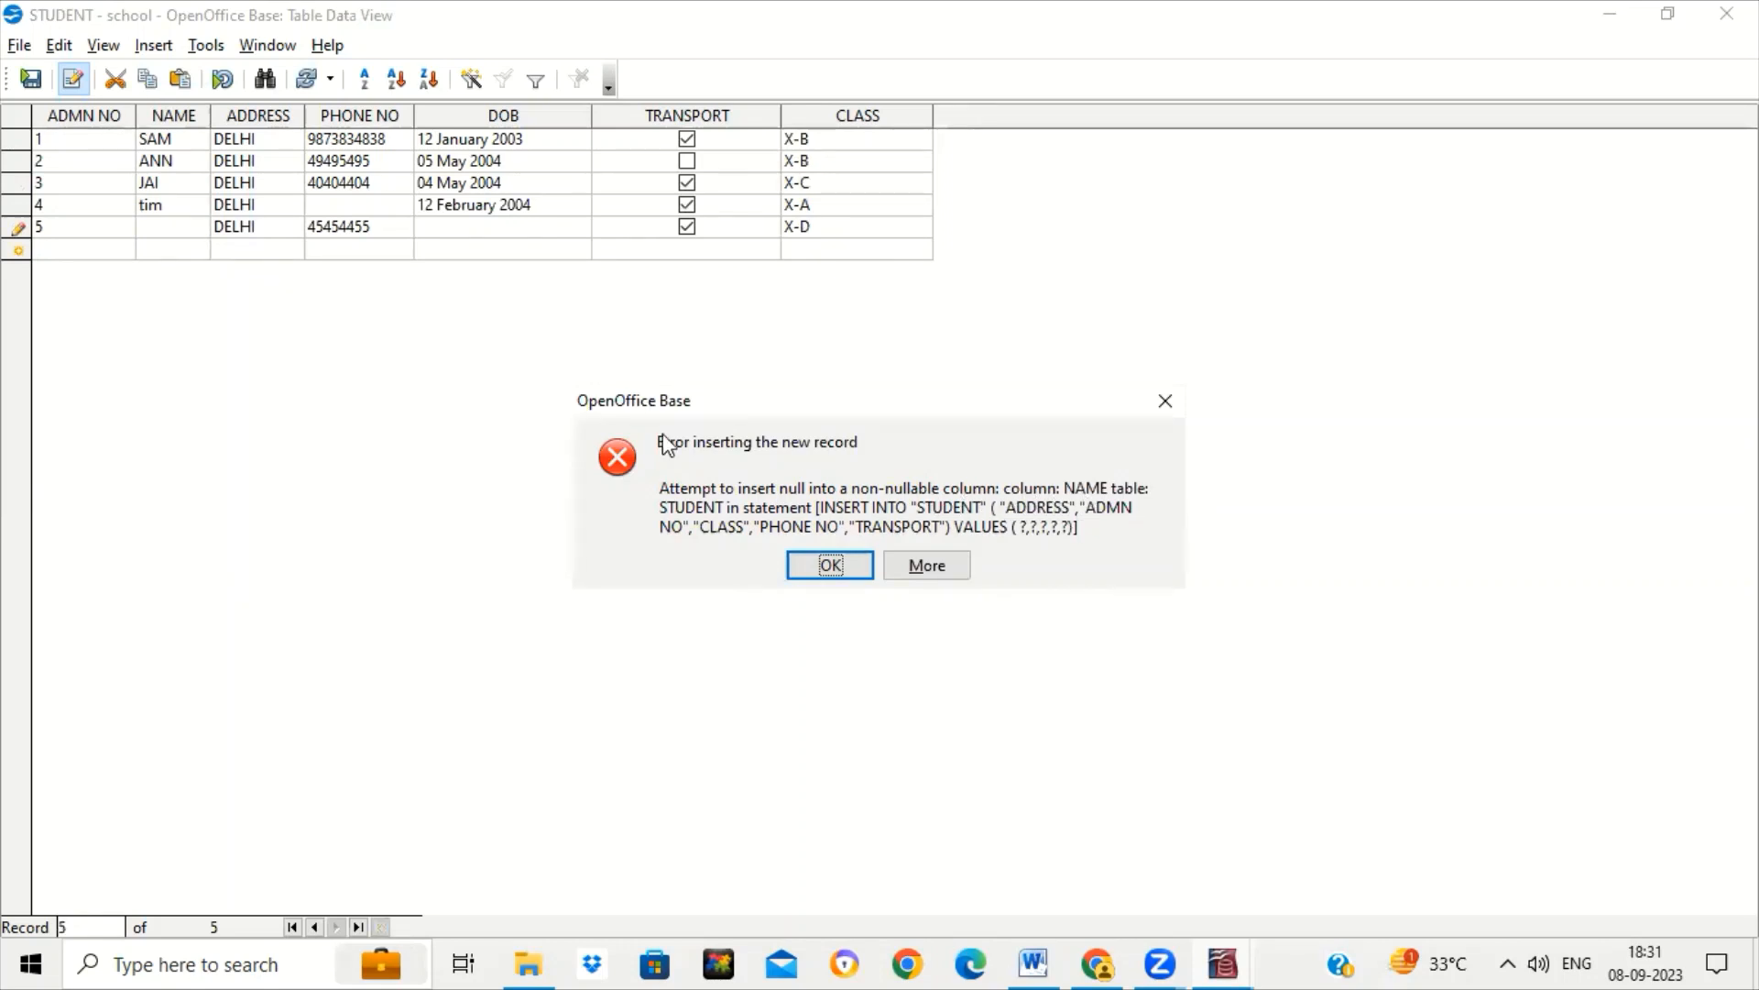
Dismiss the empty-NAME error and give the fifth student the name JOY.
left_click(841, 567)
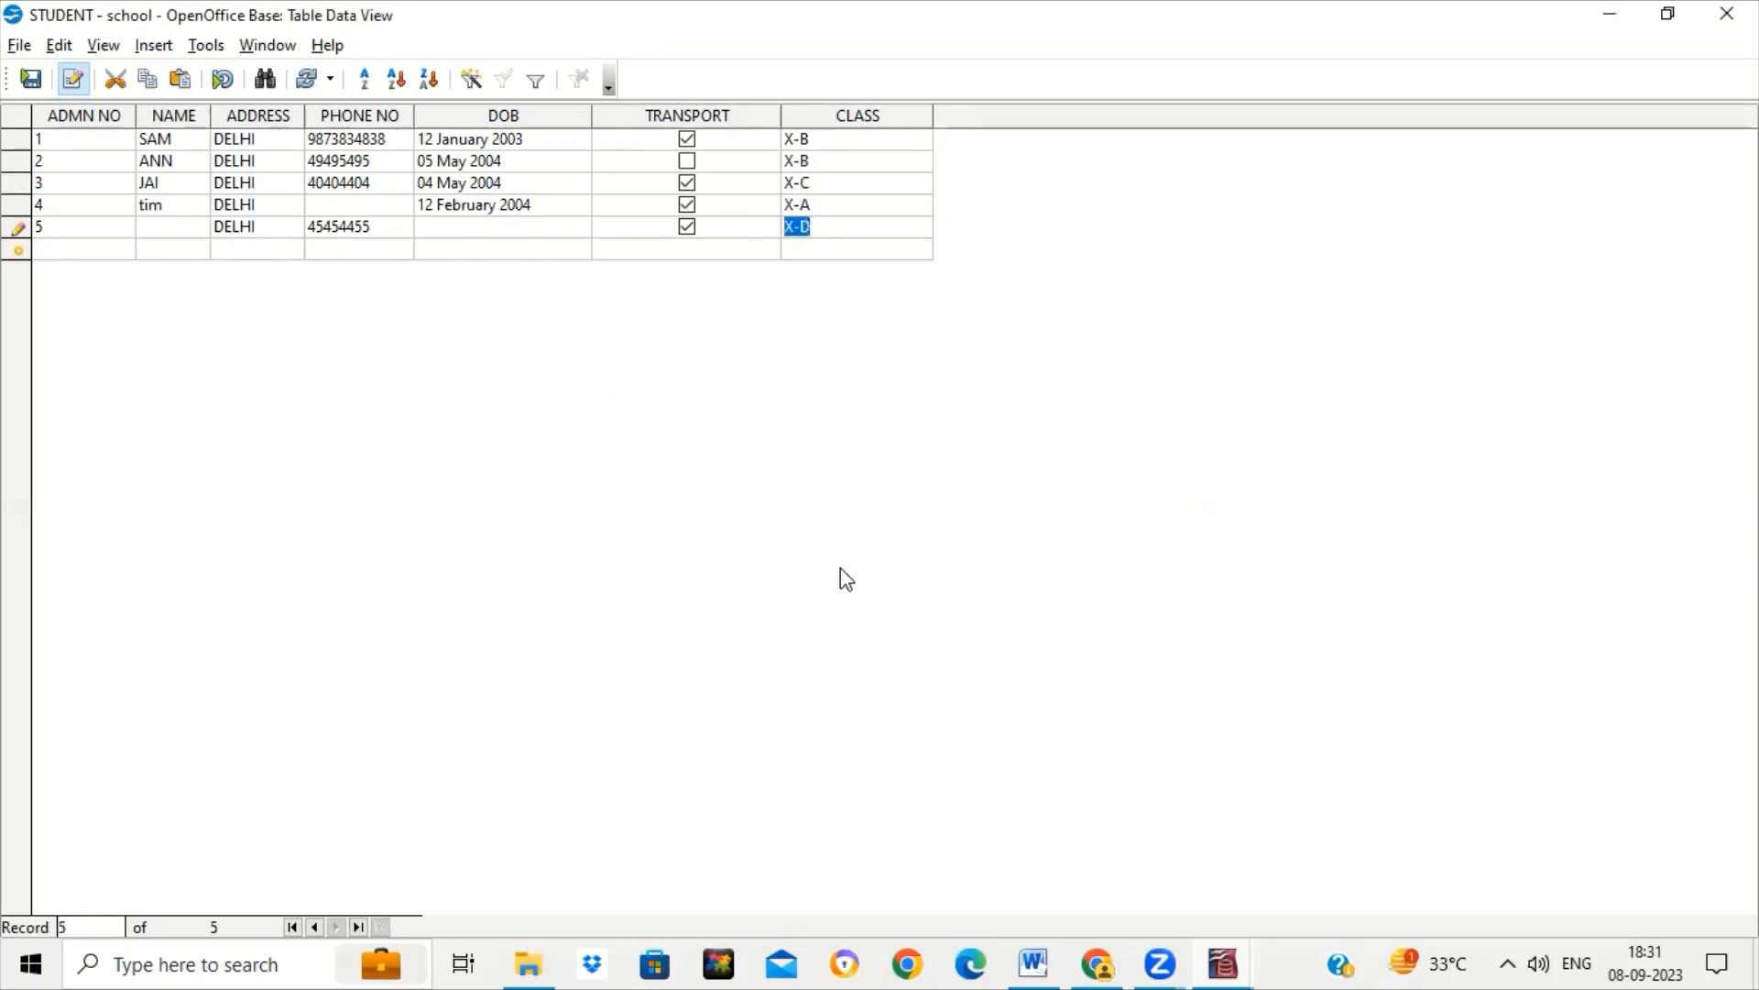
left_click(168, 225)
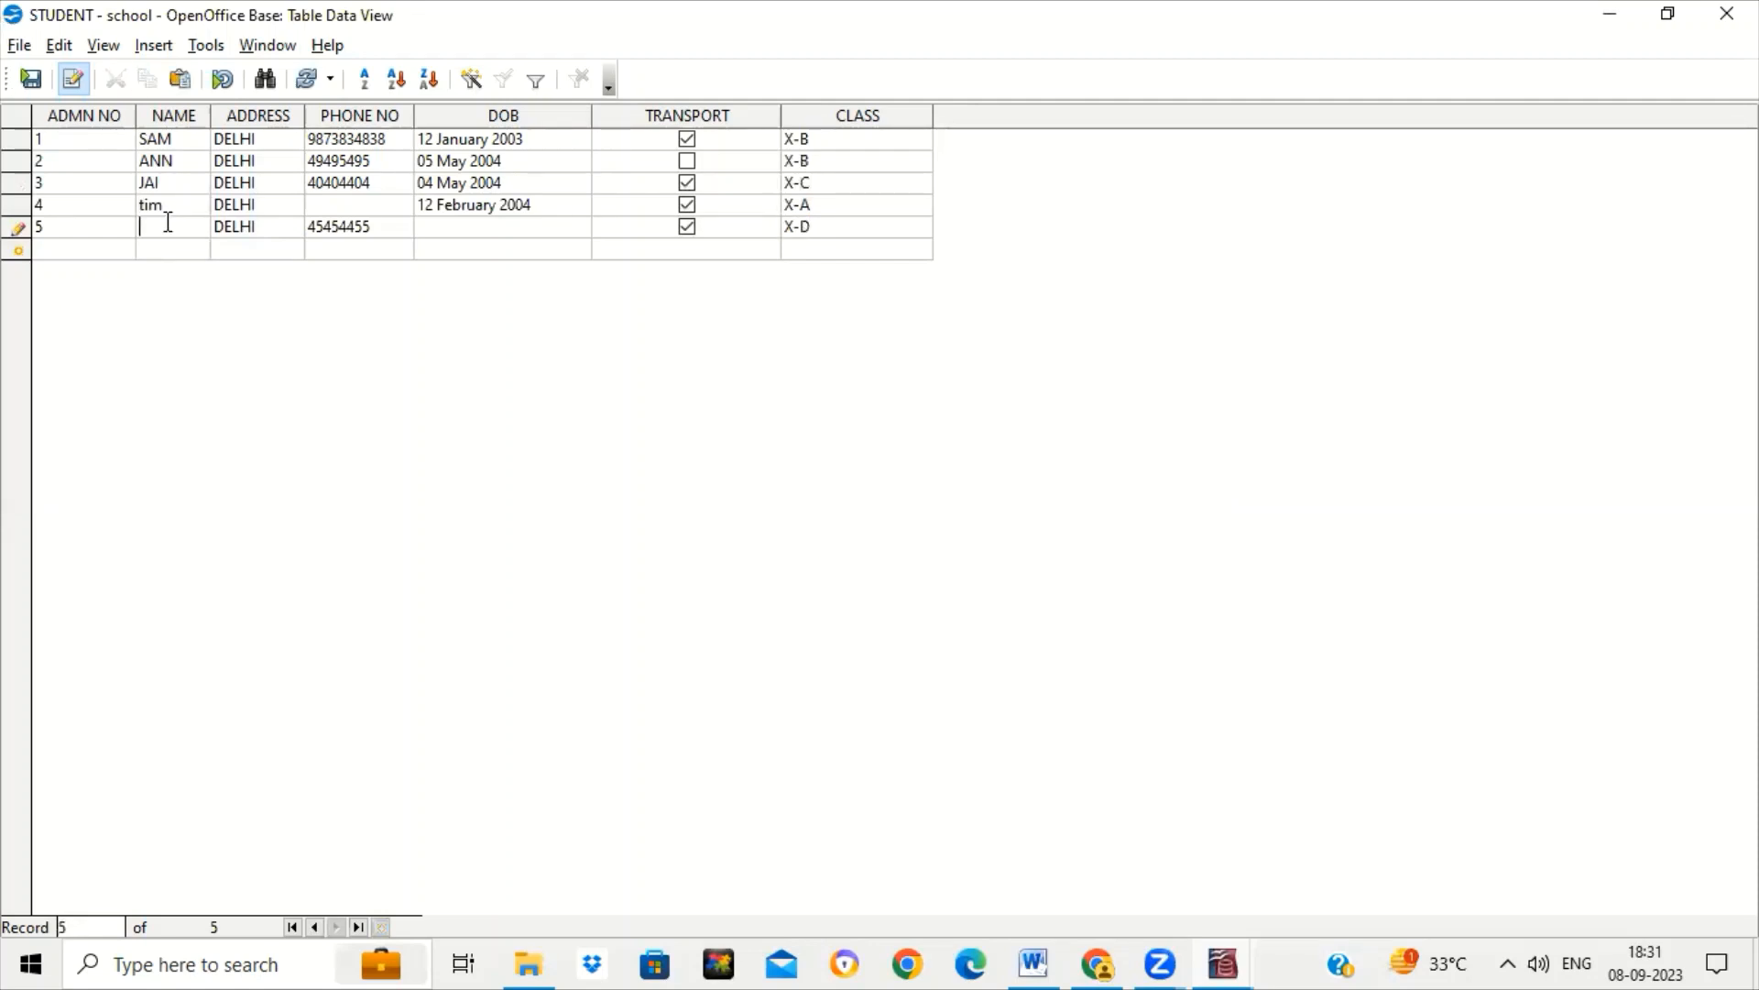
type("JOY")
key("Tab")
key("Tab")
key("Tab")
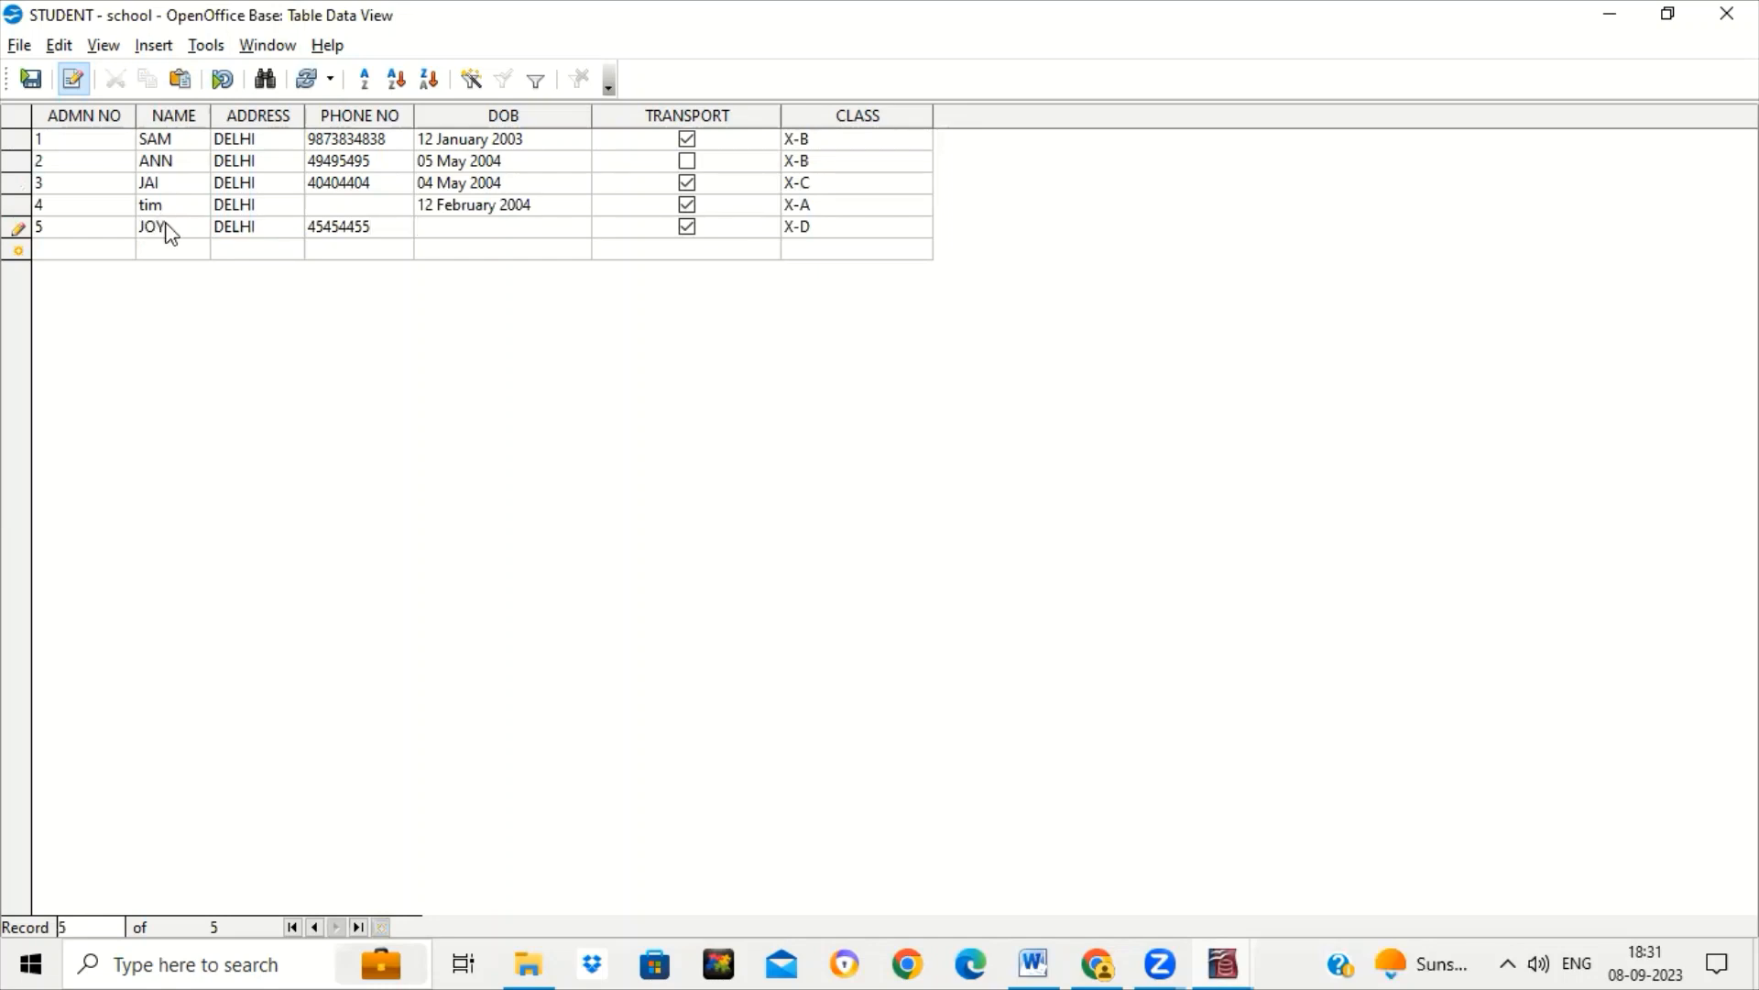
key("Tab")
key("Tab")
key("Tab")
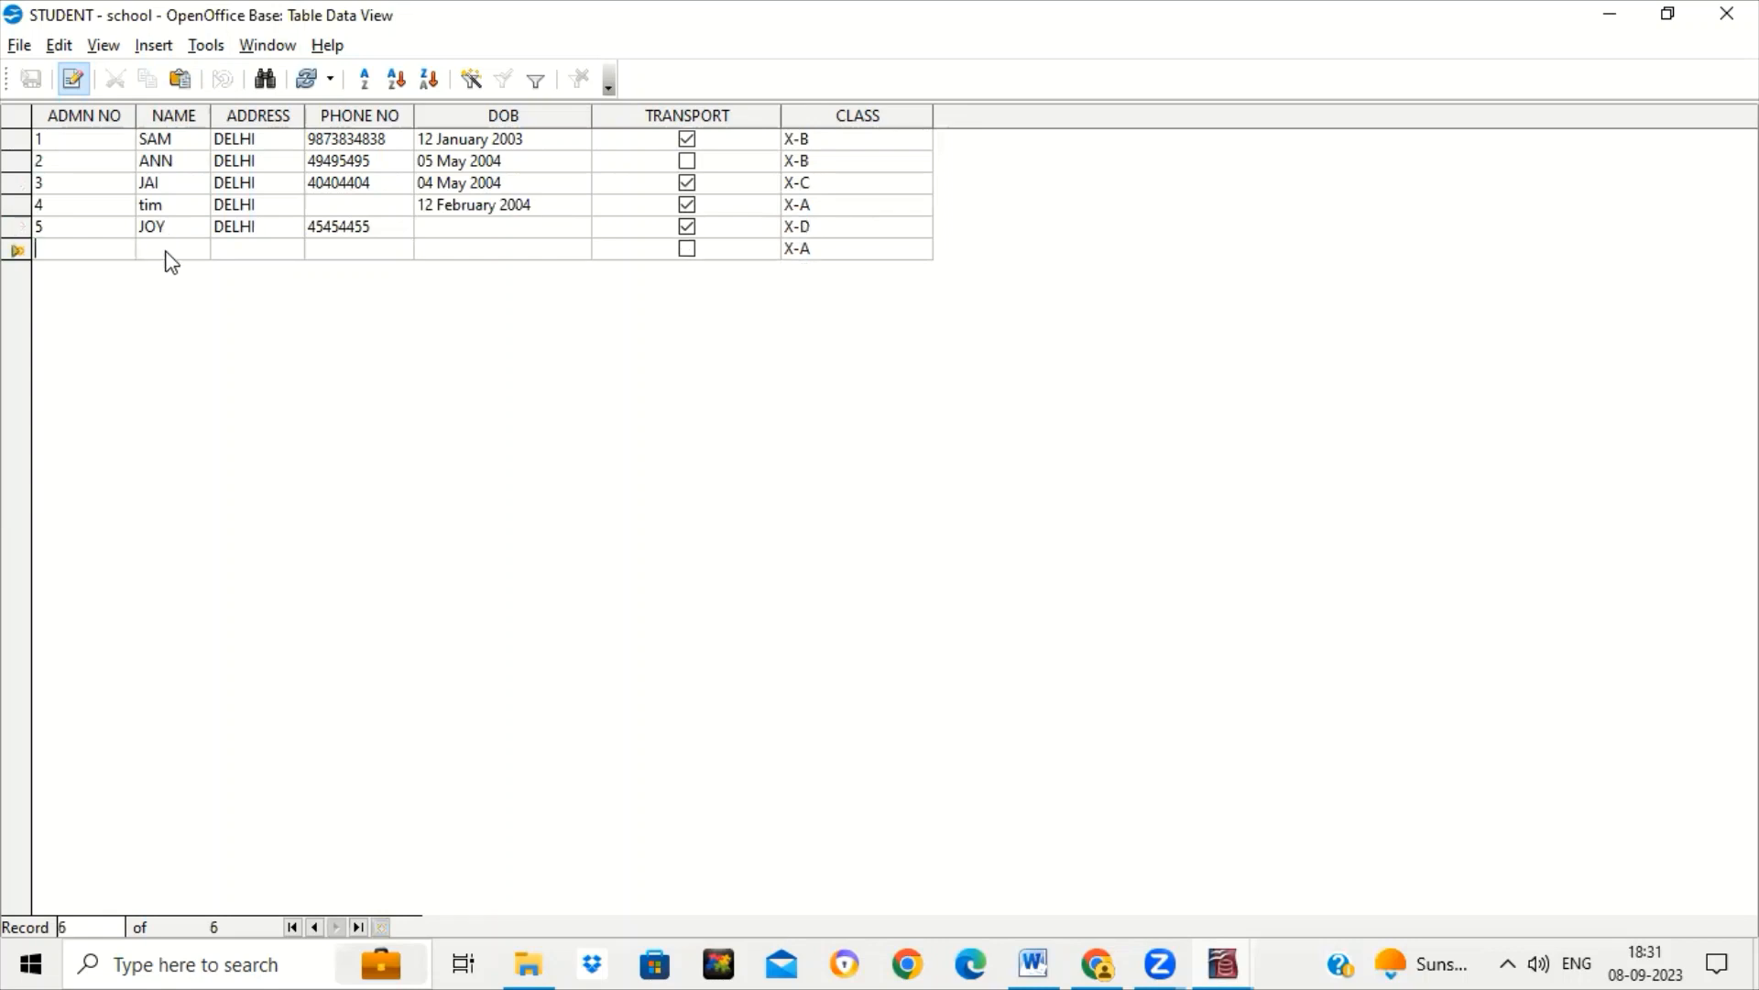
Try renaming row 4's tim to 'TIMDEJDKEJODKKOD KO DO DO' and dismiss the too-long error.
left_click(167, 253)
left_click(183, 205)
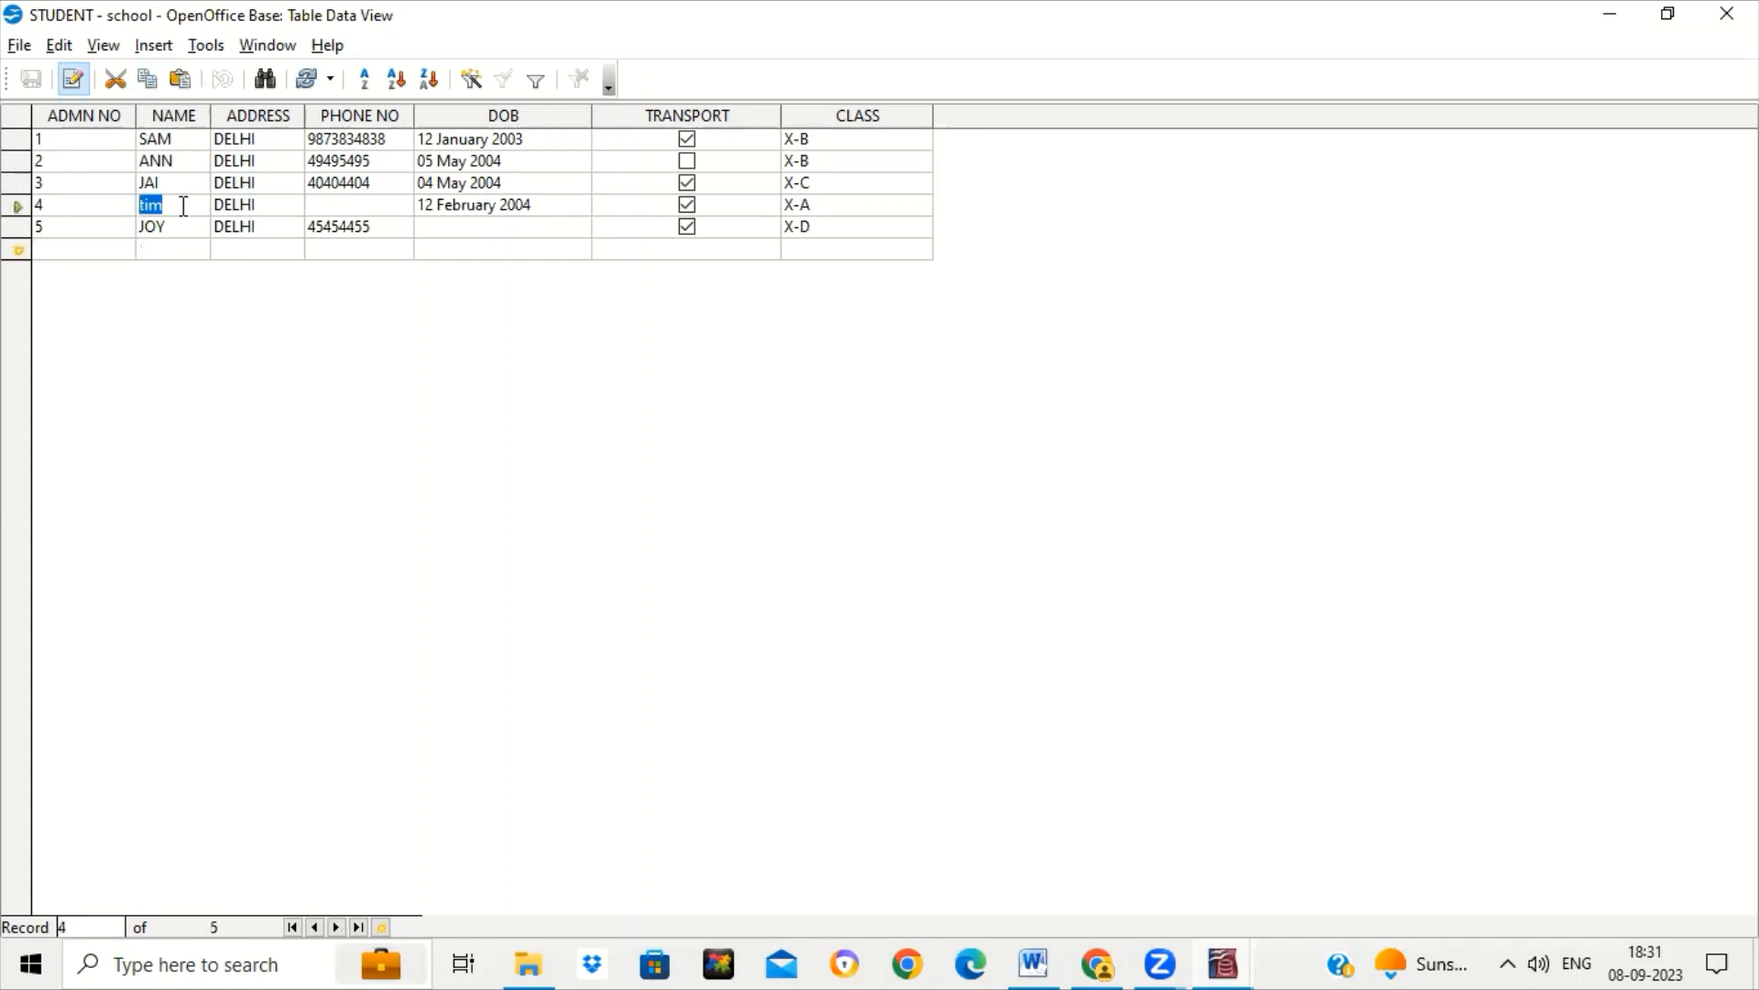
type("TIMD")
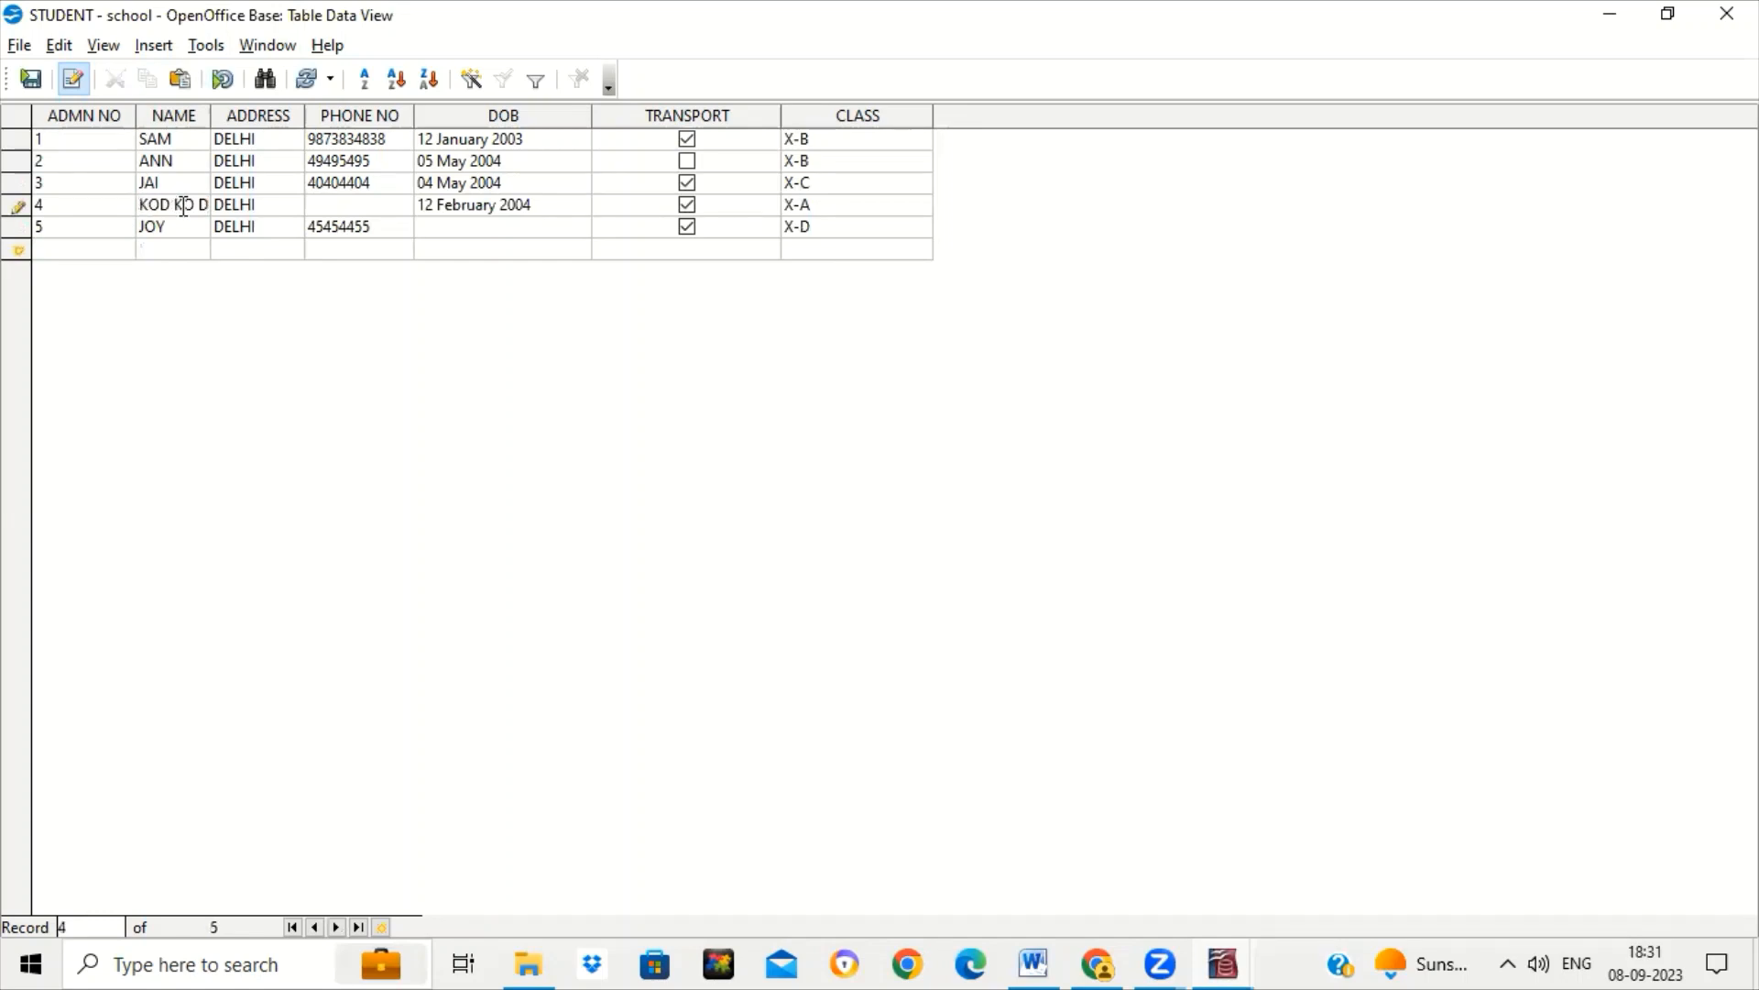
type("EJDKEJODKKOD KO DO DO")
key("Tab")
key("Tab")
key("Tab")
key("Tab")
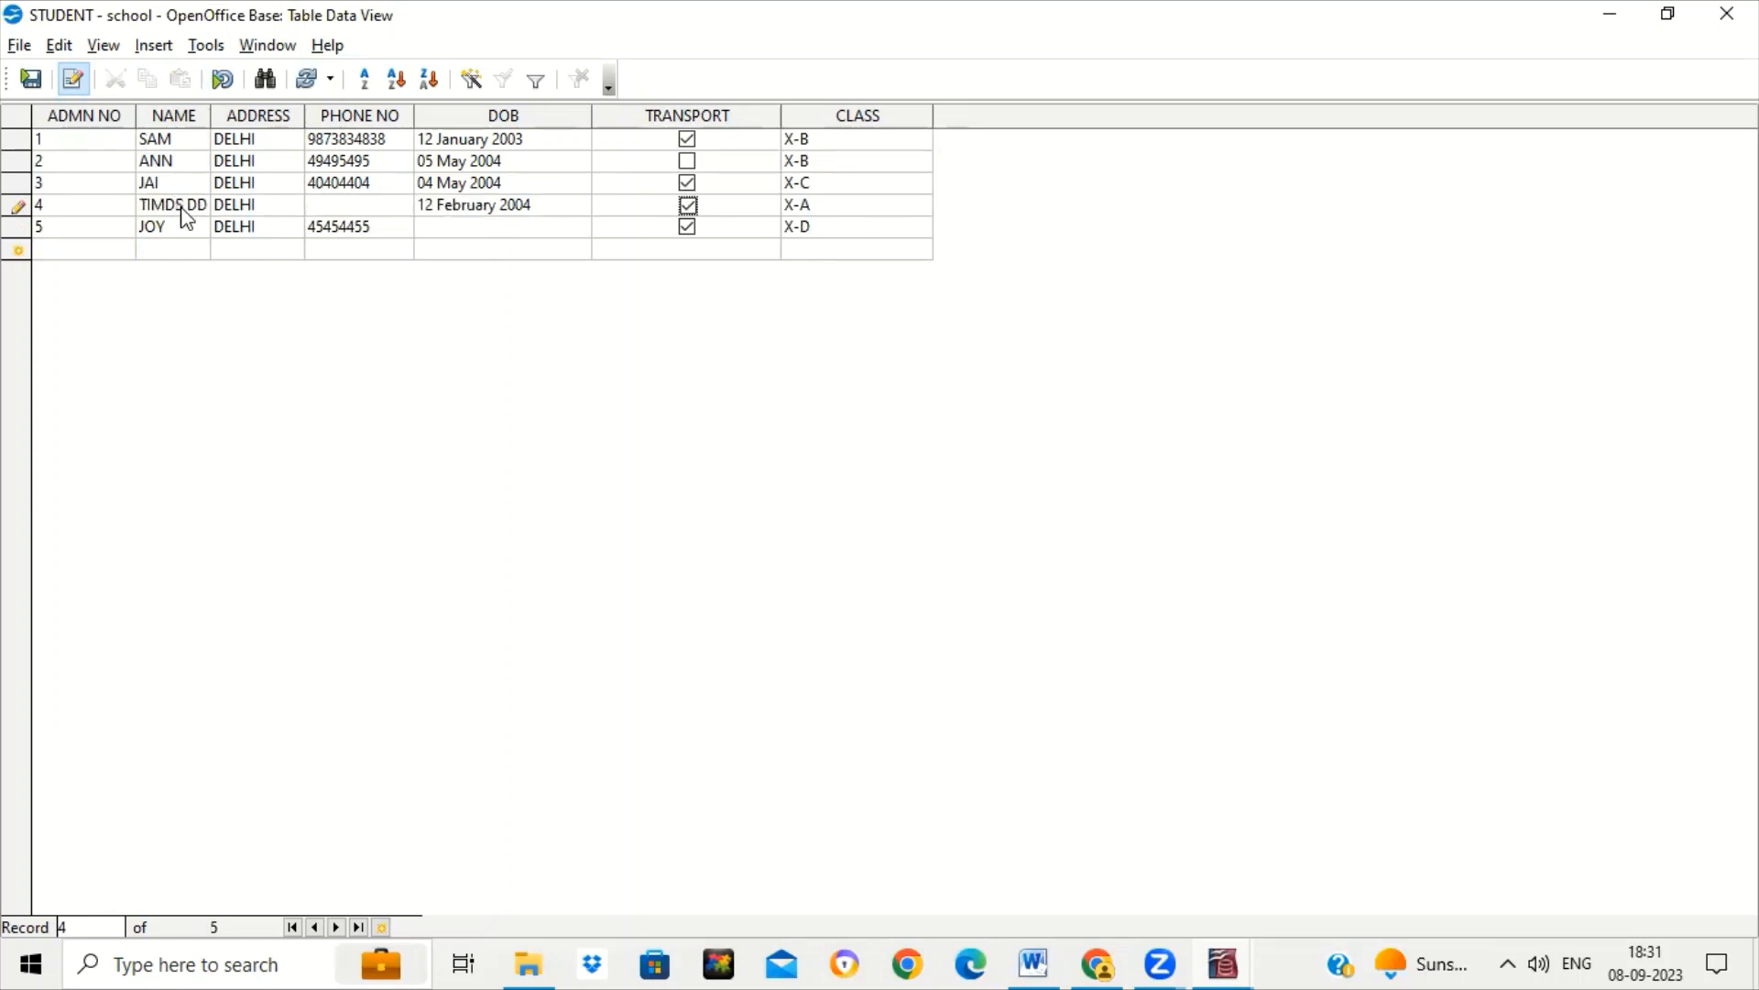
key("Tab")
key("Tab")
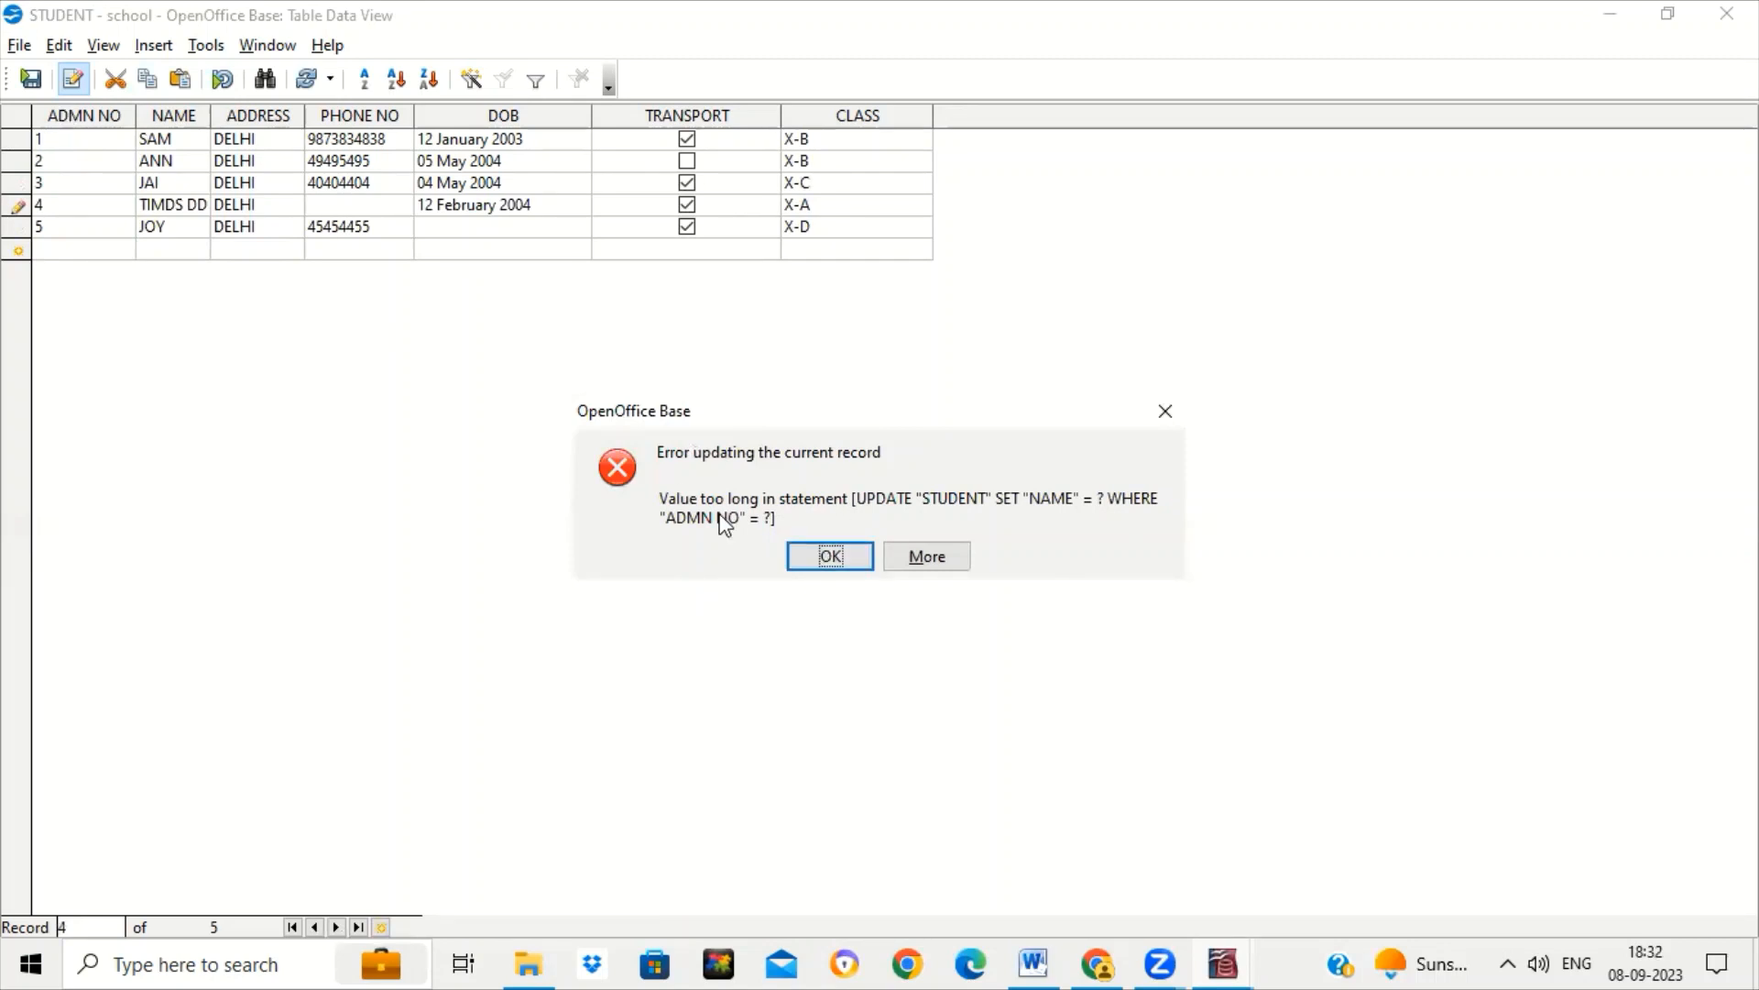
left_click(801, 551)
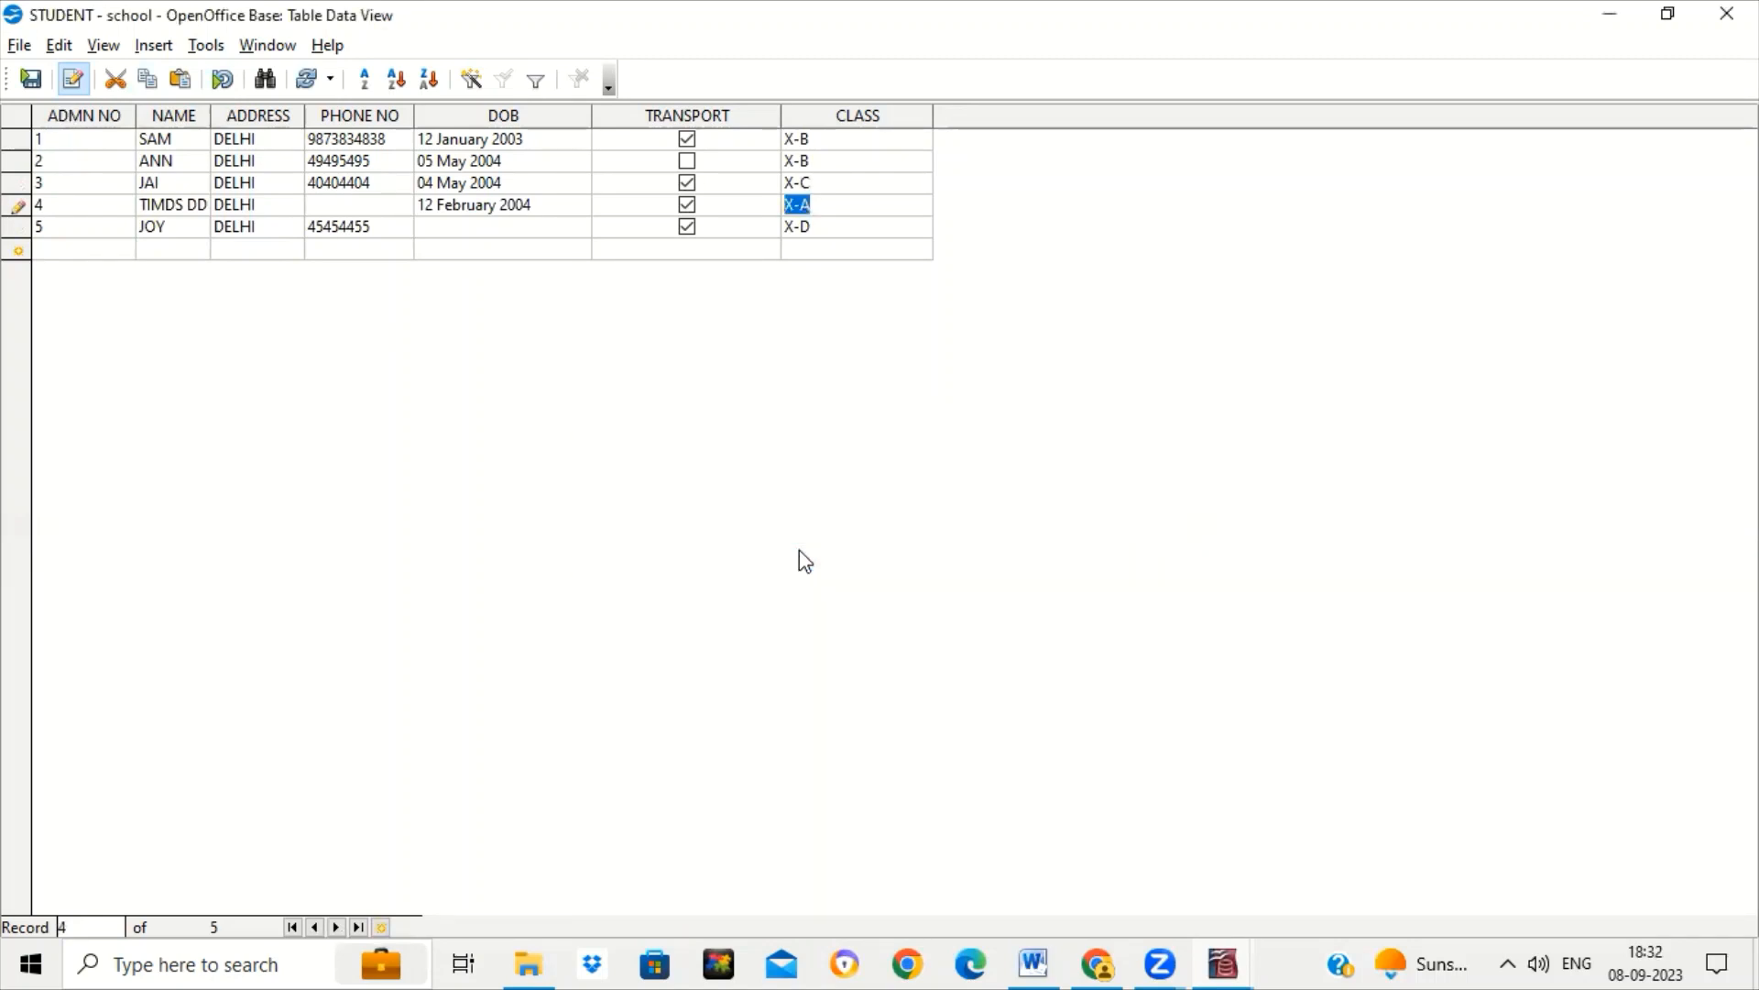
Replace row 4's rejected name with HIMANSHI, correcting the first letter, and commit the record.
left_click(191, 205)
key("BackSpace")
type("TIMANSHI")
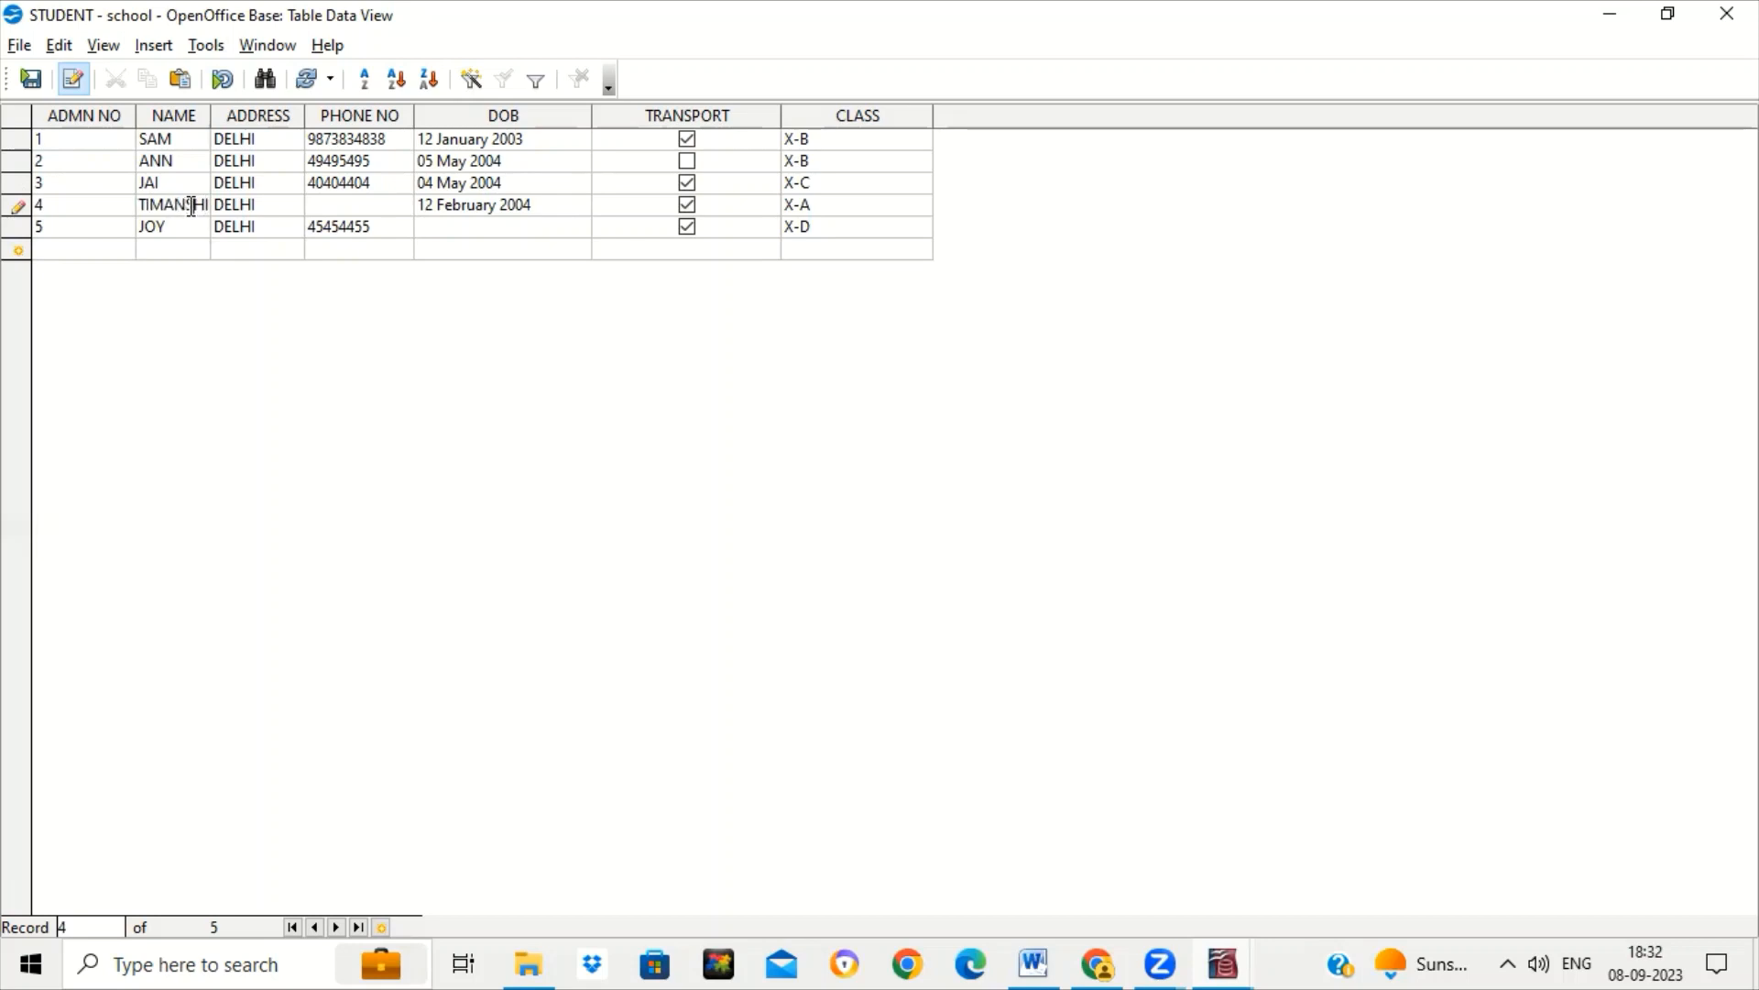
key("Left")
key("Left")
key("BackSpace")
type("H")
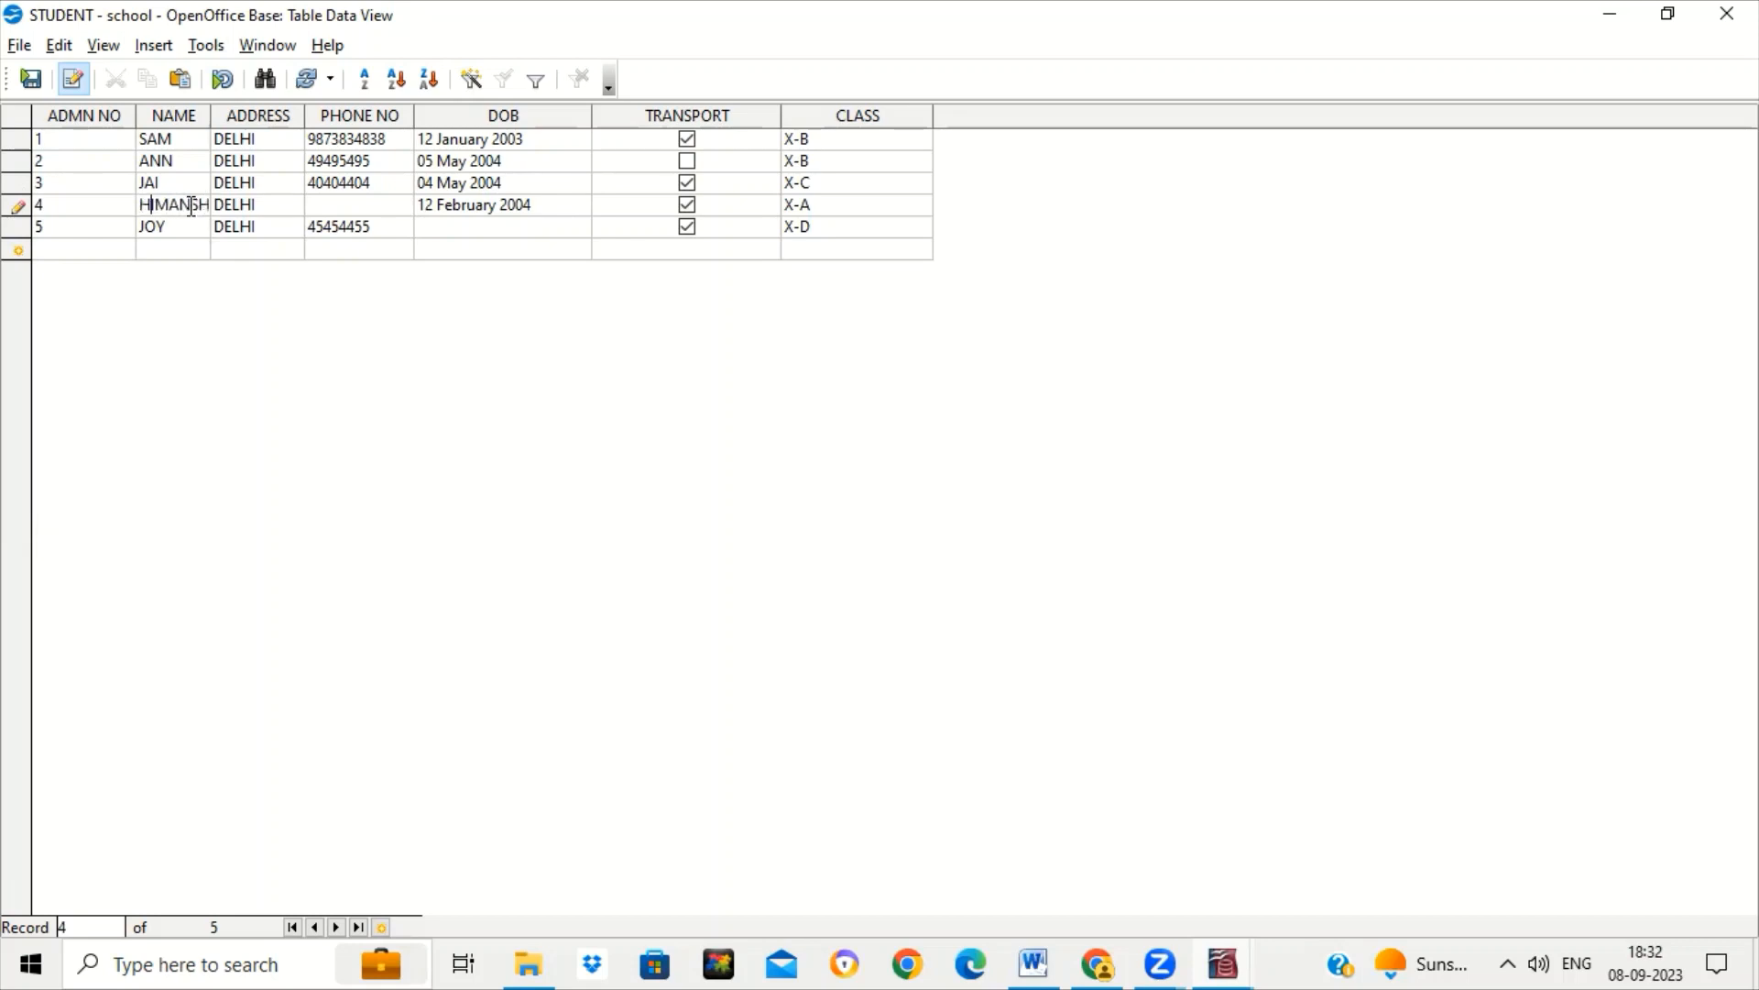
key("Tab")
key("Tab")
key("Tab")
key("Tab")
key("Tab")
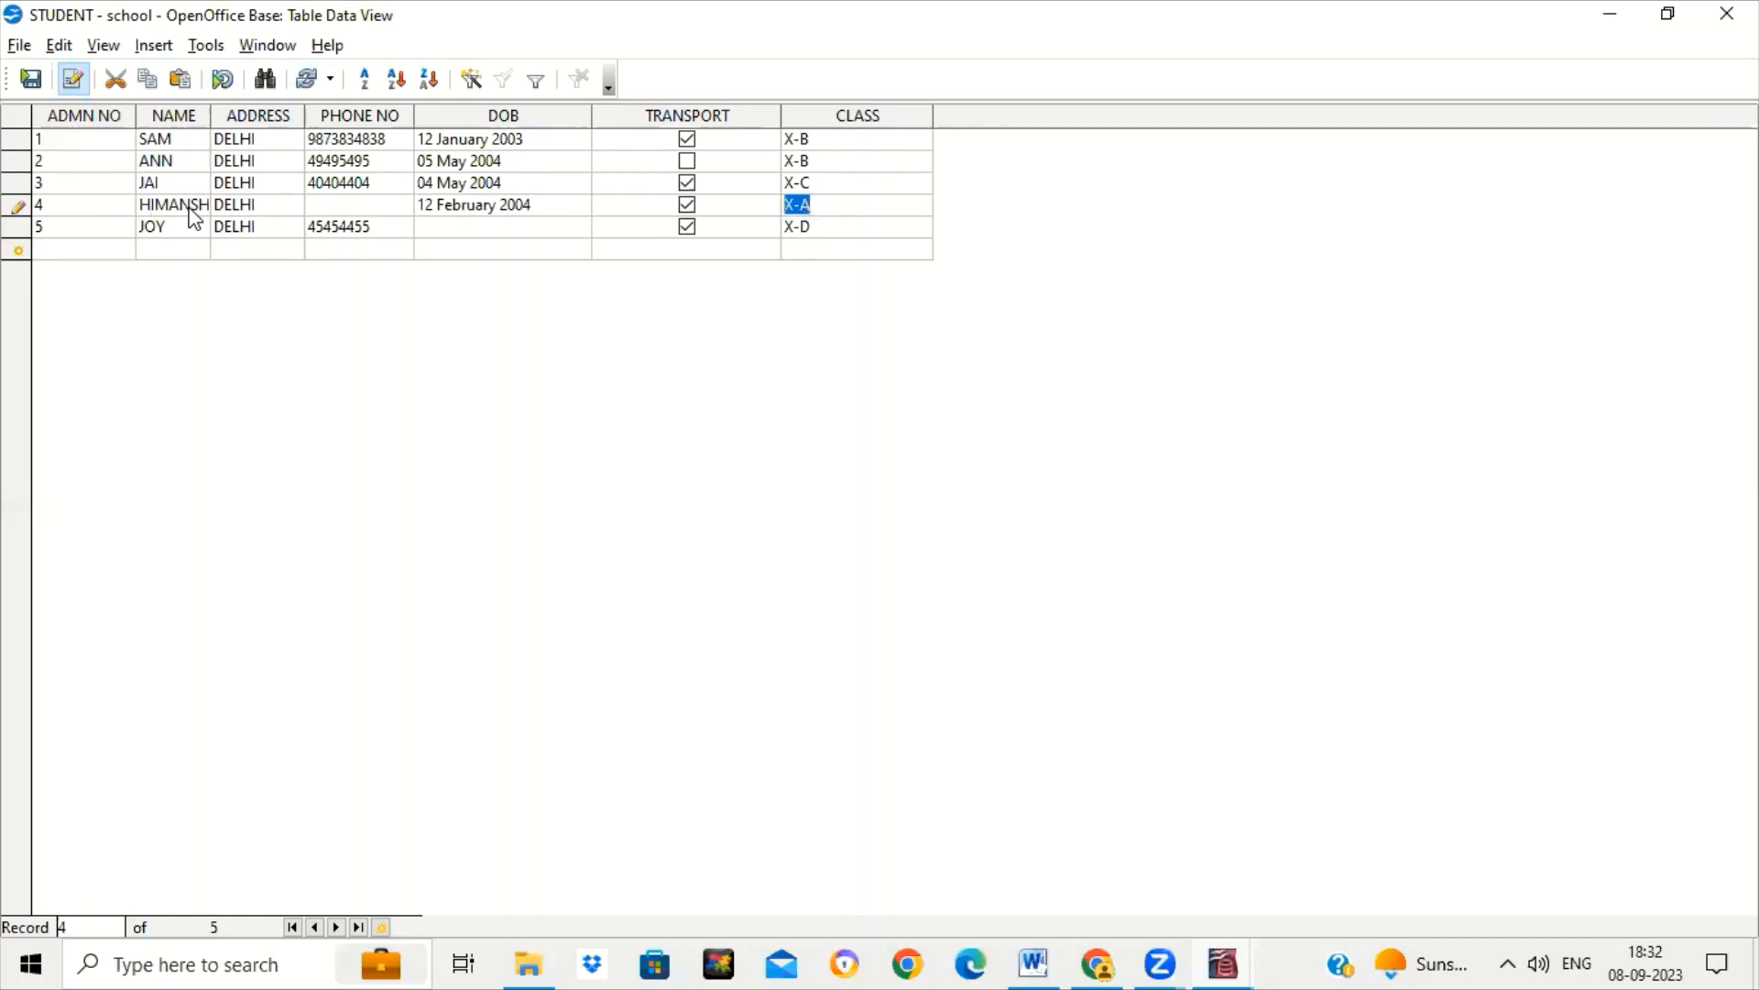
key("Tab")
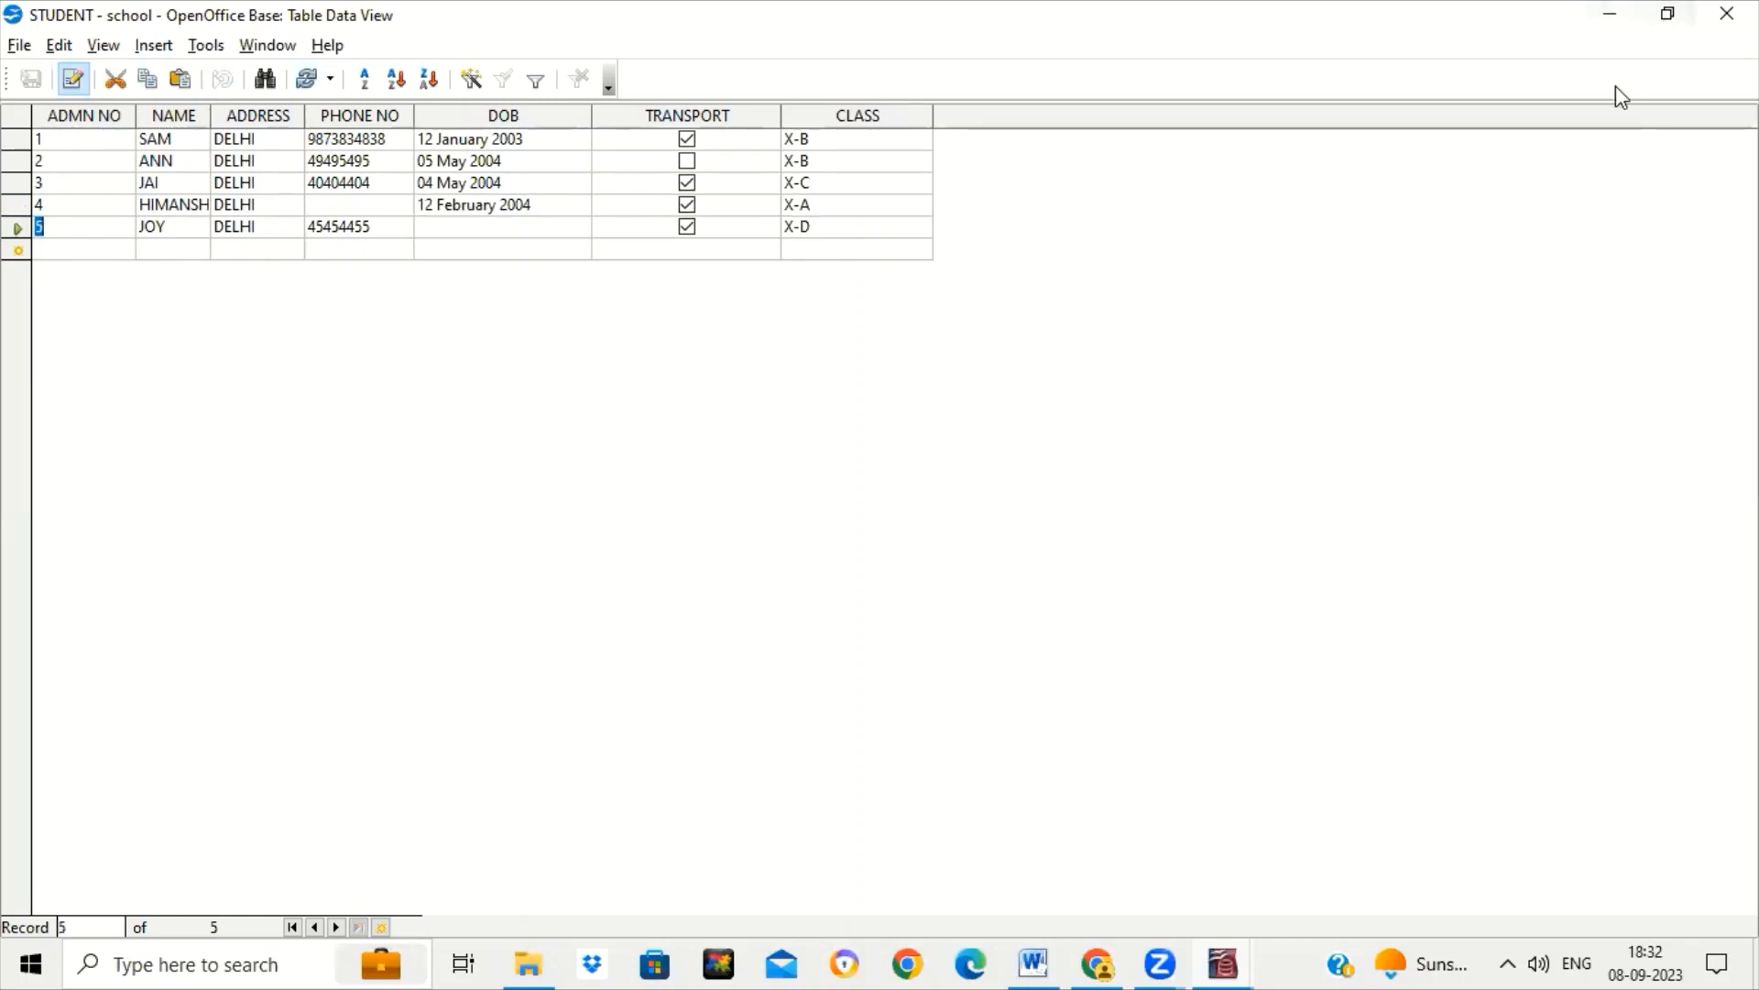
Close the STUDENT data view and open the STUDENT table in design view.
left_click(1727, 13)
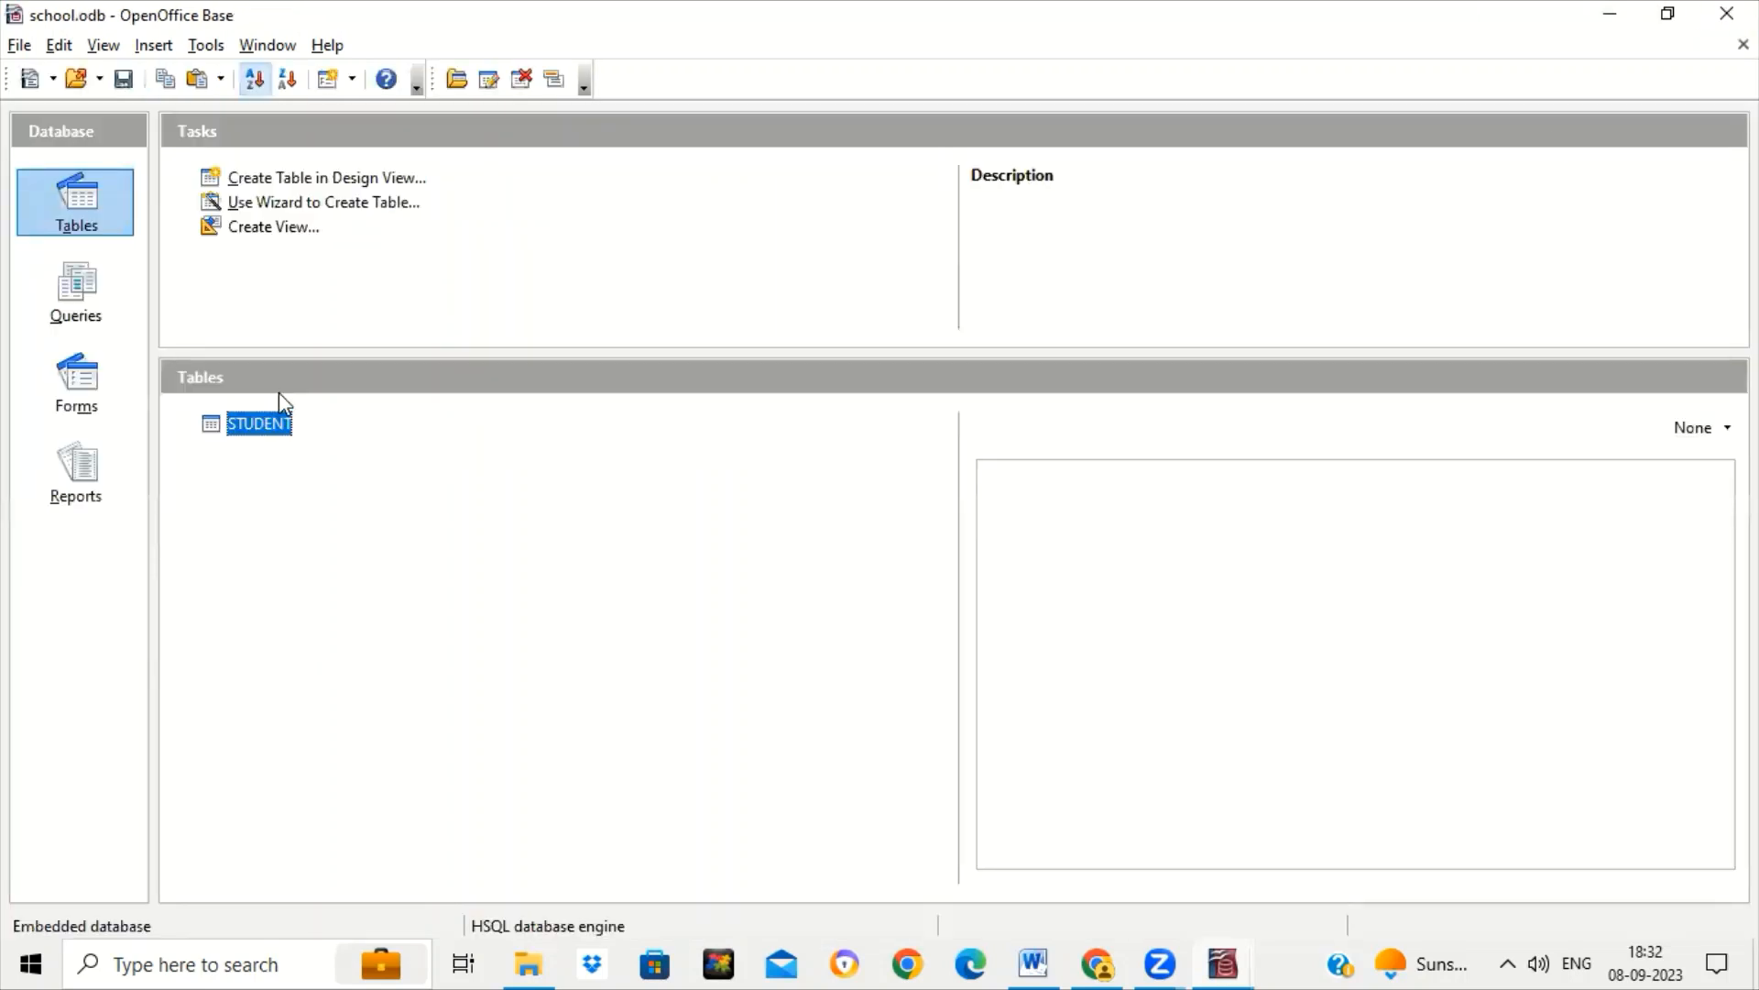
right_click(295, 427)
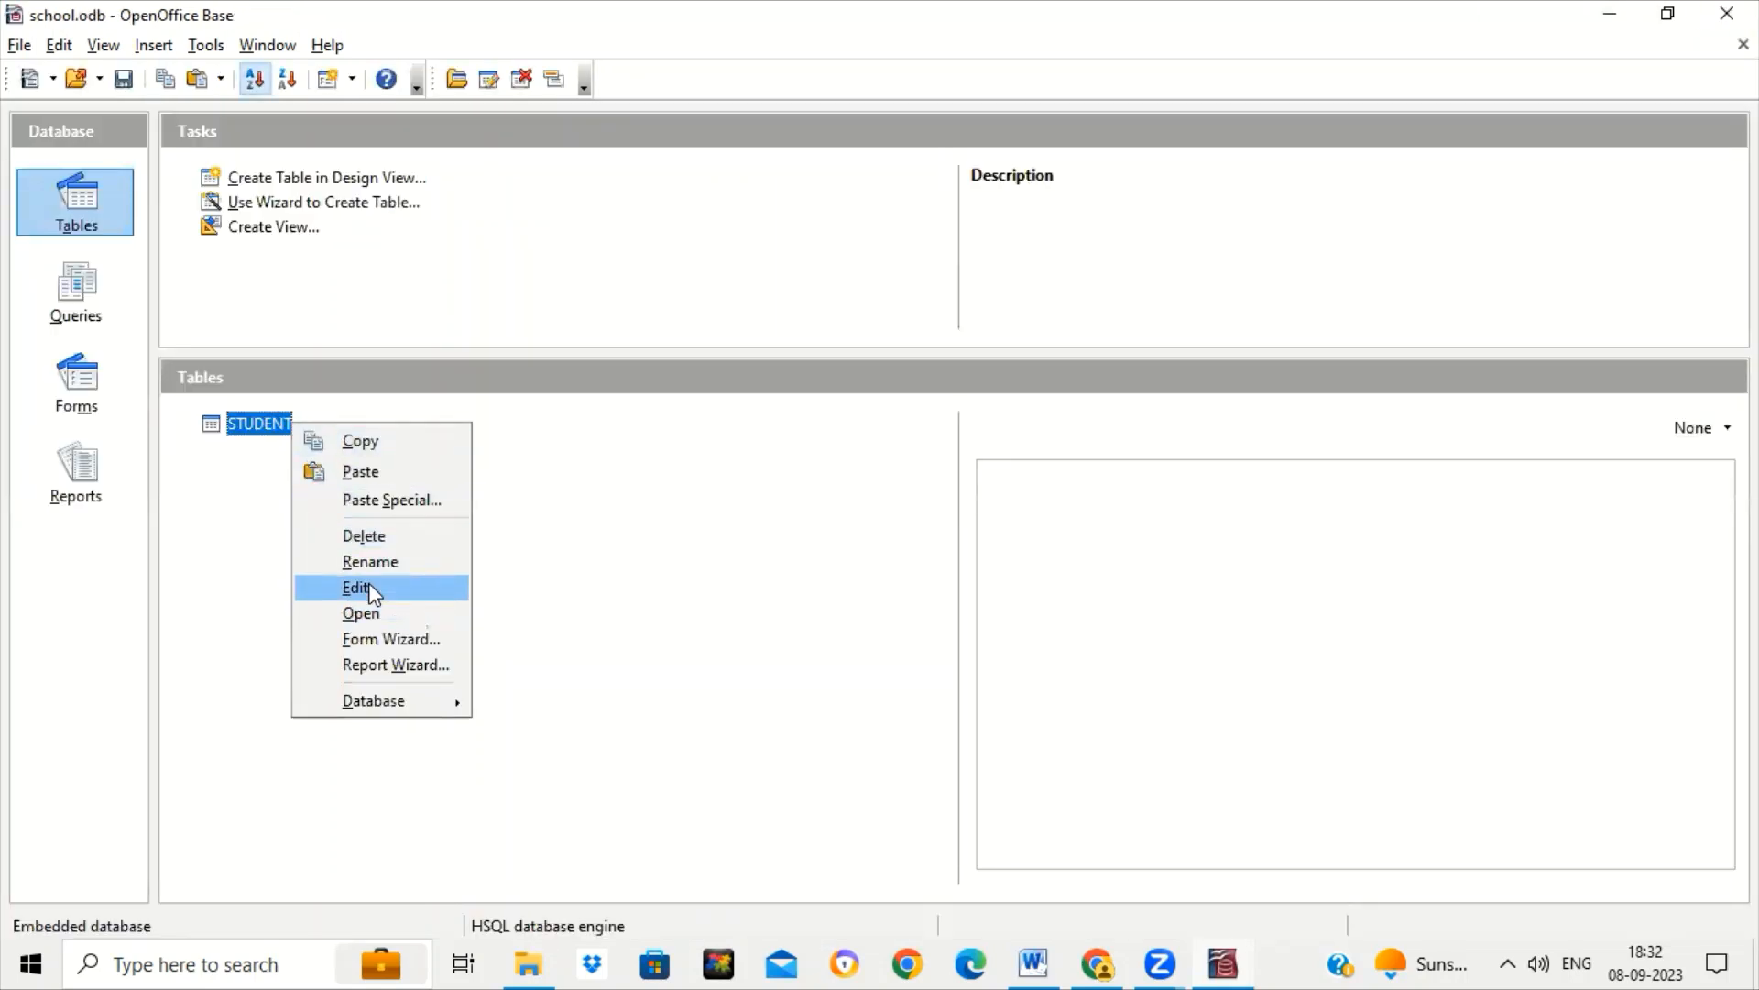
left_click(366, 588)
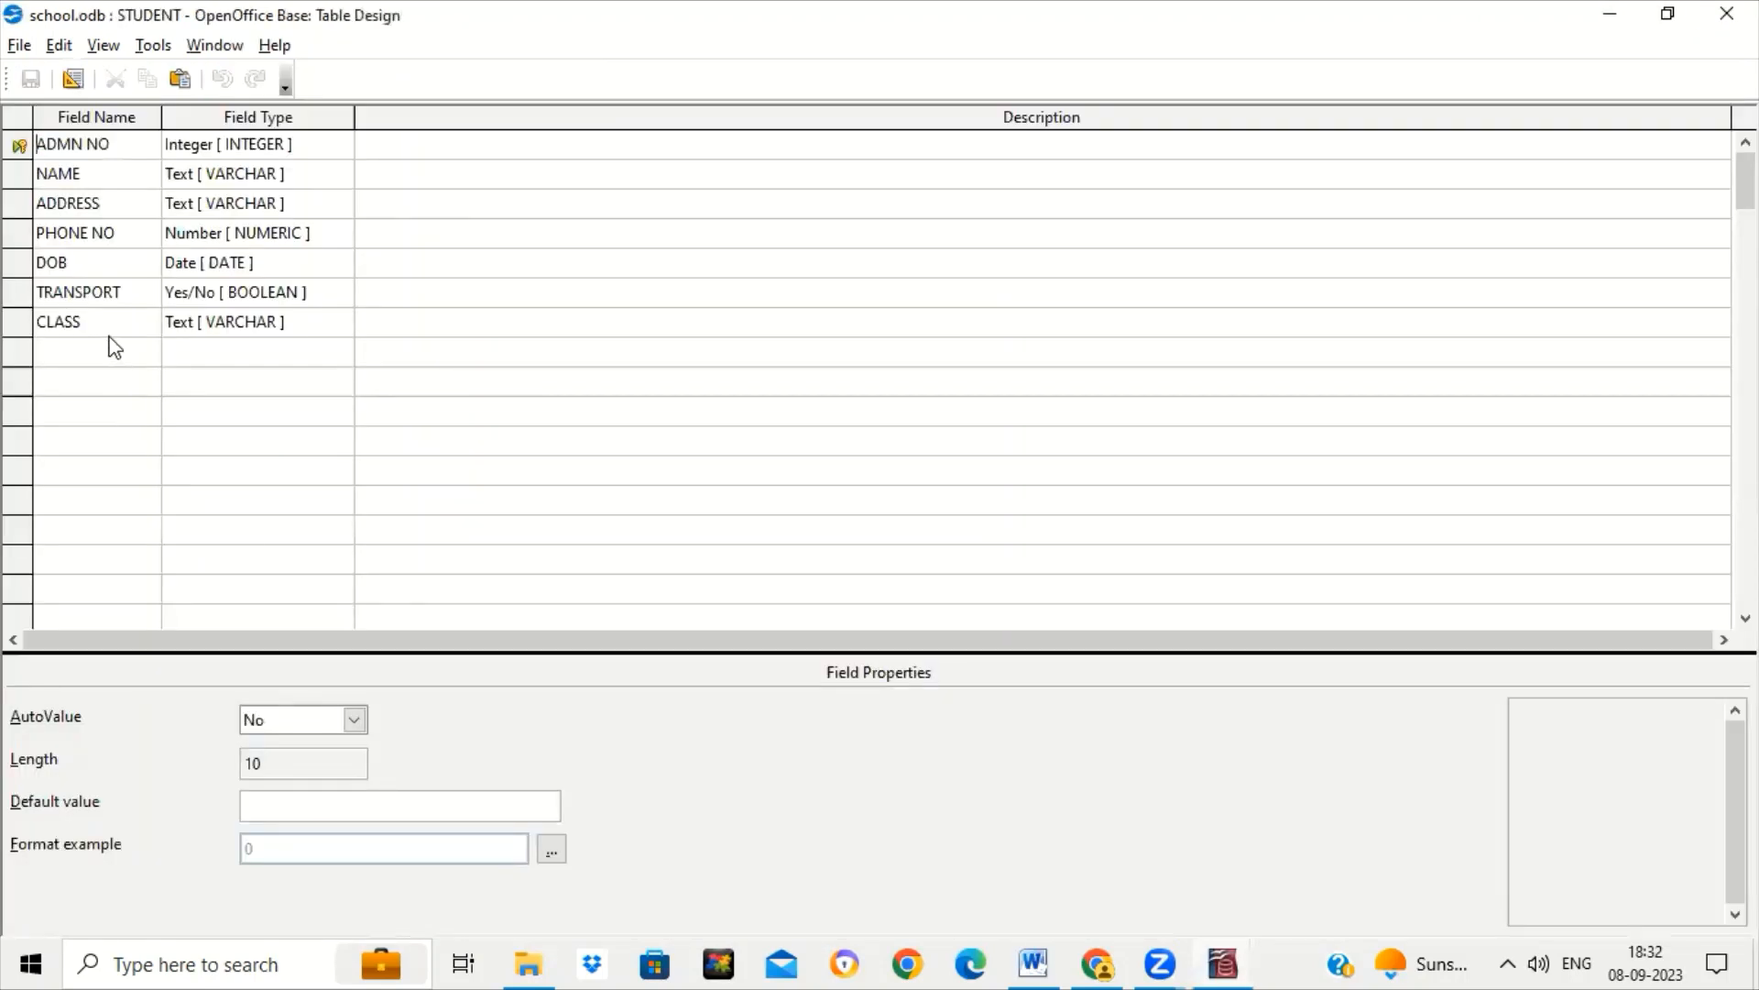
left_click(110, 327)
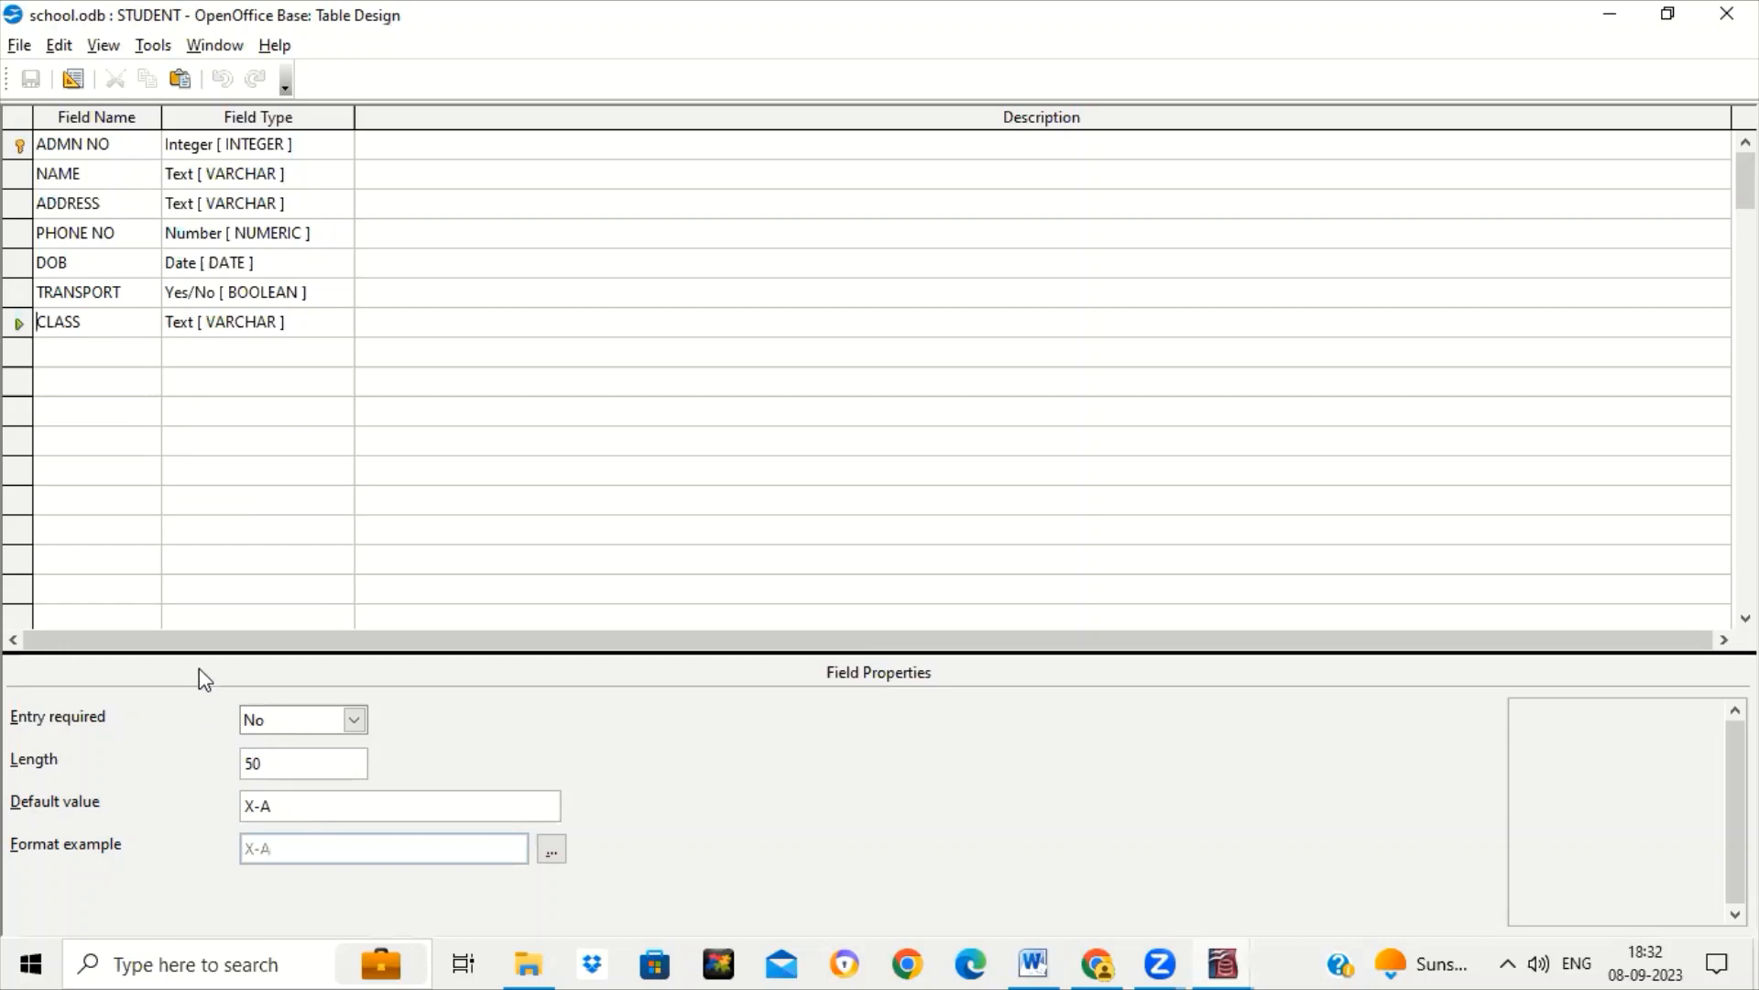
left_click(120, 235)
Add a temporary Integer ID field, delete it, and close the design without saving.
left_click(102, 353)
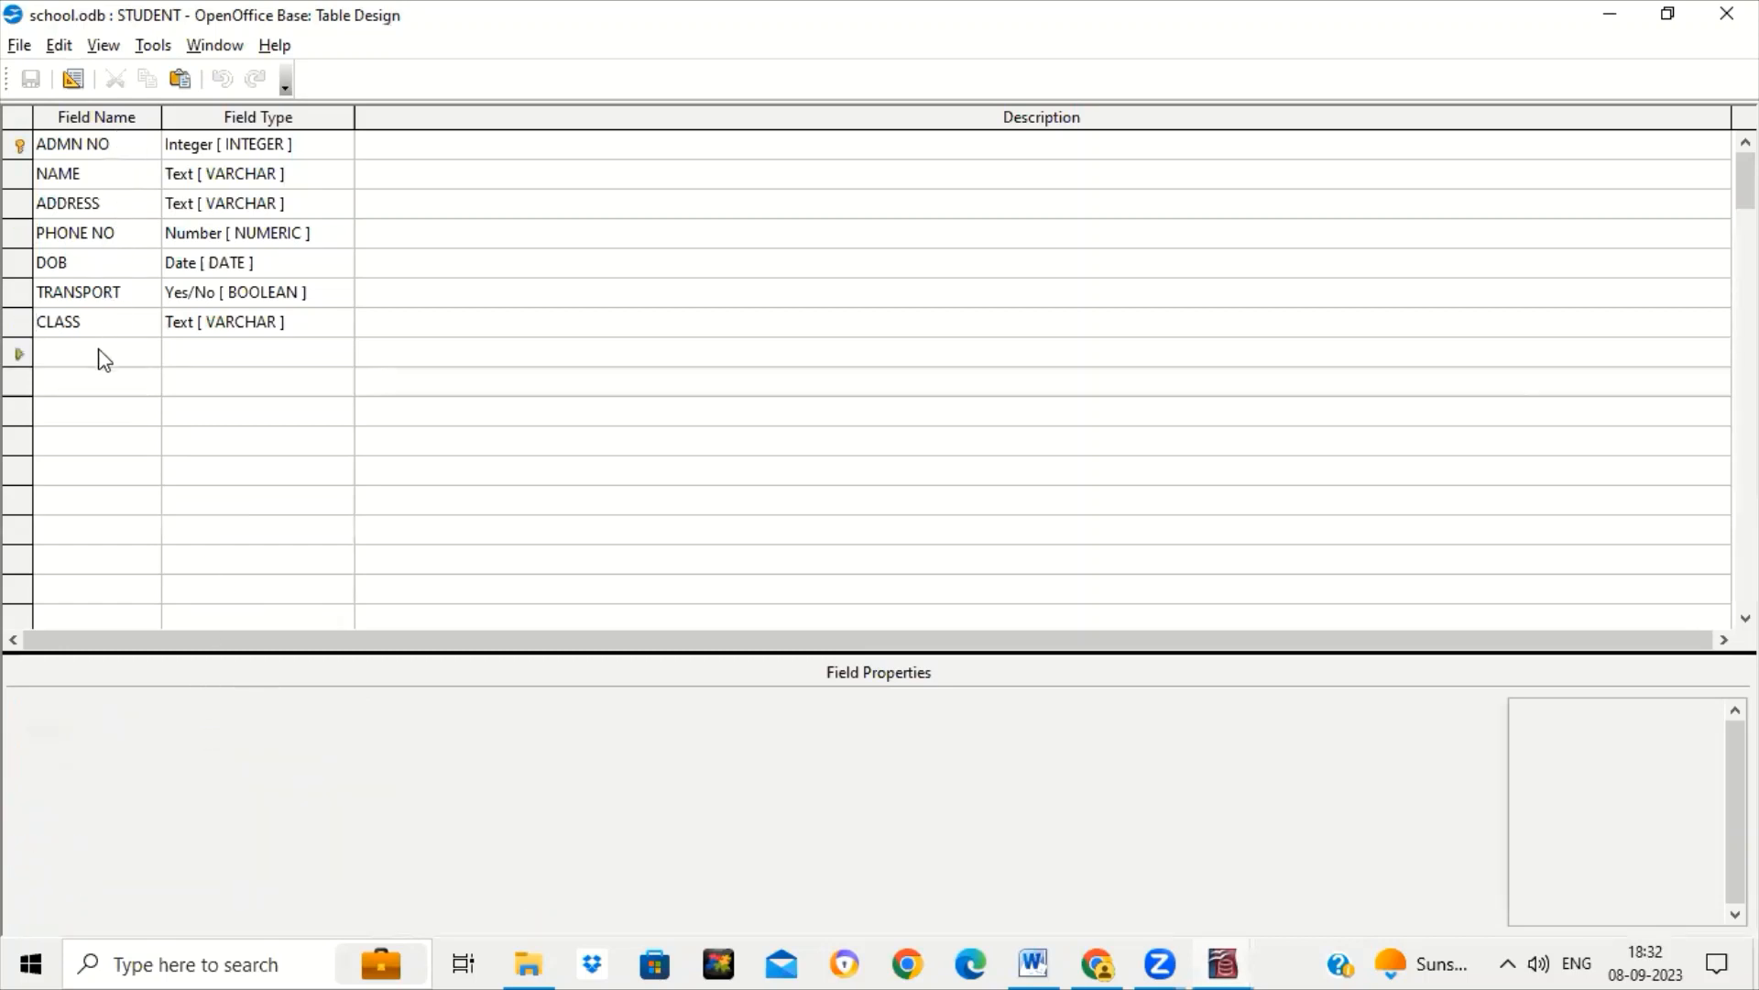
type("ID")
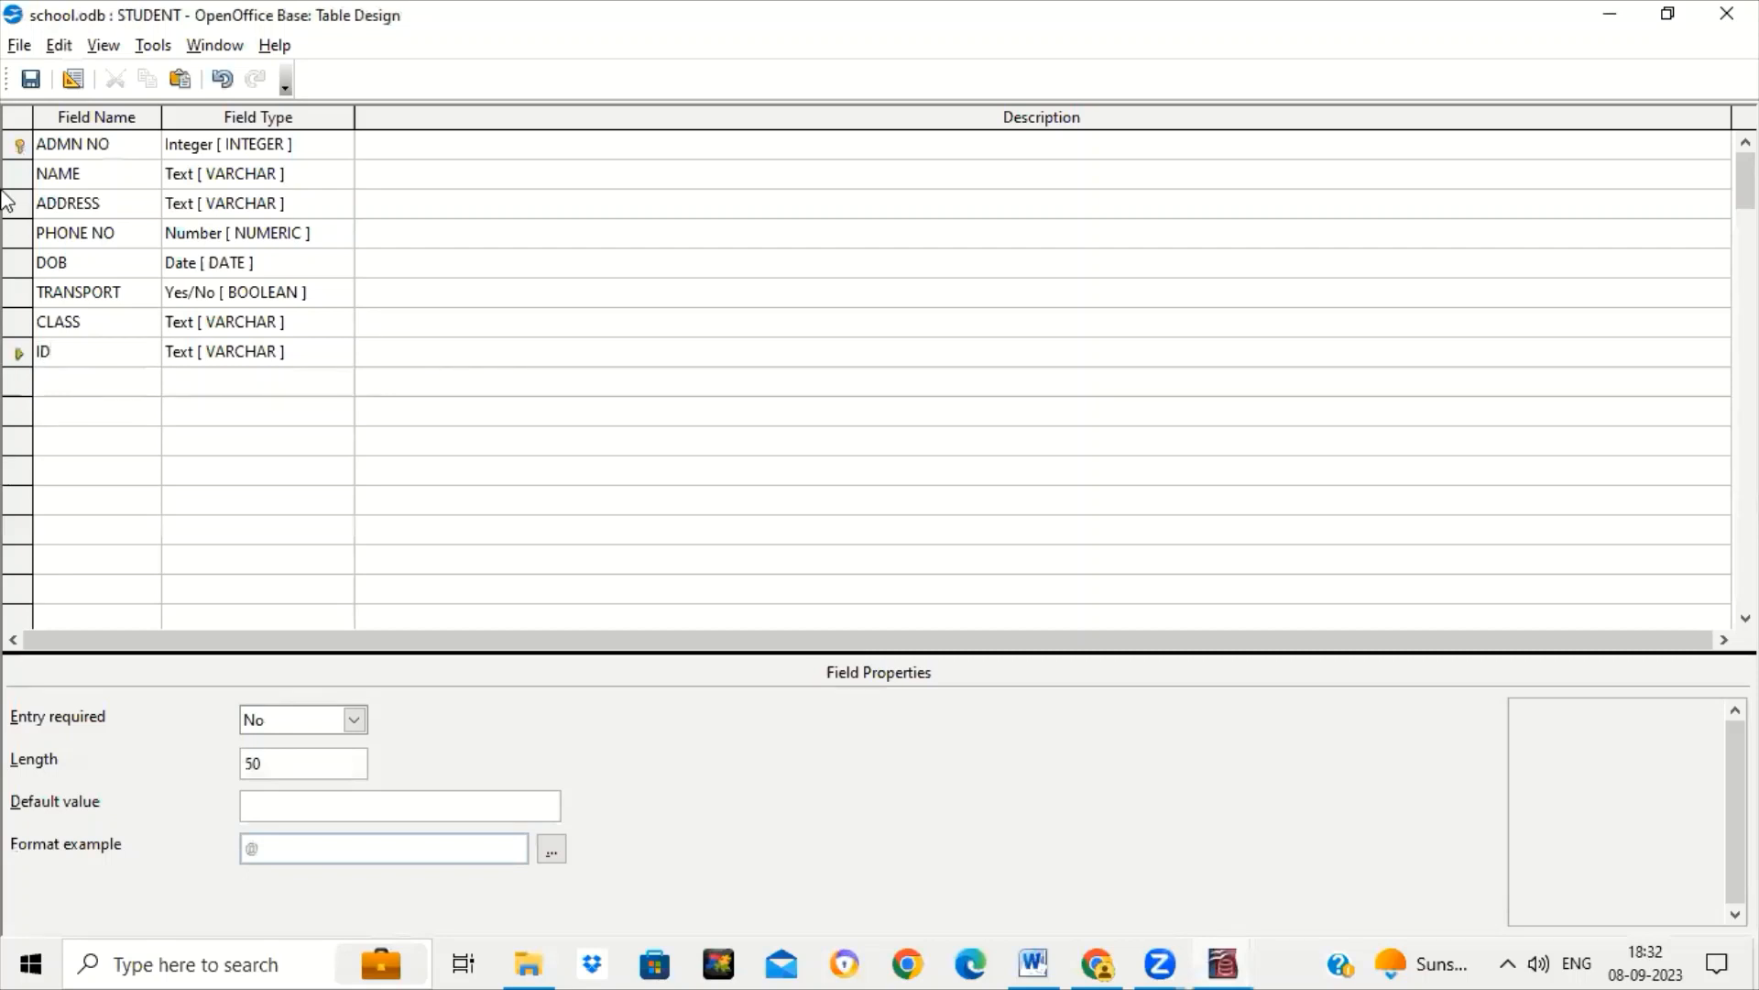
left_click(302, 356)
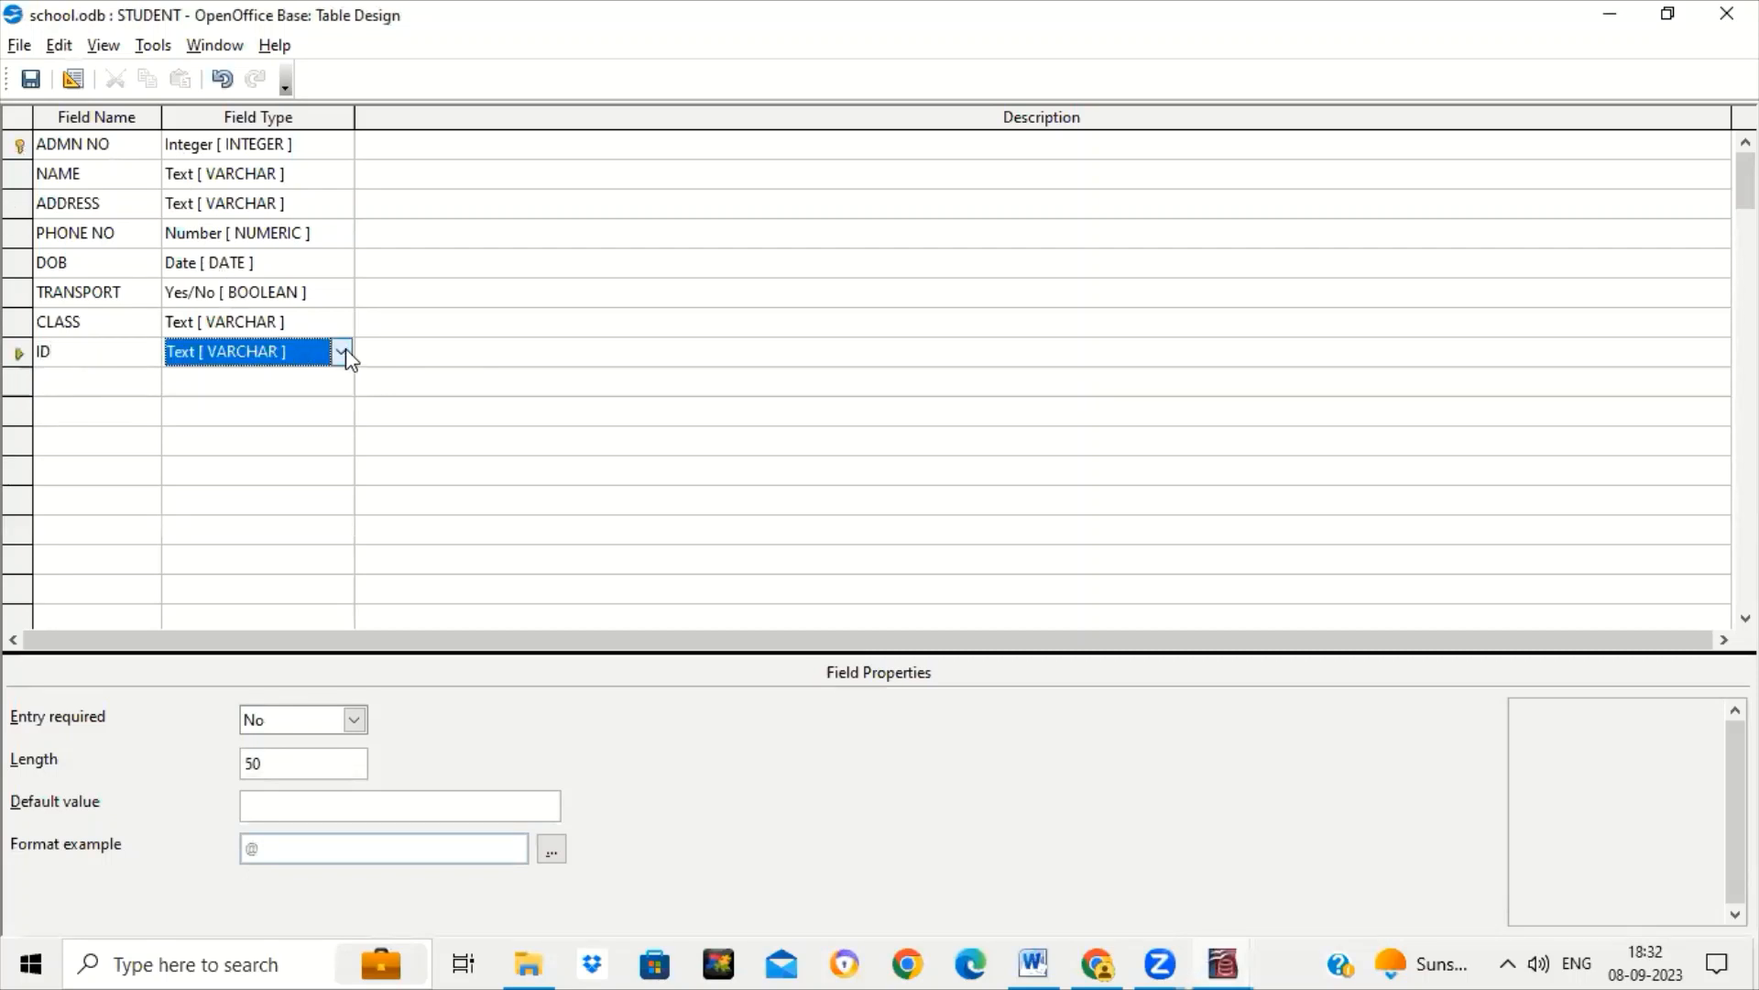
left_click(341, 352)
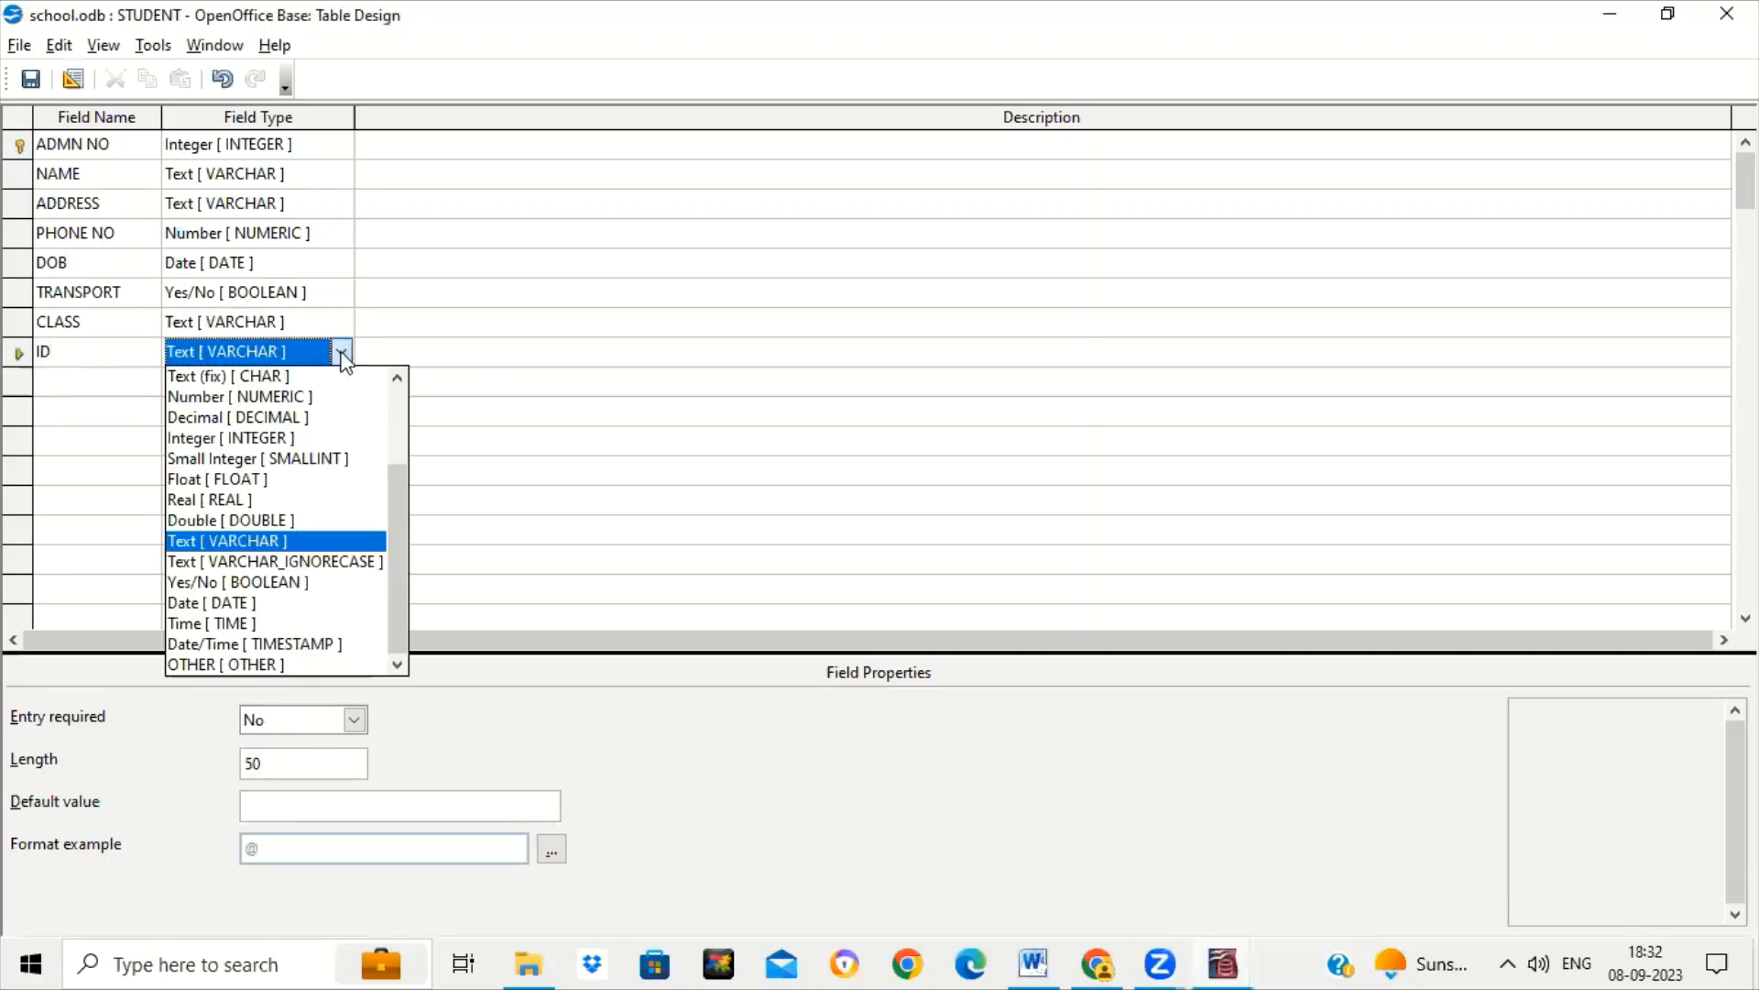
left_click(260, 439)
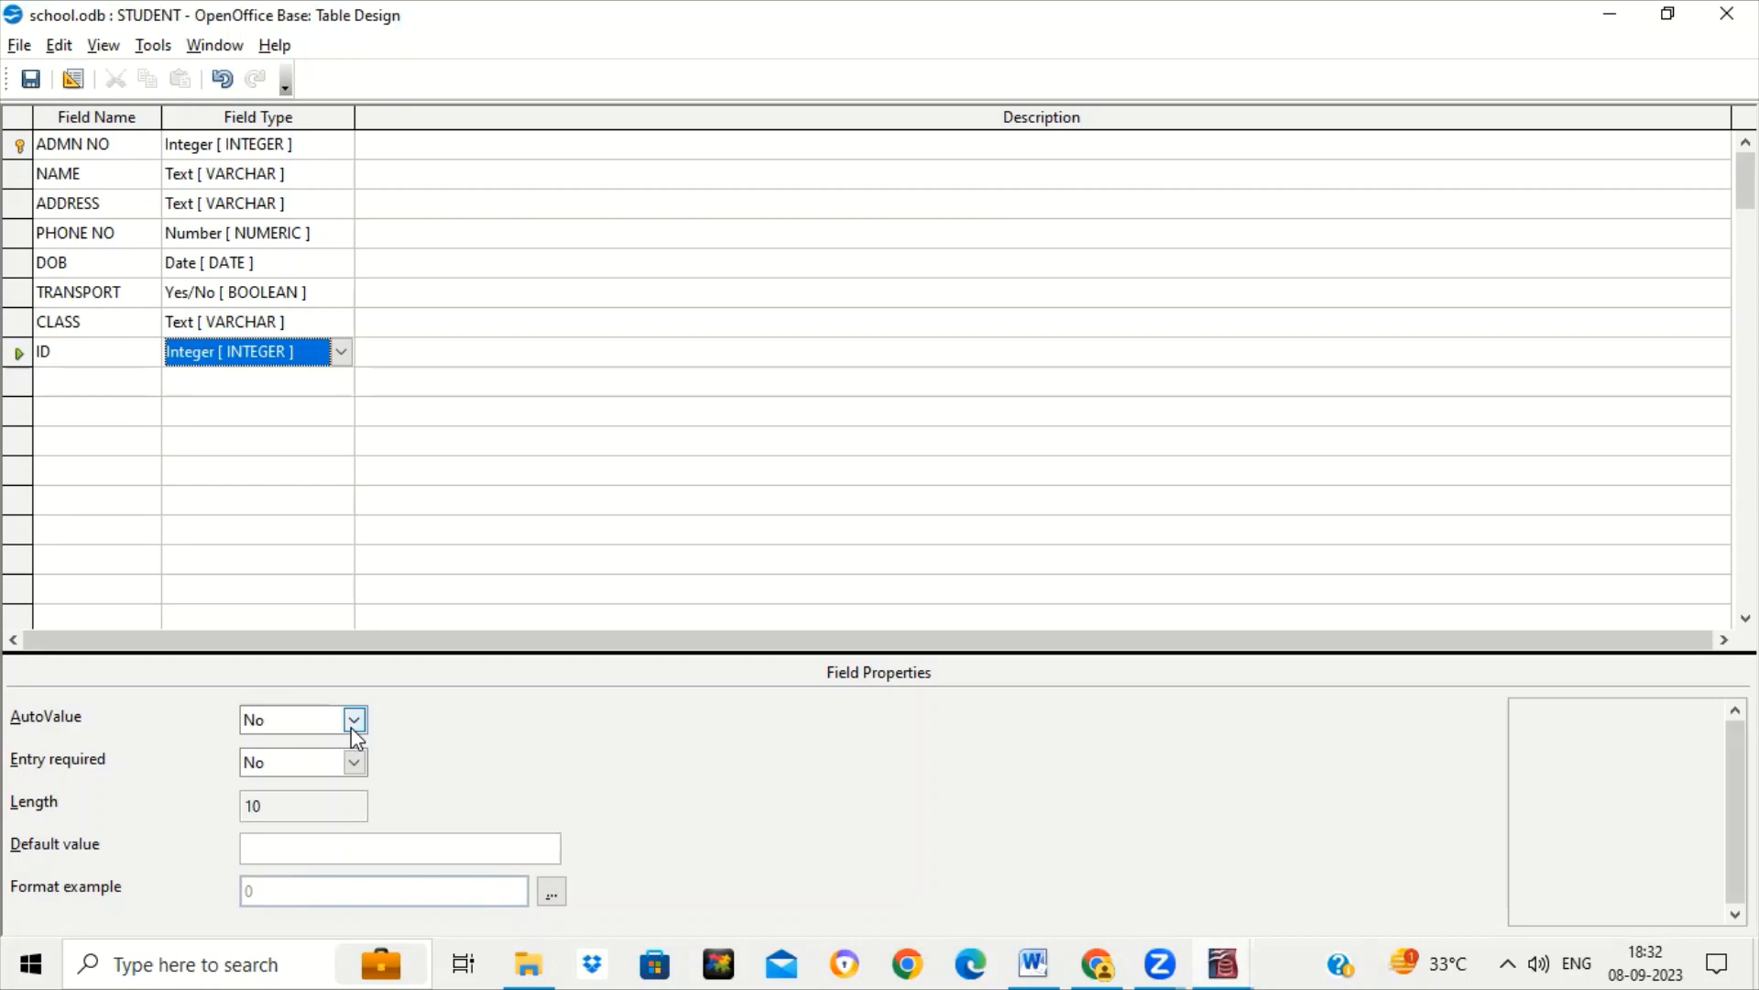
left_click(13, 359)
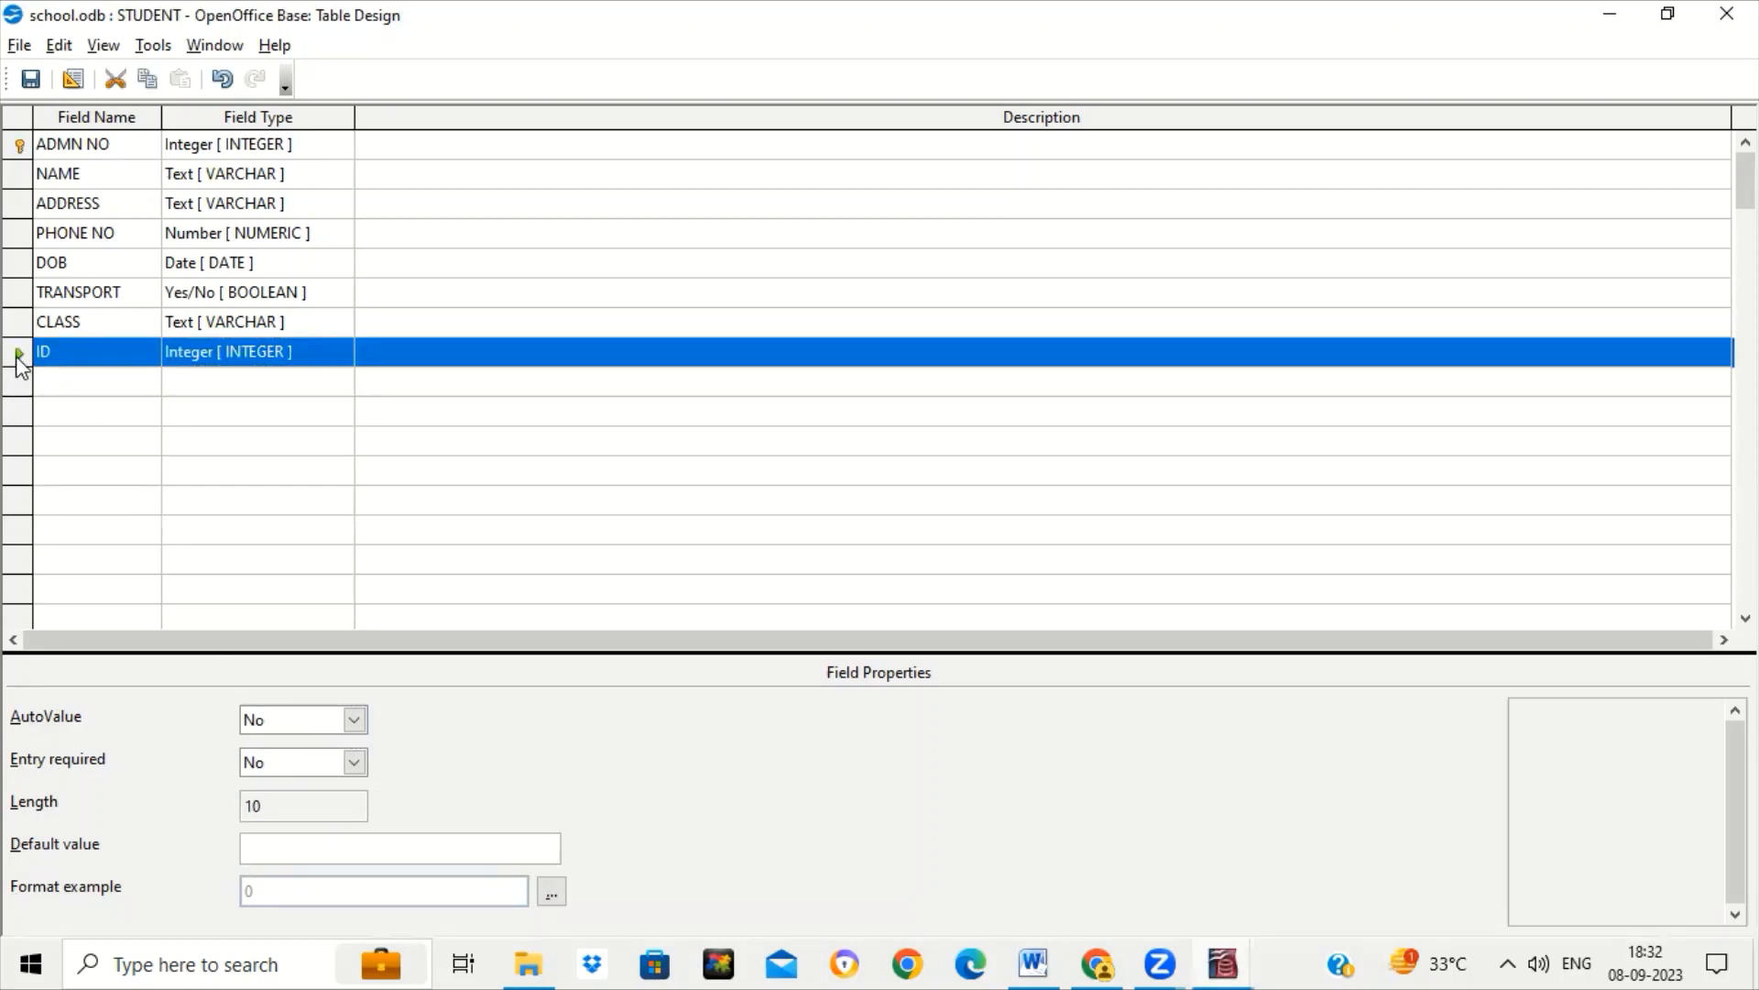
right_click(14, 356)
left_click(70, 427)
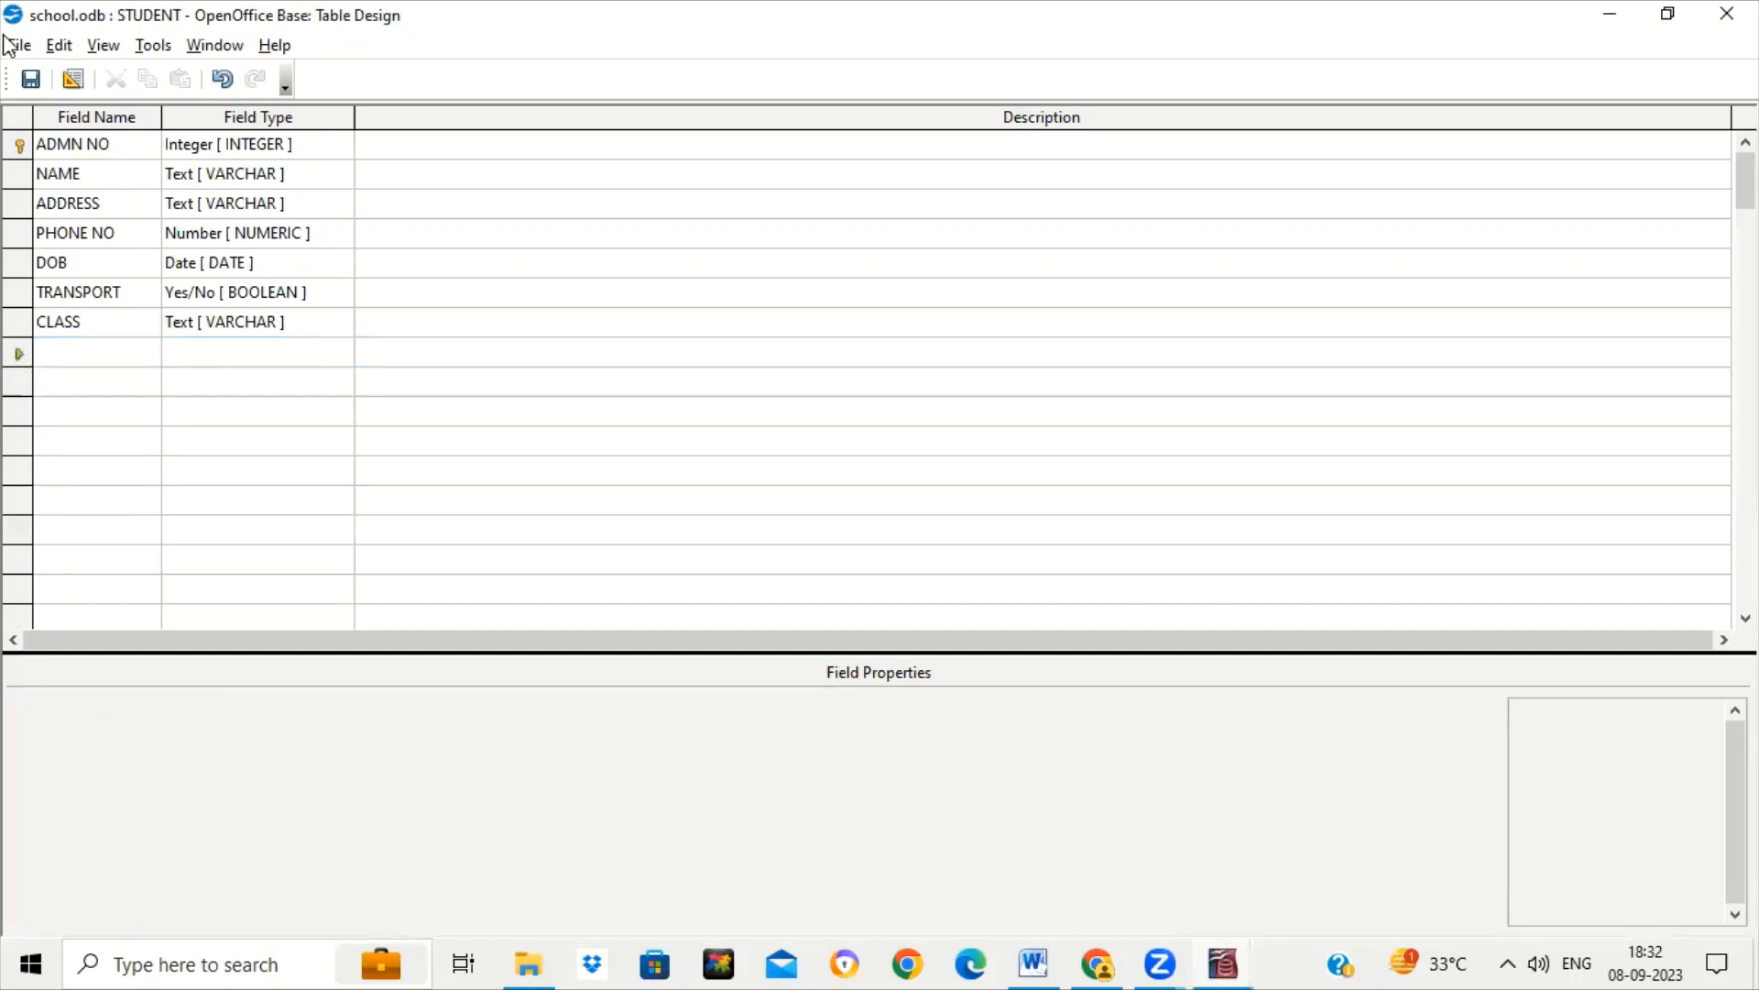
left_click(1726, 14)
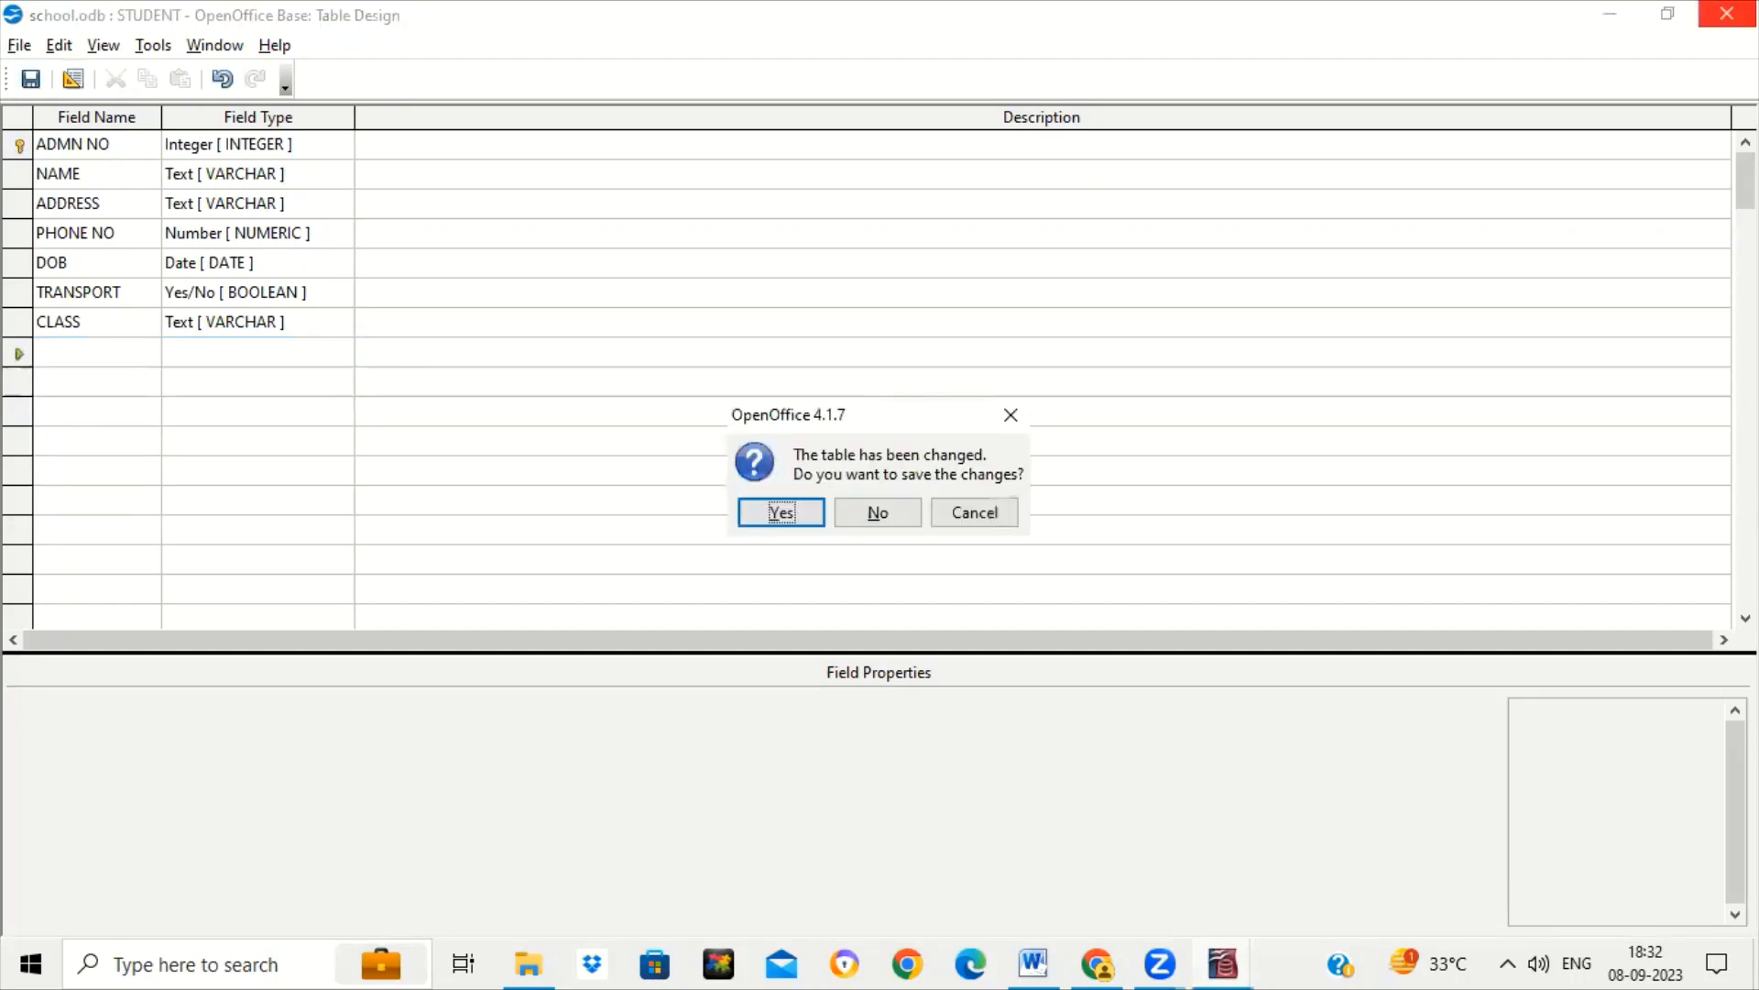
left_click(895, 514)
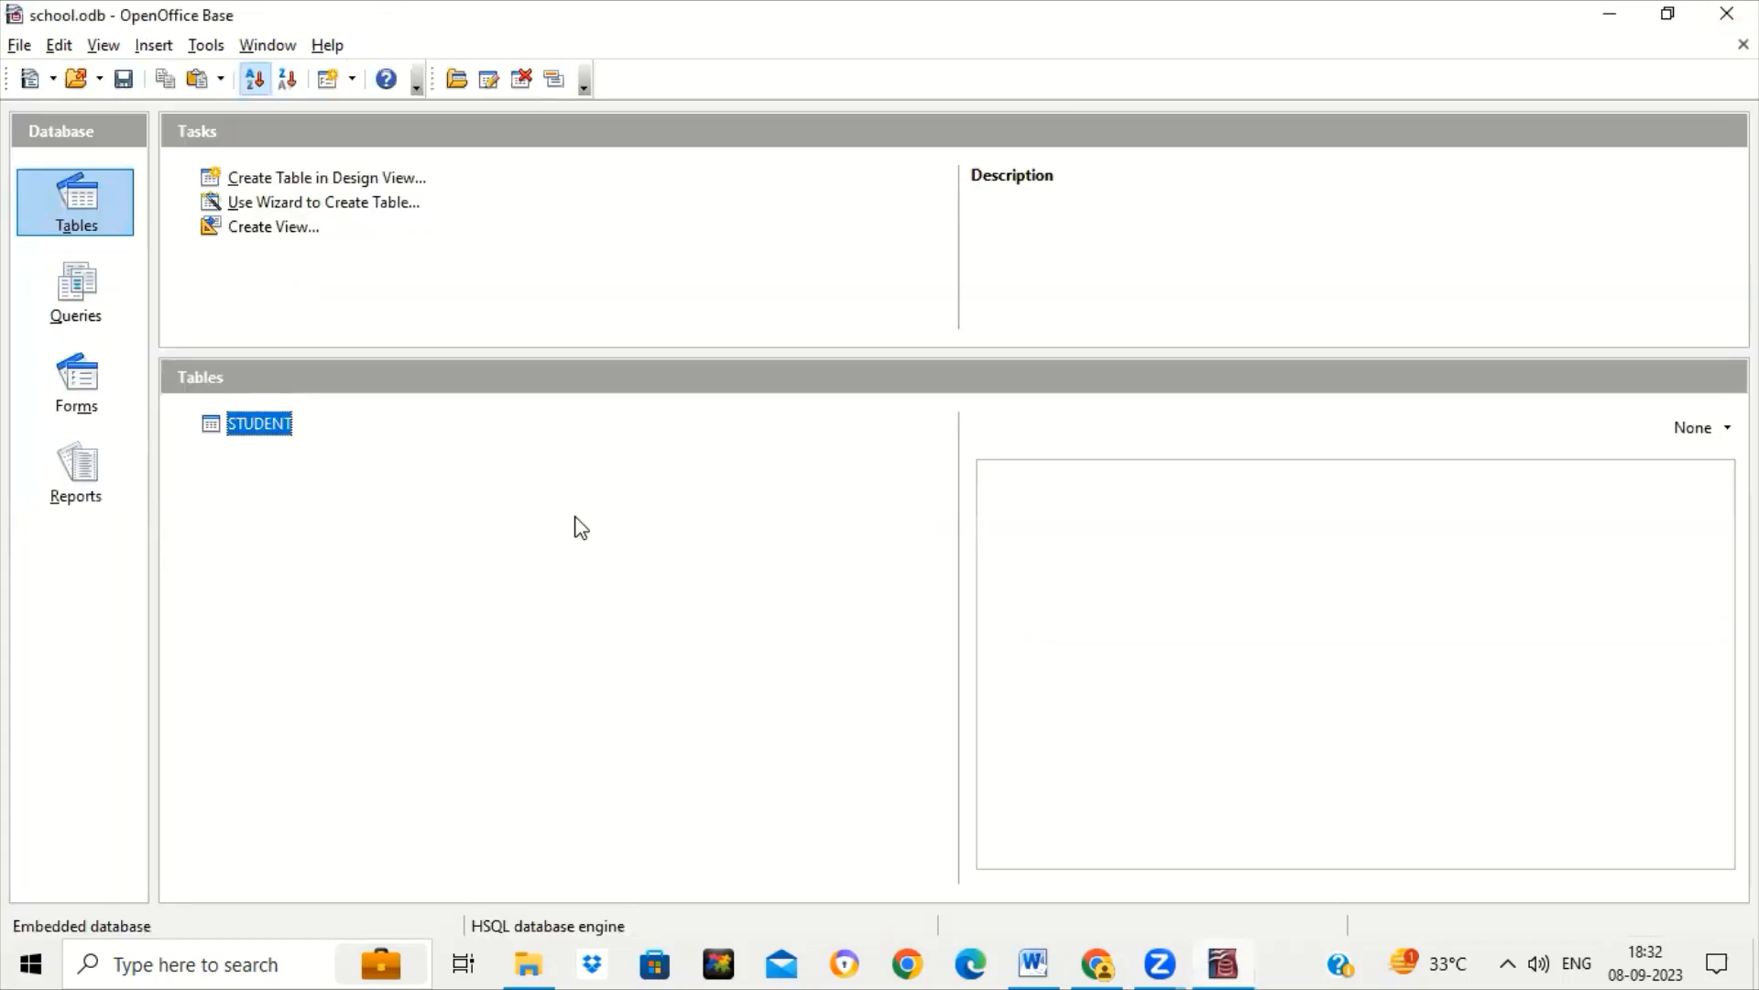
Create a new table design with fields EMP ID (Integer) and NAME.
left_click(298, 183)
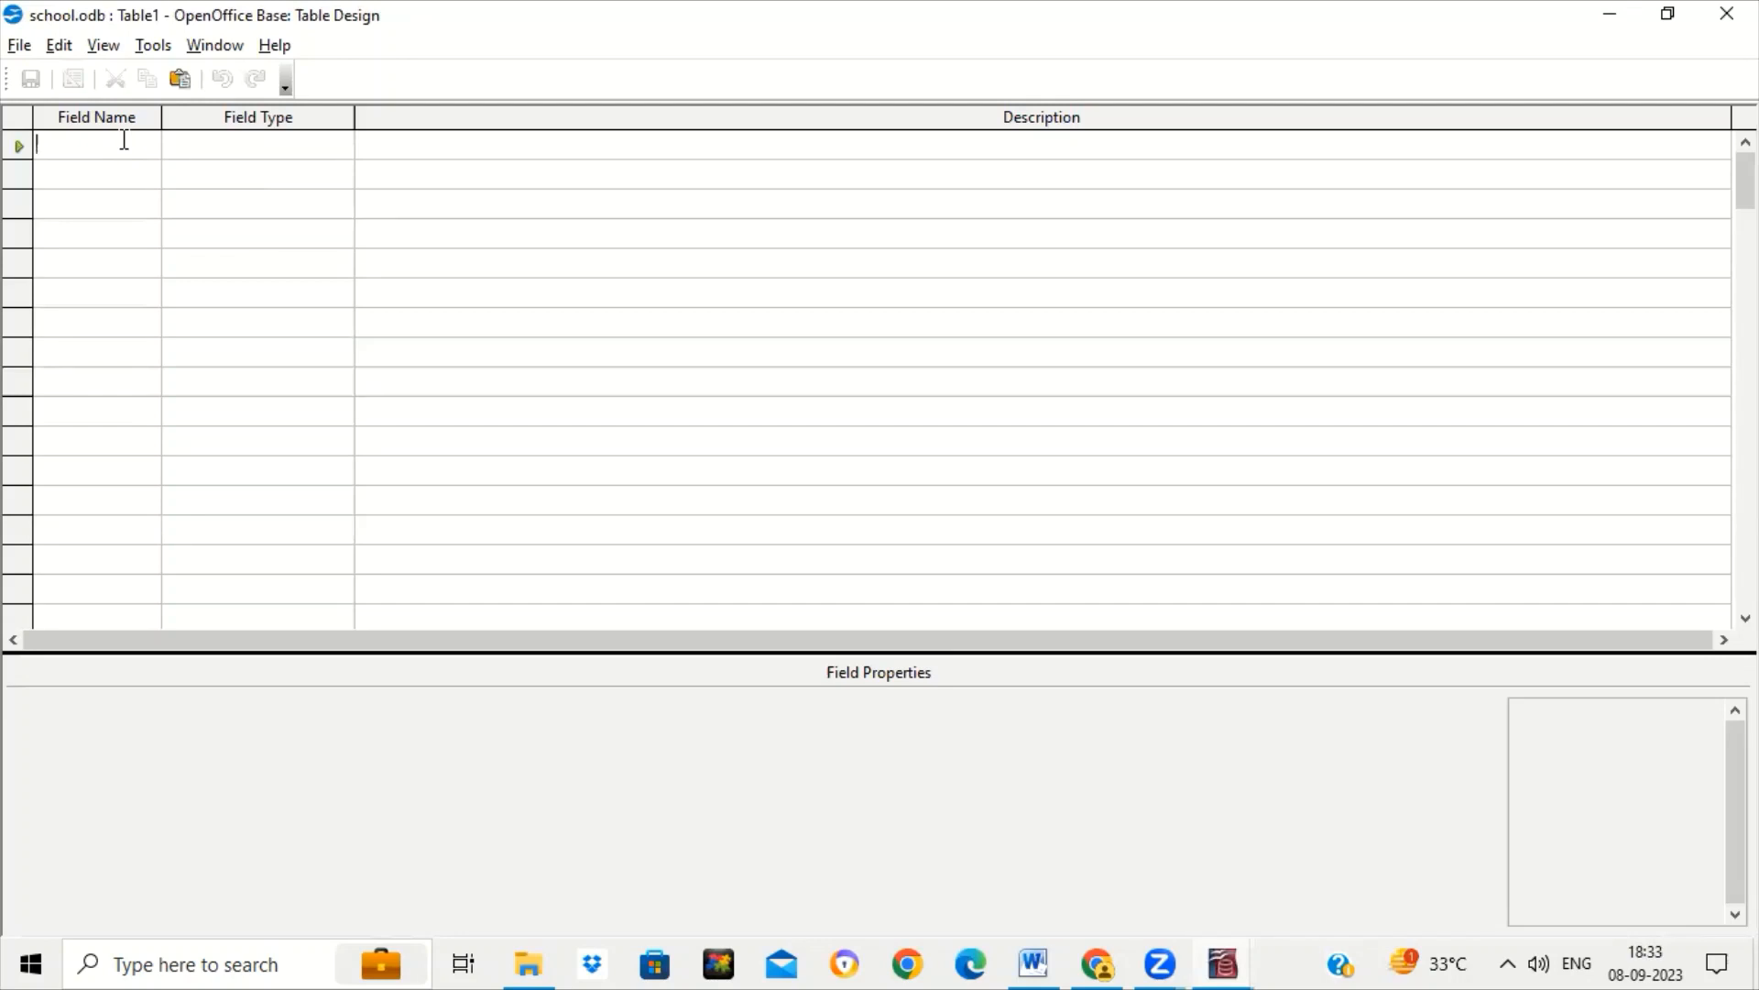
type("EMP ID")
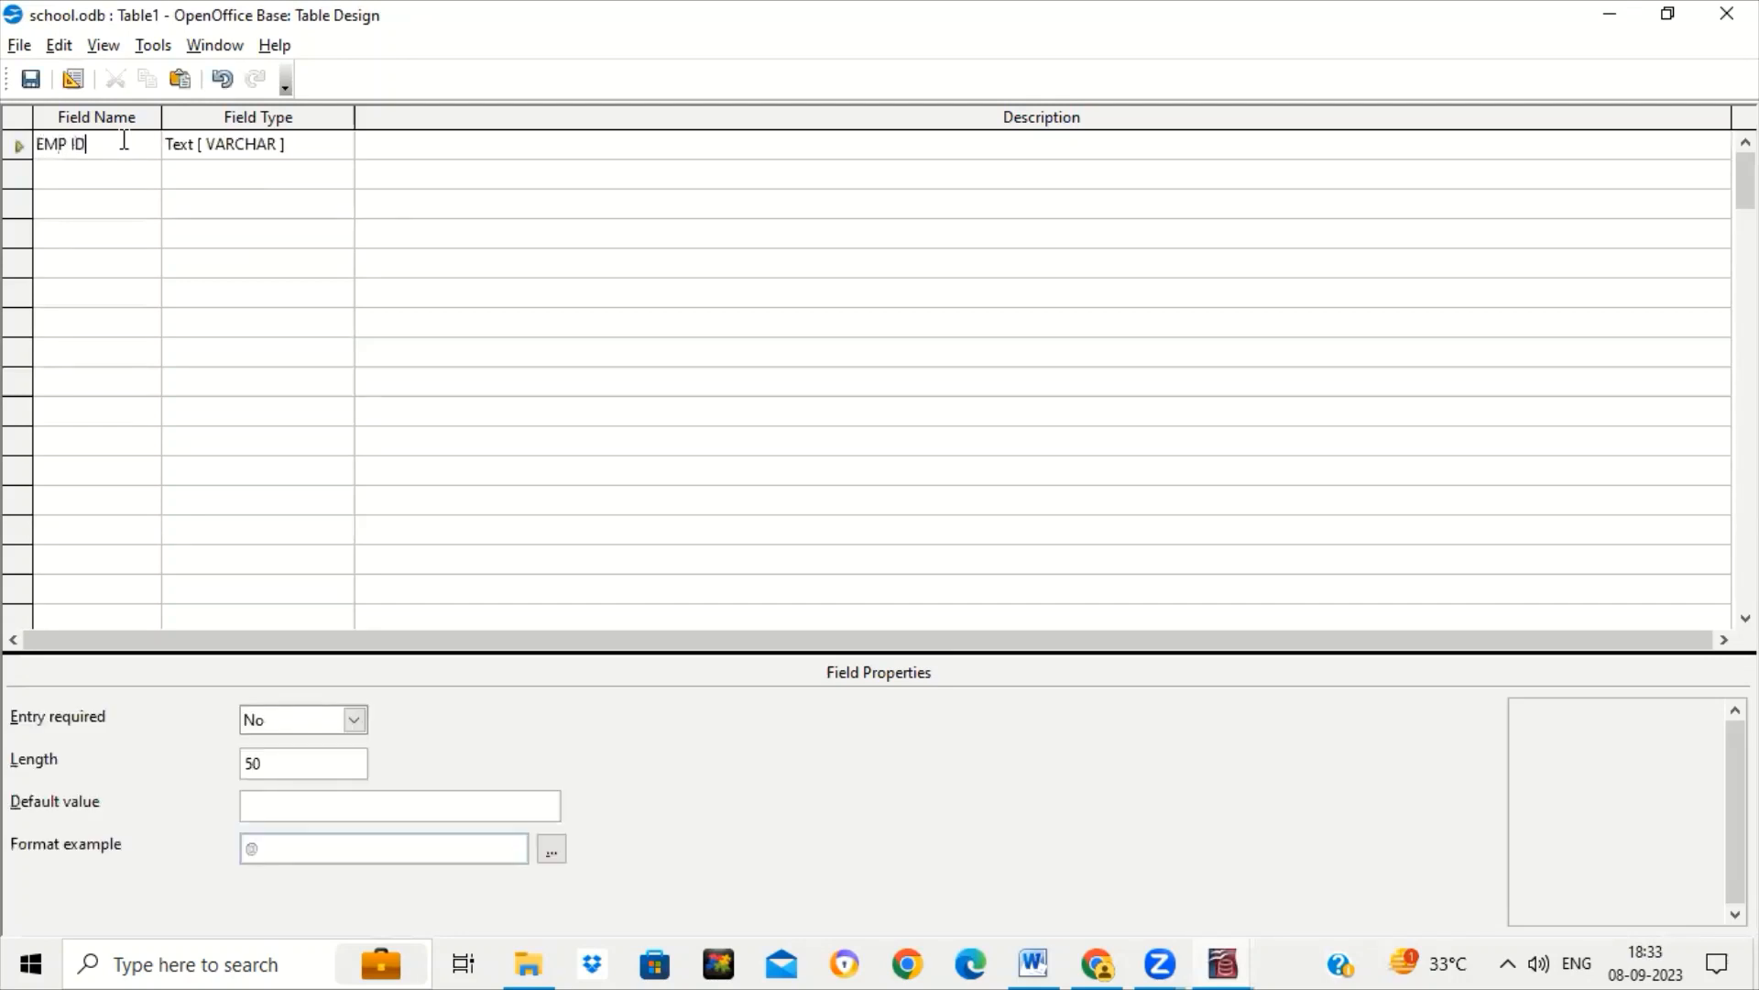
key("Tab")
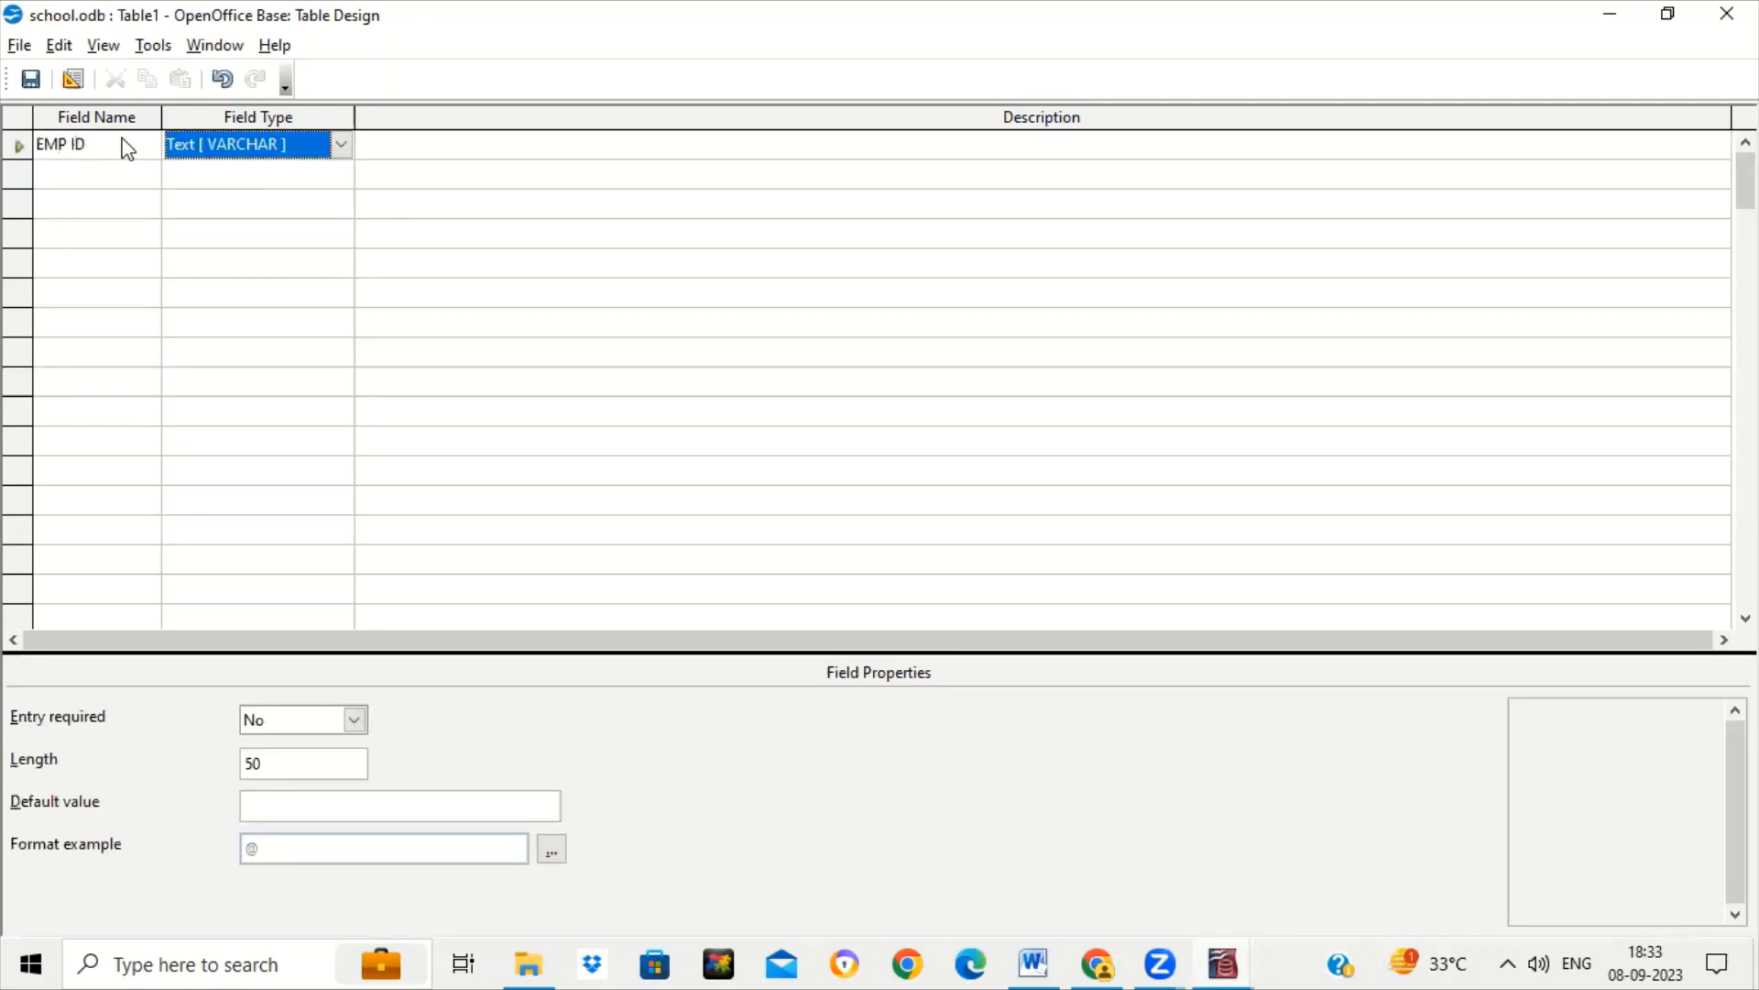
key("i")
left_click(86, 173)
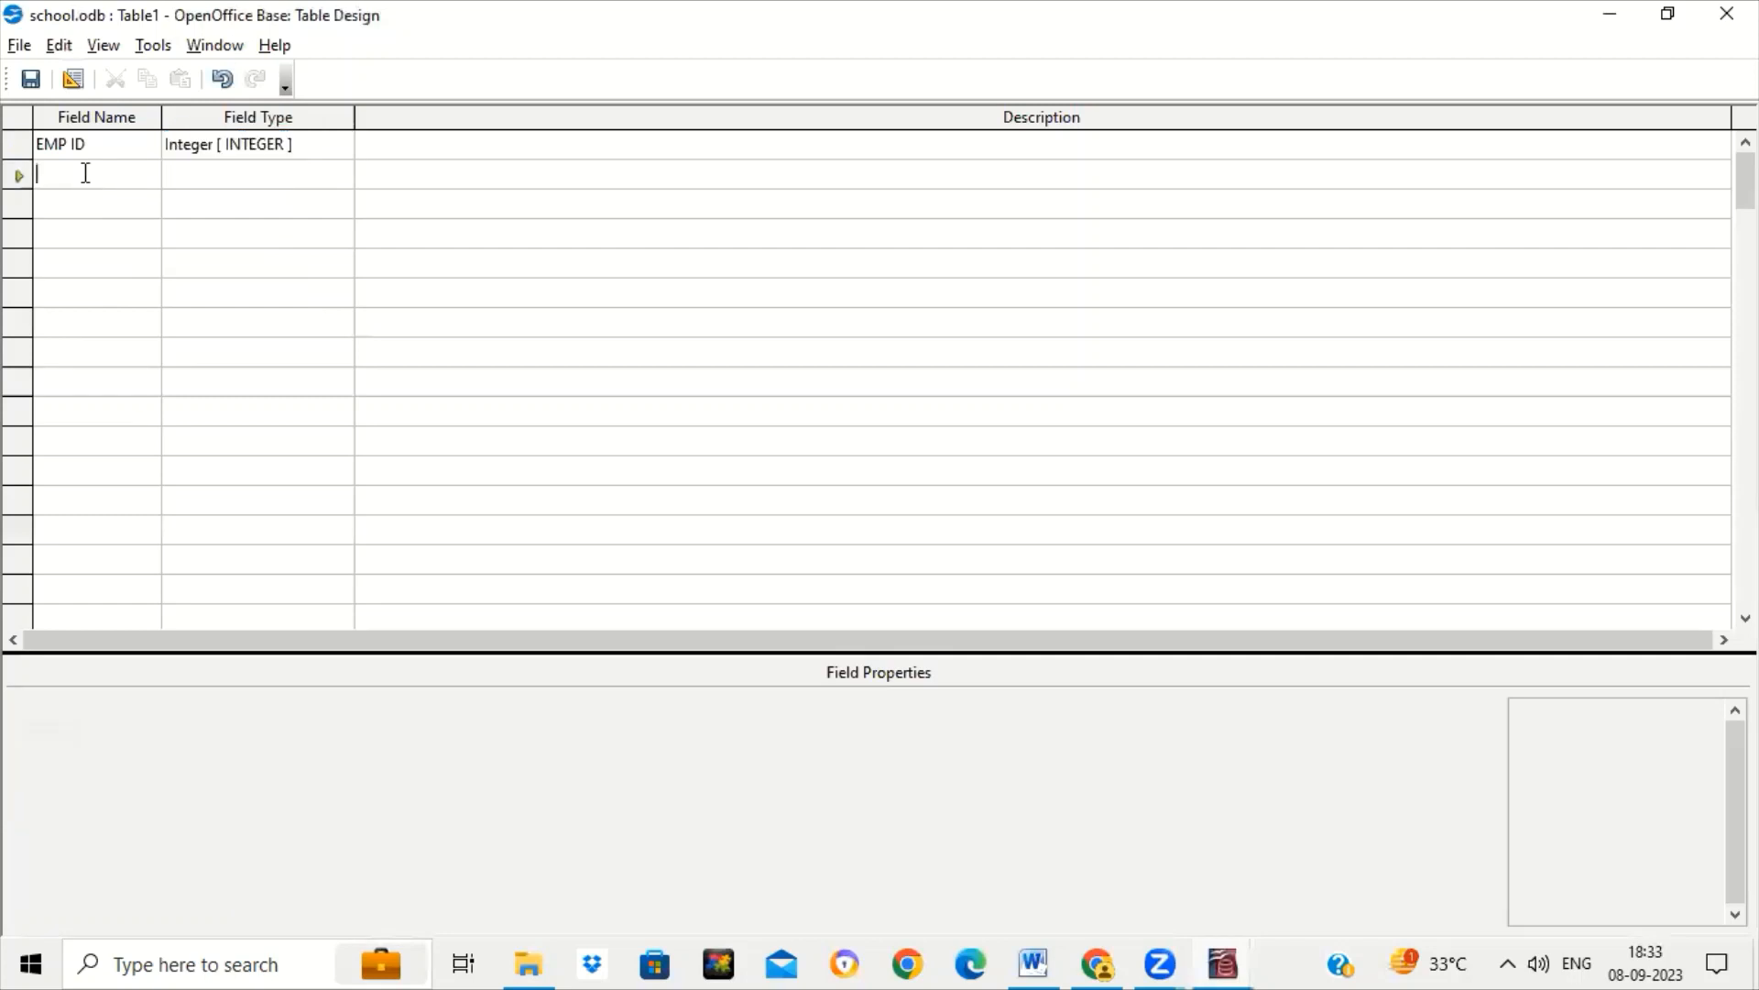
type("NAM")
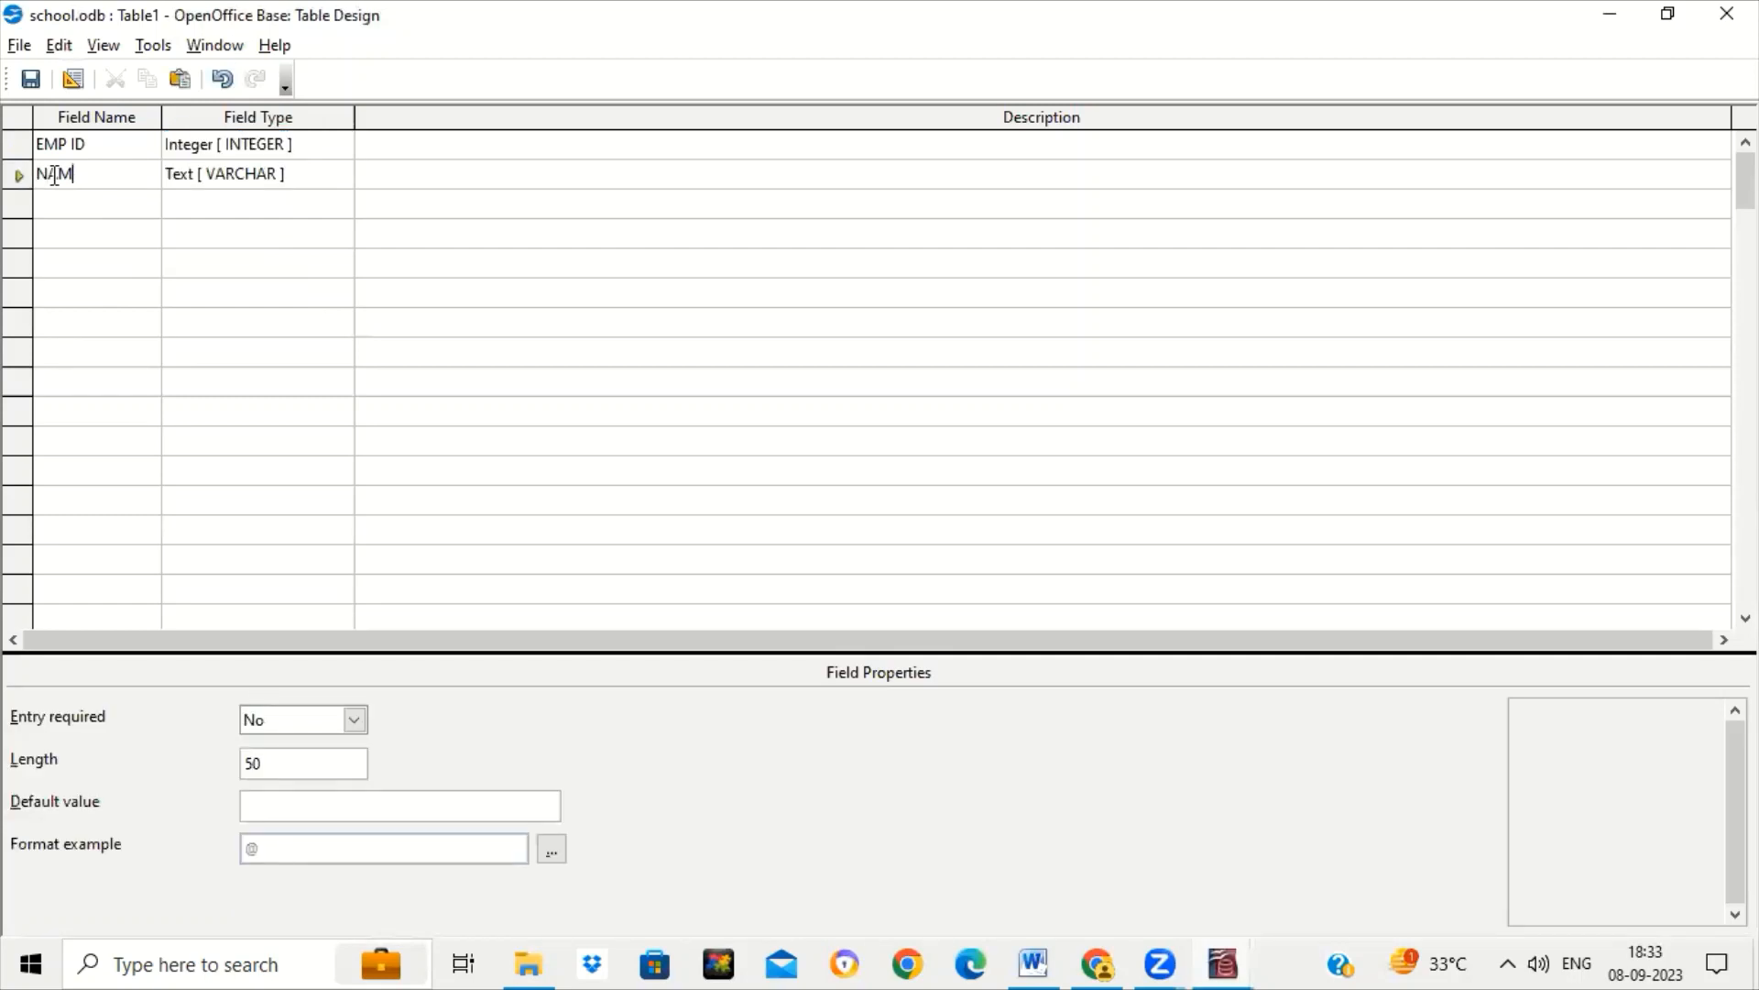
type("E")
key("Tab")
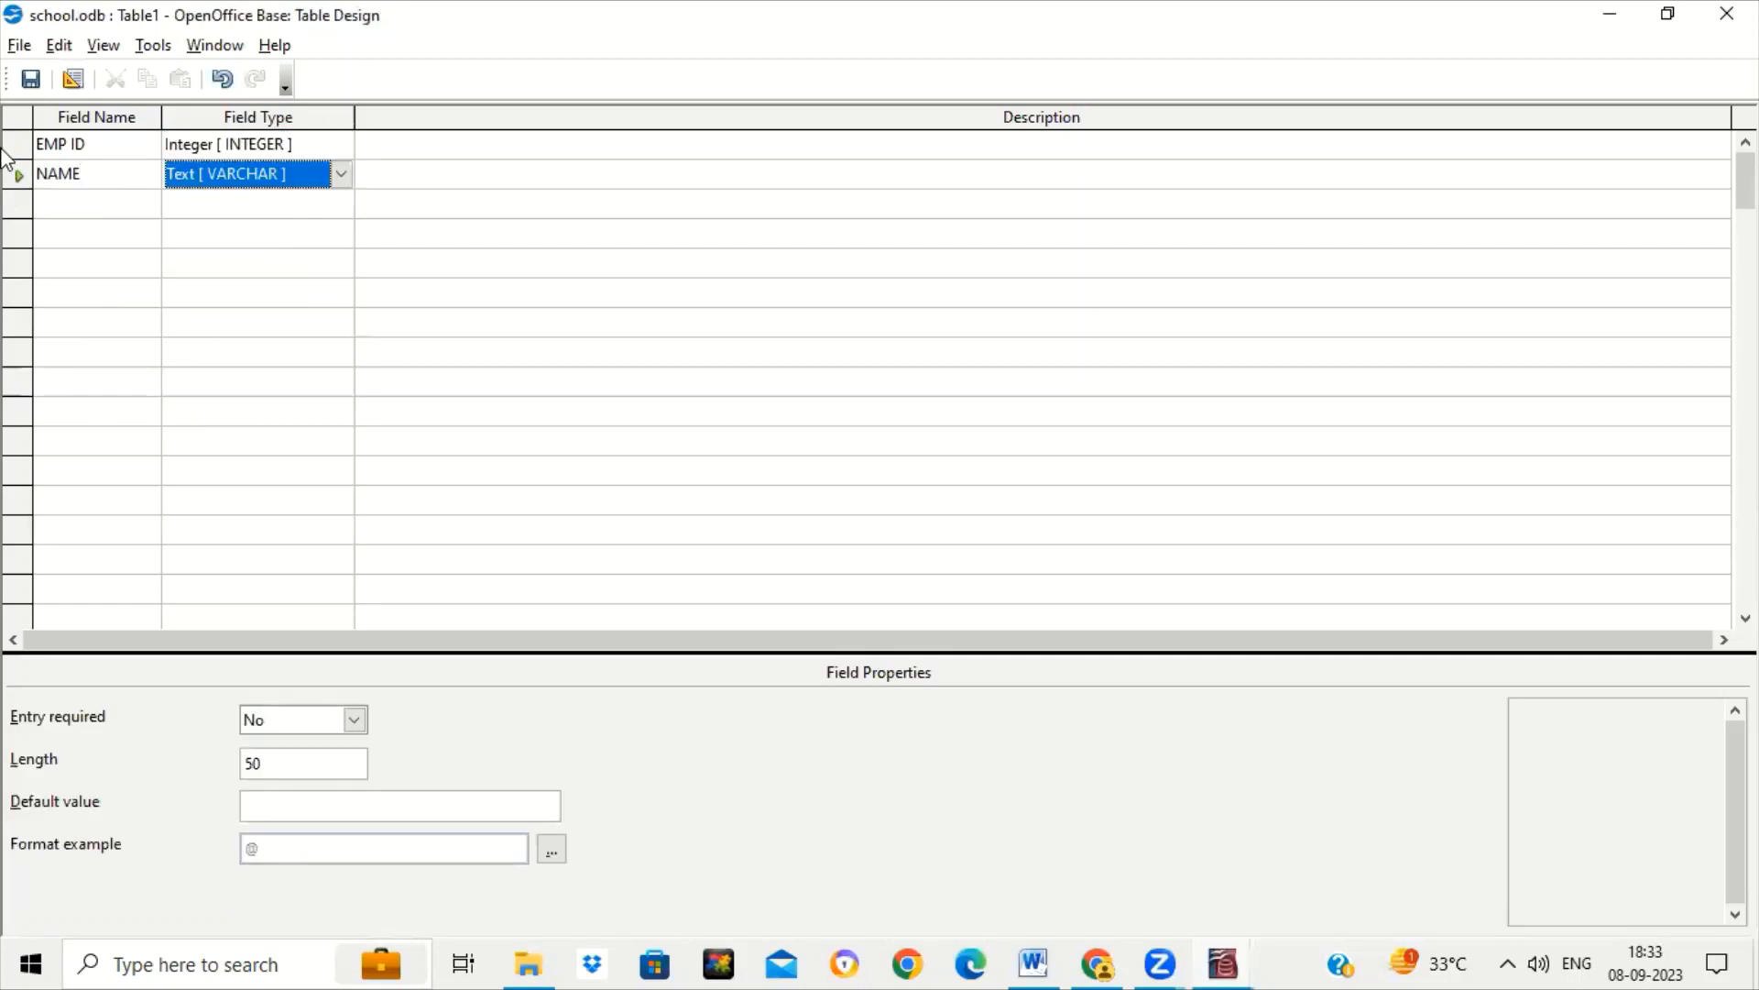
Set EMP ID as the table's primary key.
left_click(22, 145)
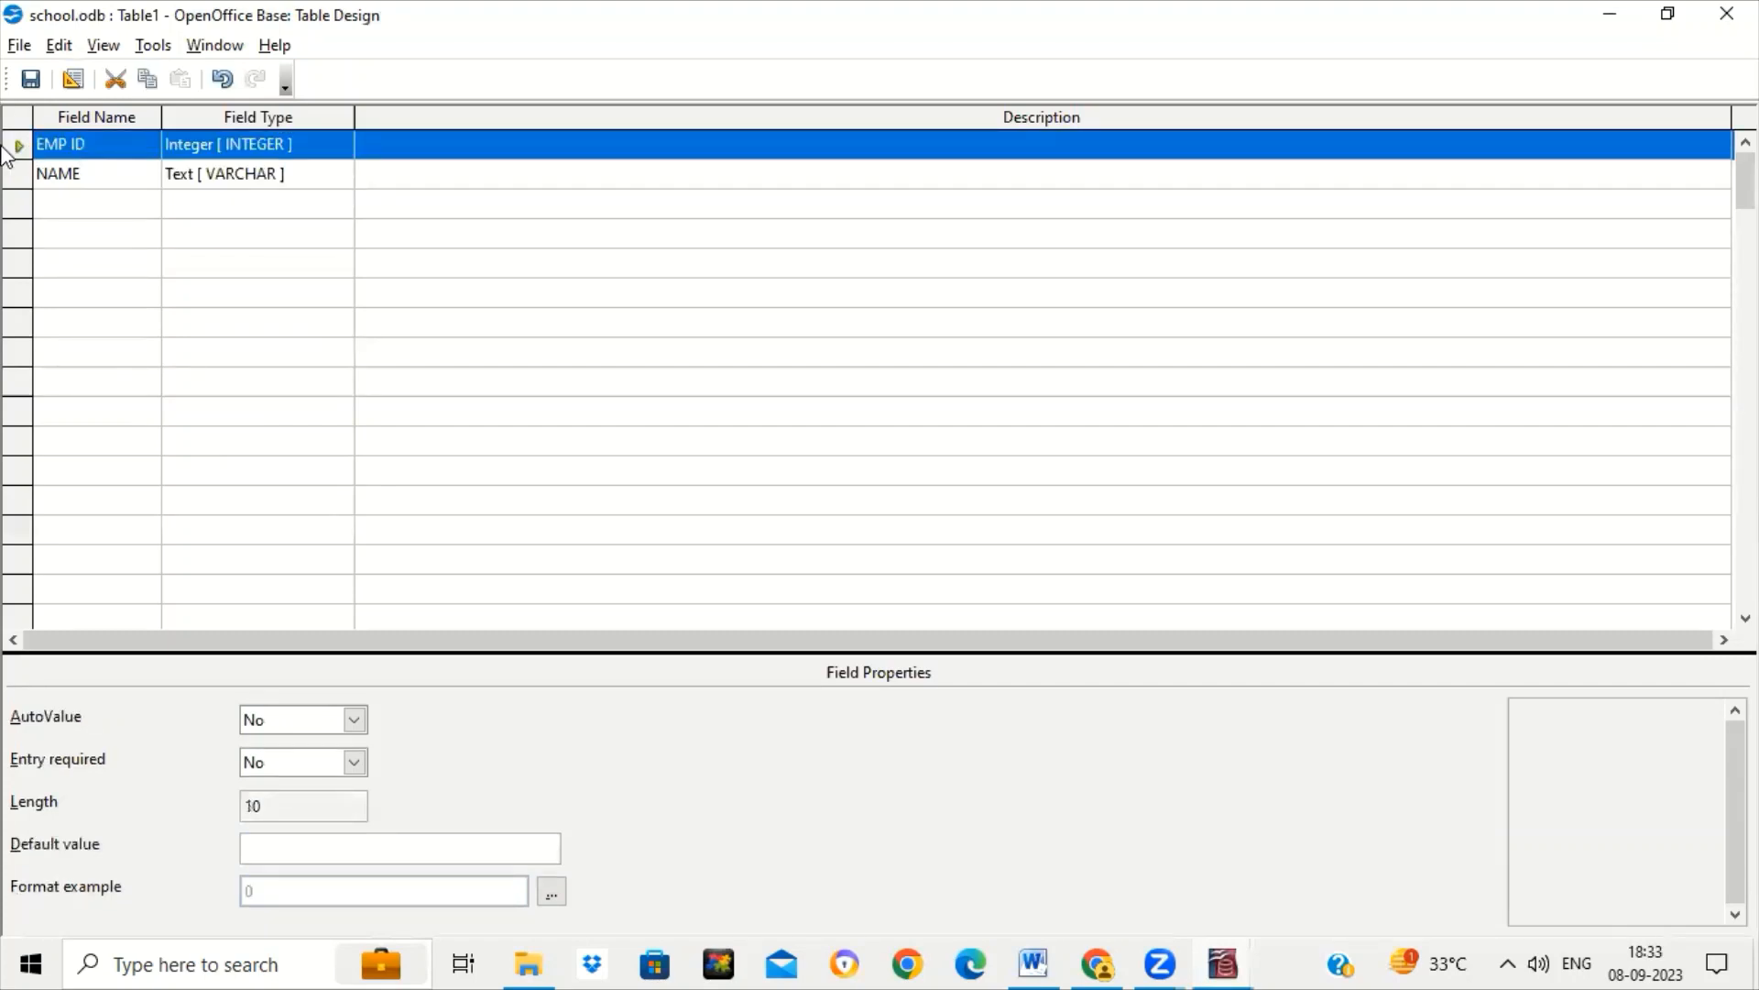
right_click(13, 150)
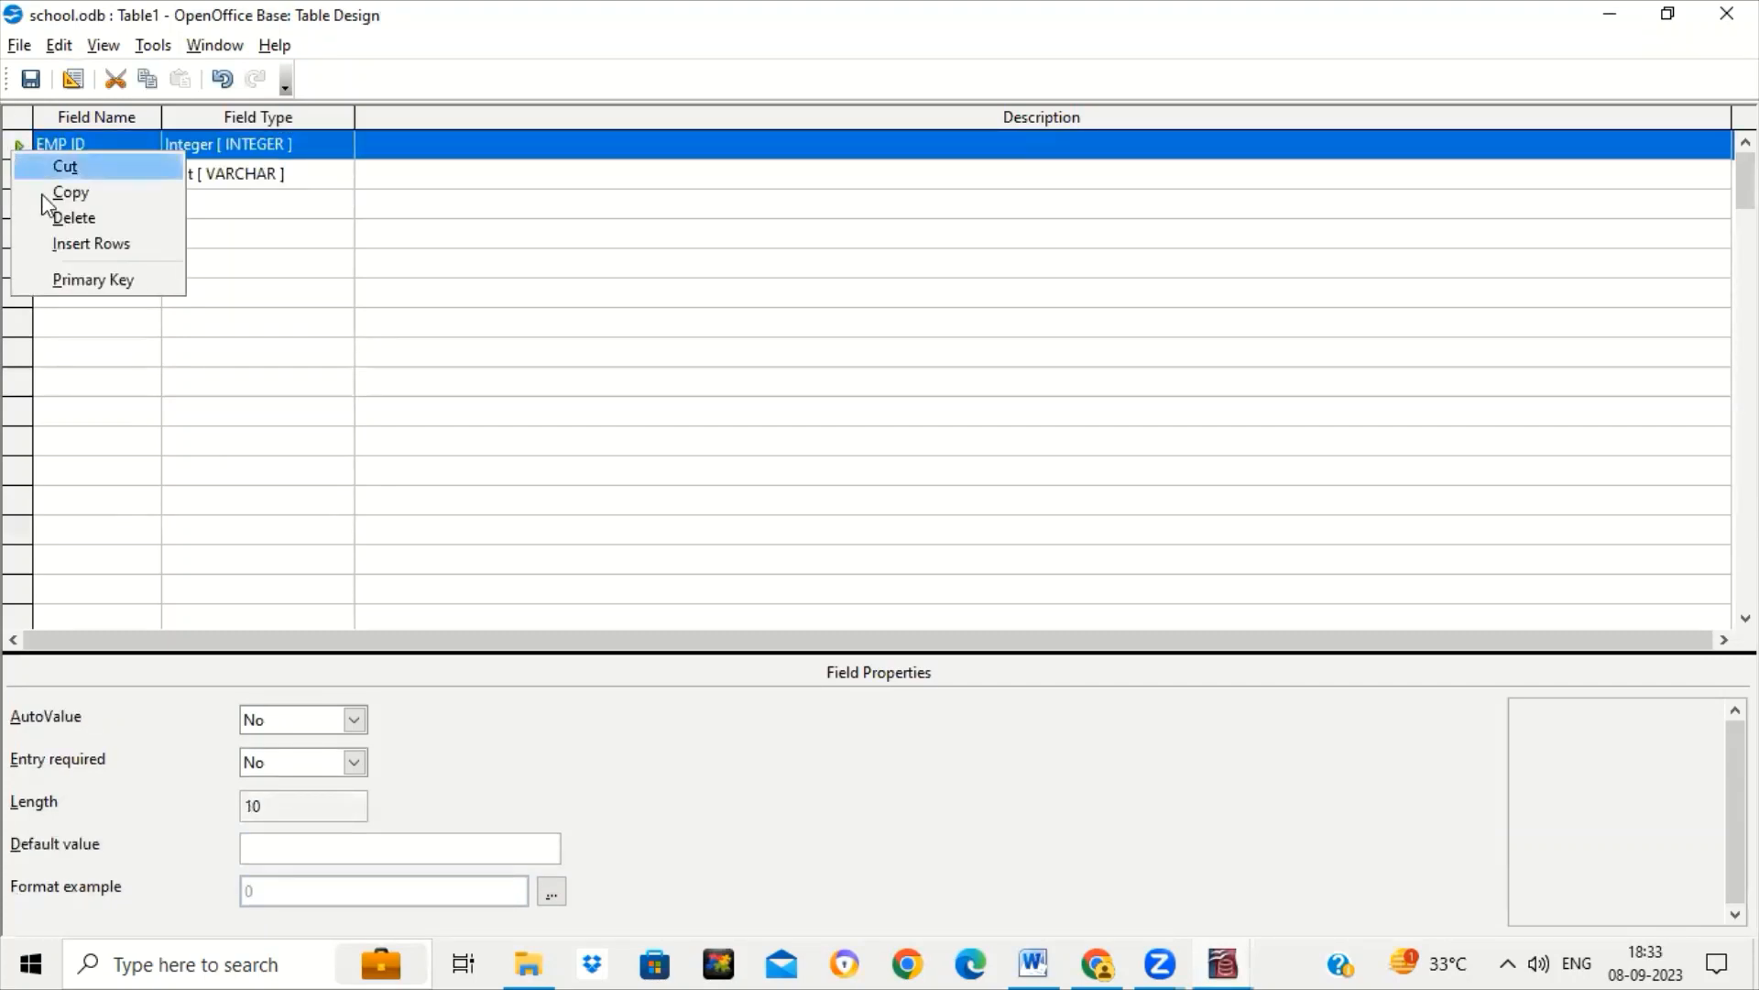
left_click(75, 281)
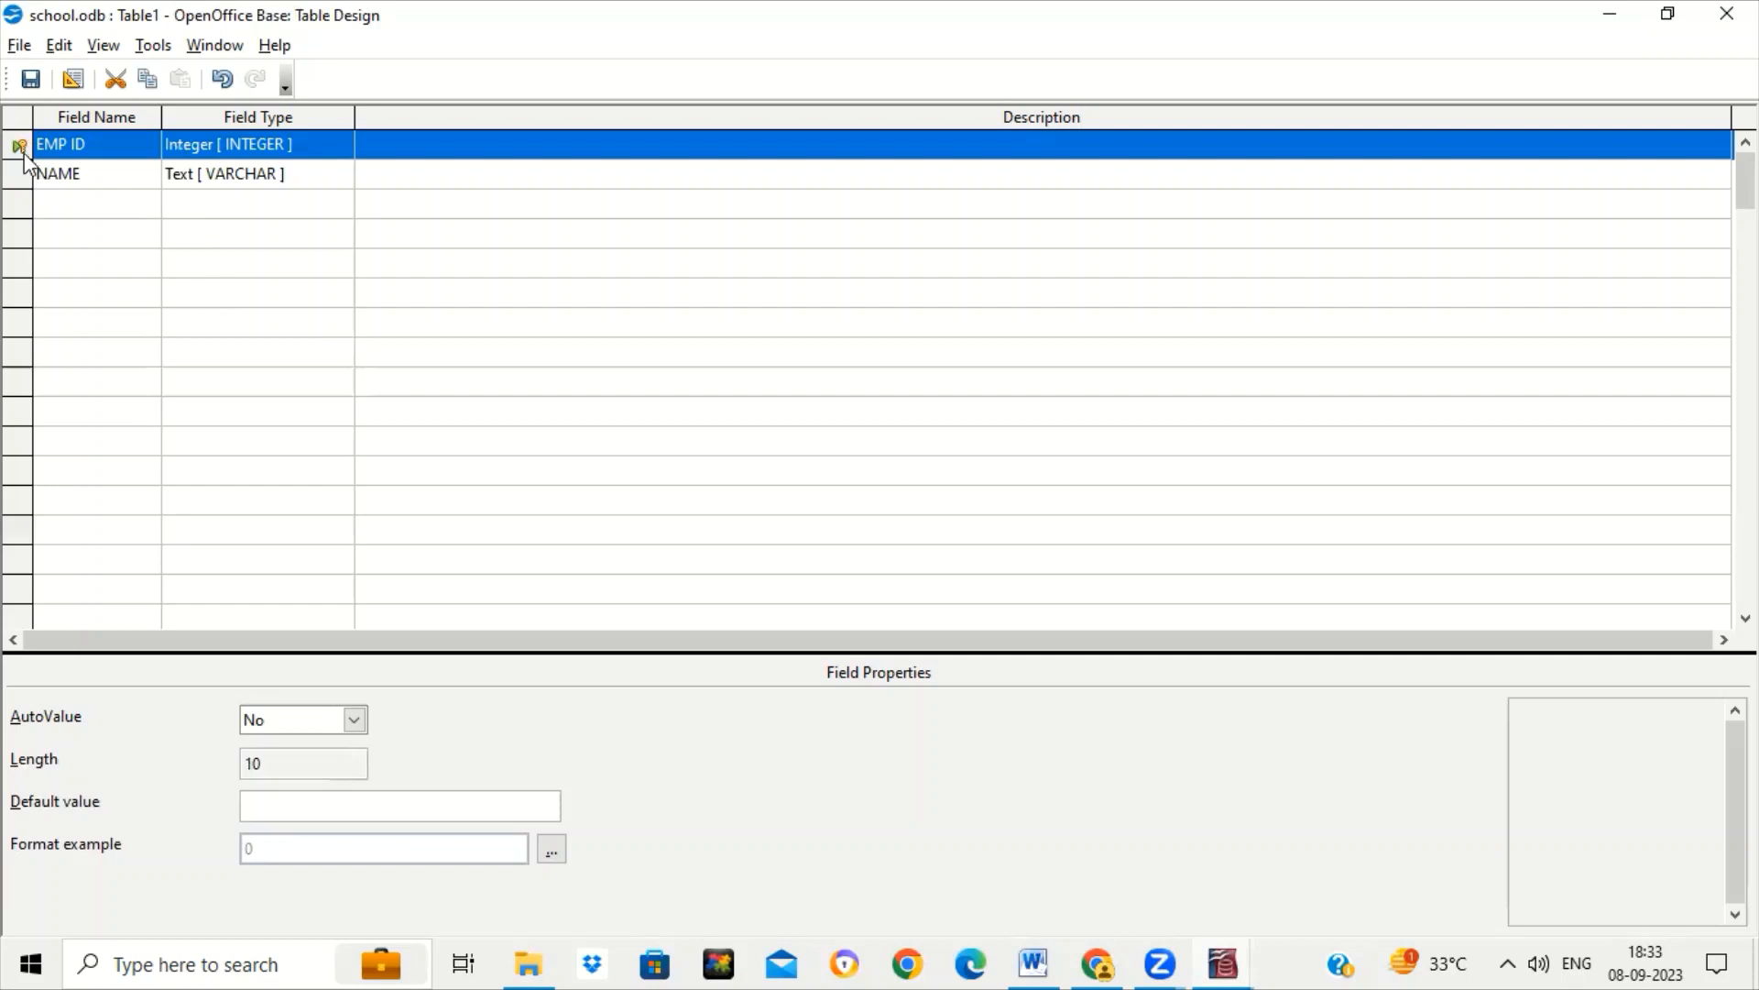
left_click(63, 180)
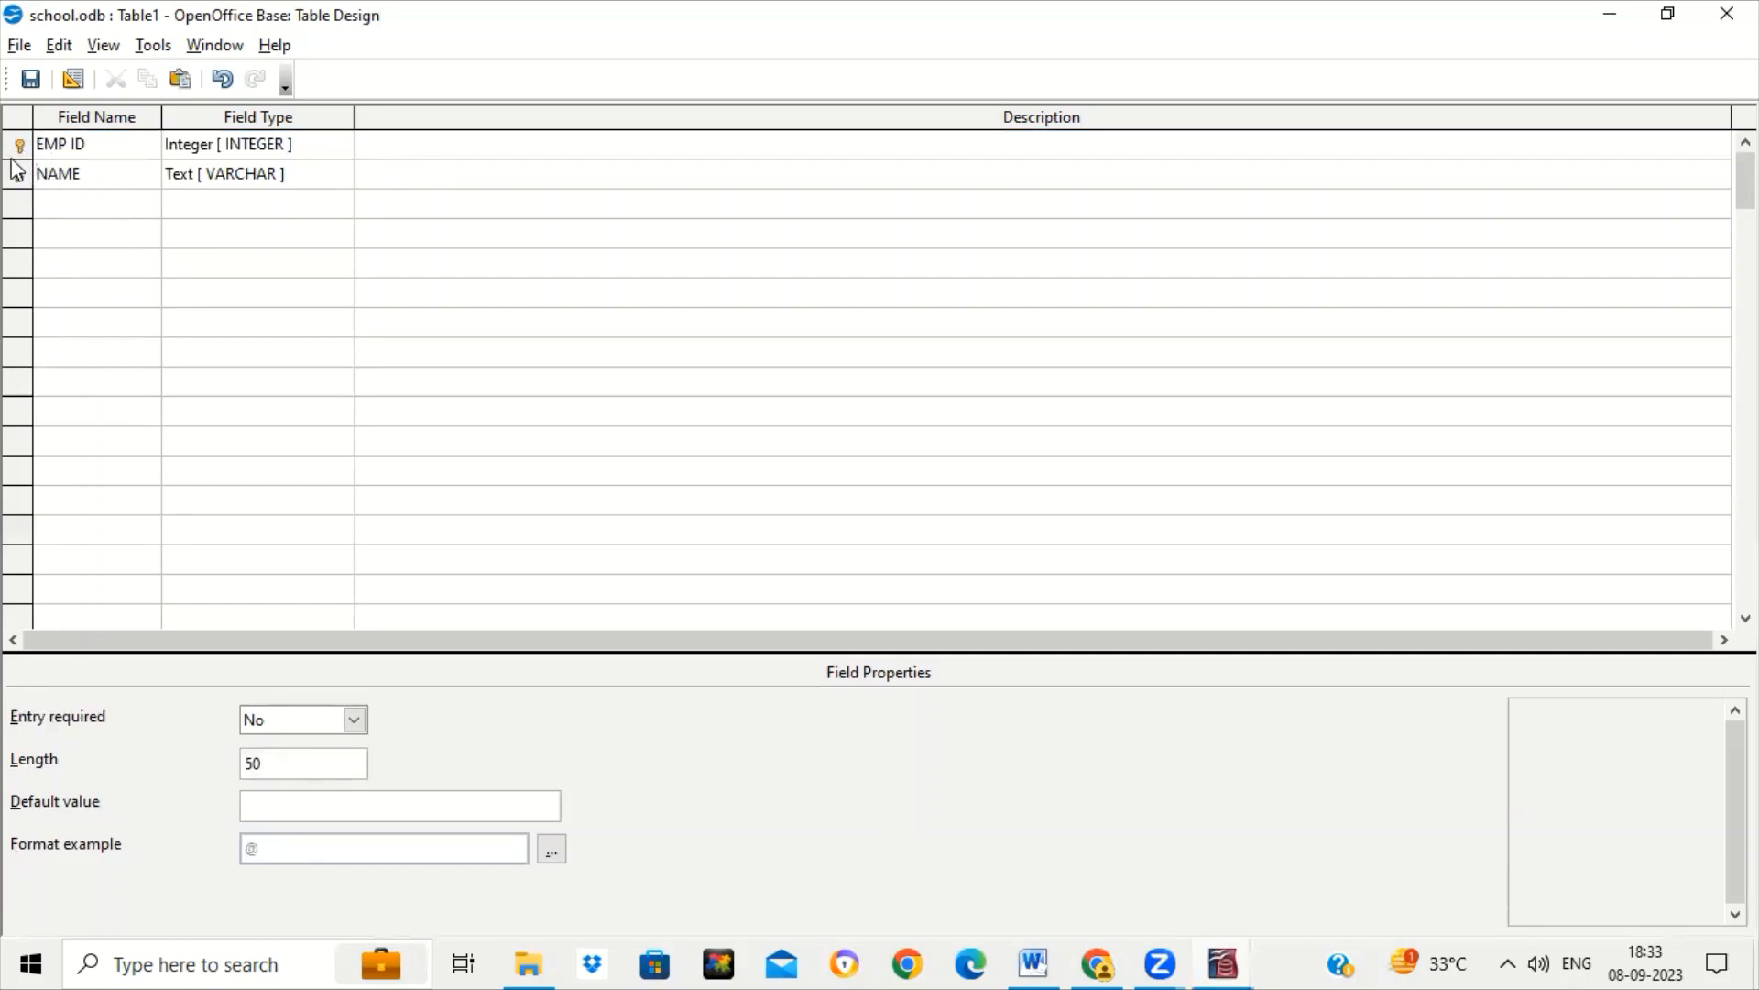
left_click(142, 143)
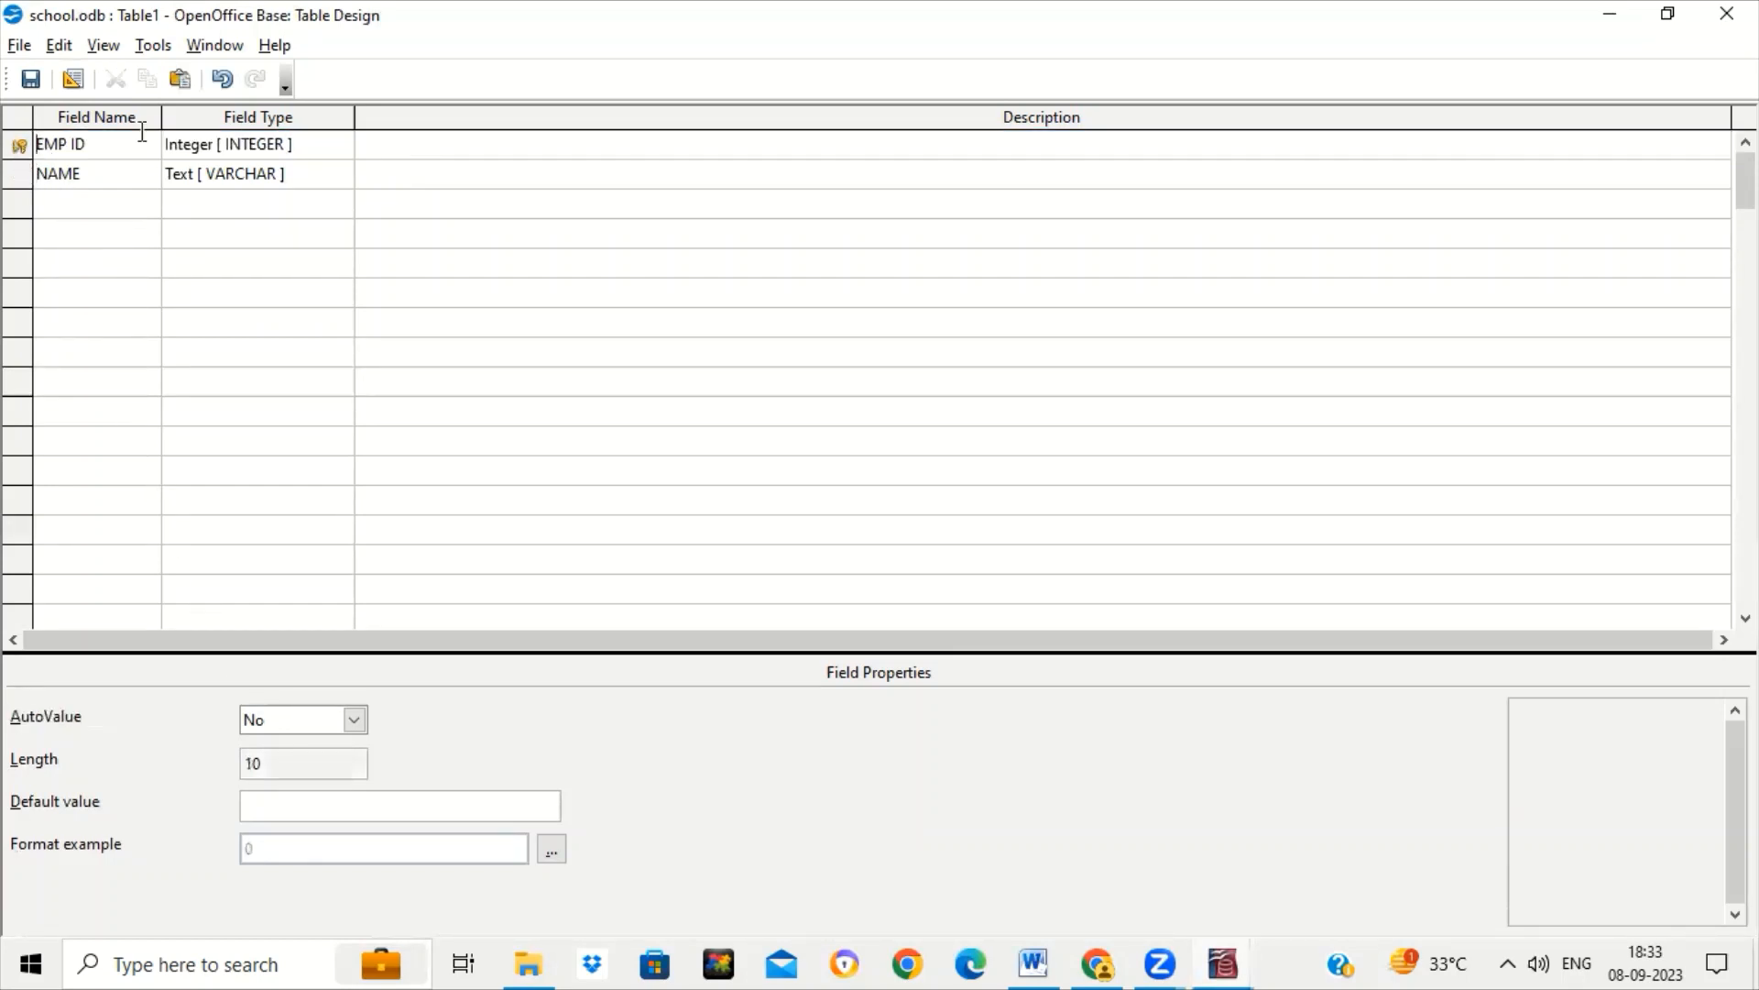
Set EMP ID's AutoValue to Yes, then save the design as Table1 and close it.
left_click(354, 721)
left_click(333, 747)
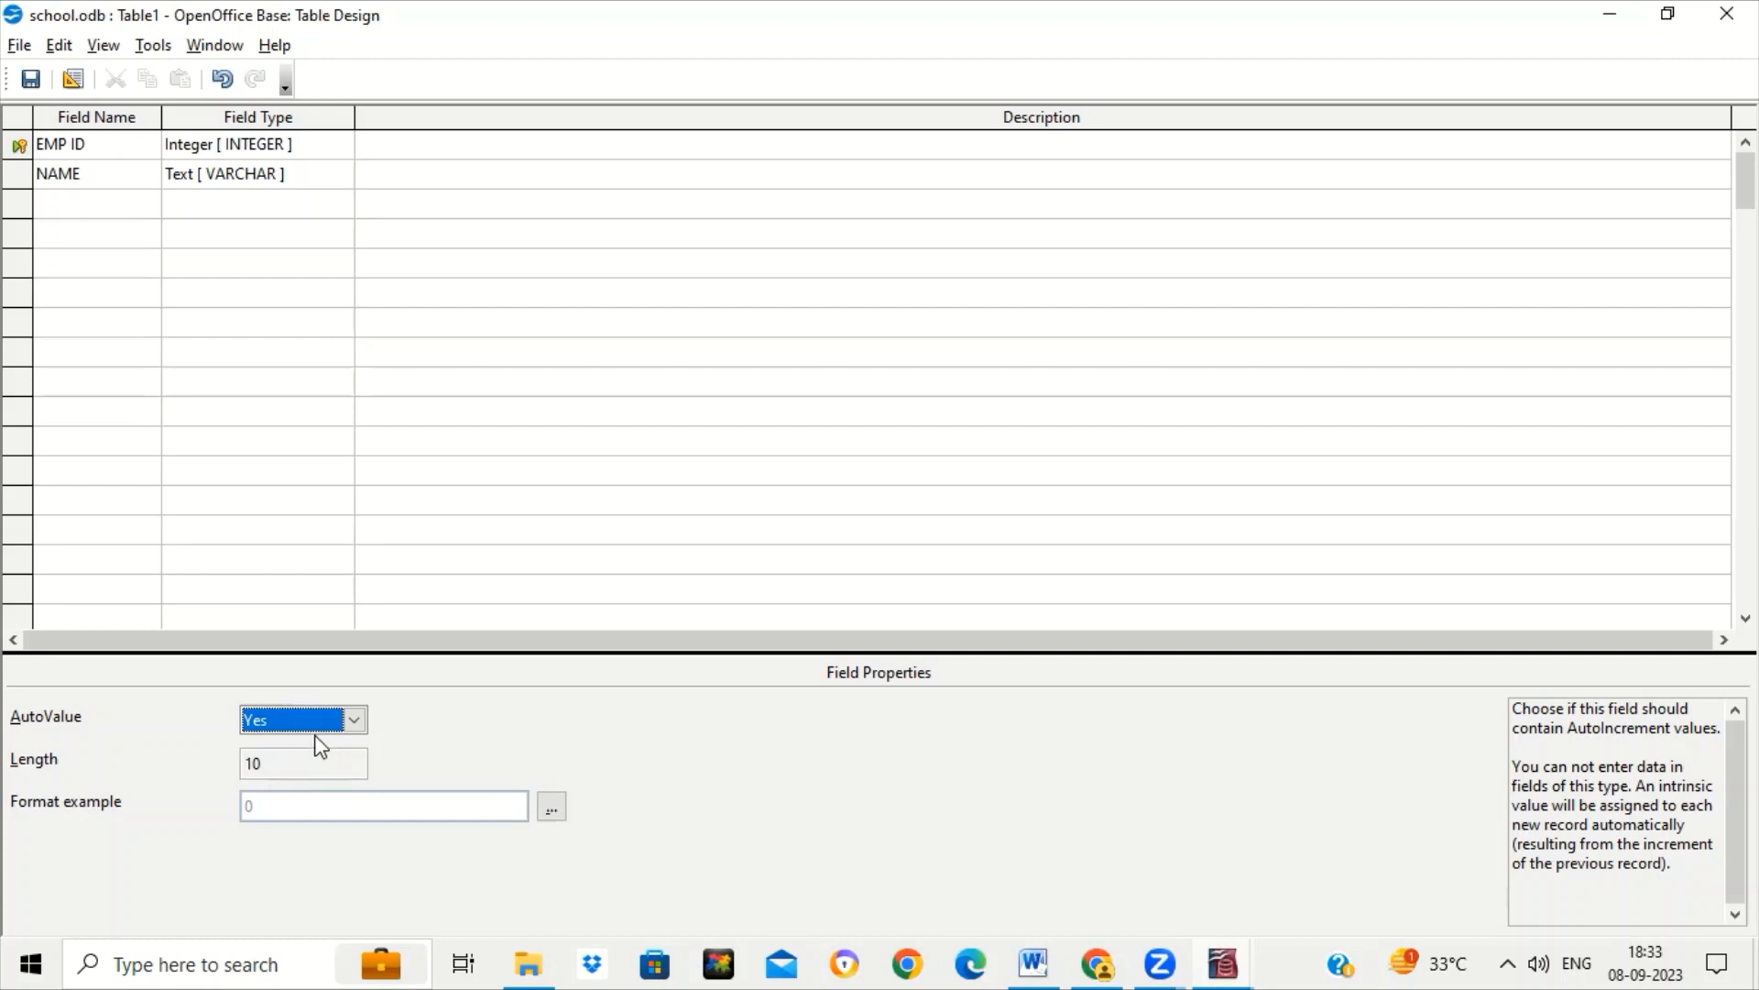
left_click(31, 91)
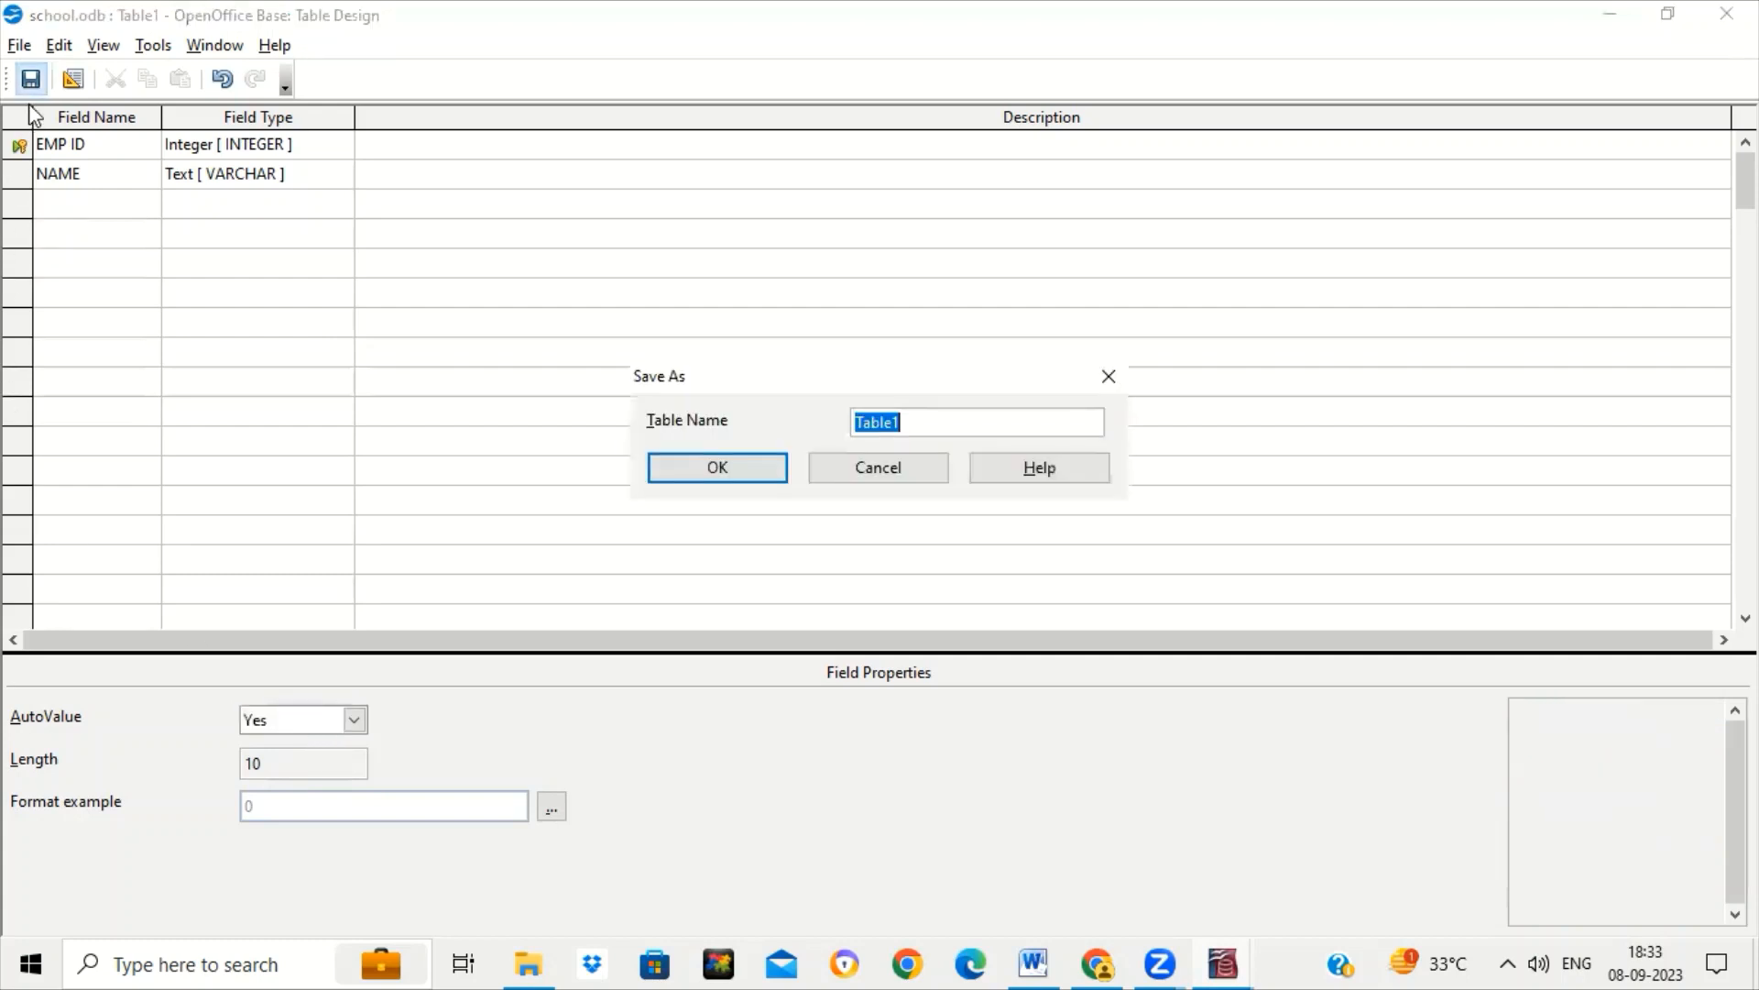
left_click(776, 471)
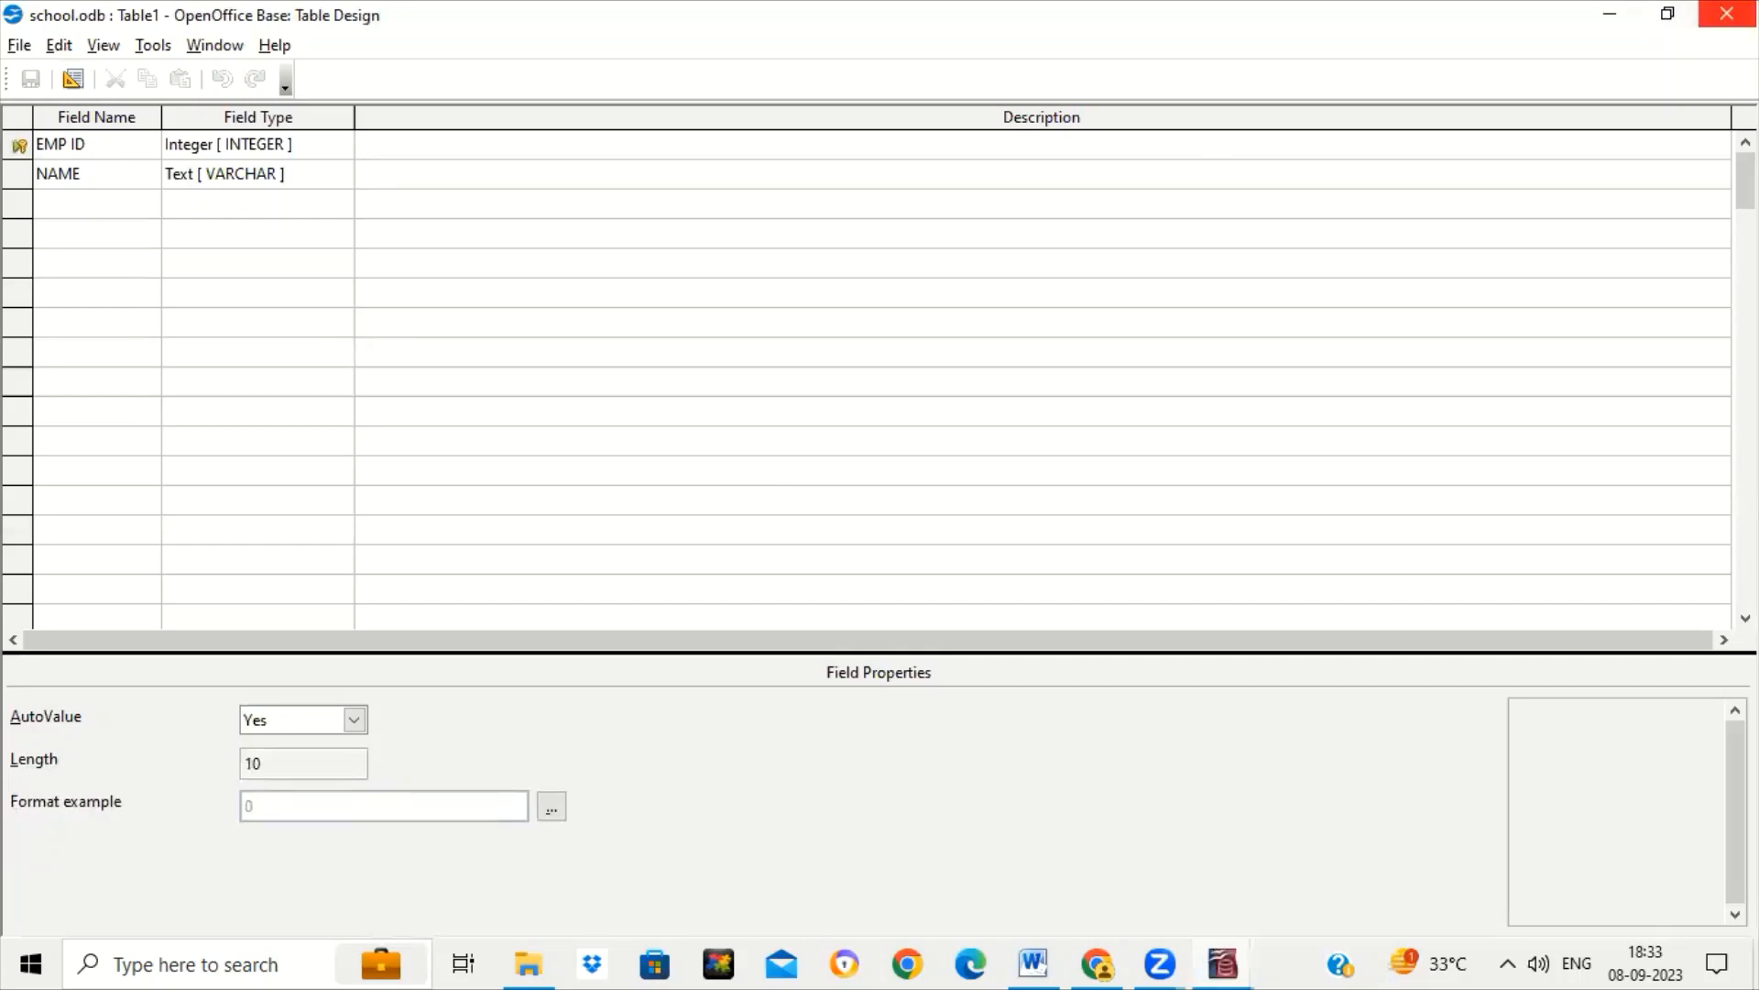
left_click(1726, 13)
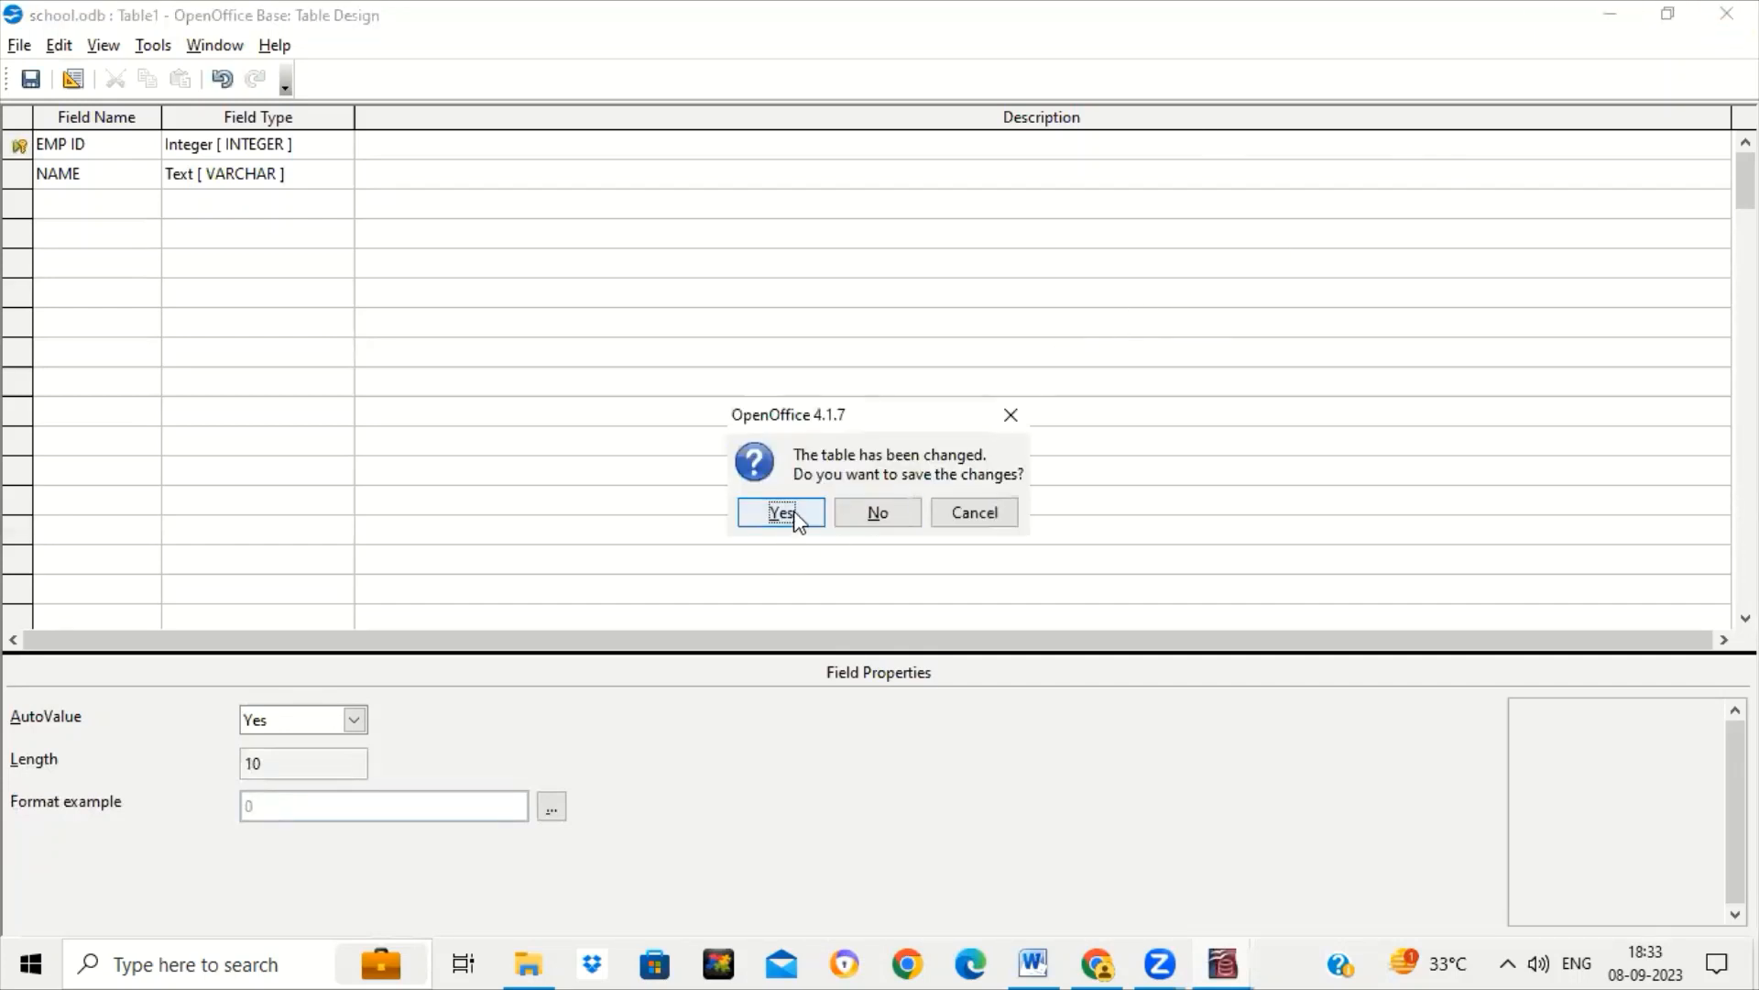
left_click(794, 514)
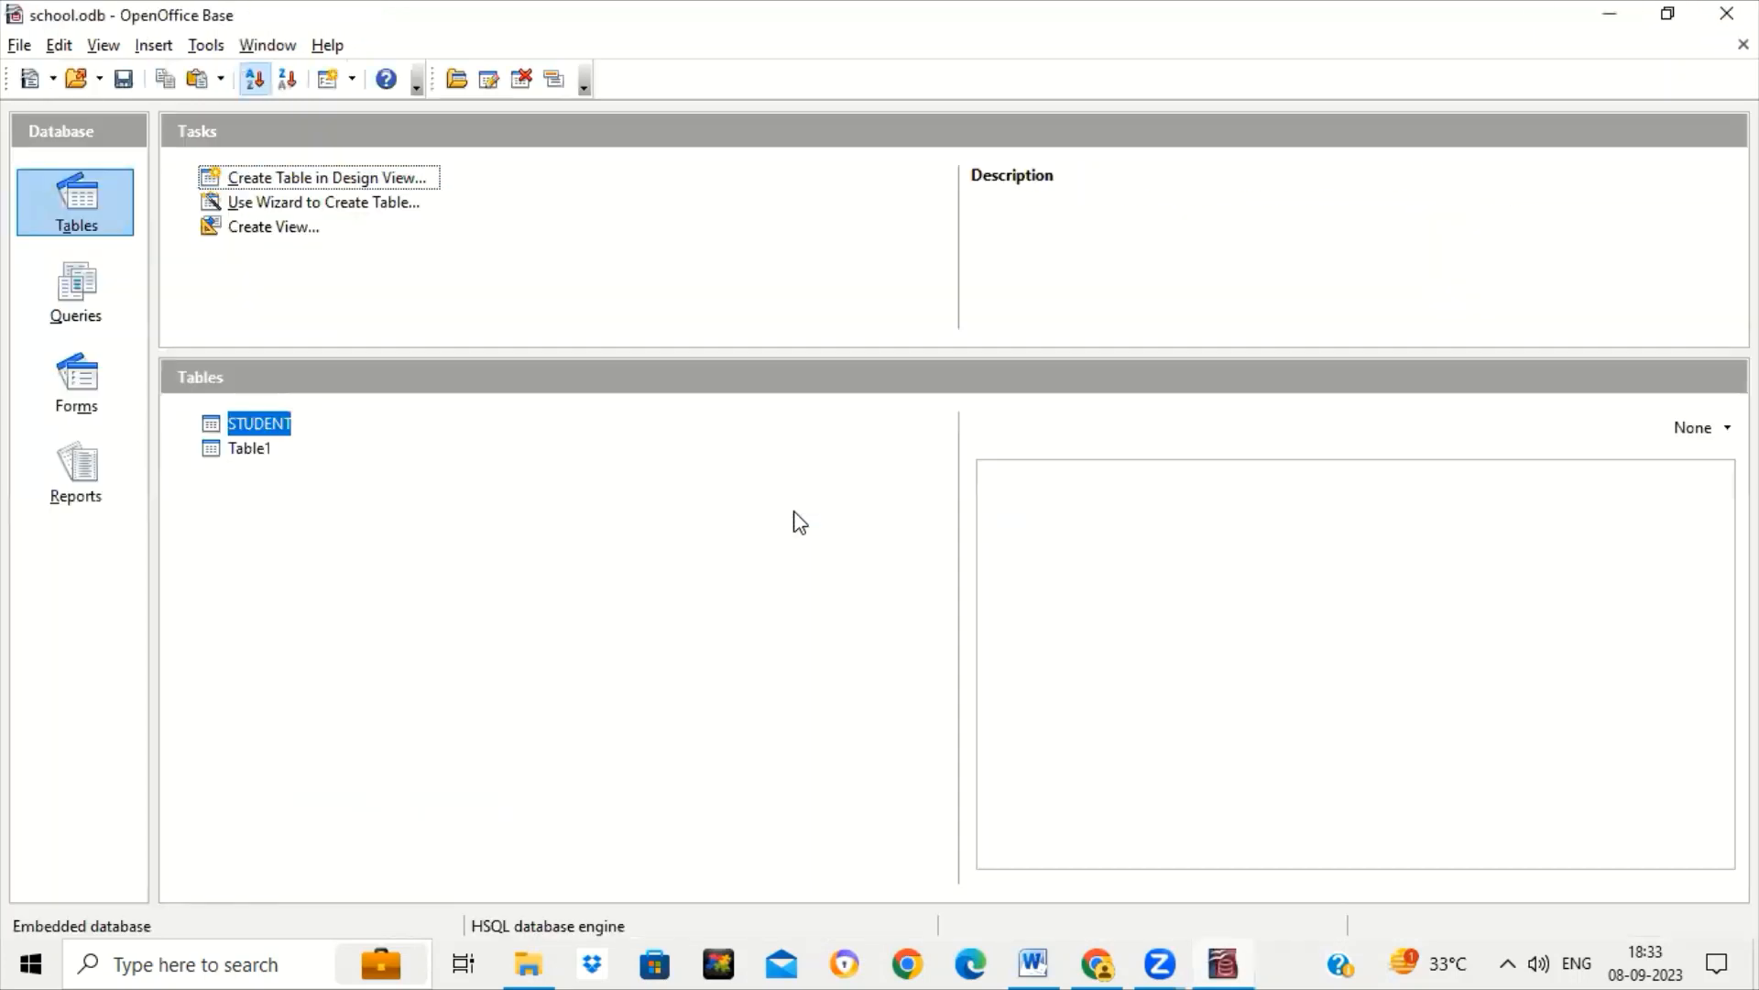
left_click(259, 452)
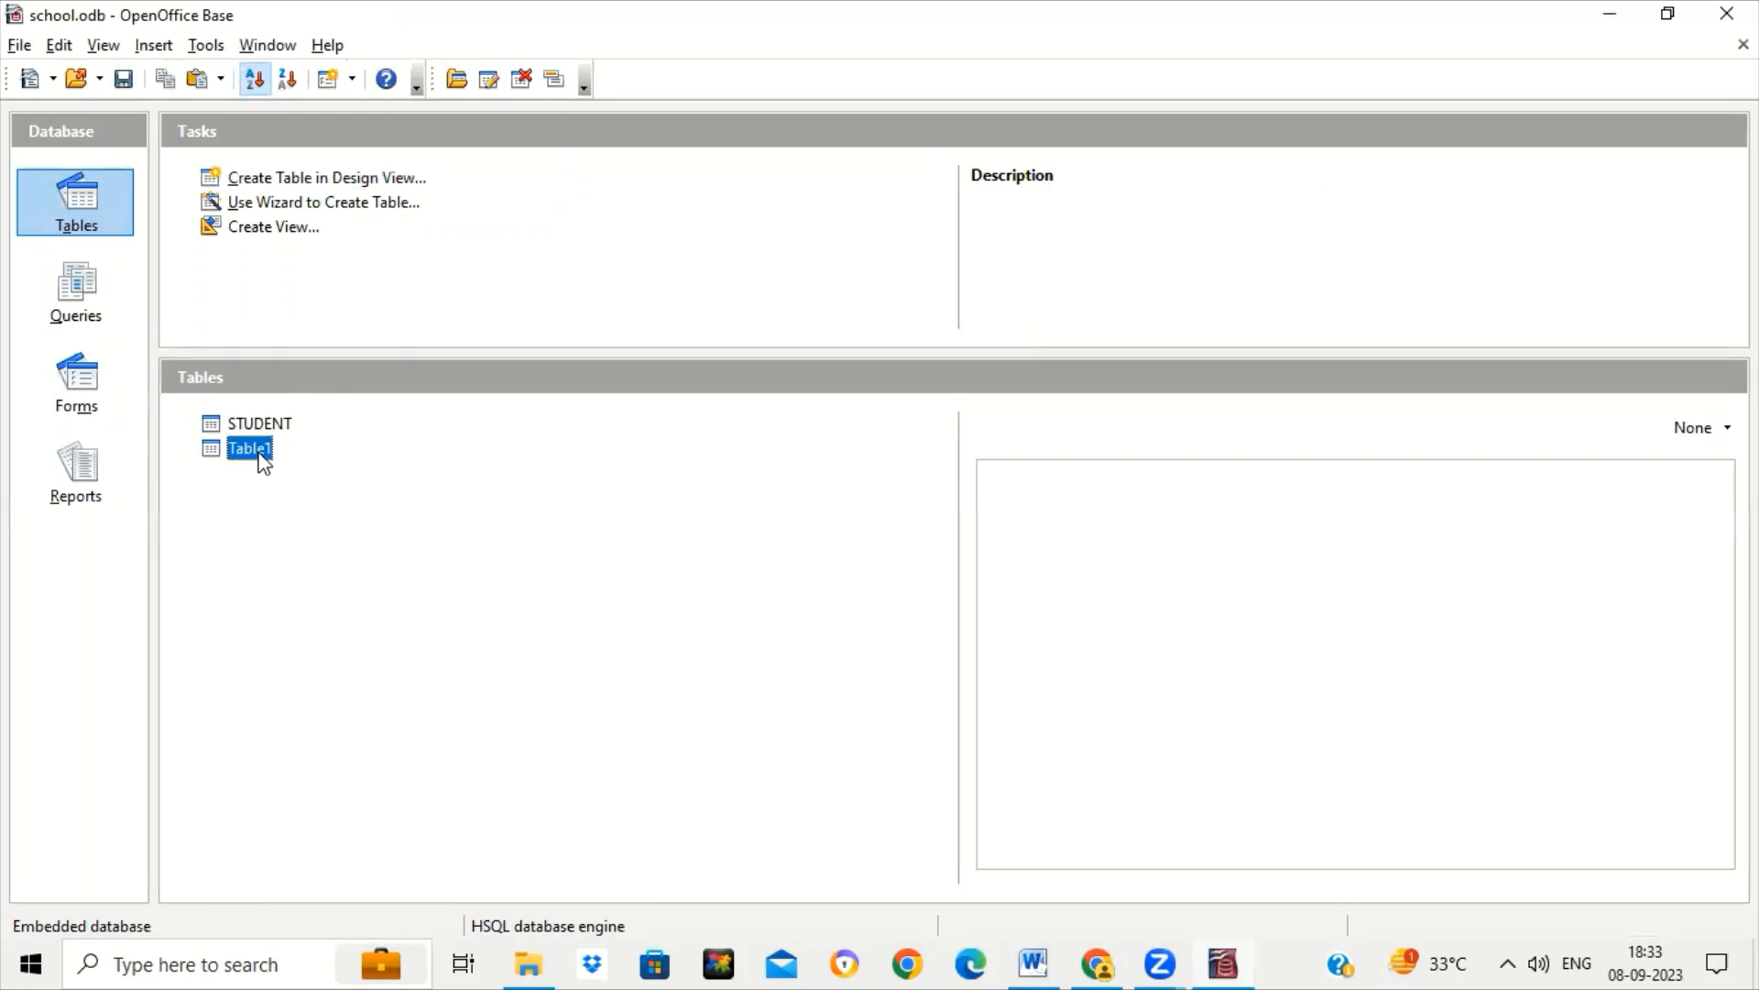
Open Table1 and enter employees SAM with EMP ID 1 and JAI.
double_click(262, 454)
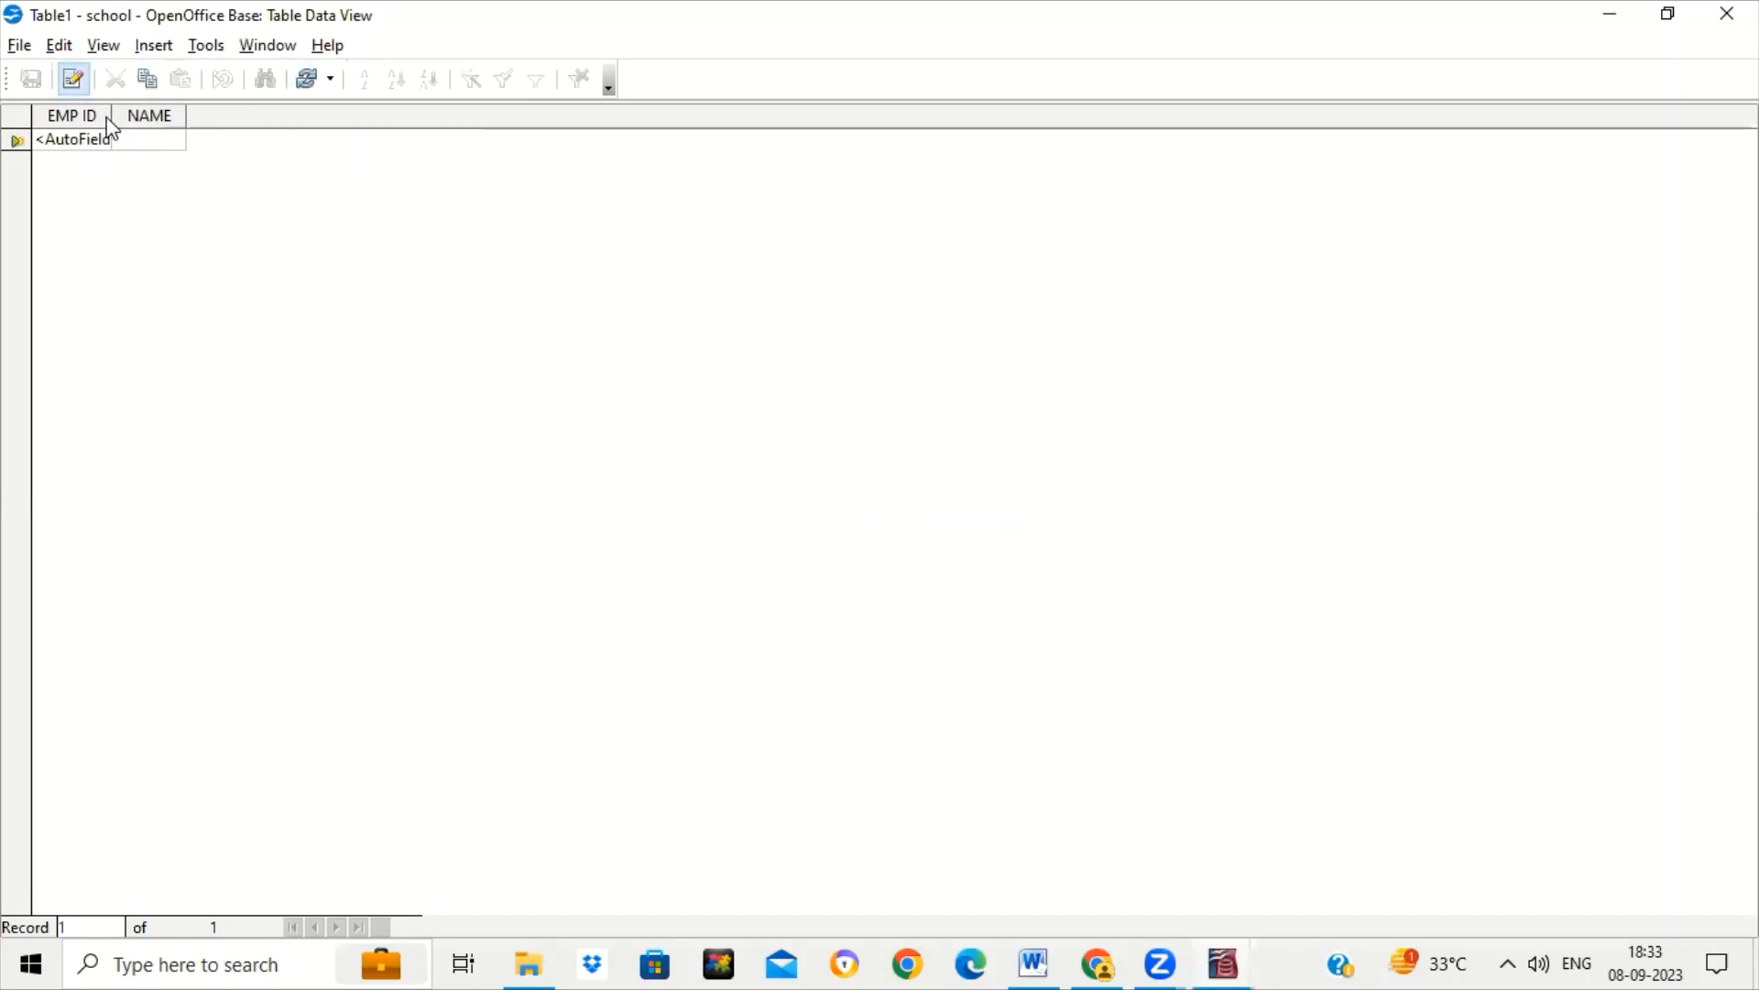
left_click_drag(111, 115, 368, 111)
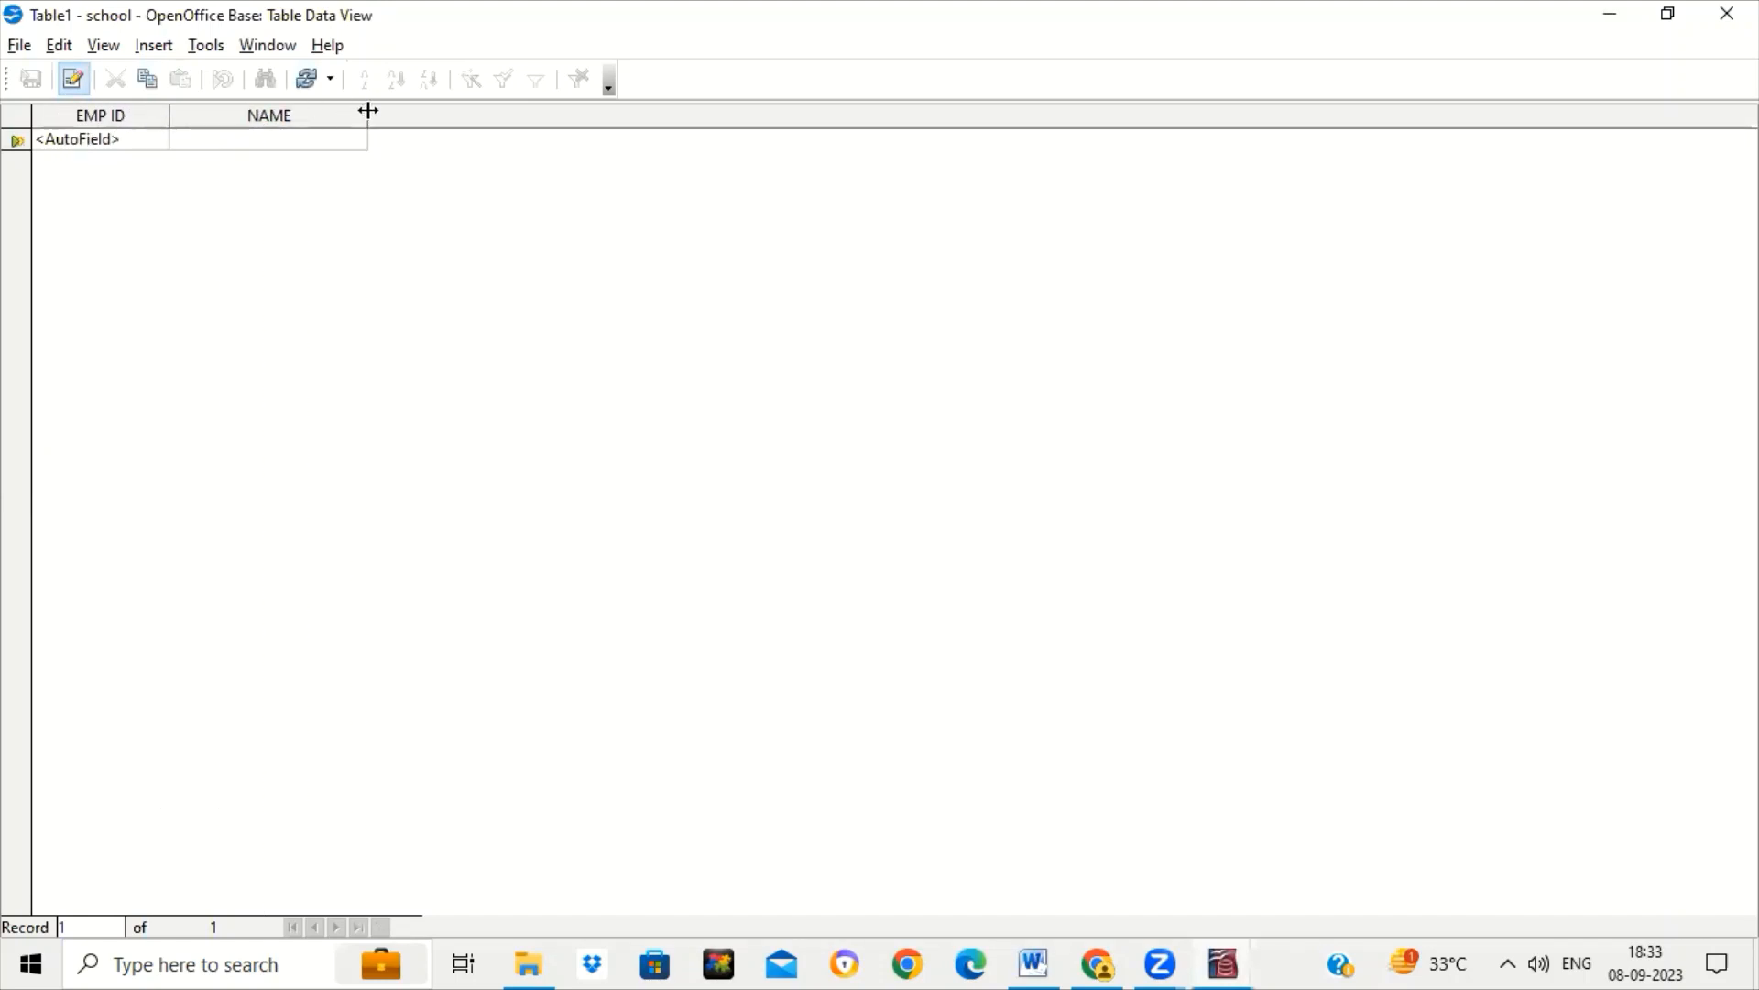
left_click(239, 141)
type("SAM")
key("Return")
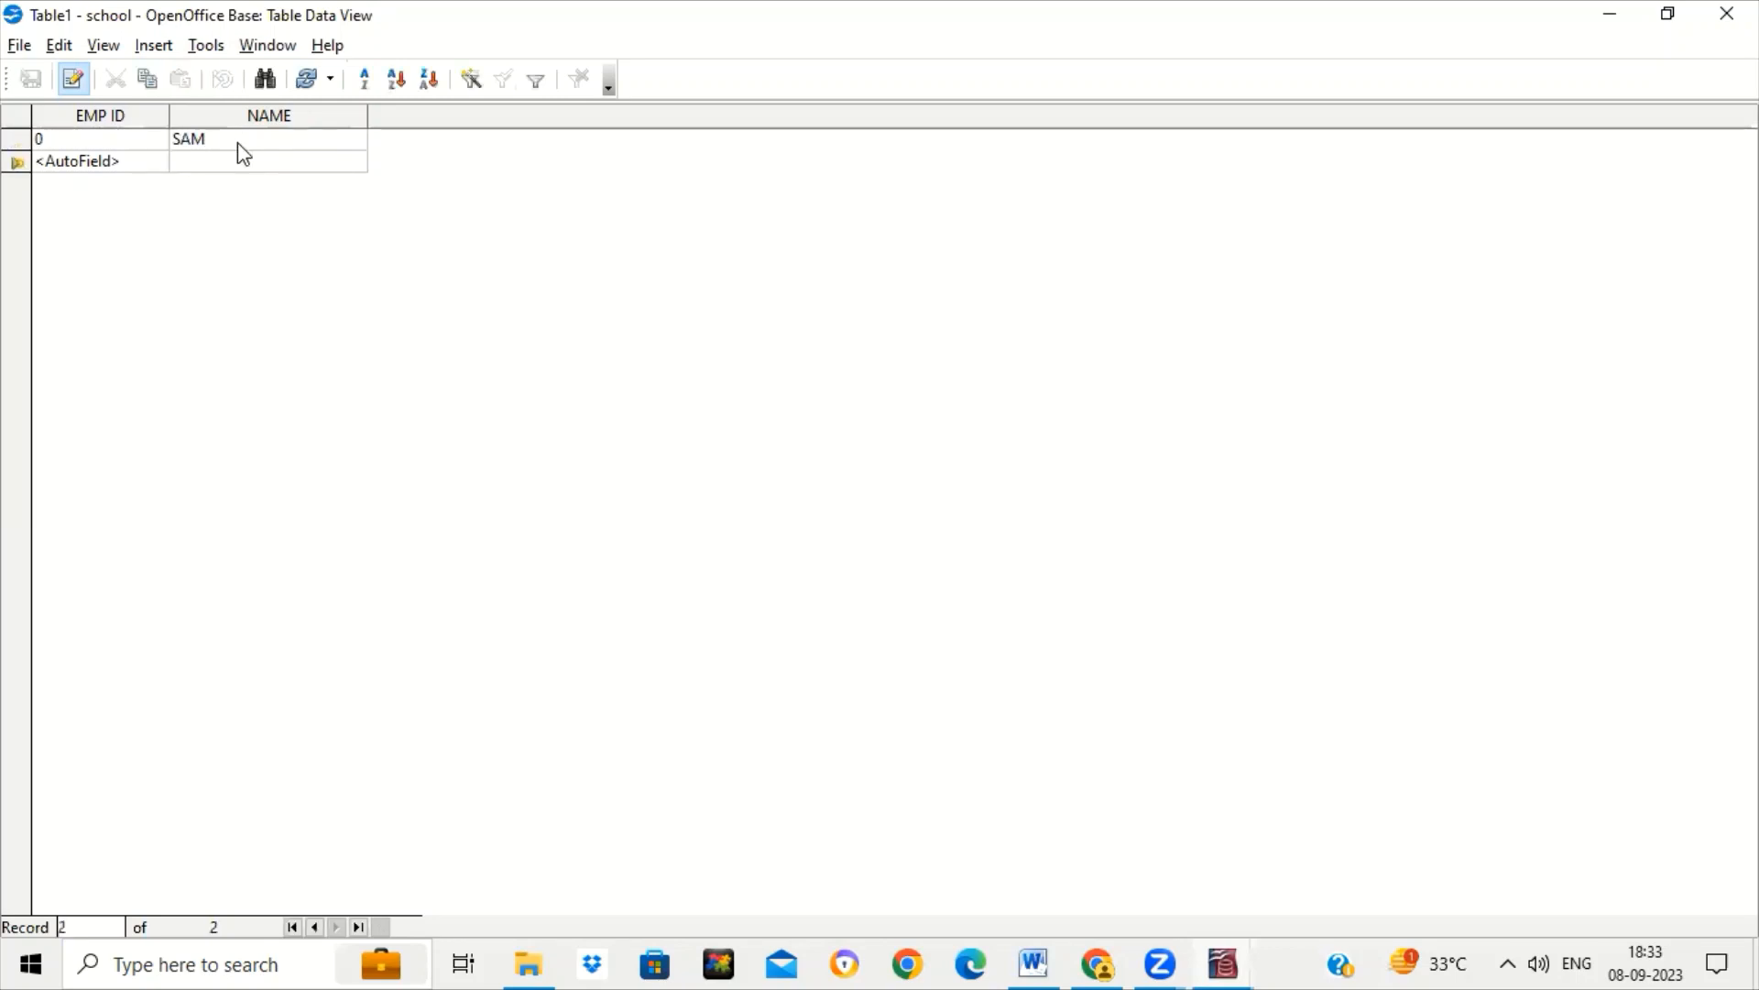
left_click(74, 140)
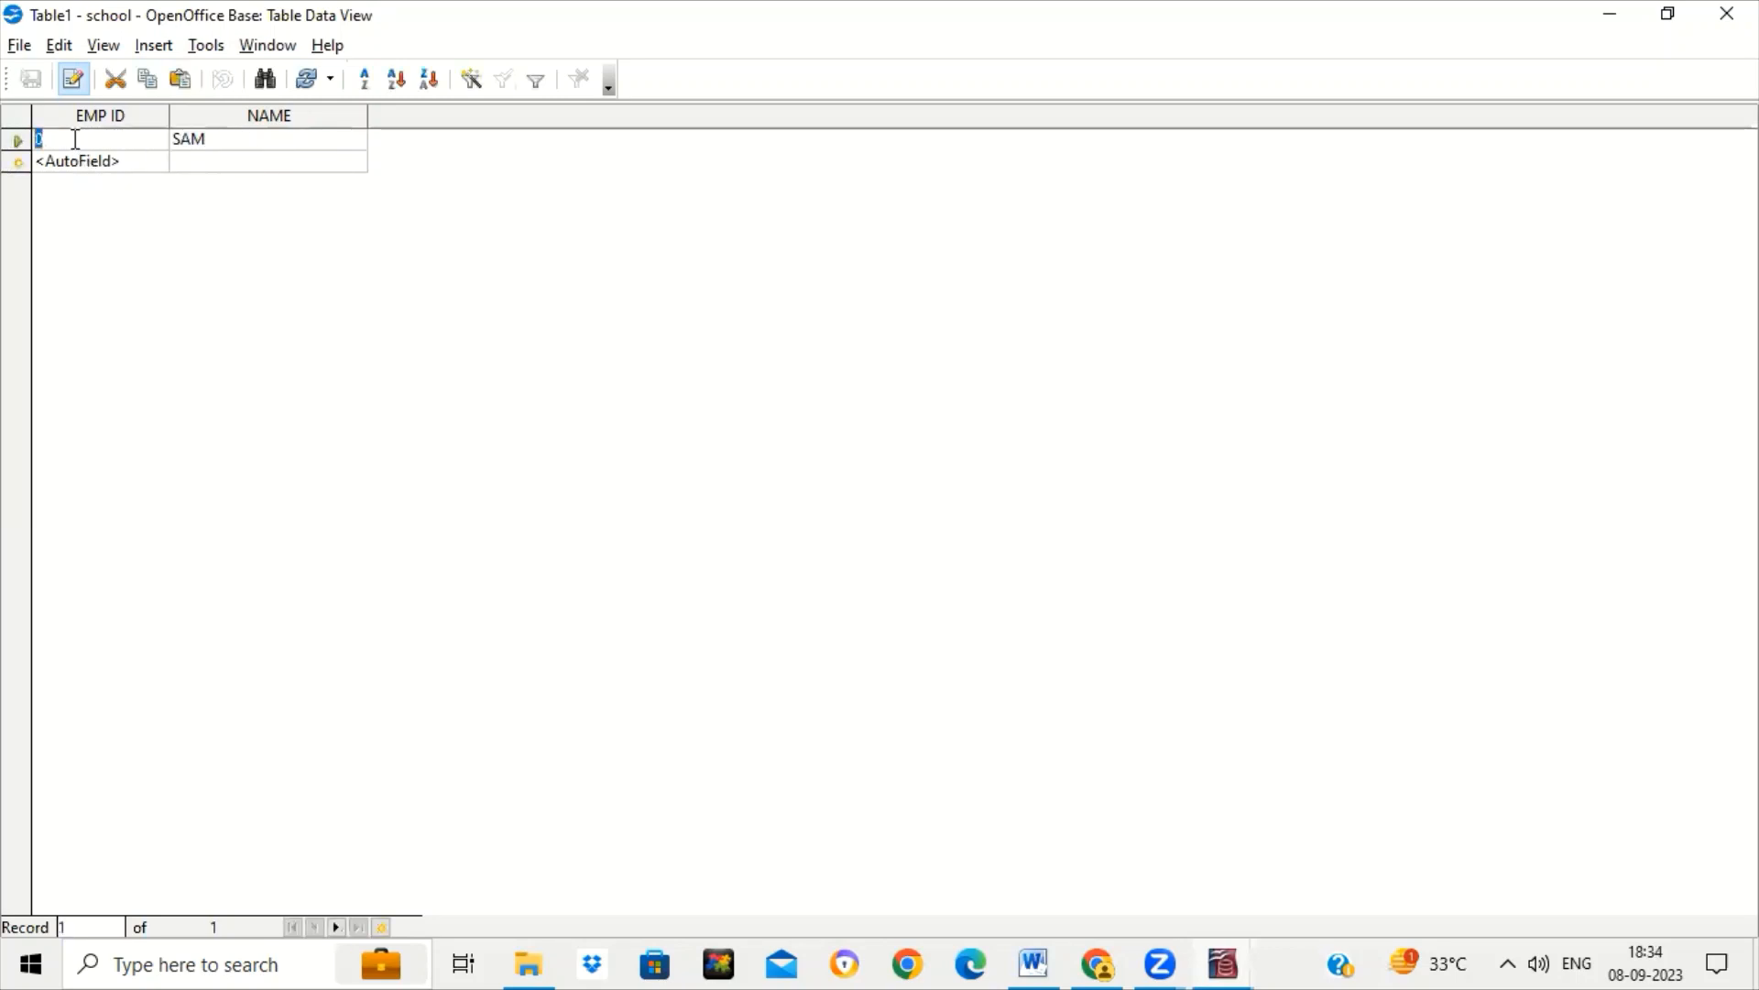
type("1")
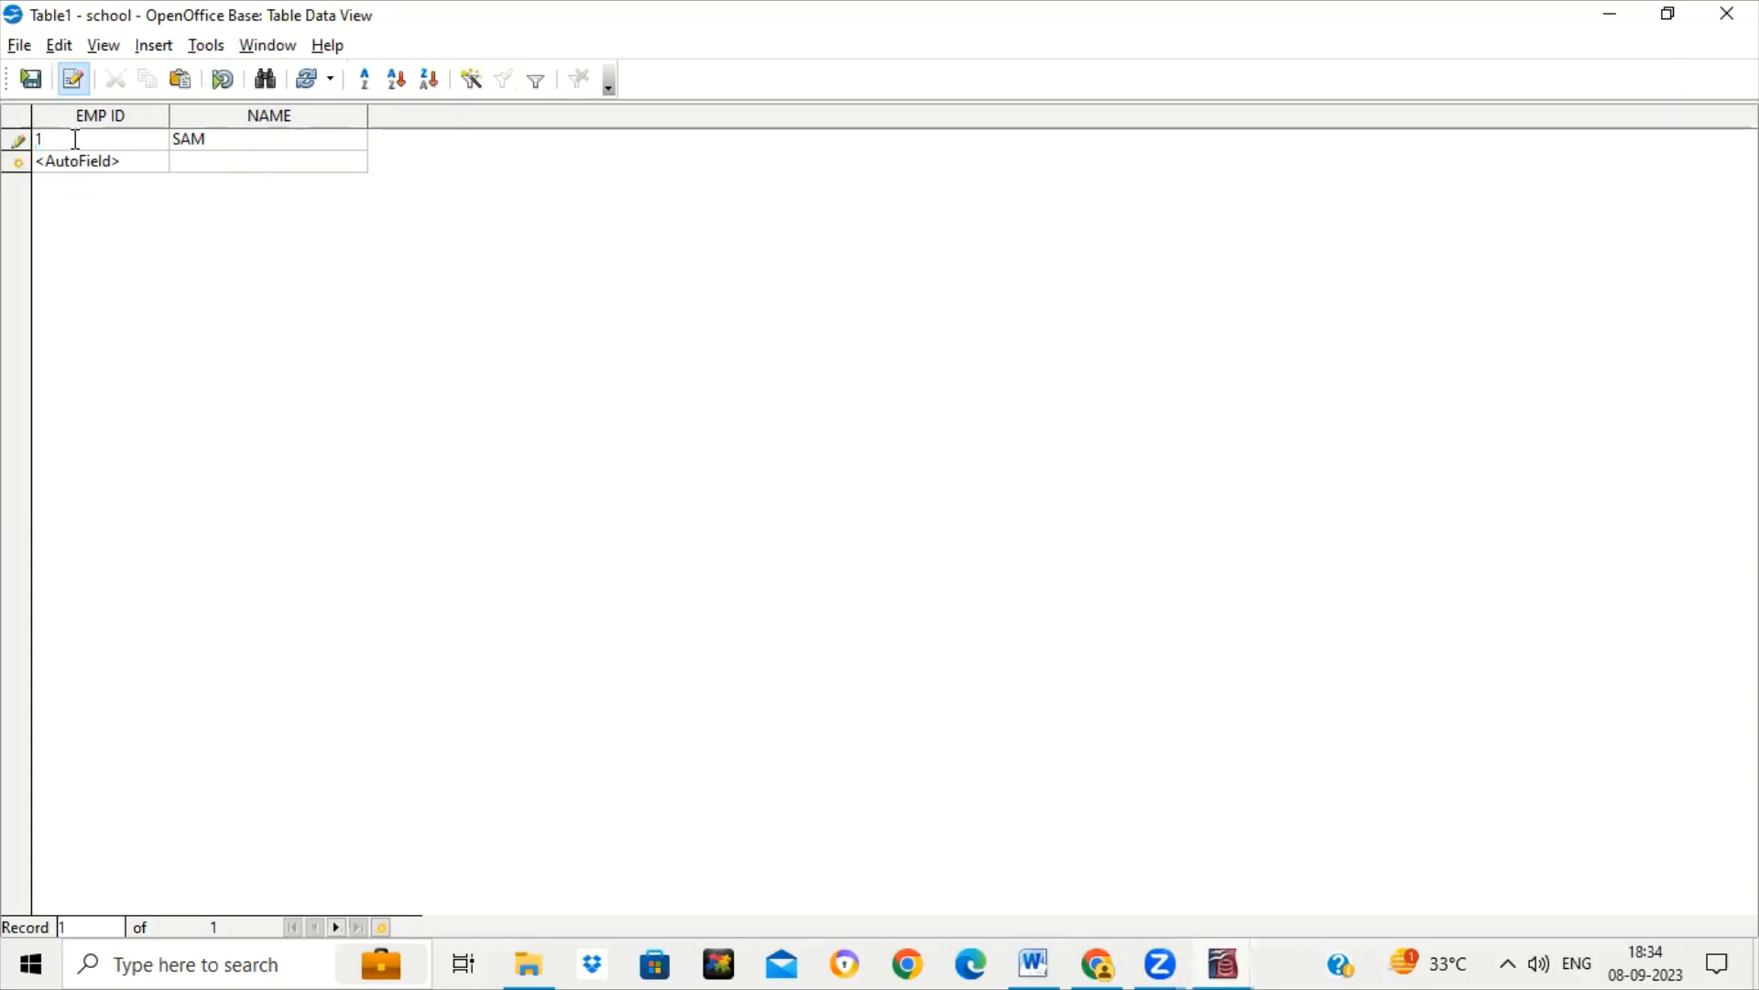
key("Tab")
key("Tab")
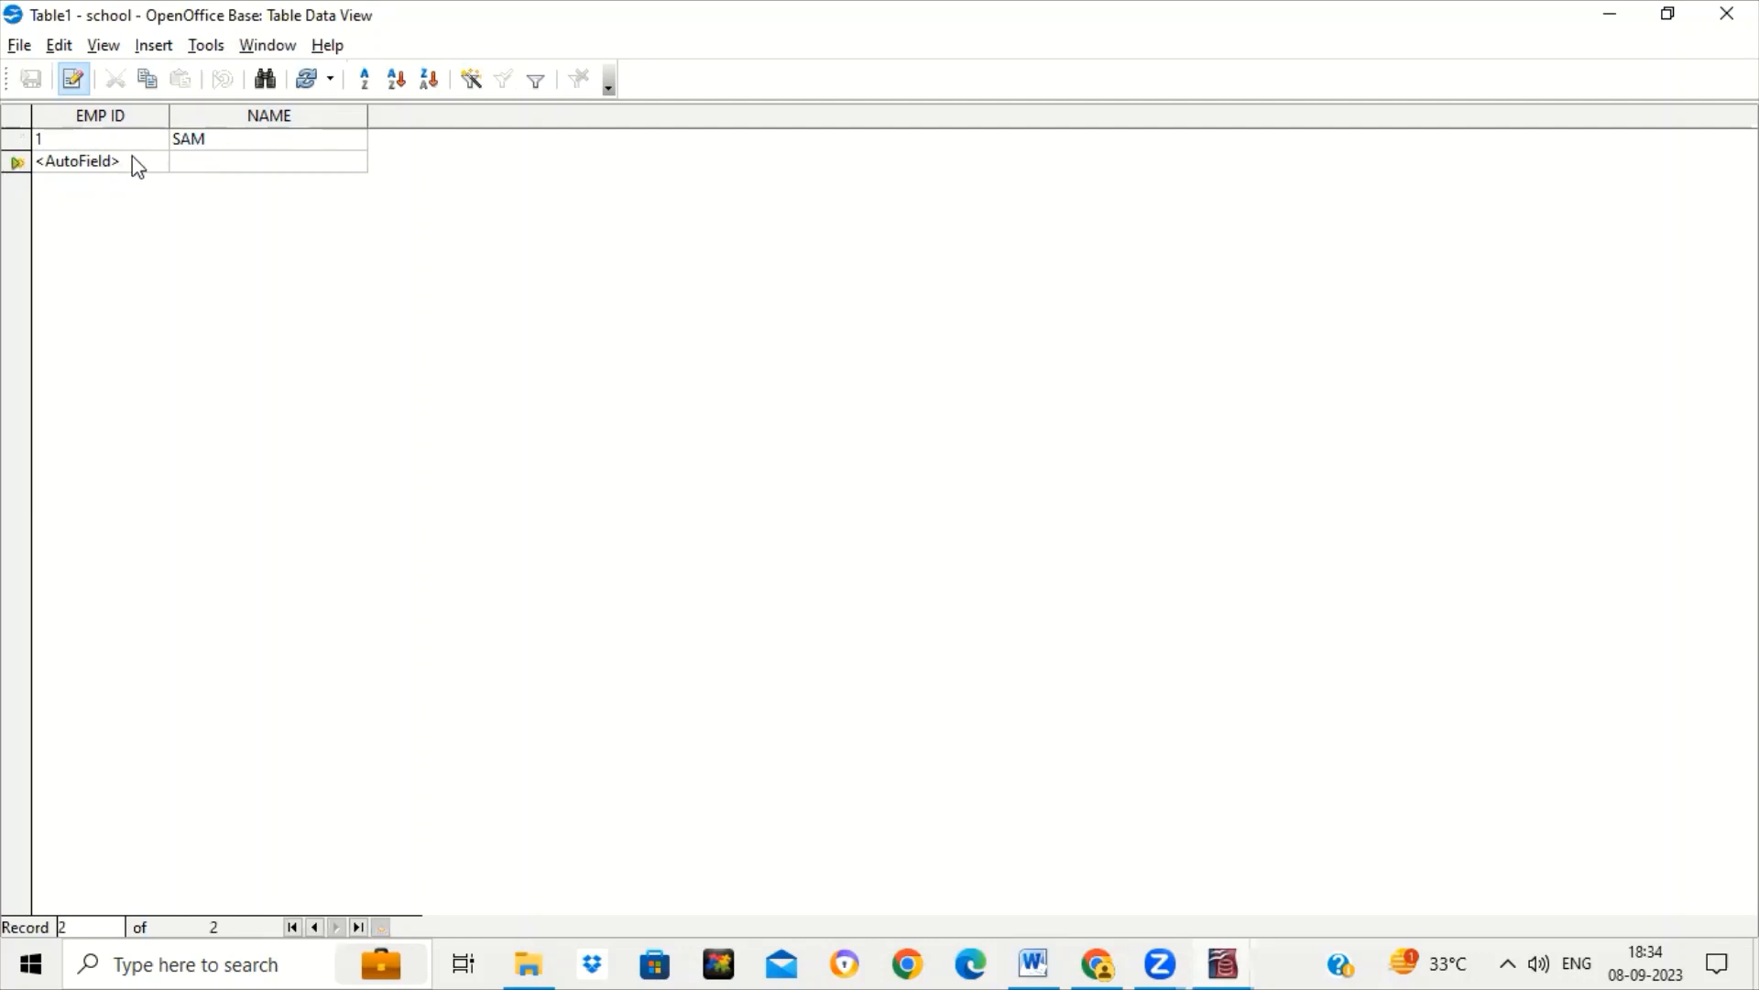
key("Tab")
type("JAI")
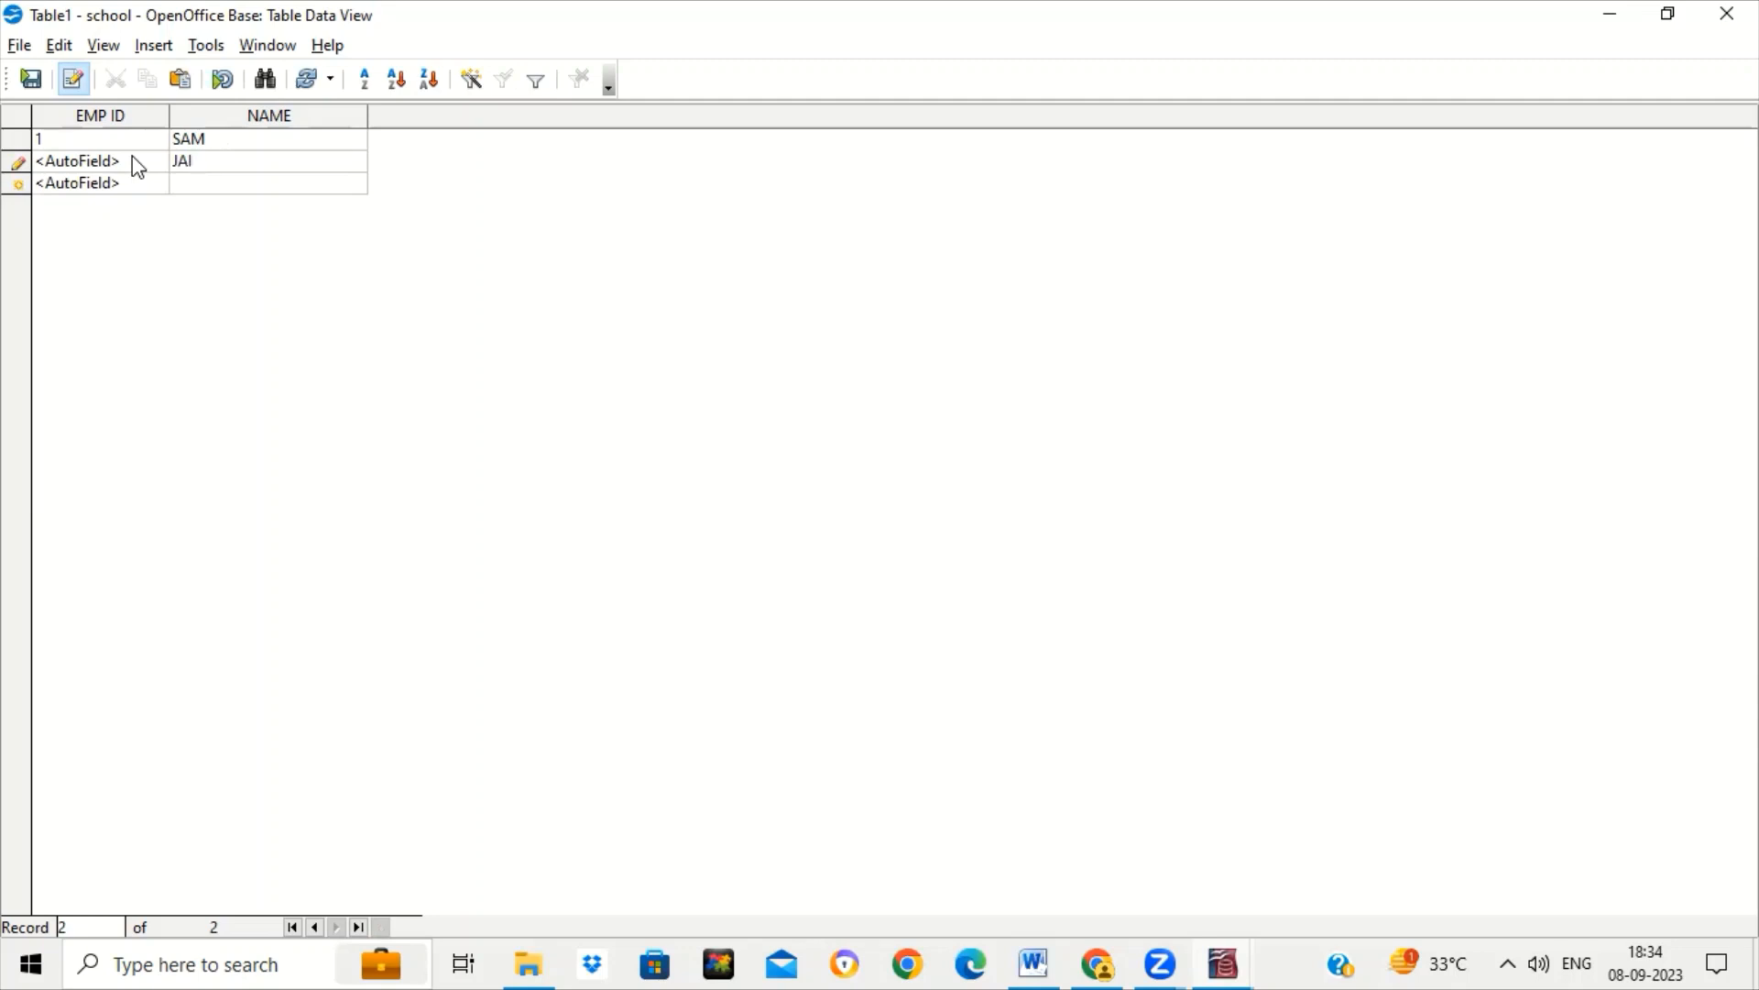
key("Return")
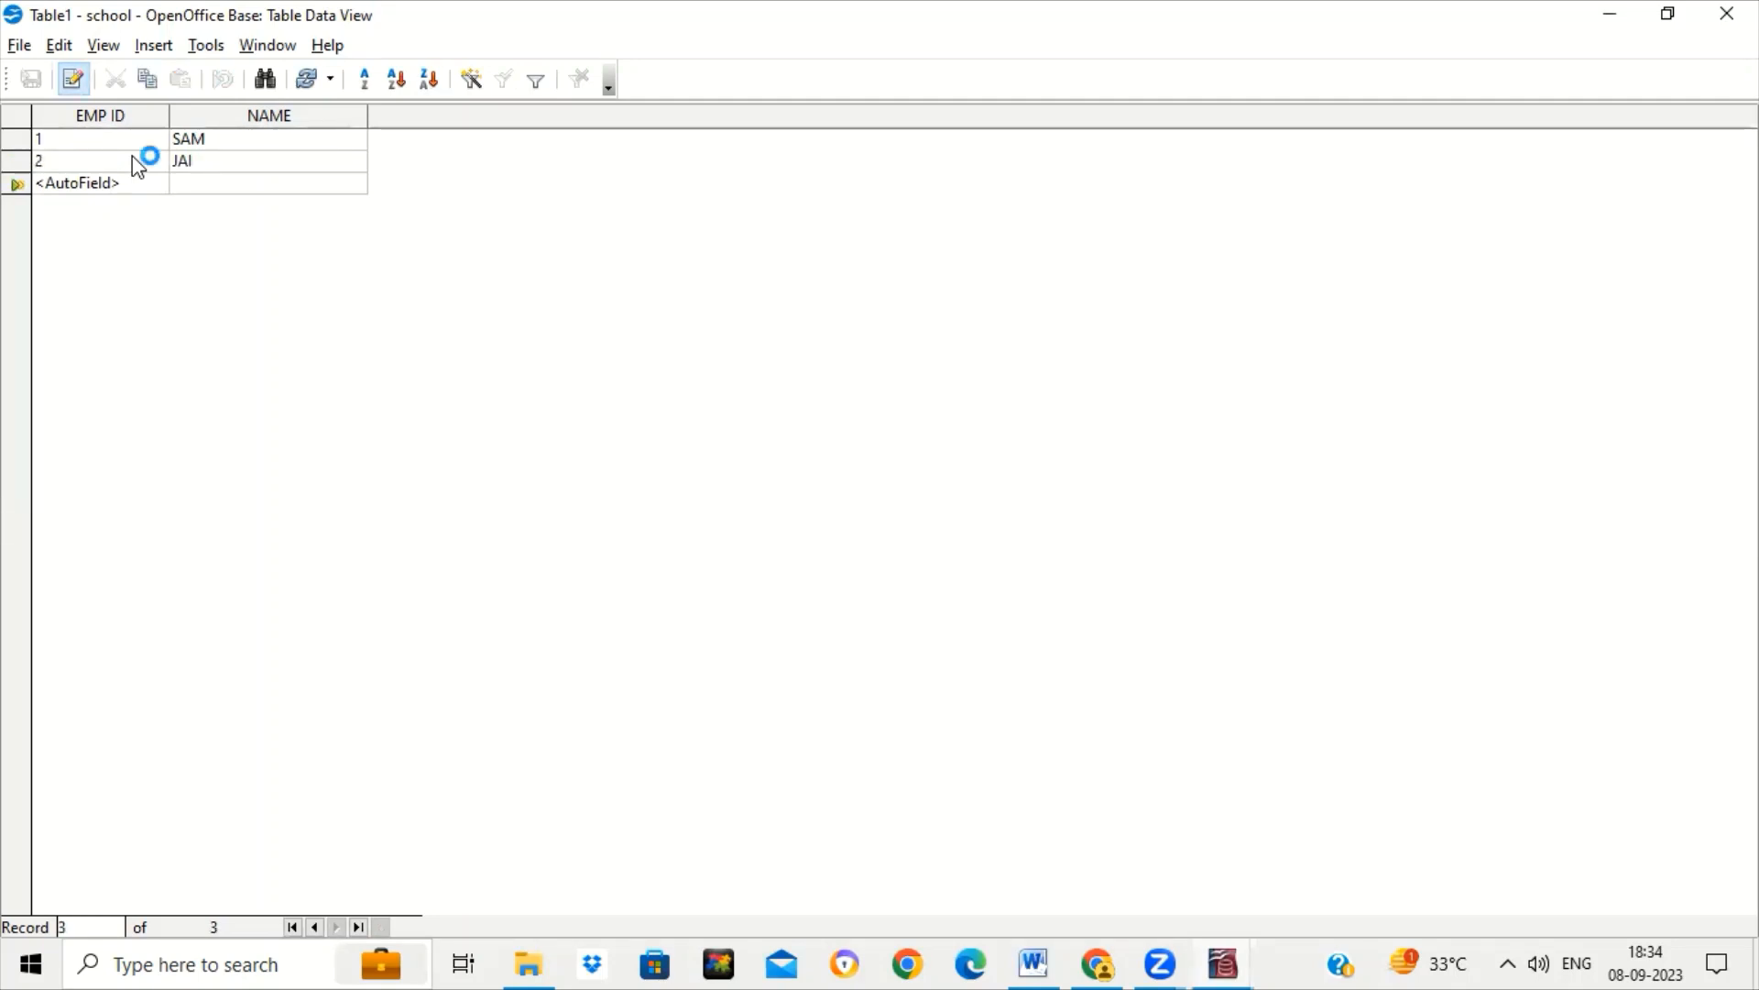
Add employees OM and TIN to Table1, then close it.
left_click(200, 183)
type("ON")
key("Return")
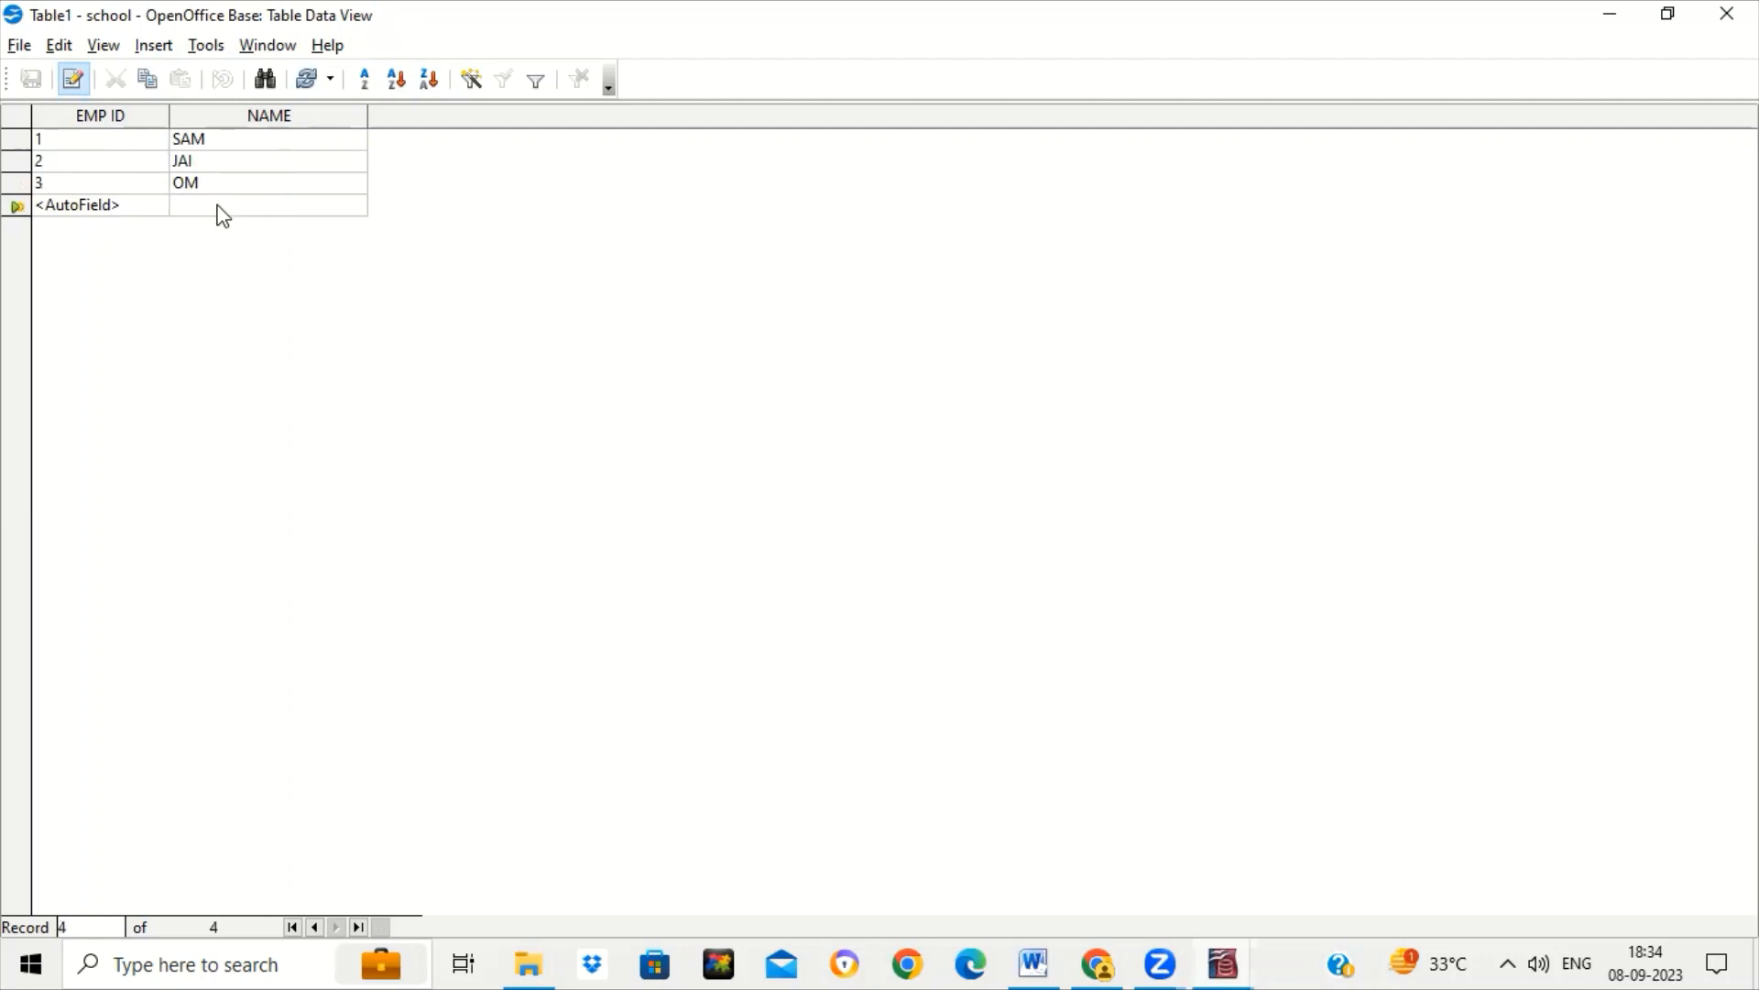
left_click(219, 203)
type("TIN")
key("Return")
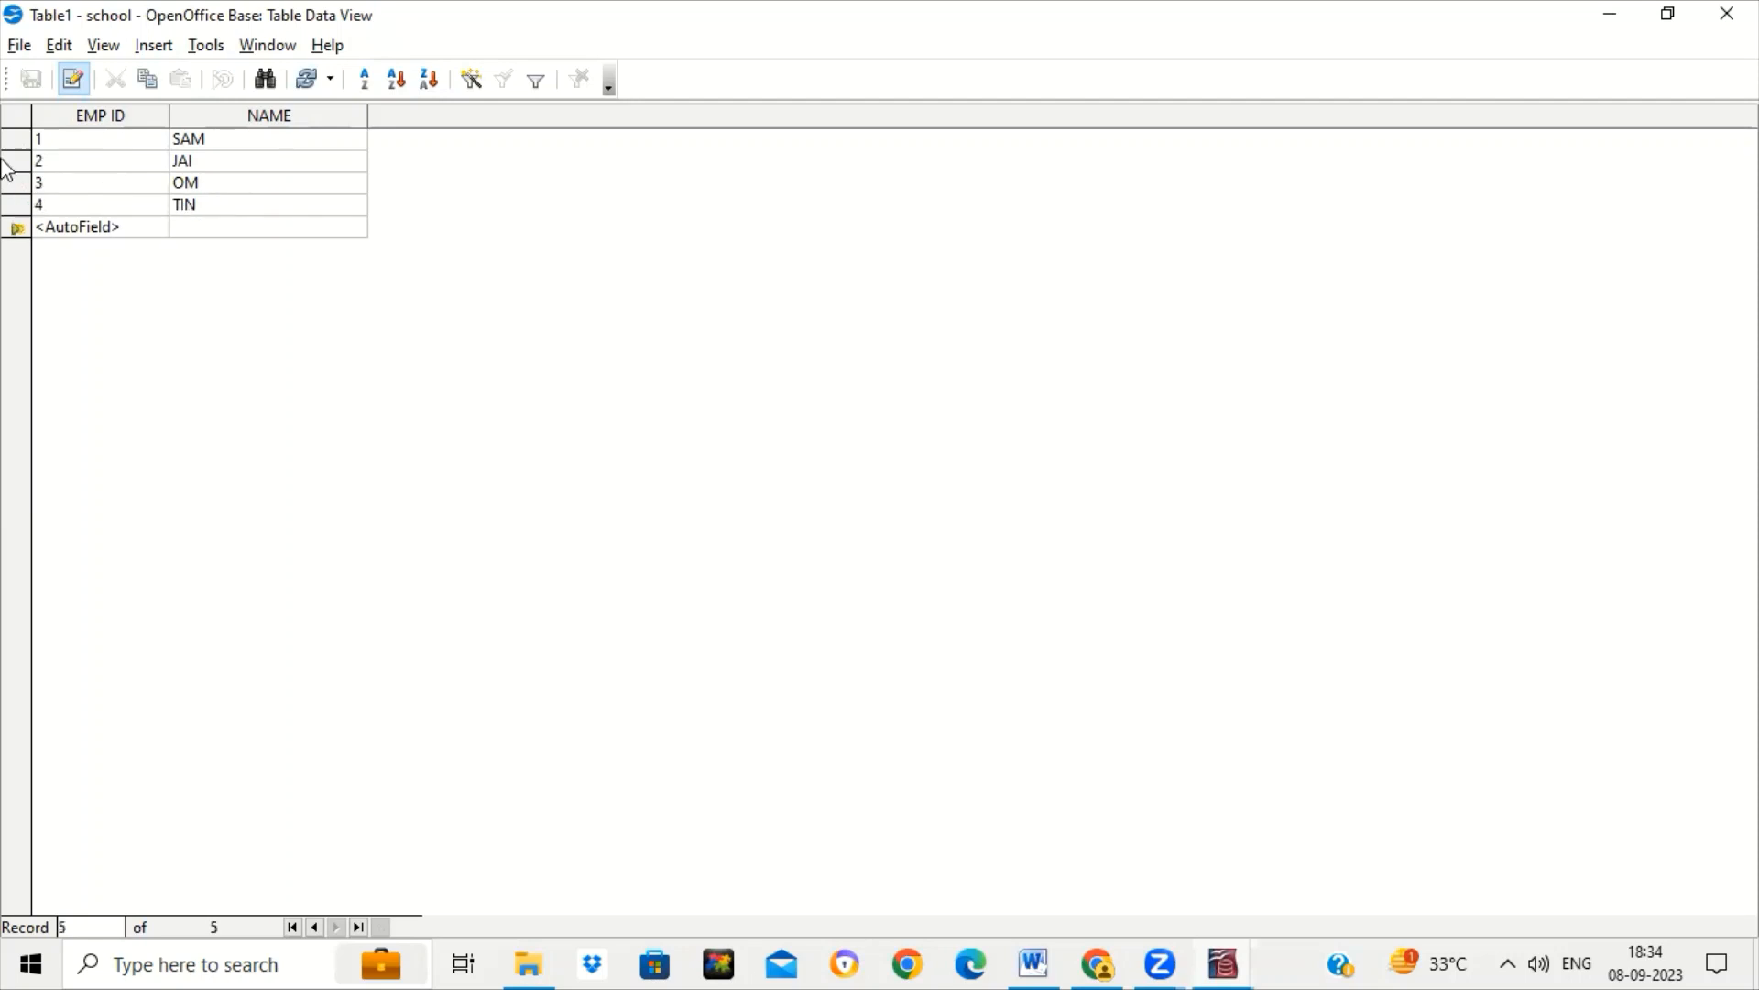
left_click(1715, 31)
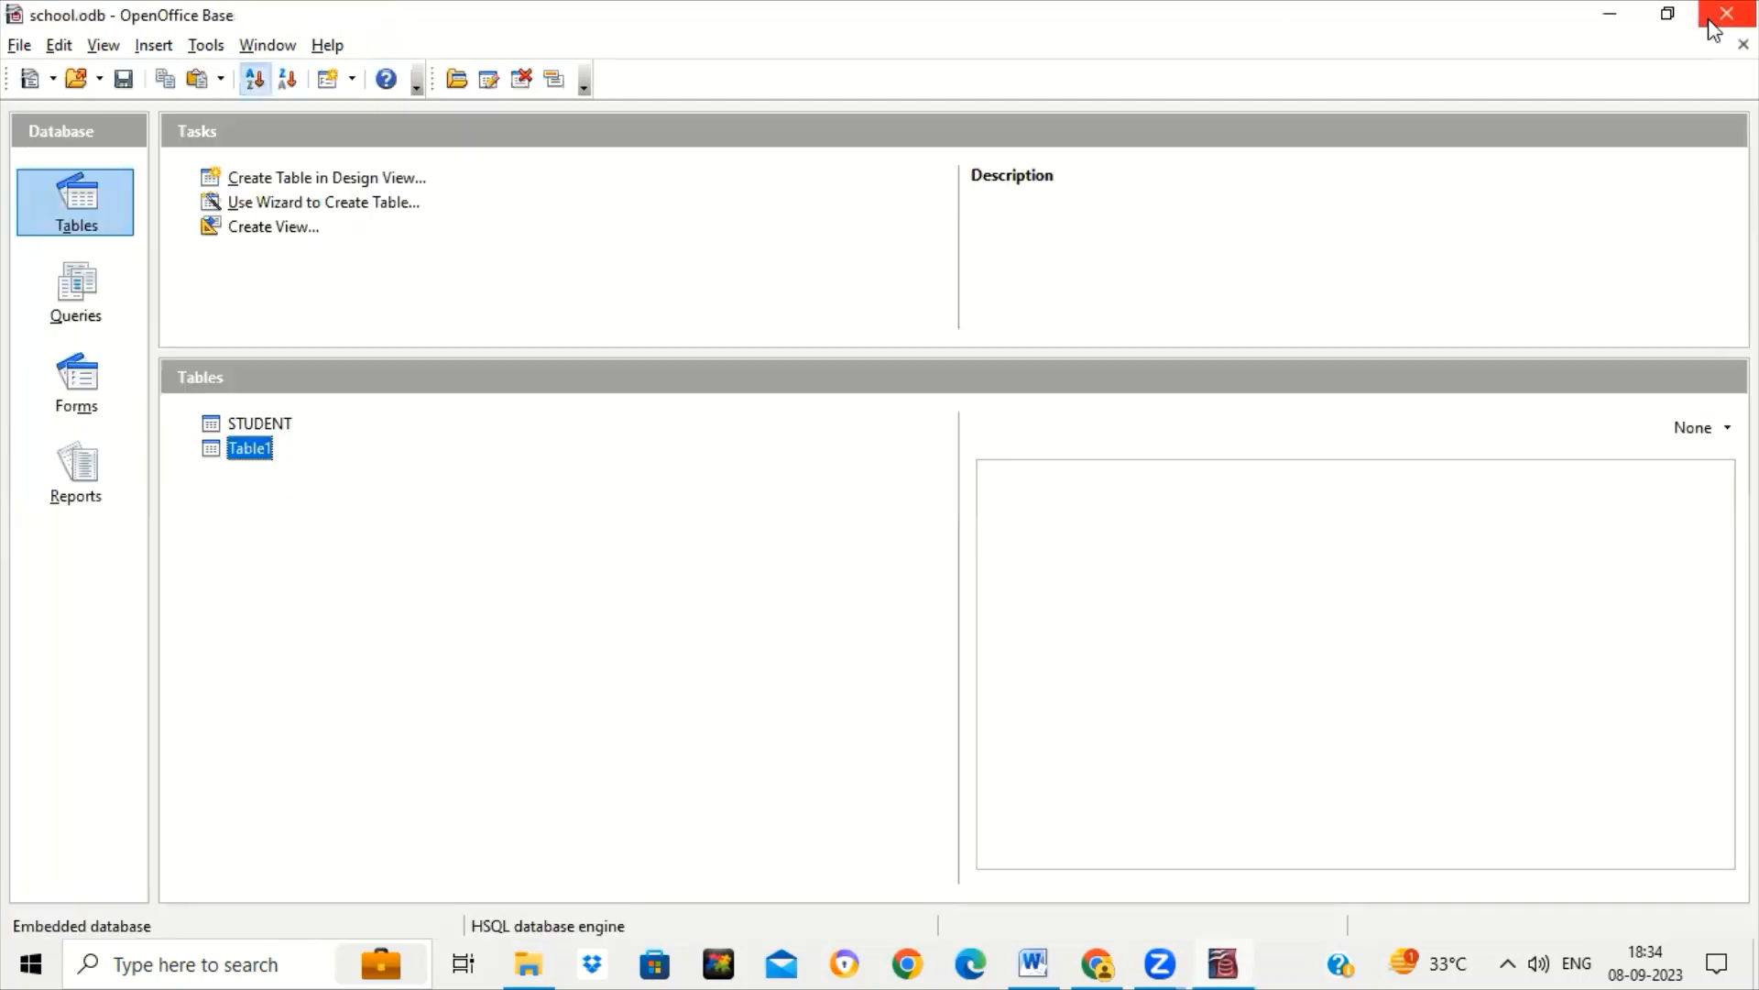
Start the Table Wizard on the Customers sample table and add CustomerID.
left_click(387, 210)
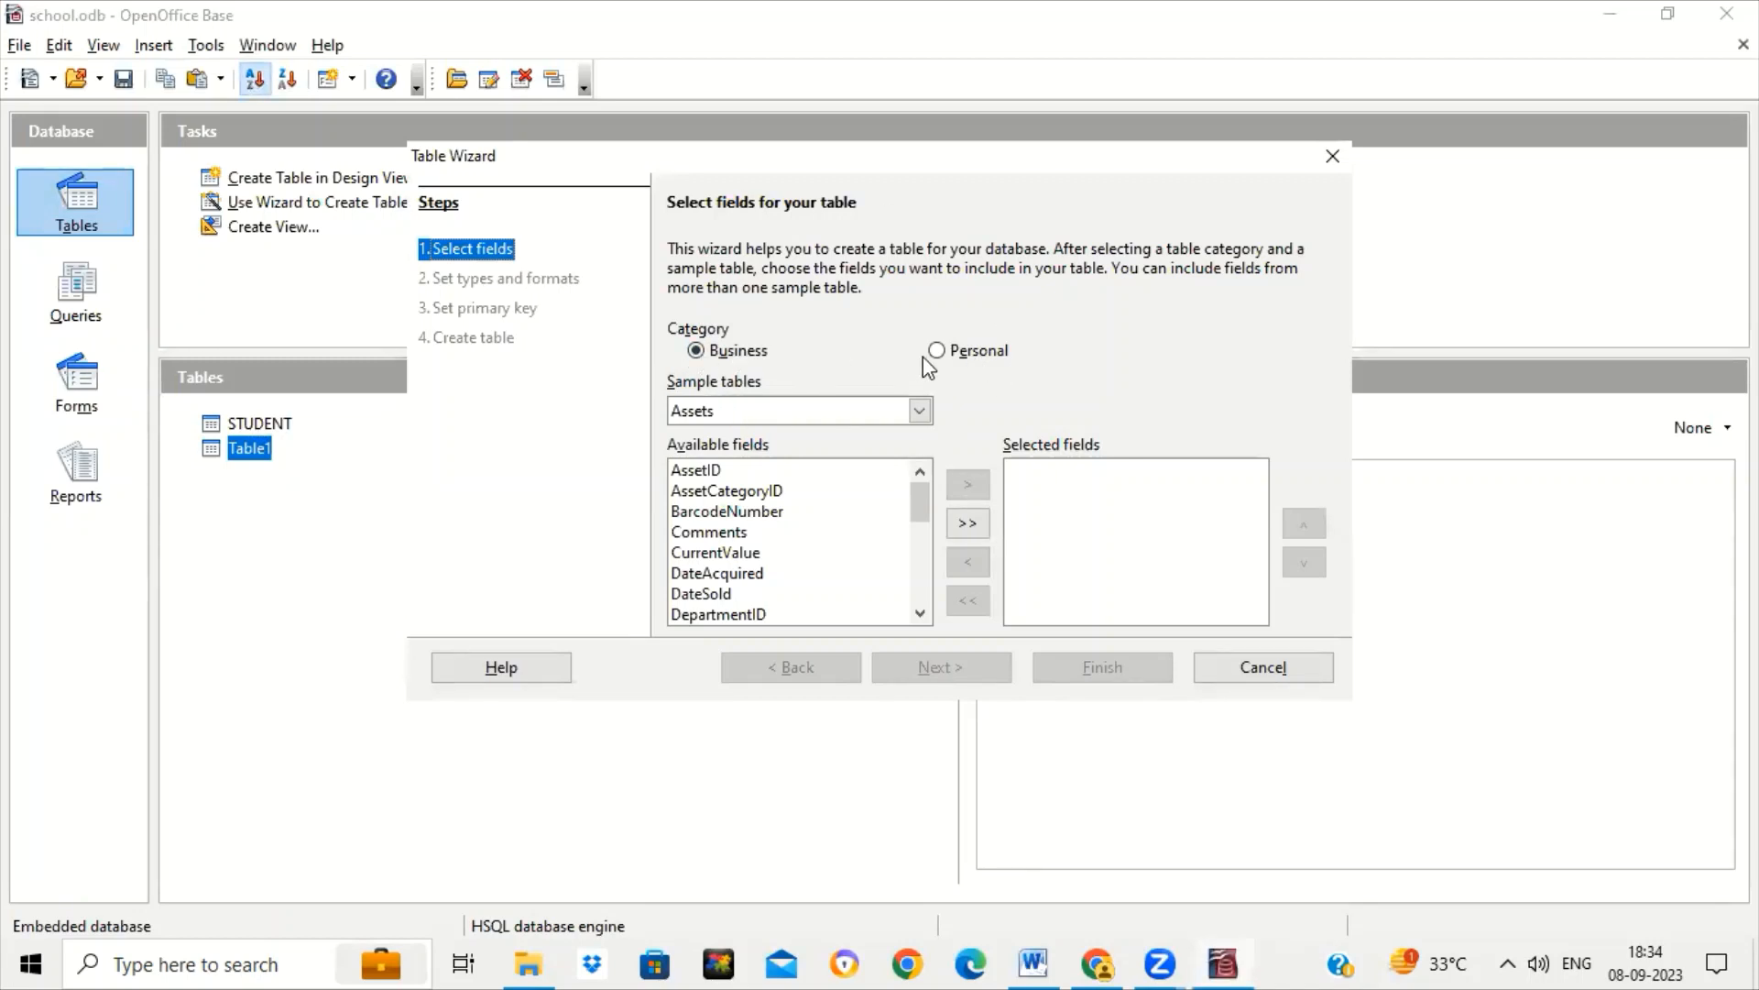
left_click(920, 412)
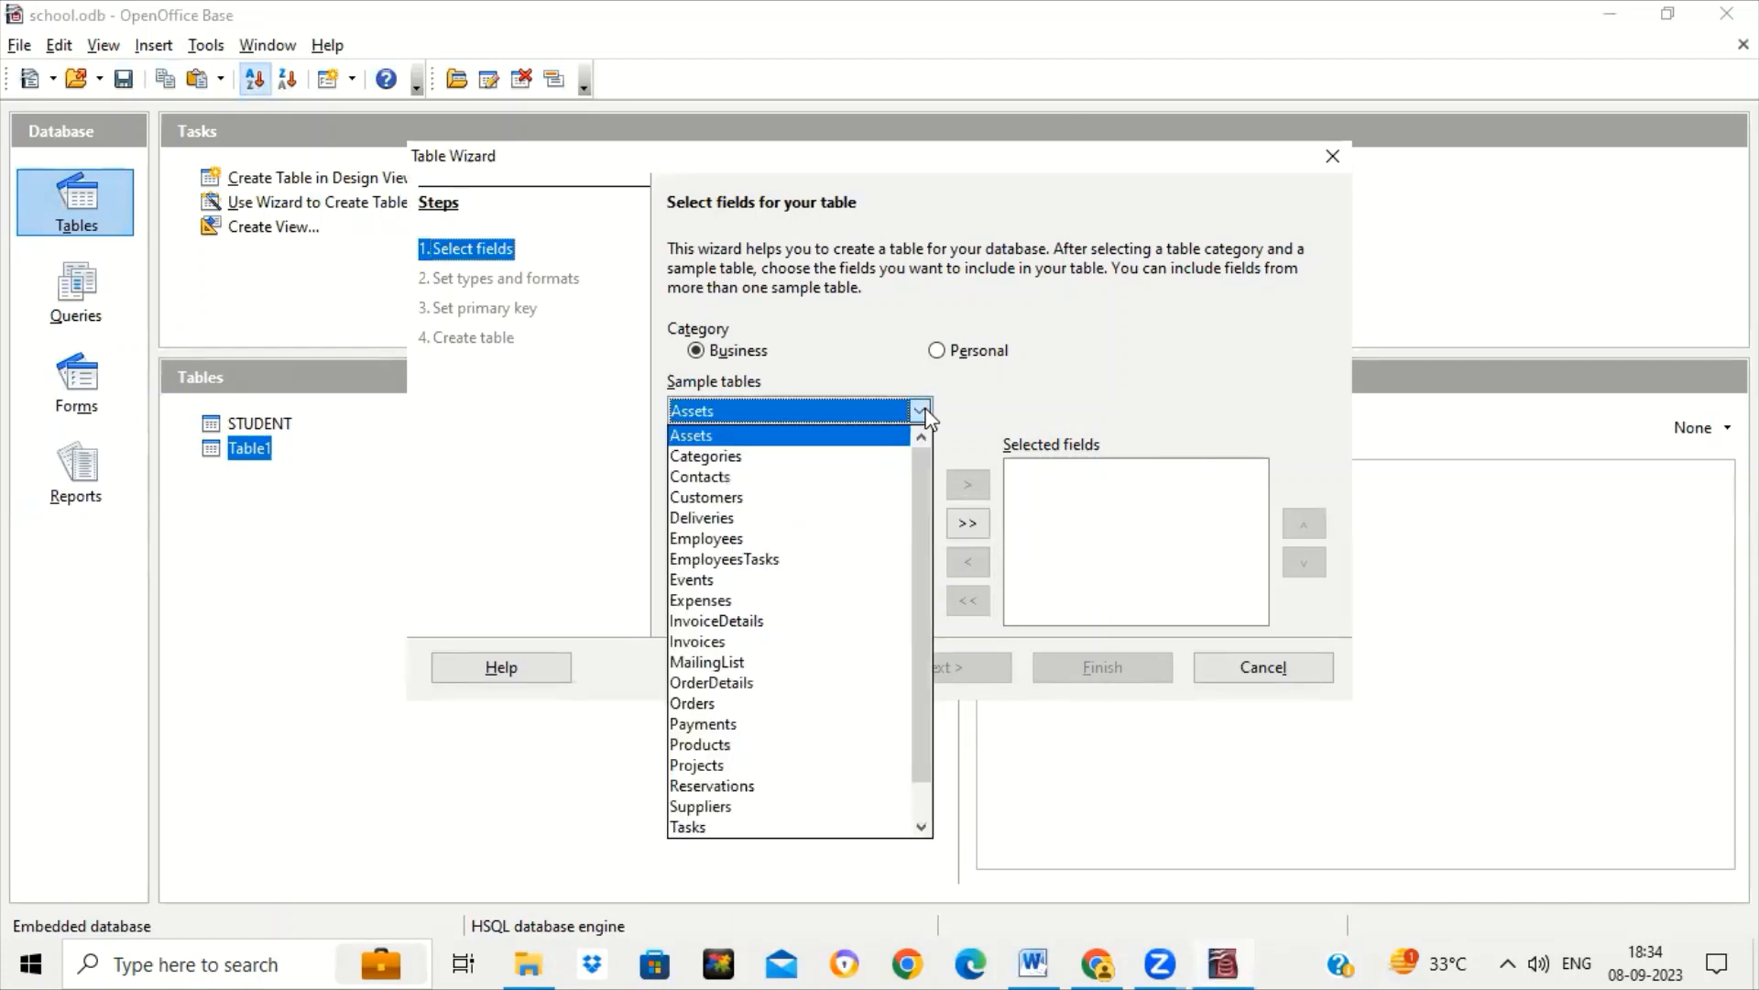
left_click(772, 498)
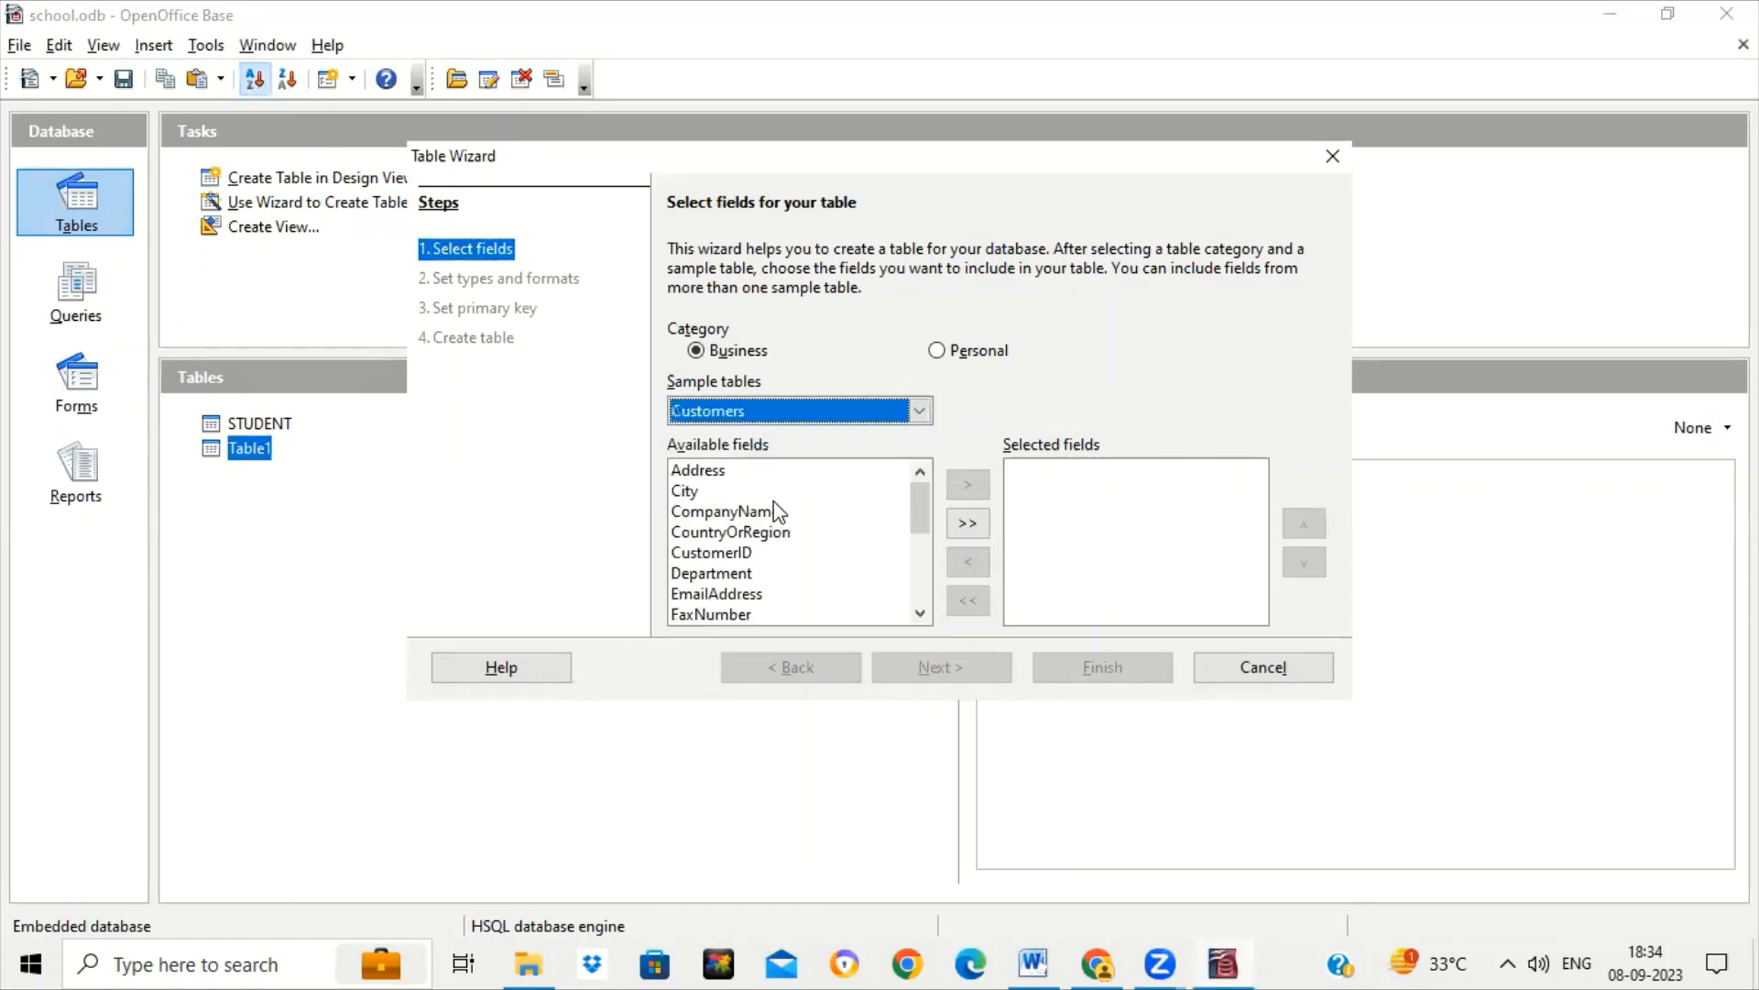
left_click(920, 411)
left_click(922, 414)
left_click(790, 554)
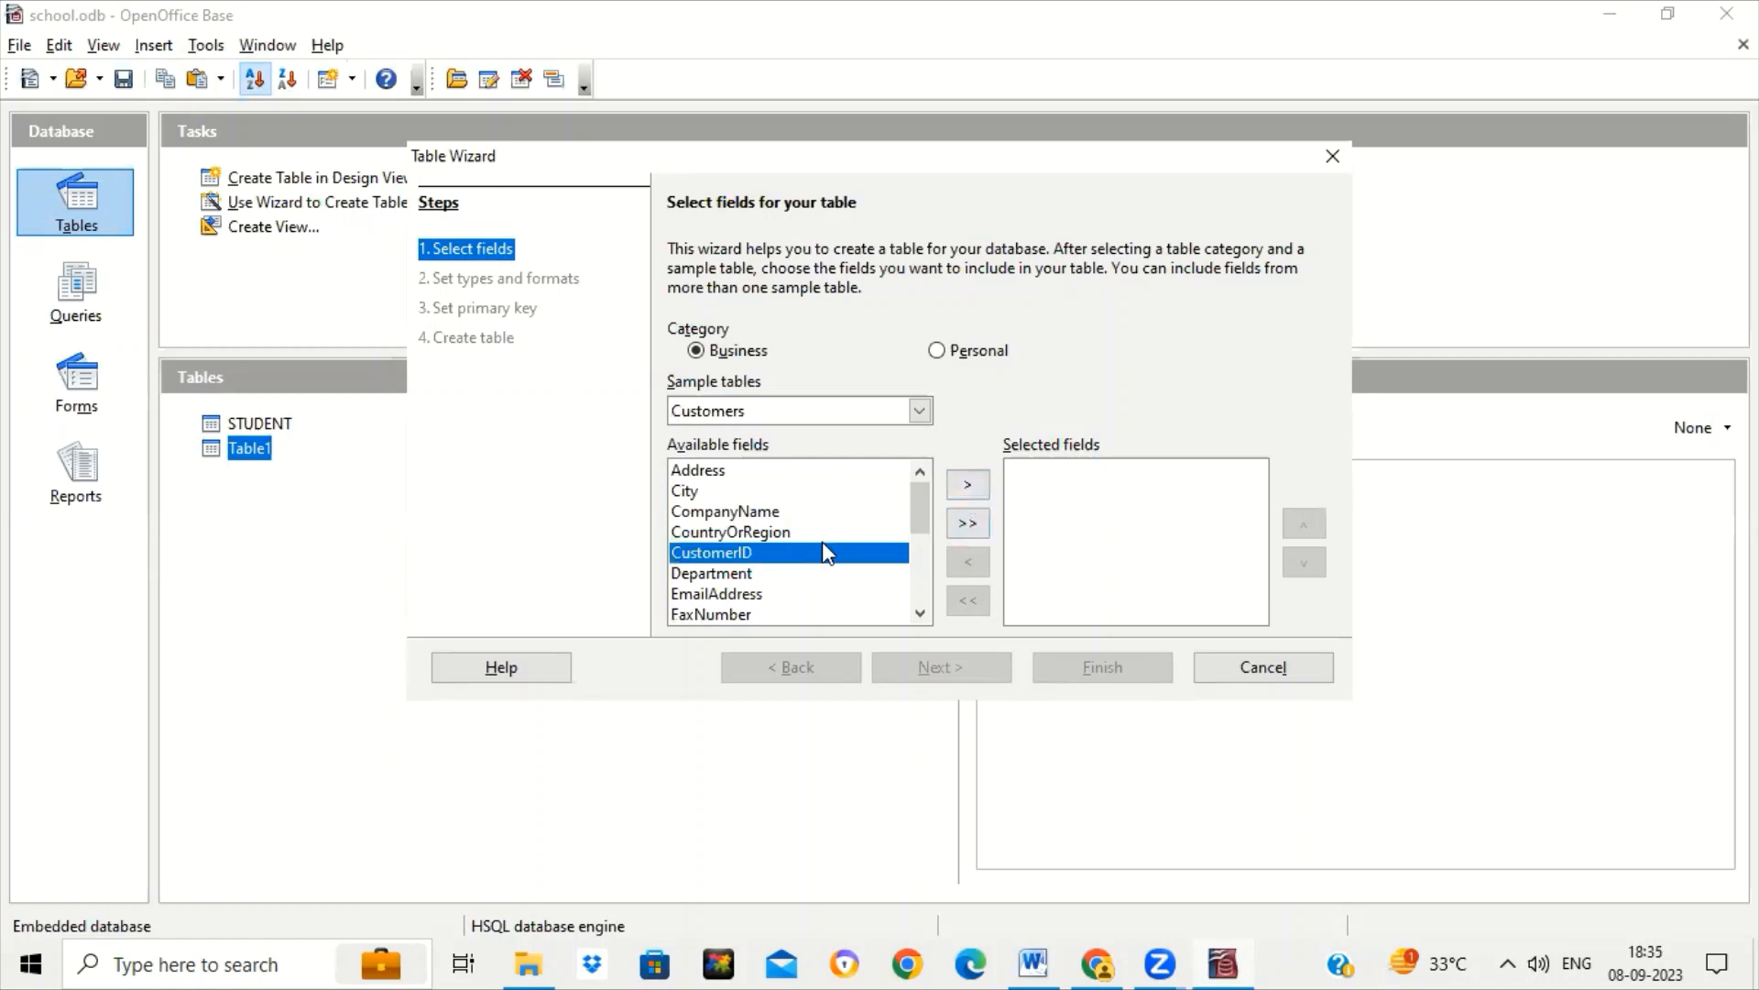
left_click(975, 489)
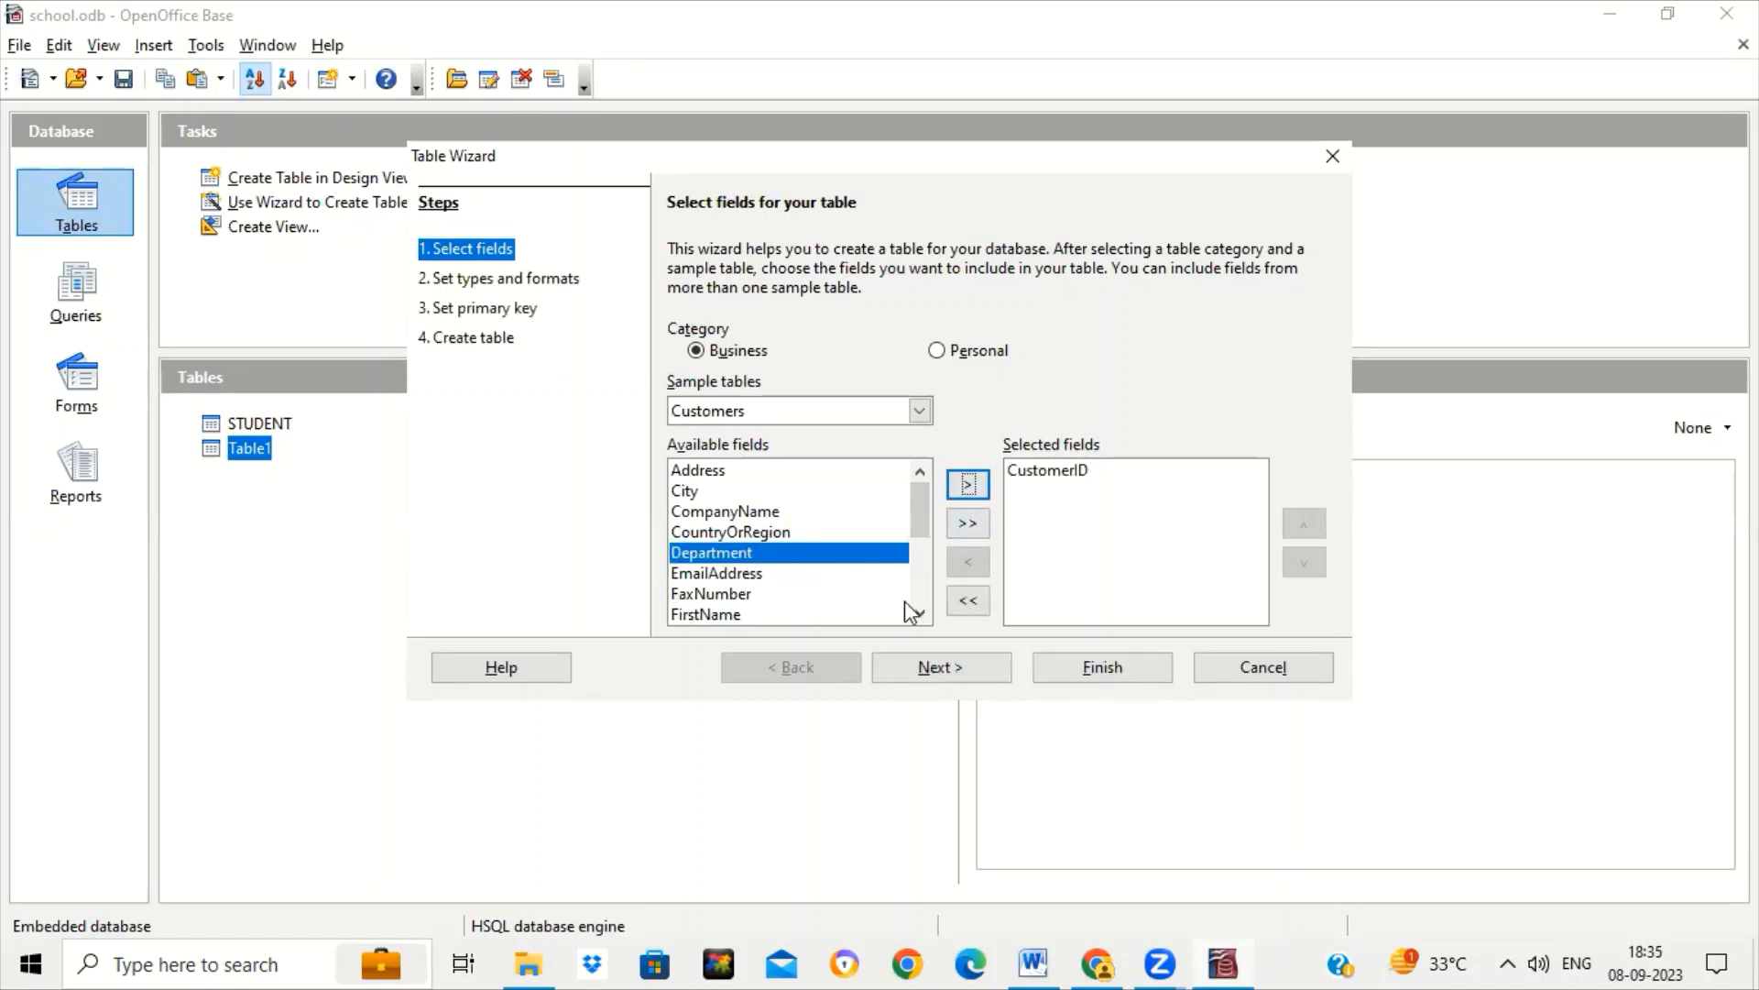
left_click(921, 612)
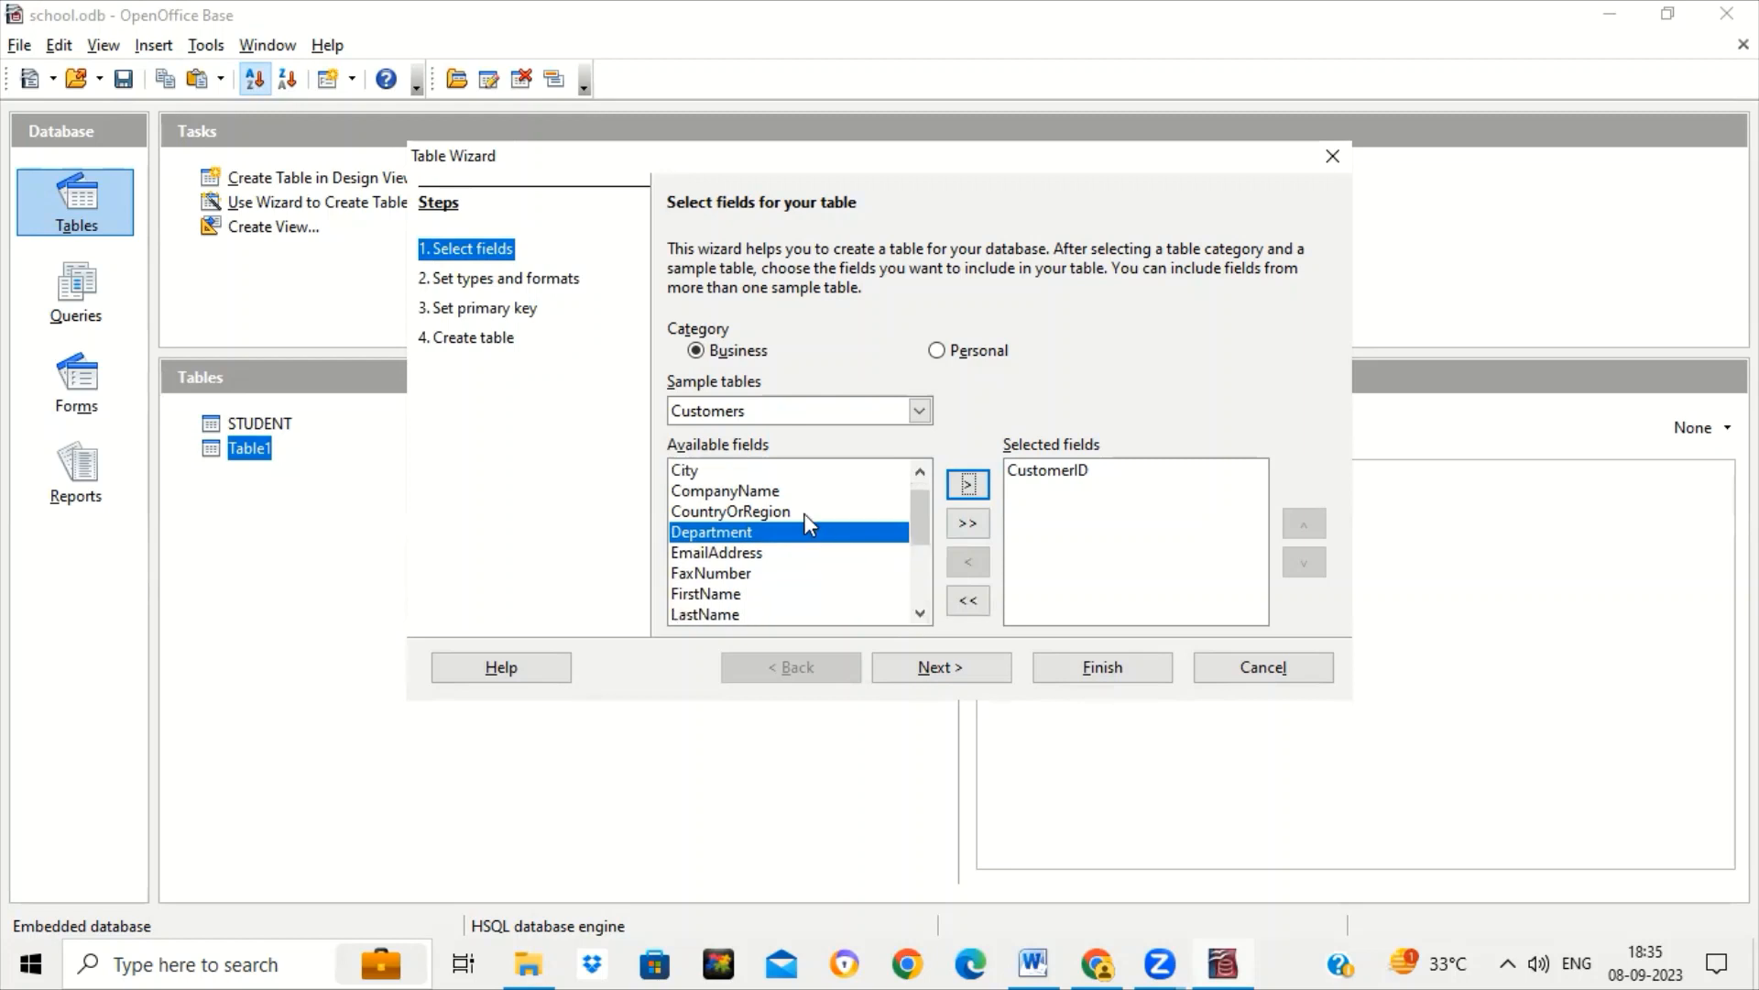
Add CompanyName, City and MobileNumber to the new table's selected fields.
left_click(788, 491)
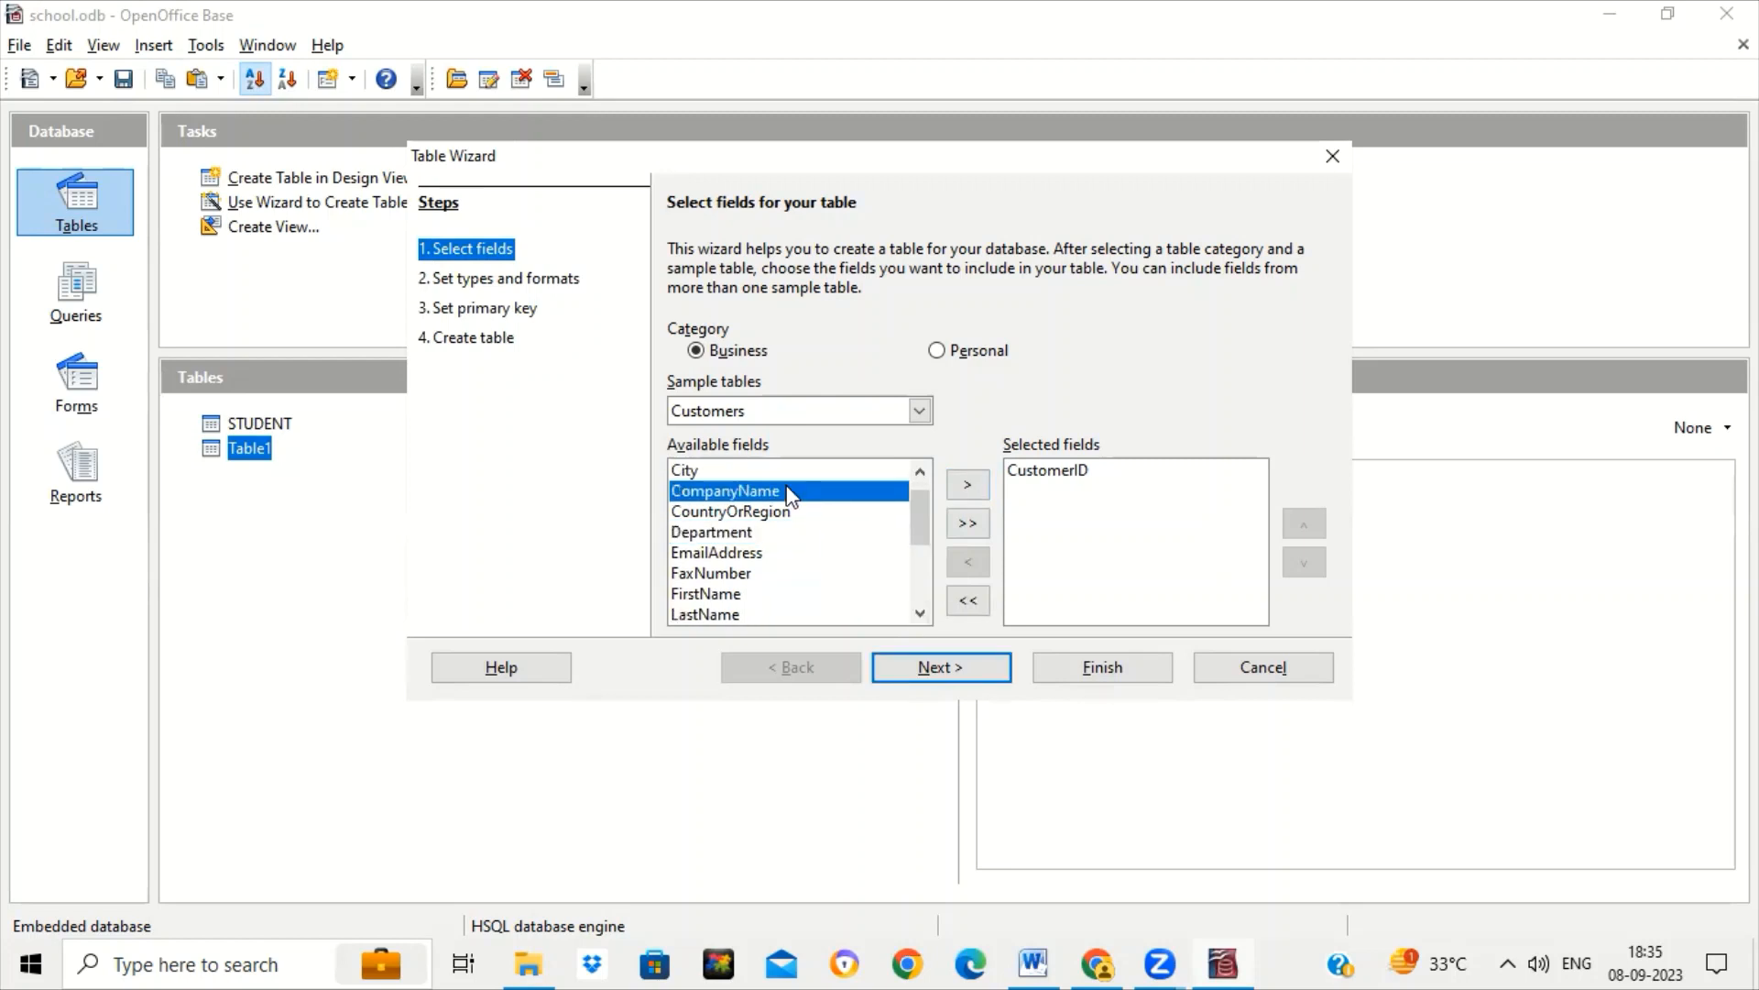
left_click(966, 487)
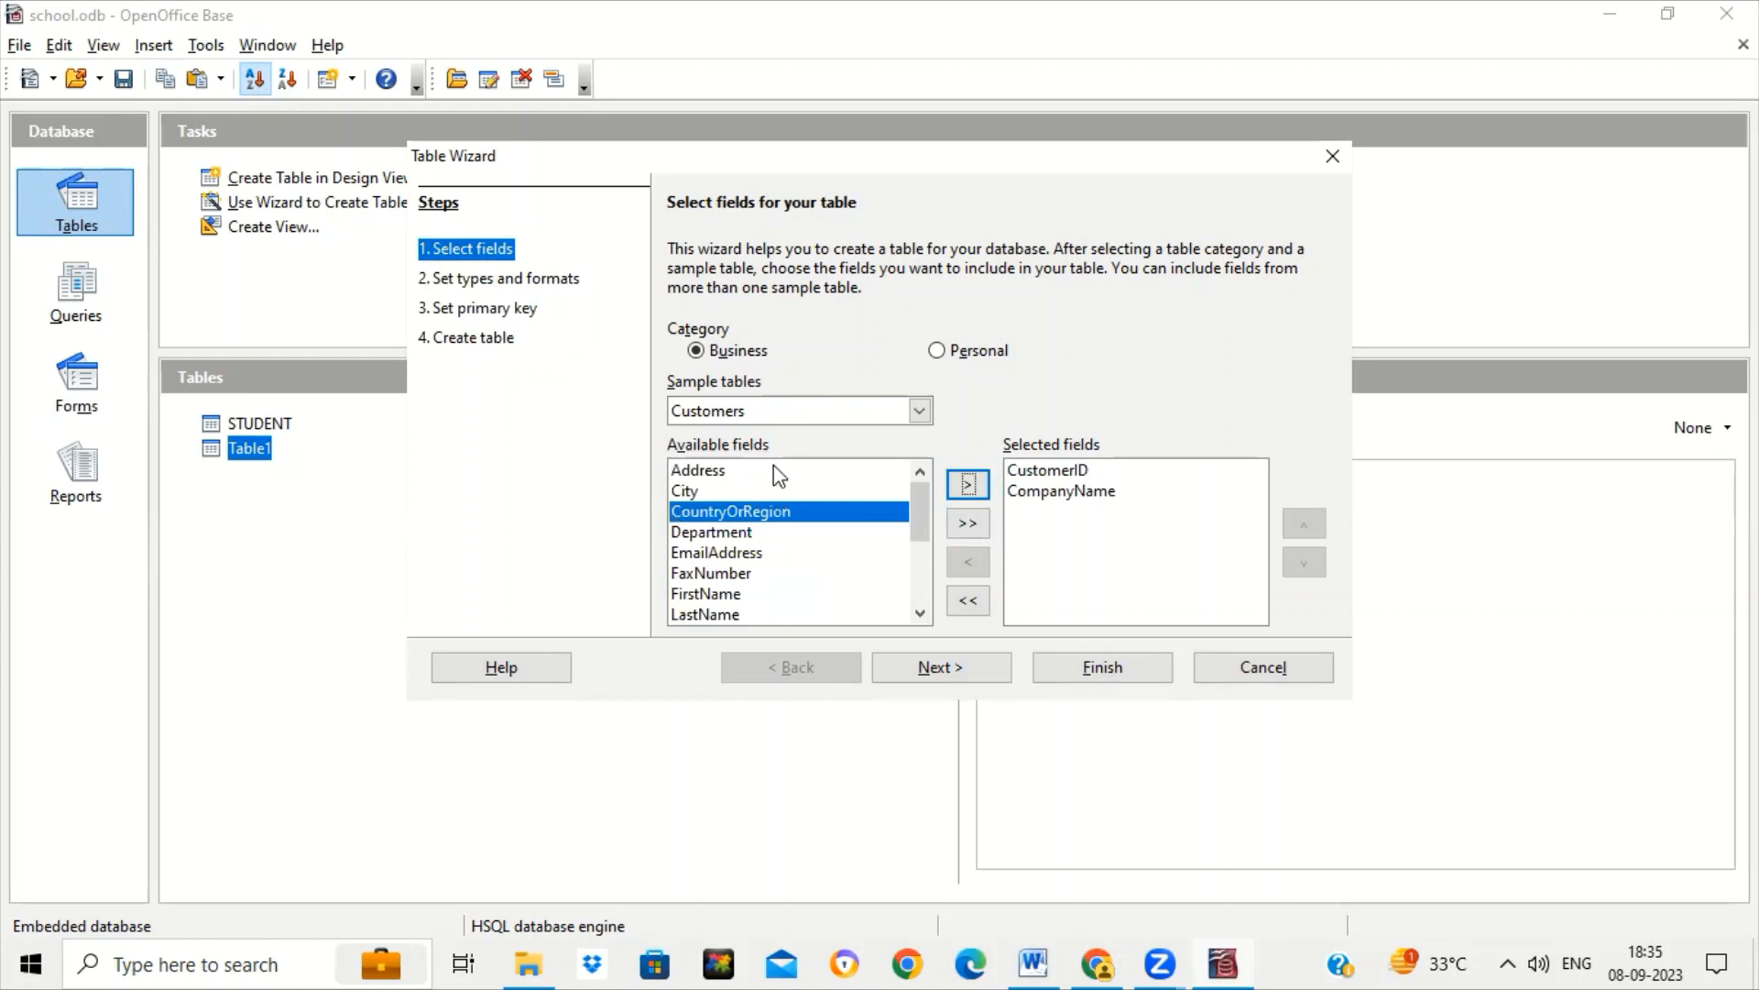
left_click(768, 492)
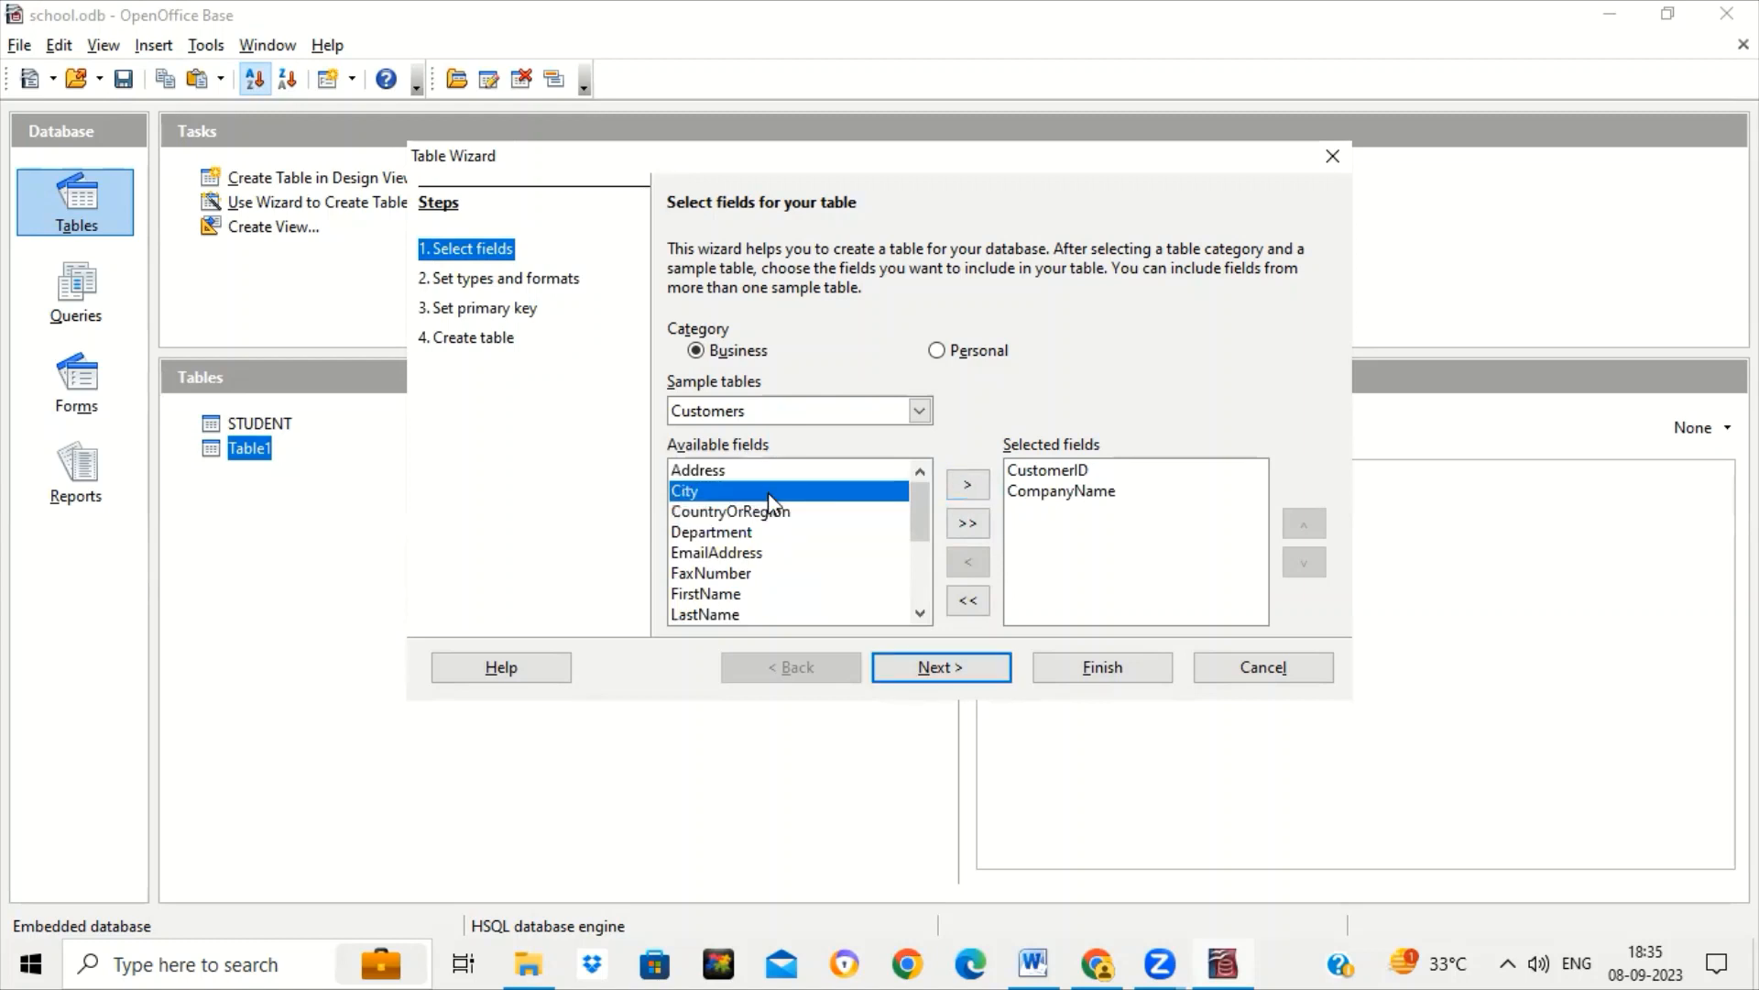
left_click(967, 486)
left_click(920, 613)
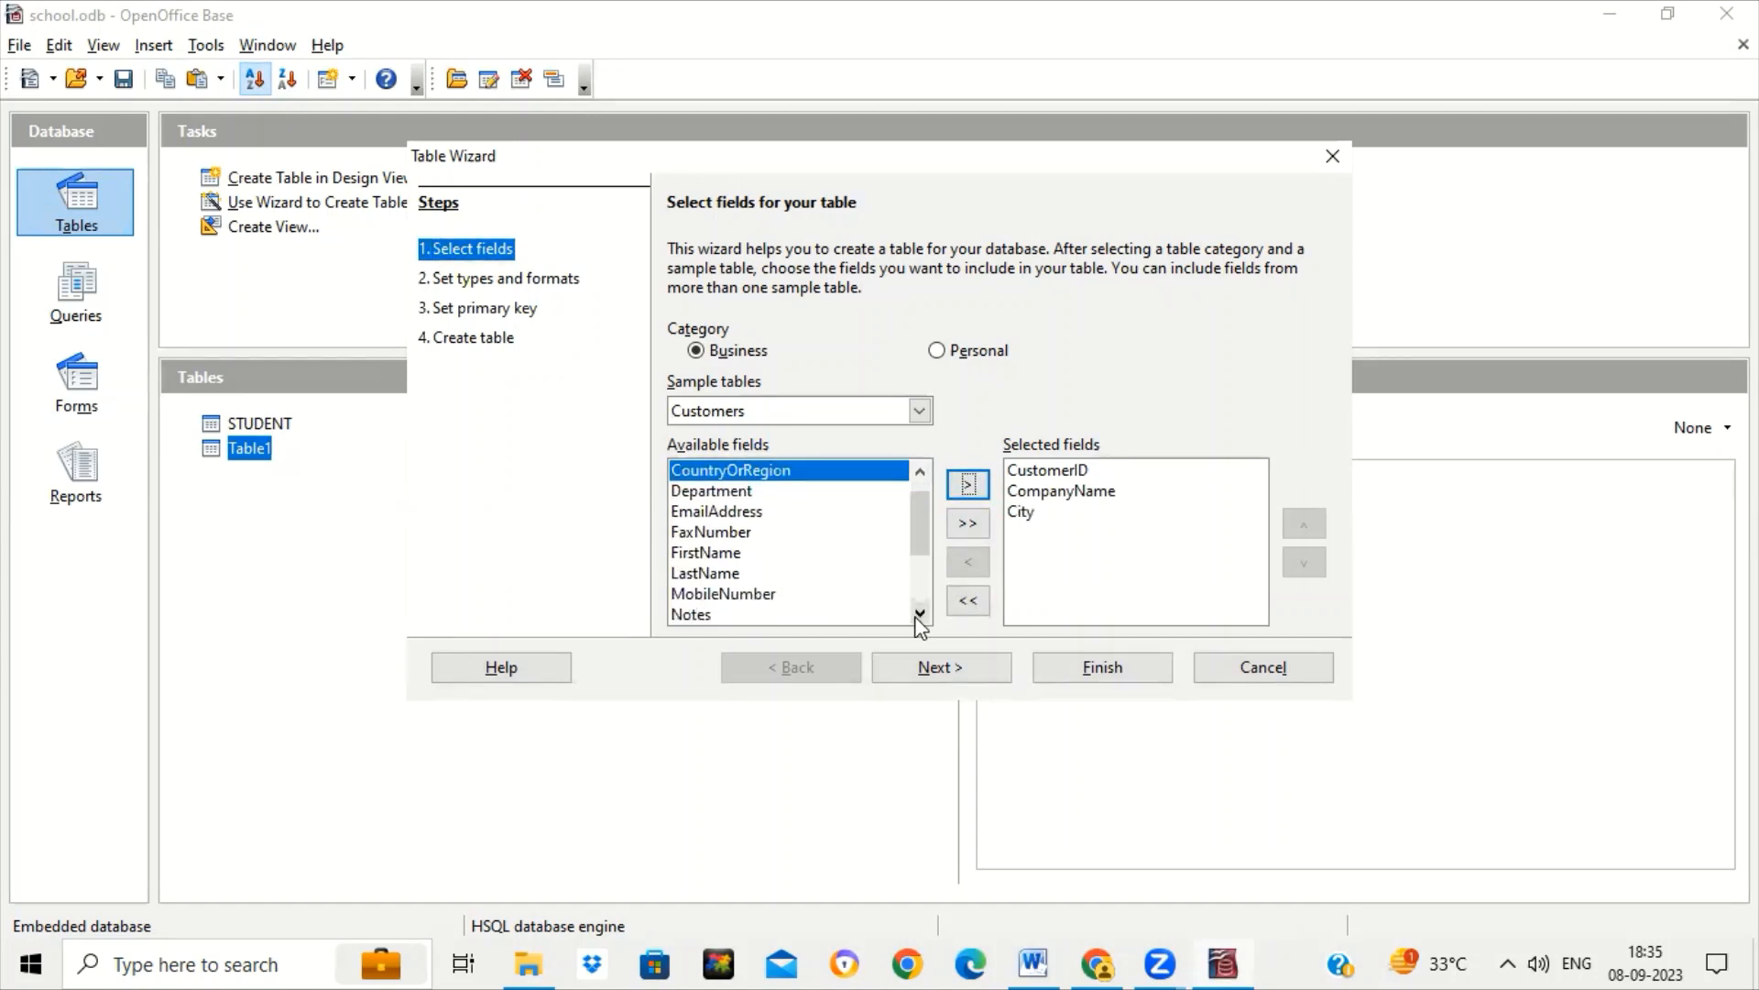
left_click(920, 613)
left_click(920, 613)
left_click(920, 613)
left_click(920, 613)
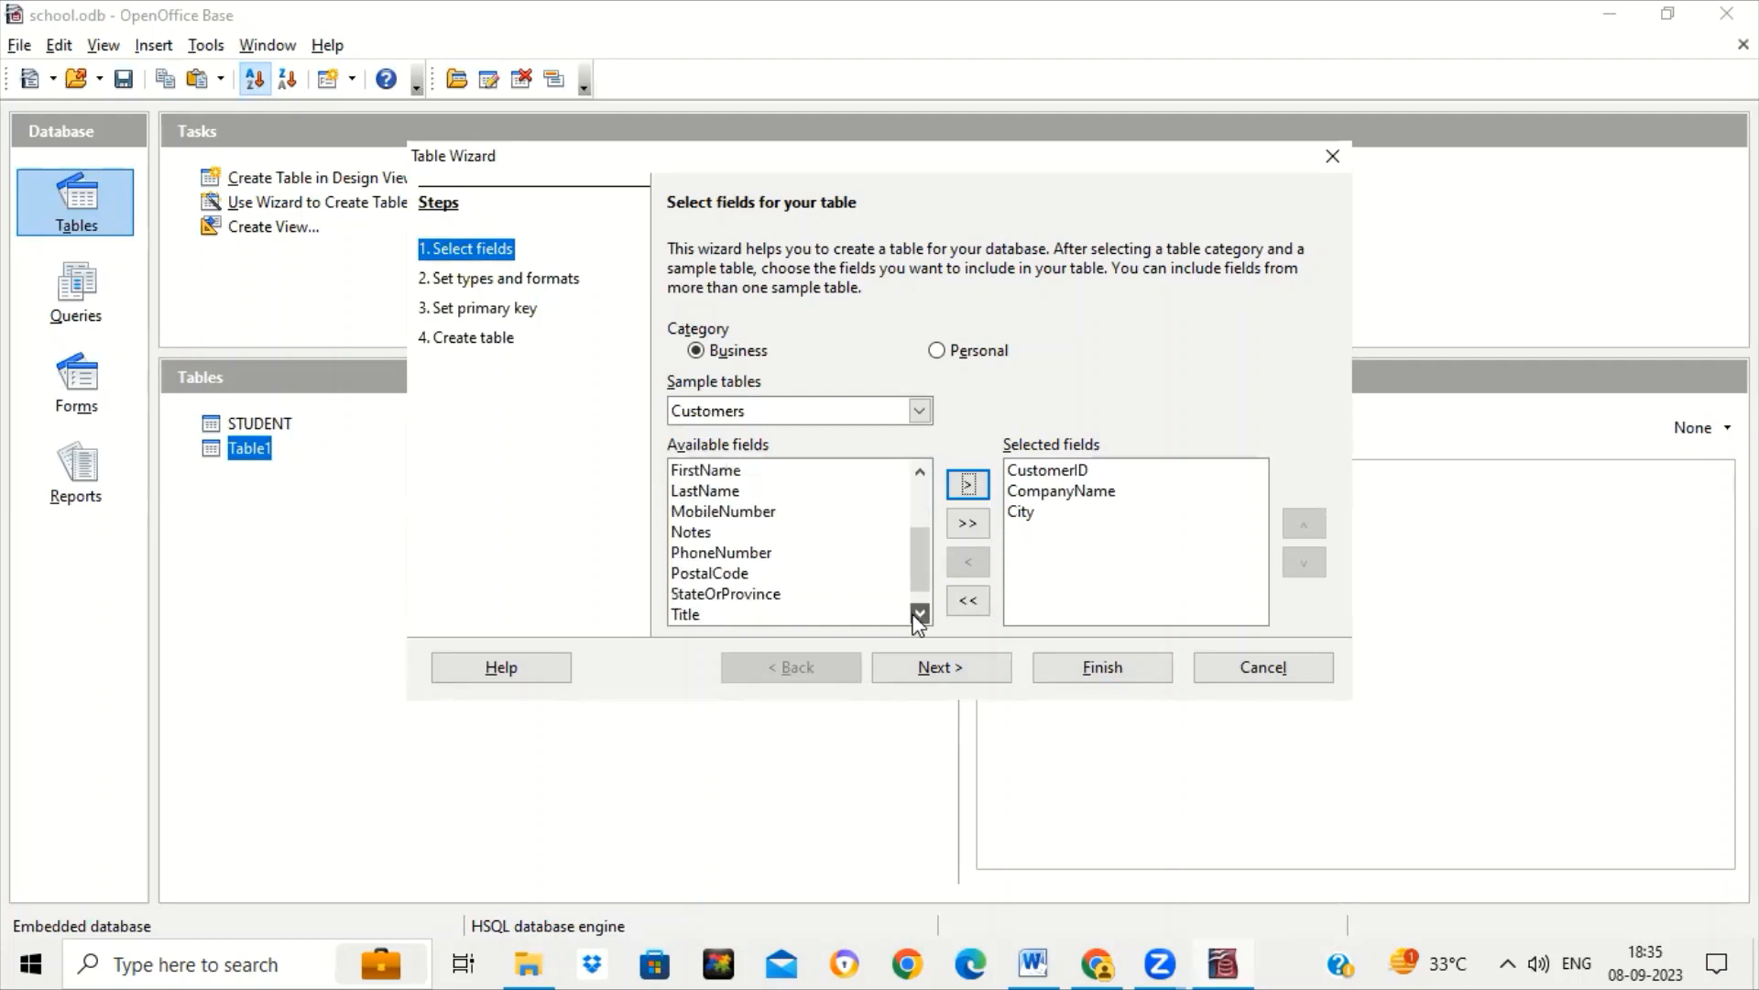
left_click(920, 613)
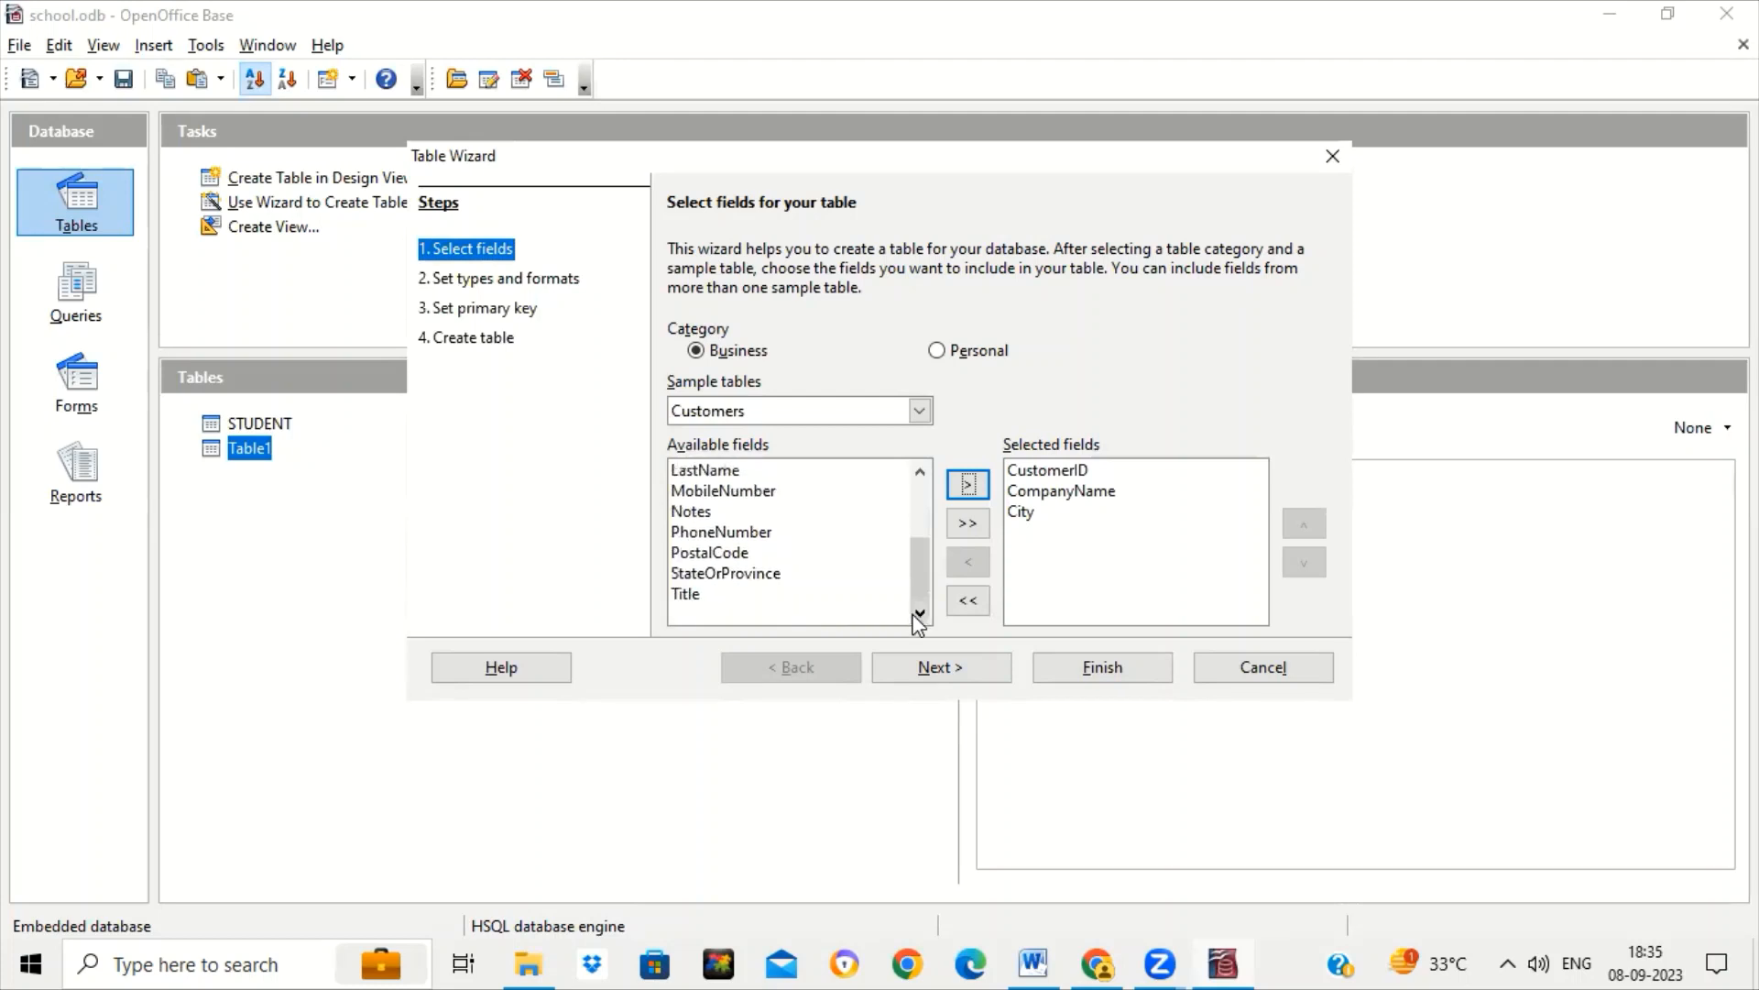
left_click(768, 495)
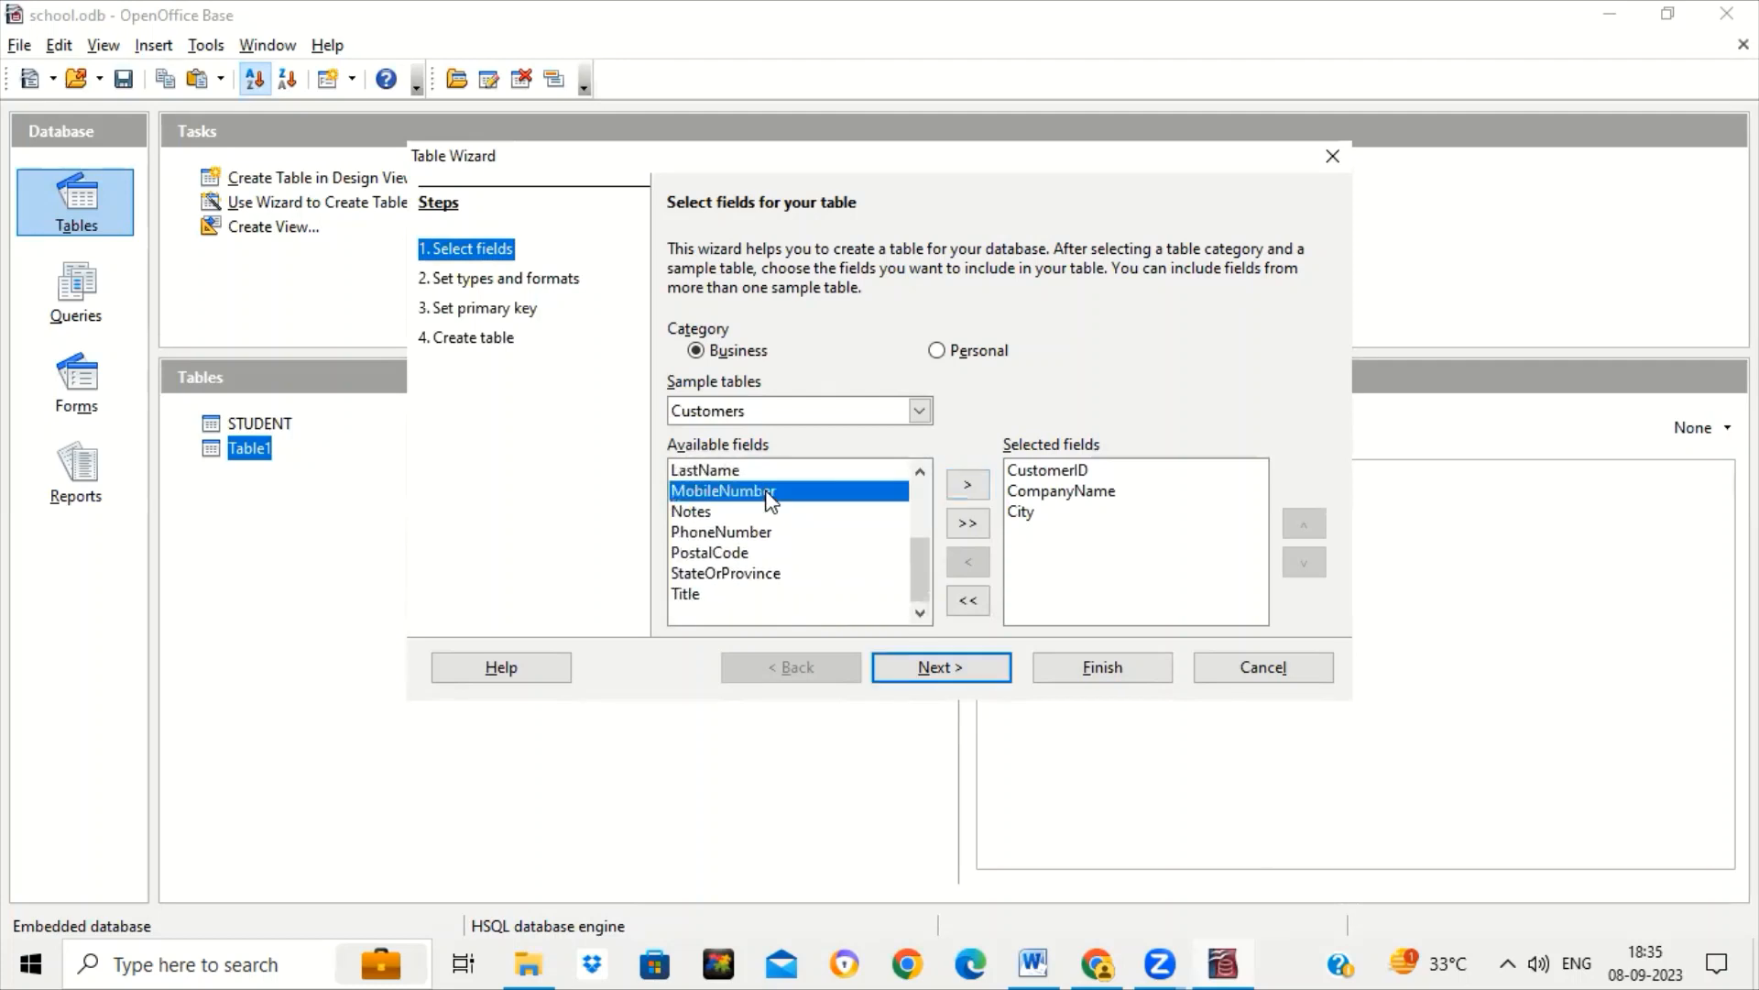
left_click(968, 486)
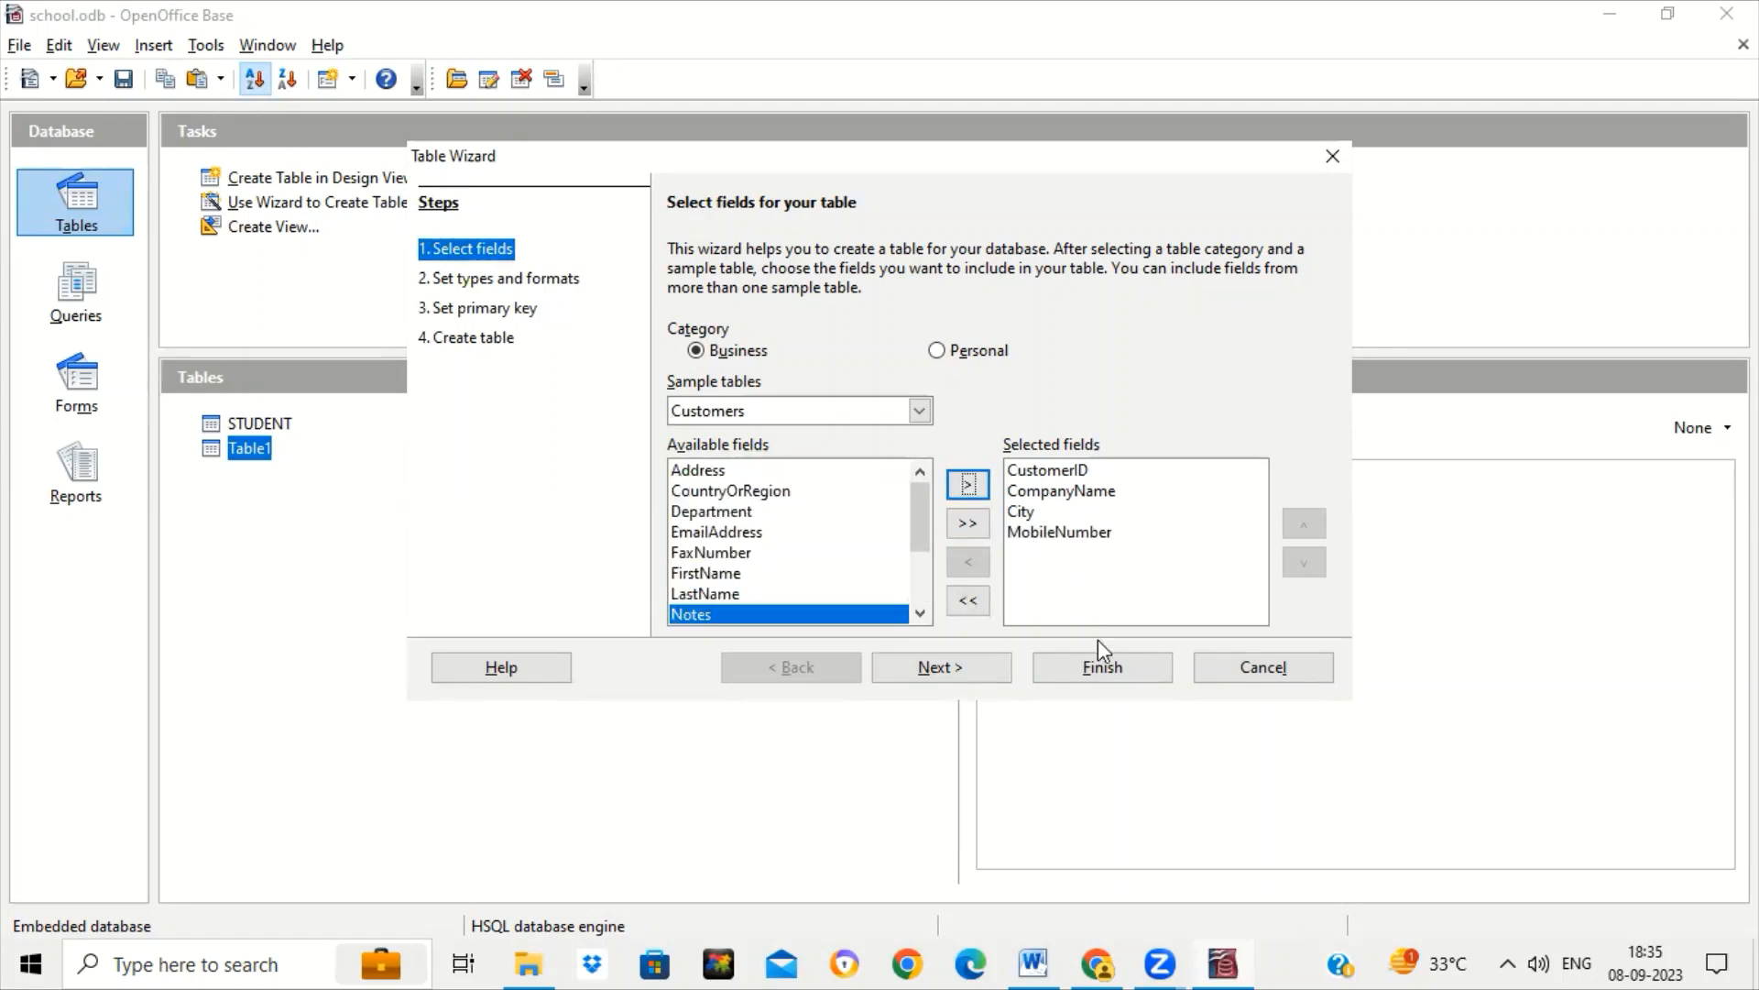
left_click(945, 672)
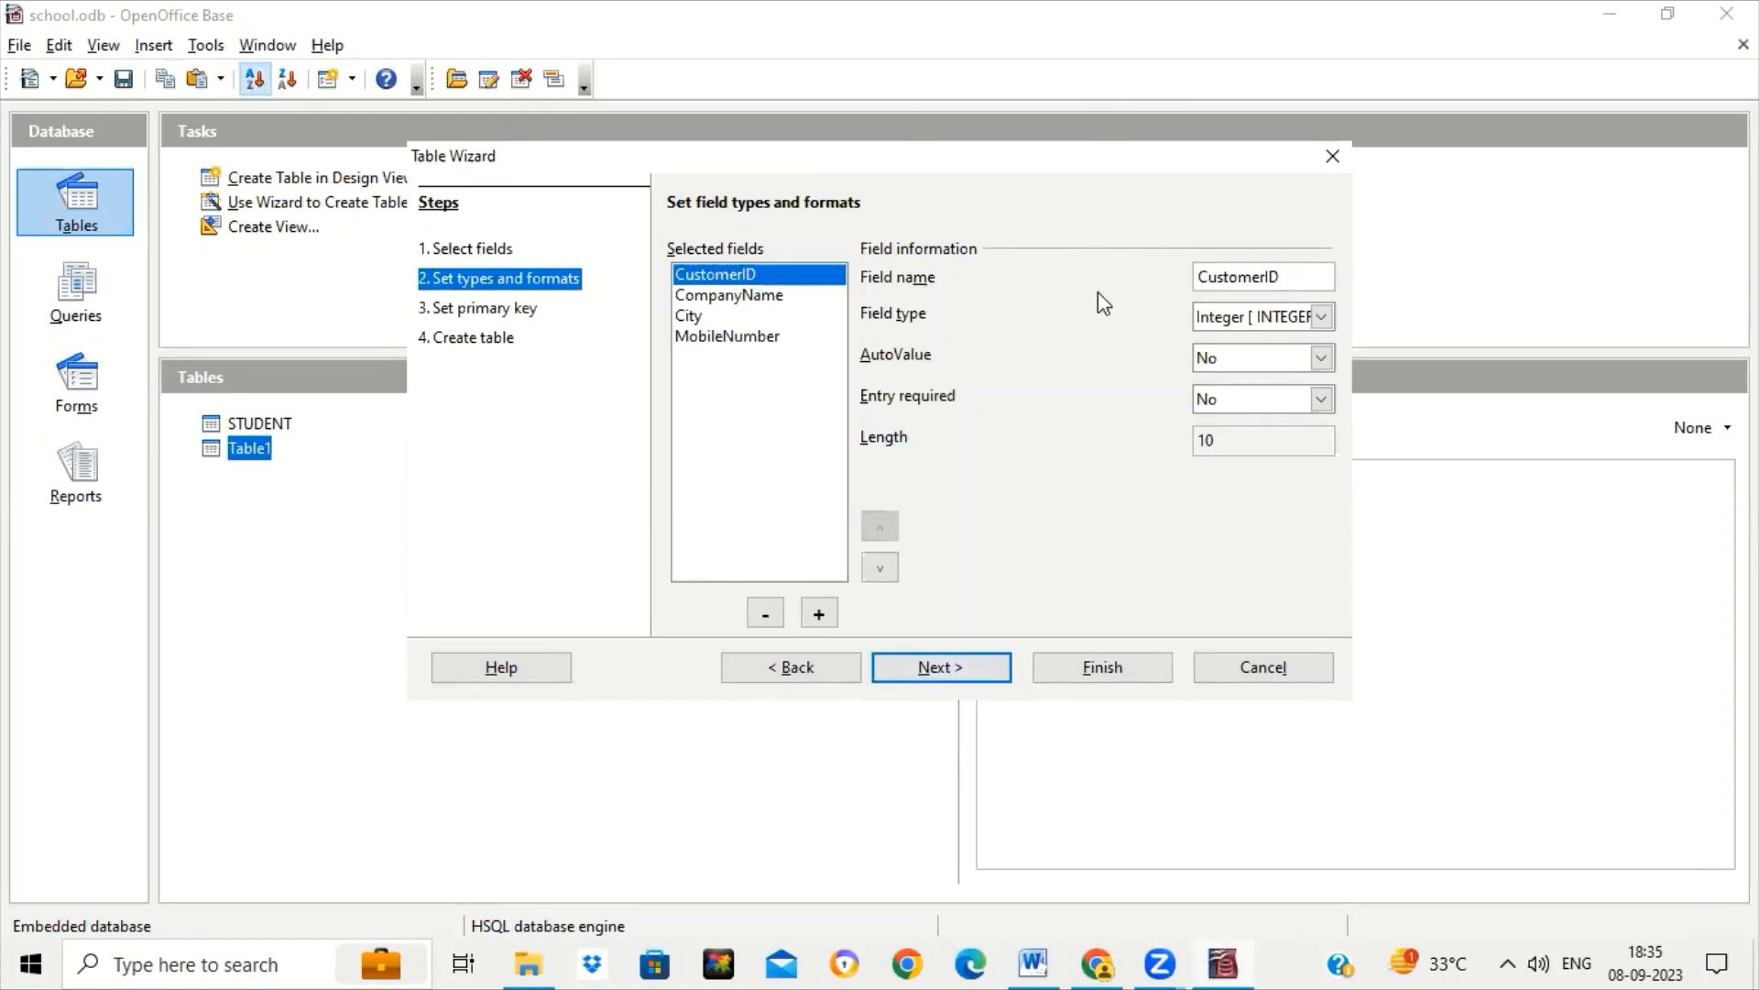
Check the type settings of CompanyName, City and MobileNumber before the primary-key step.
left_click(755, 294)
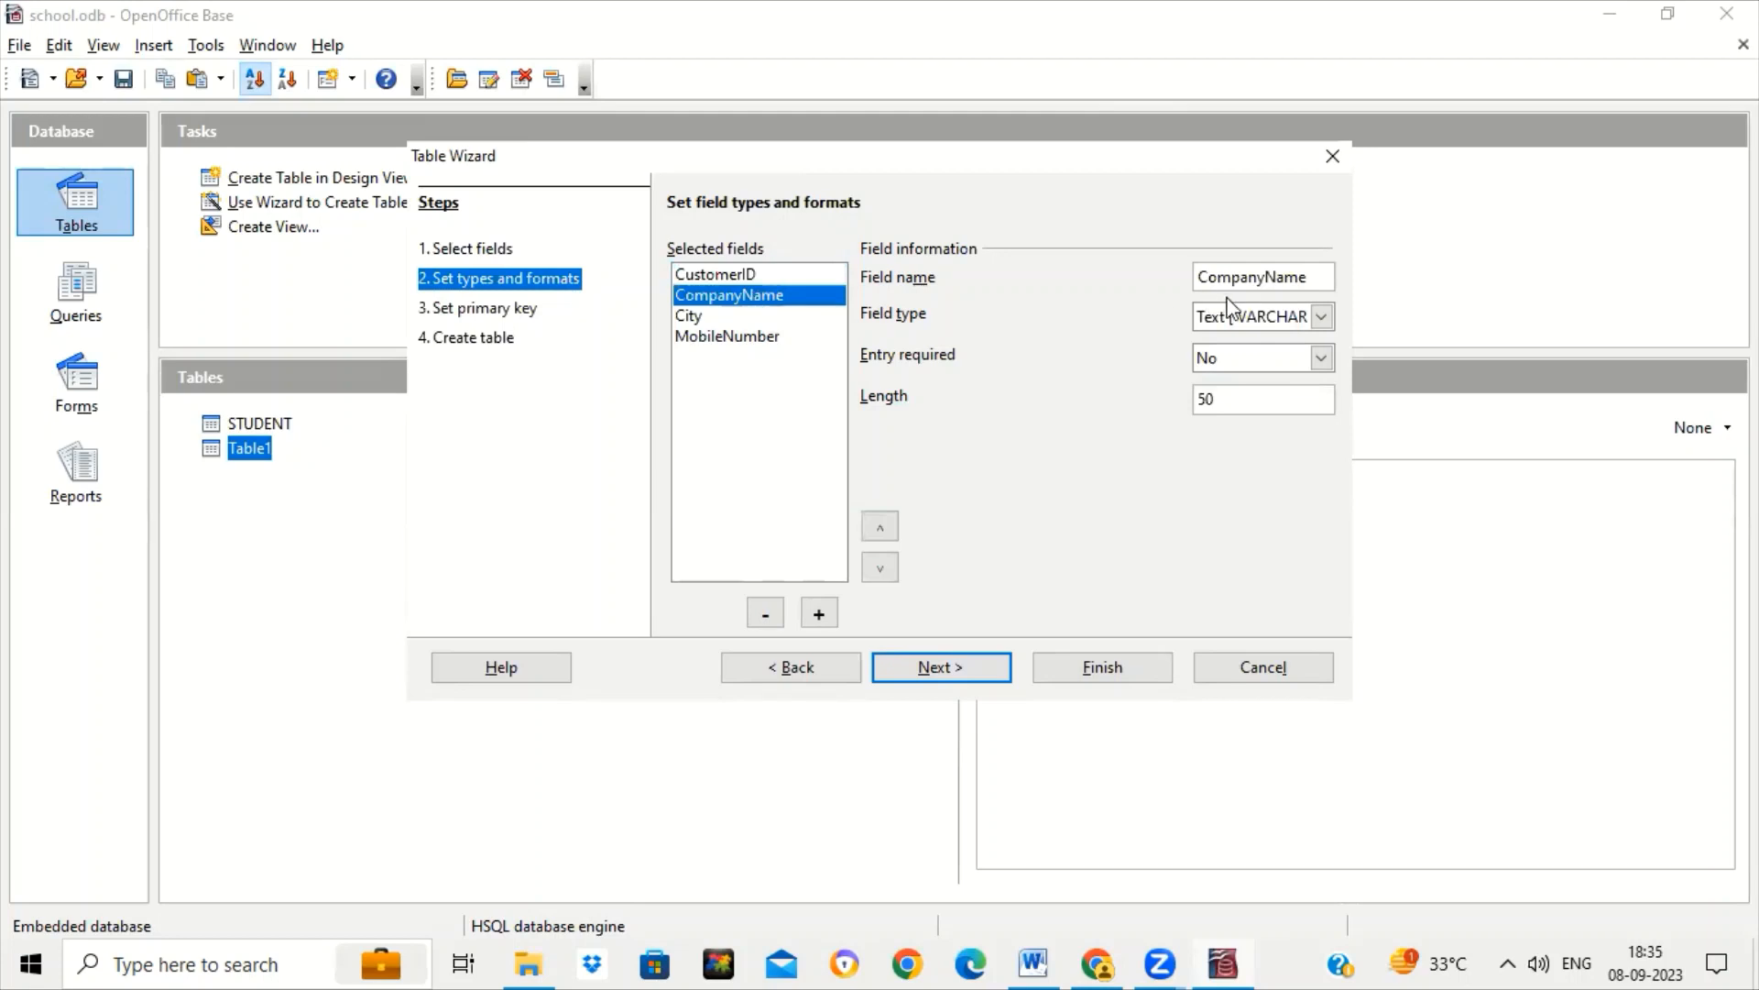
left_click(686, 321)
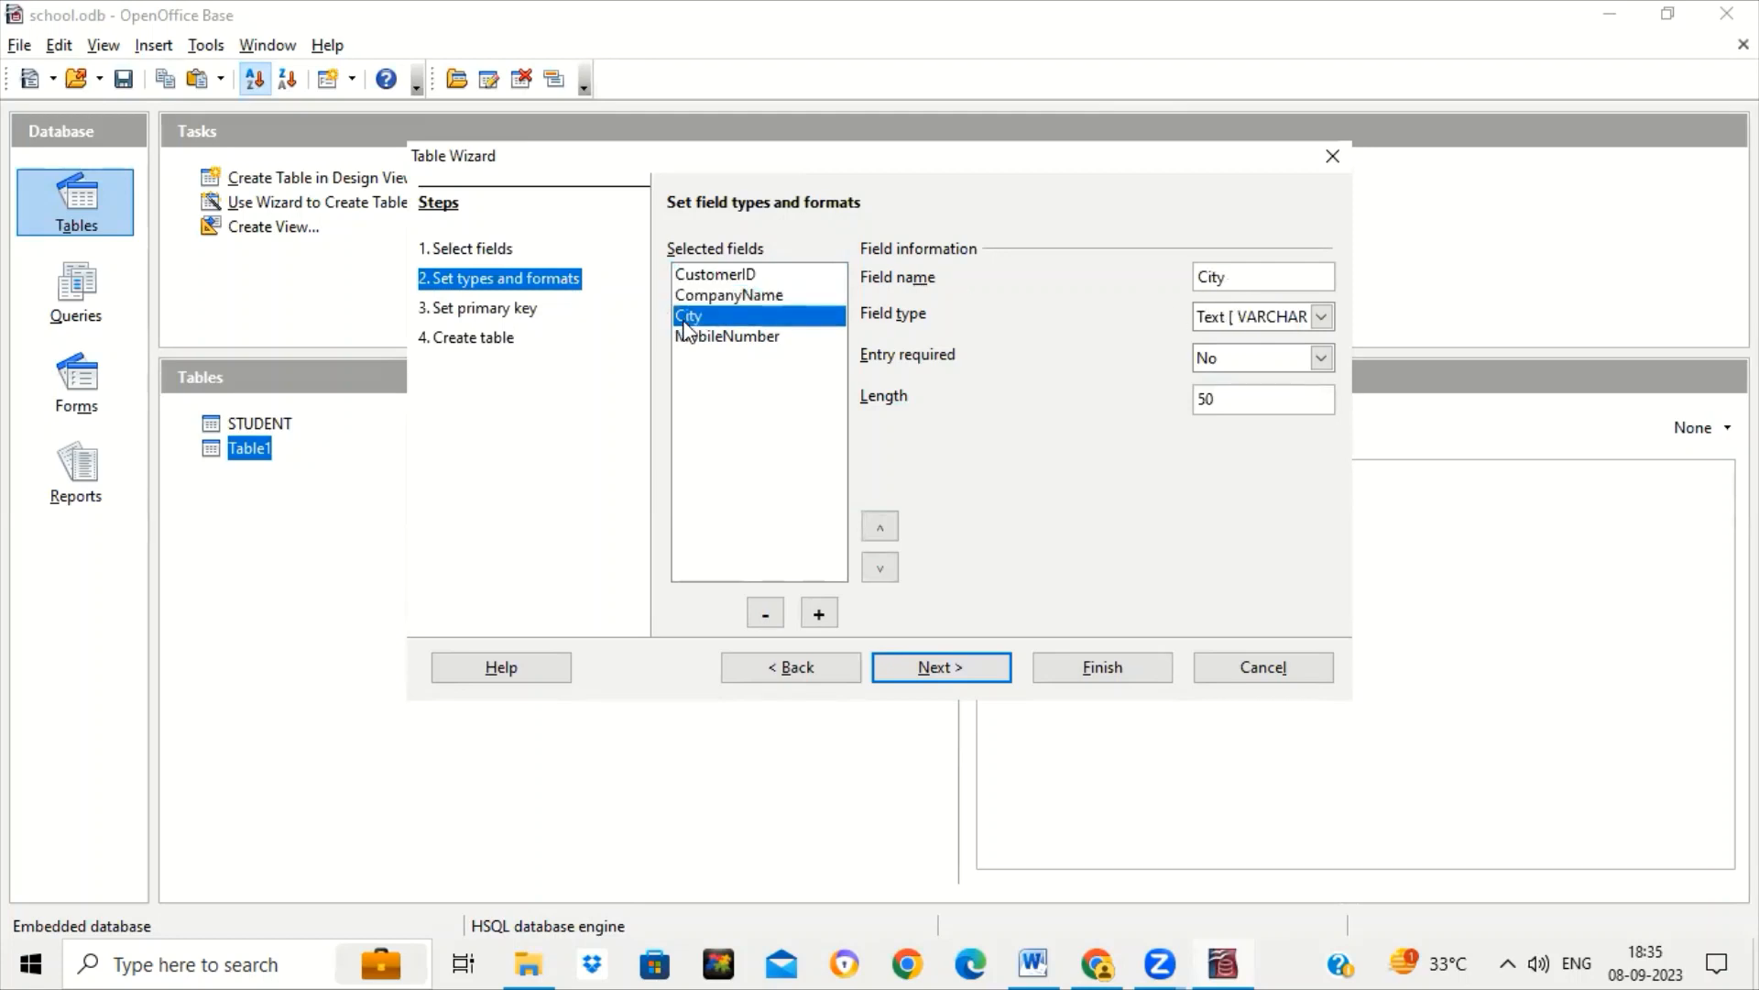
left_click(690, 341)
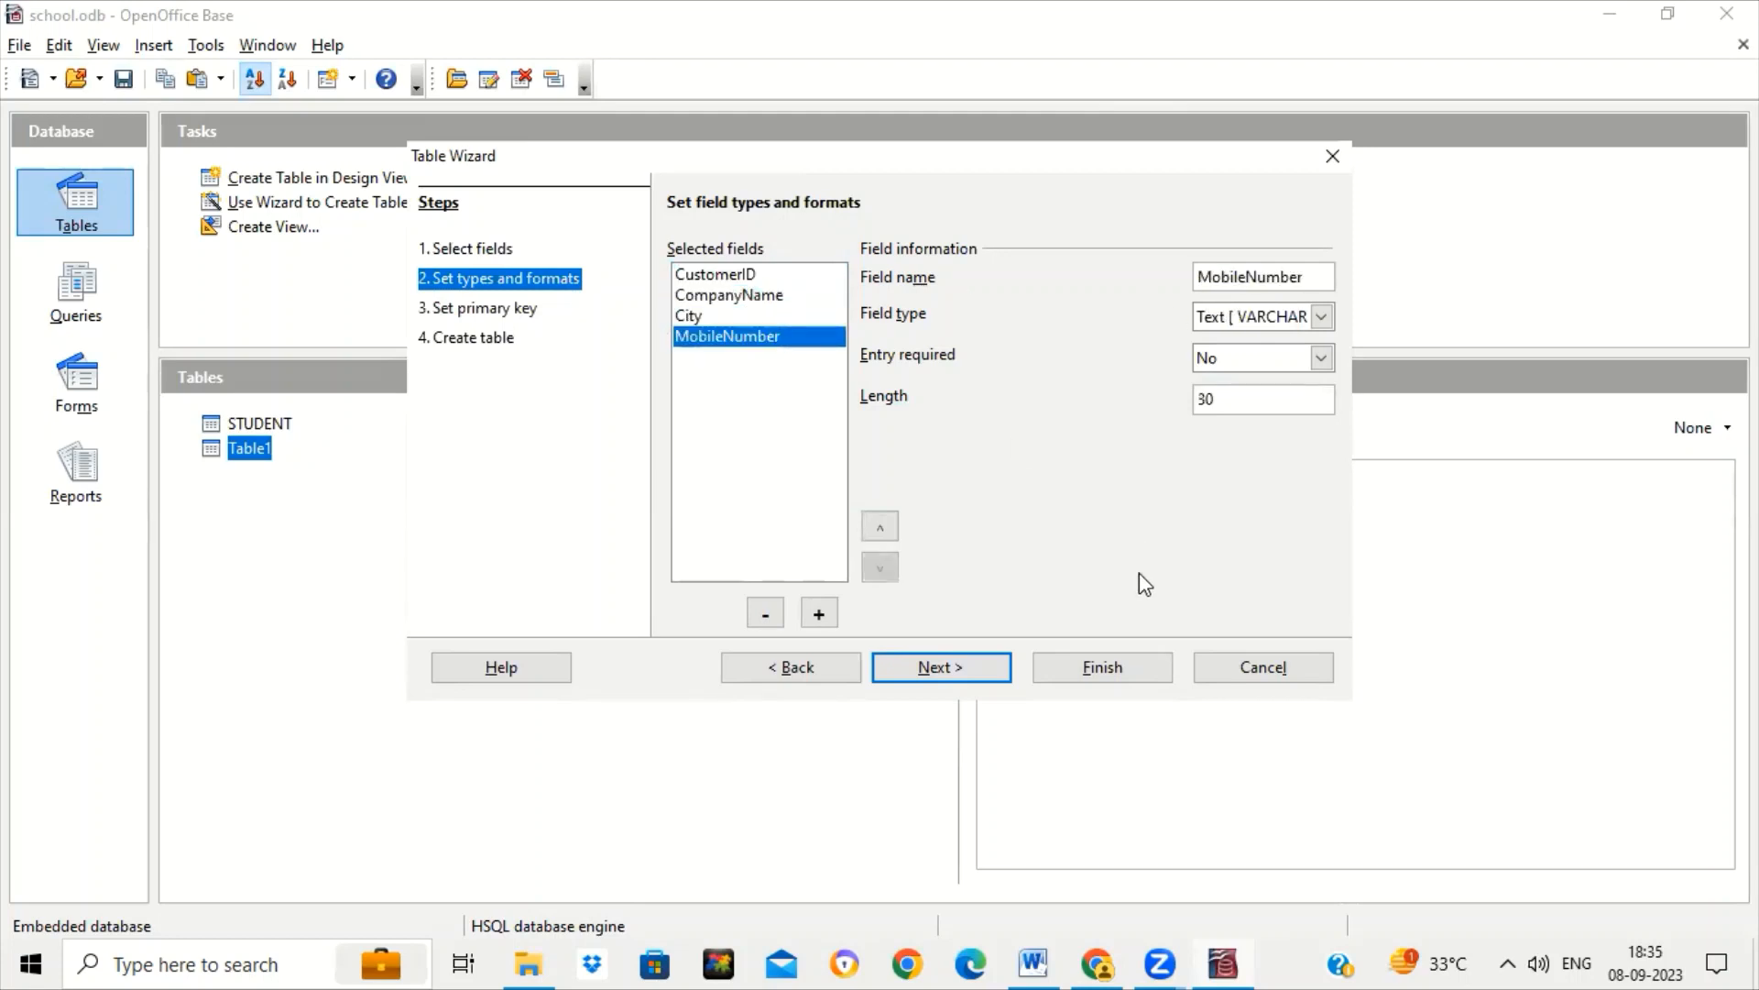
left_click(975, 667)
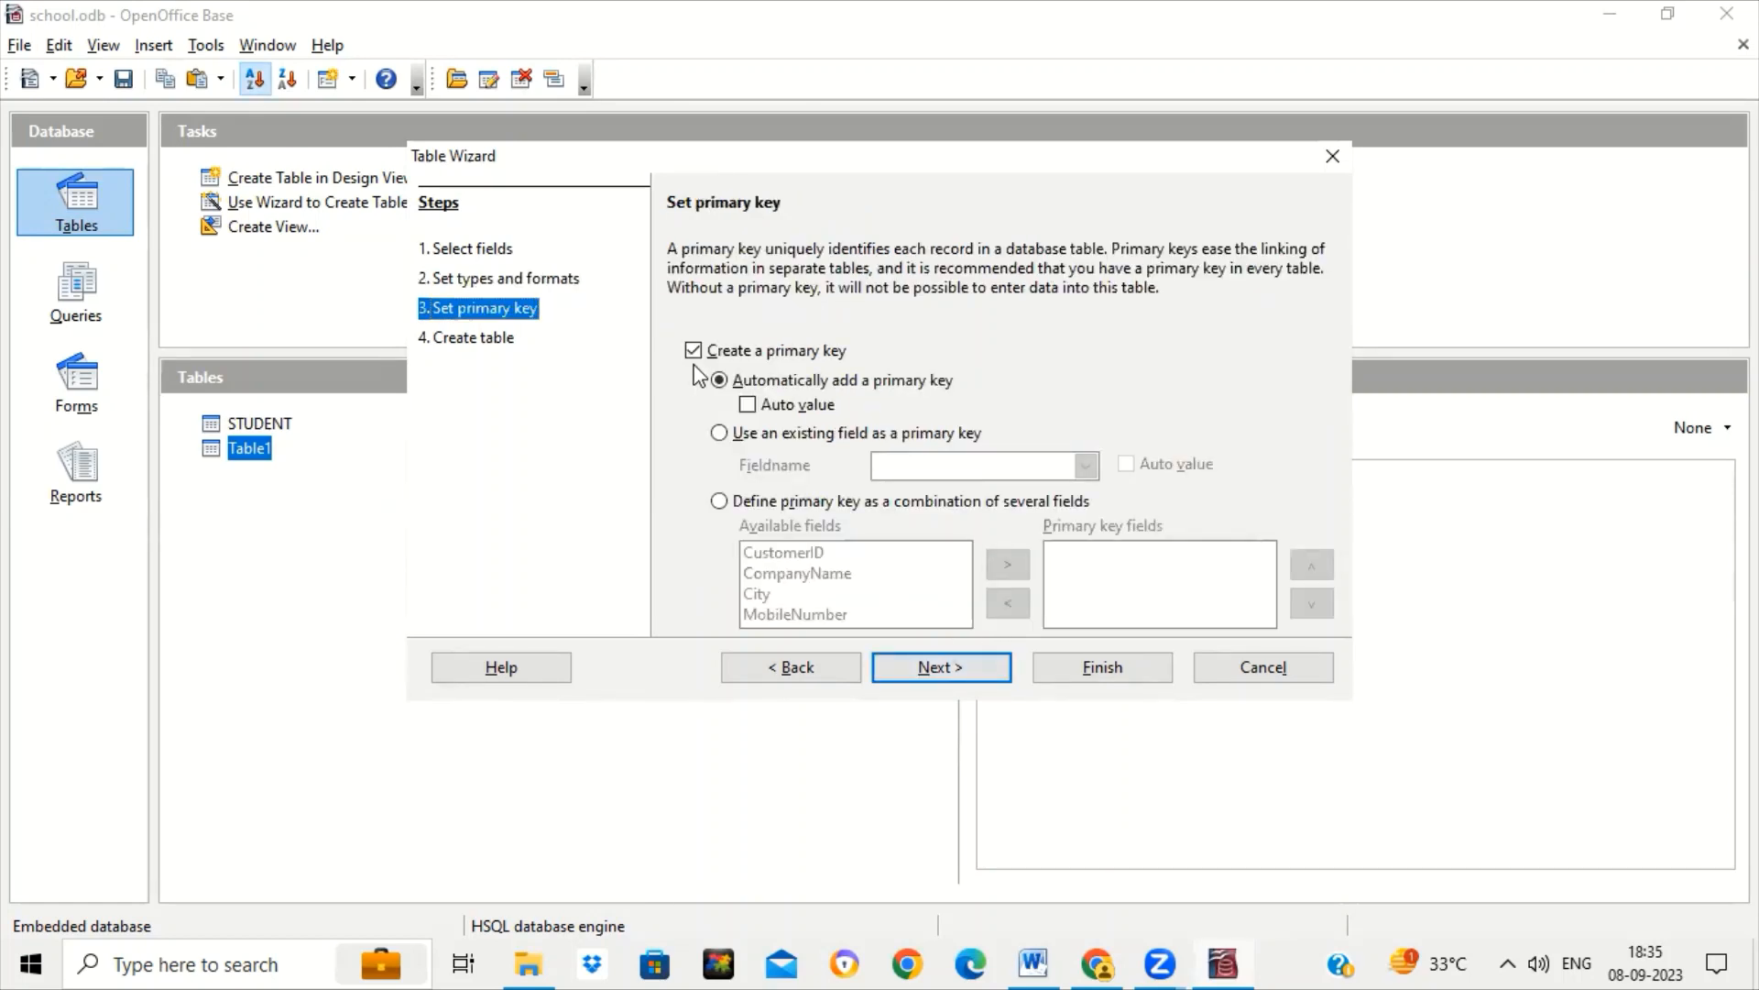
Use the existing CustomerID field as primary key and advance to naming the table Customers.
left_click(719, 434)
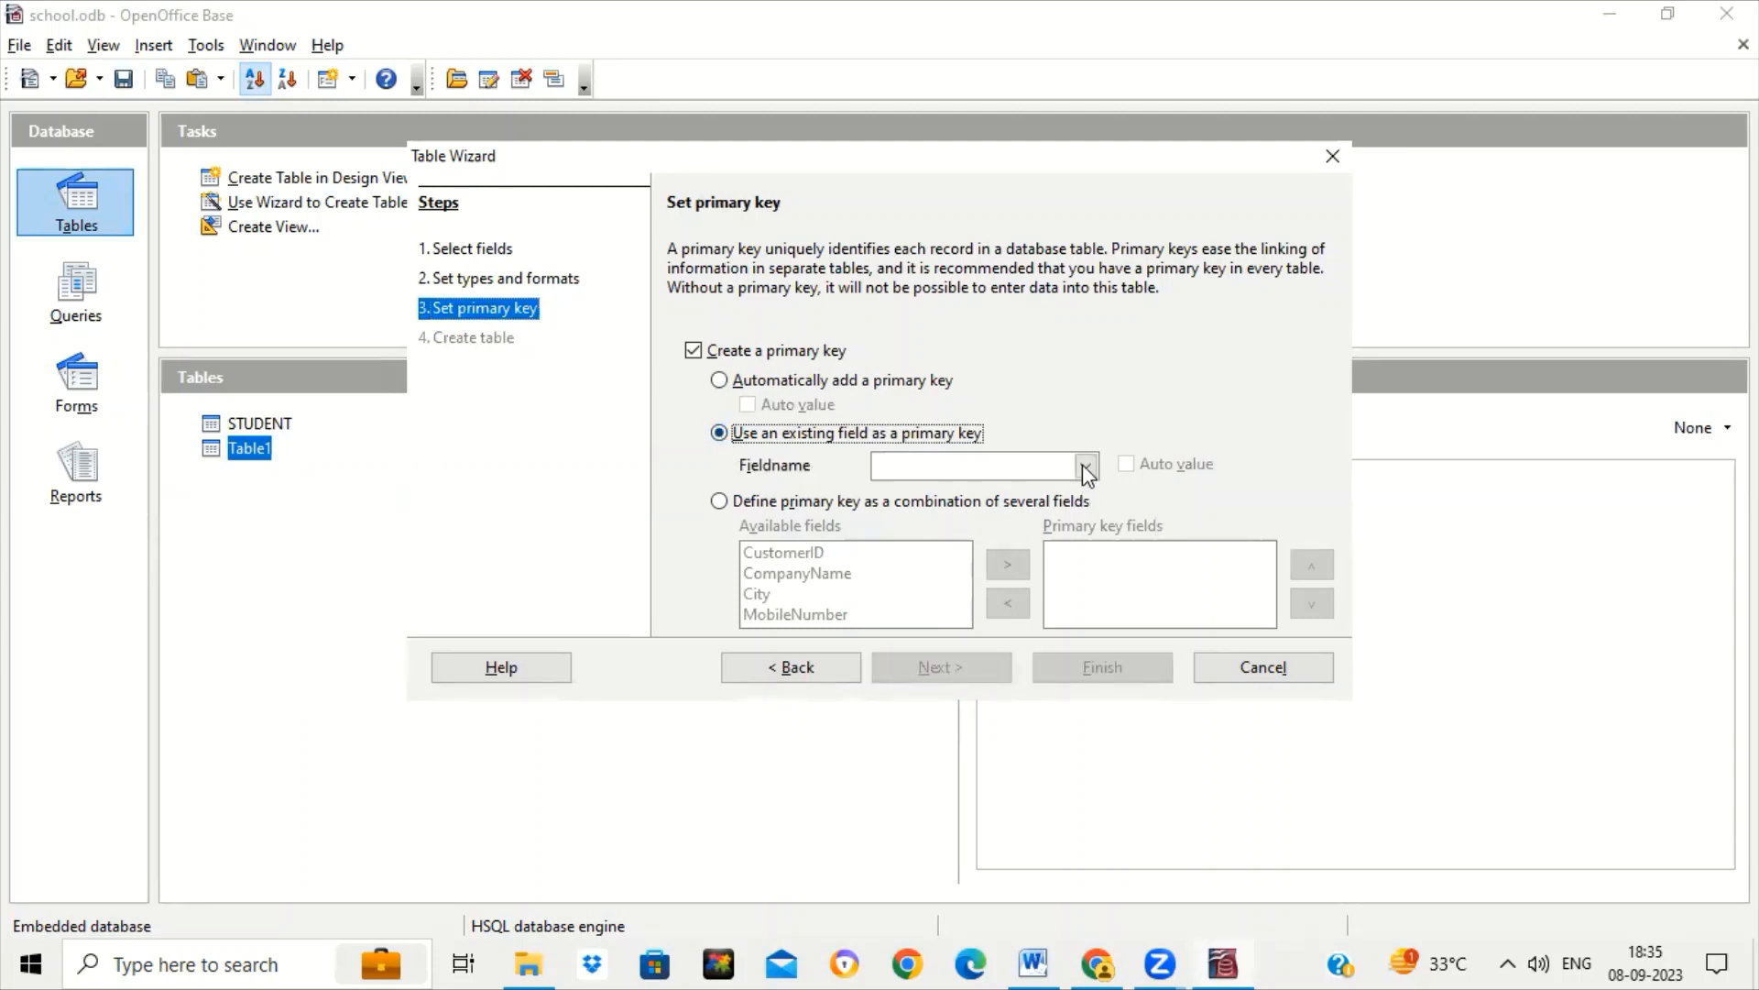
left_click(1086, 467)
left_click(992, 494)
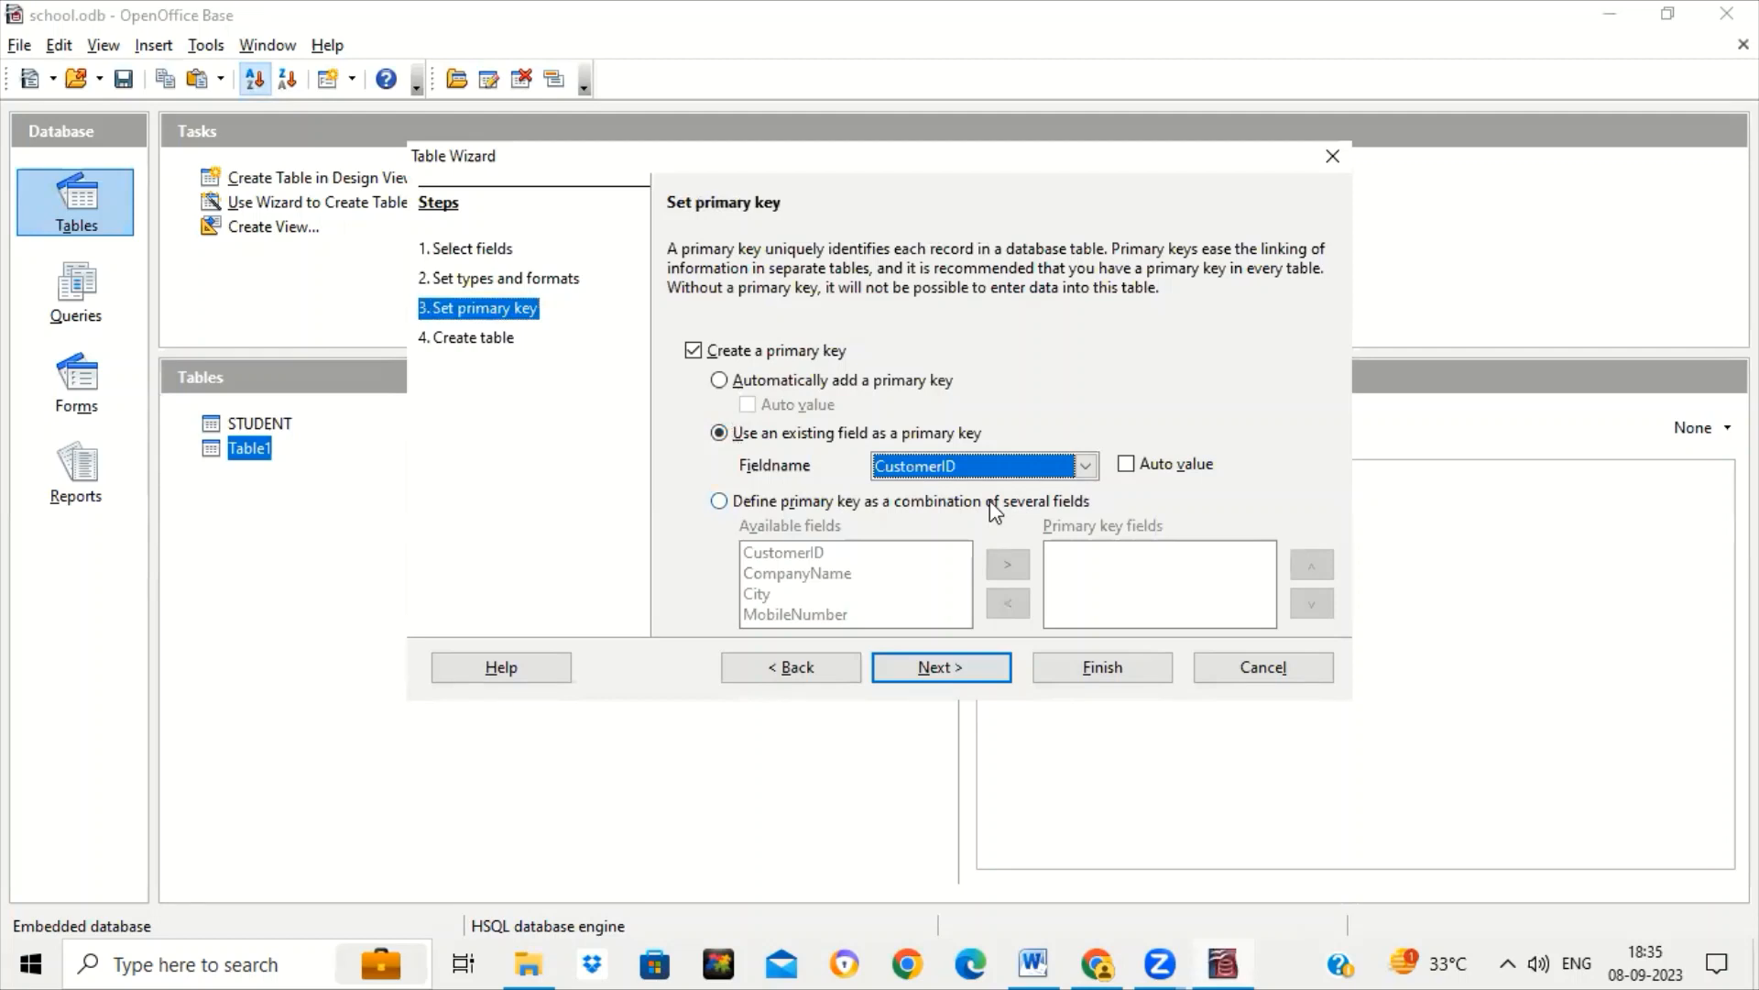
left_click(964, 662)
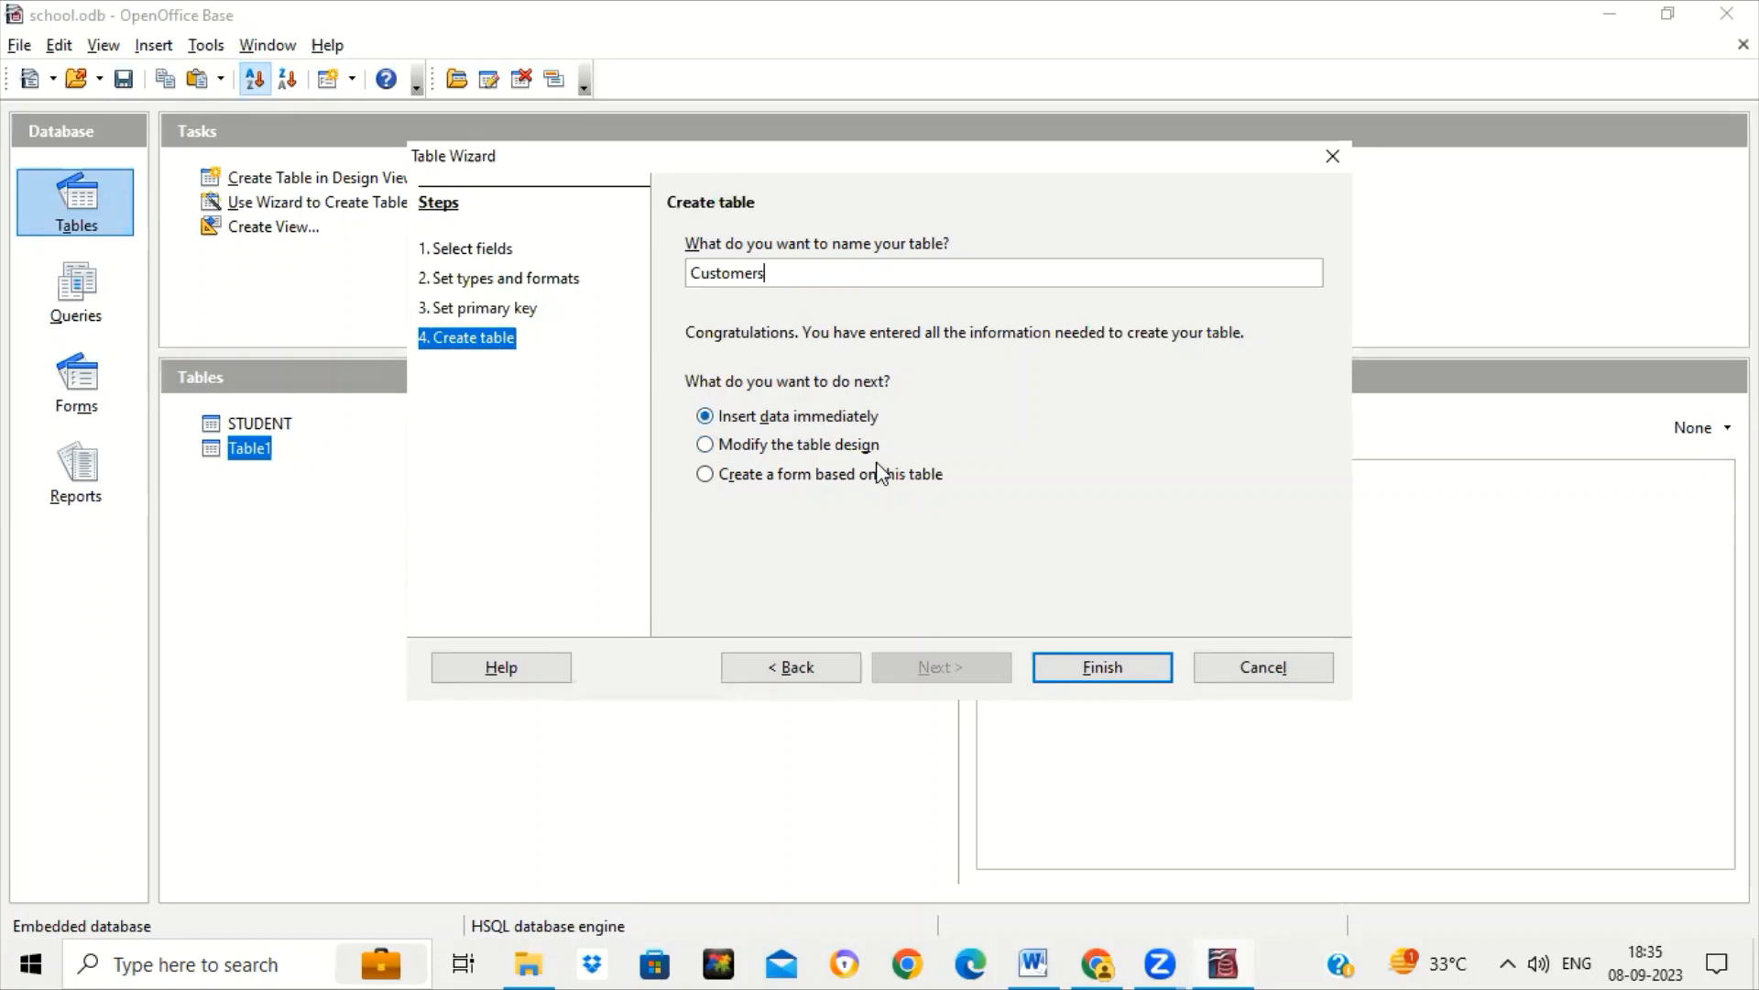
Finish the wizard to create the Customers table, then enter record 1: TATA, DELHI, with its mobile number.
left_click(1079, 673)
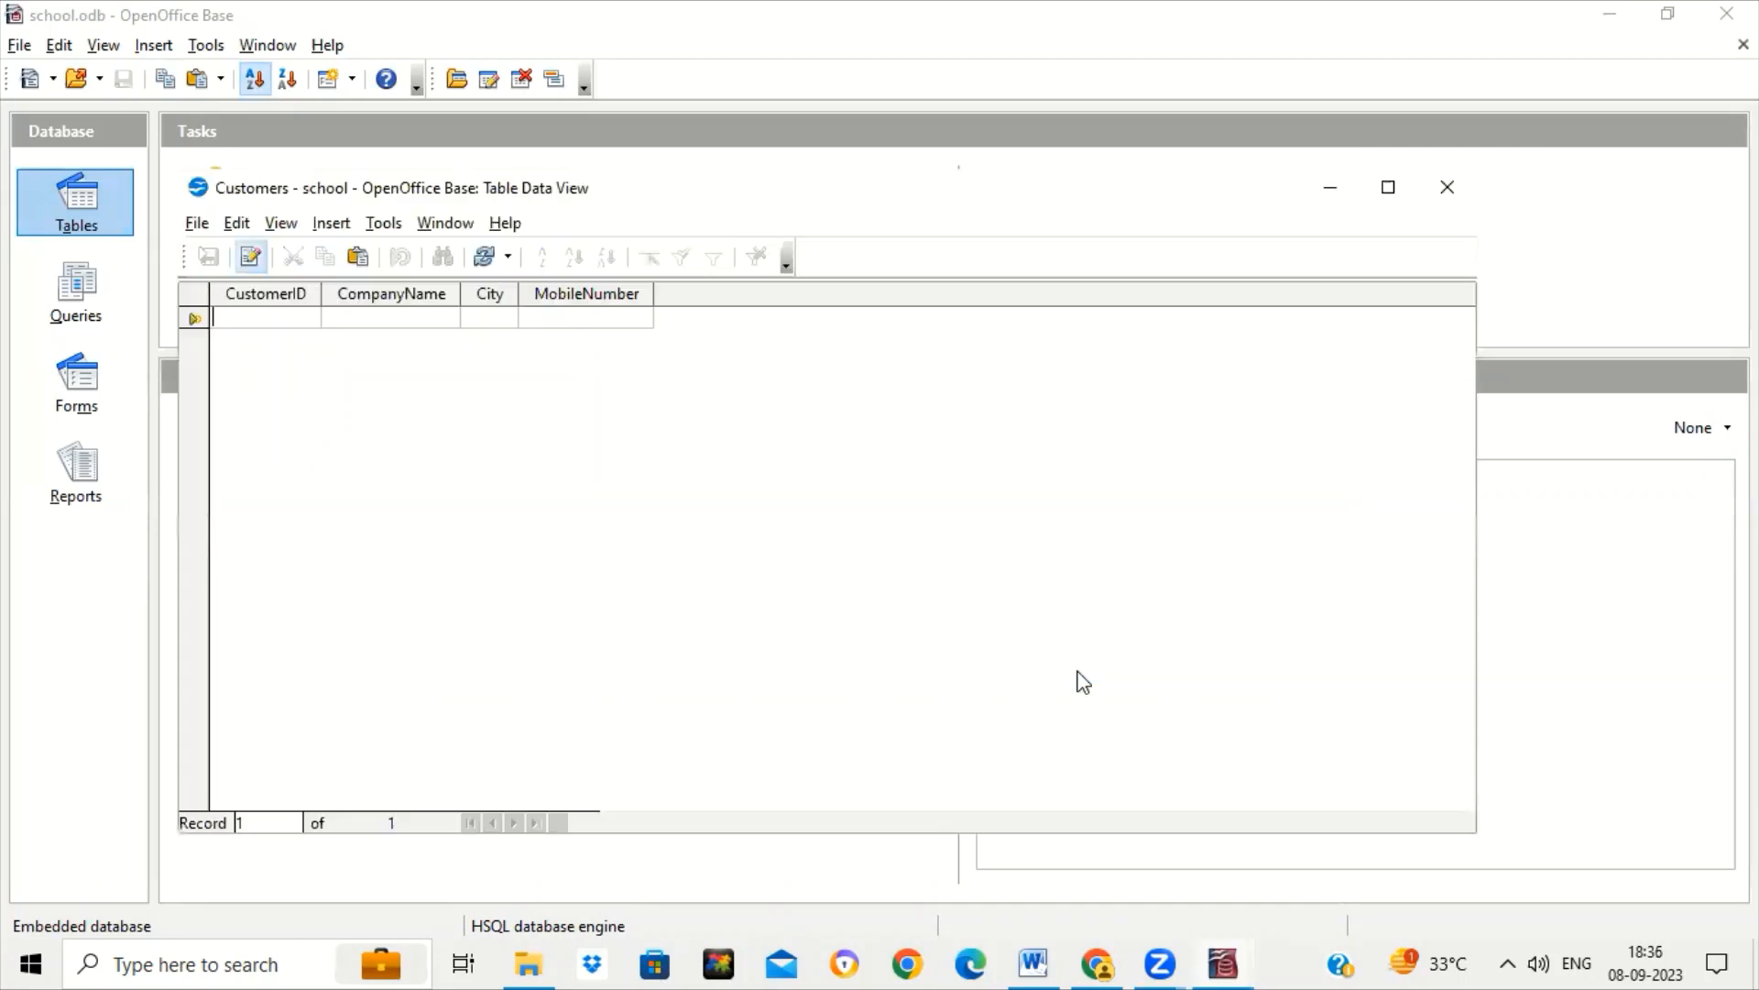
left_click(244, 312)
type("1")
key("Tab")
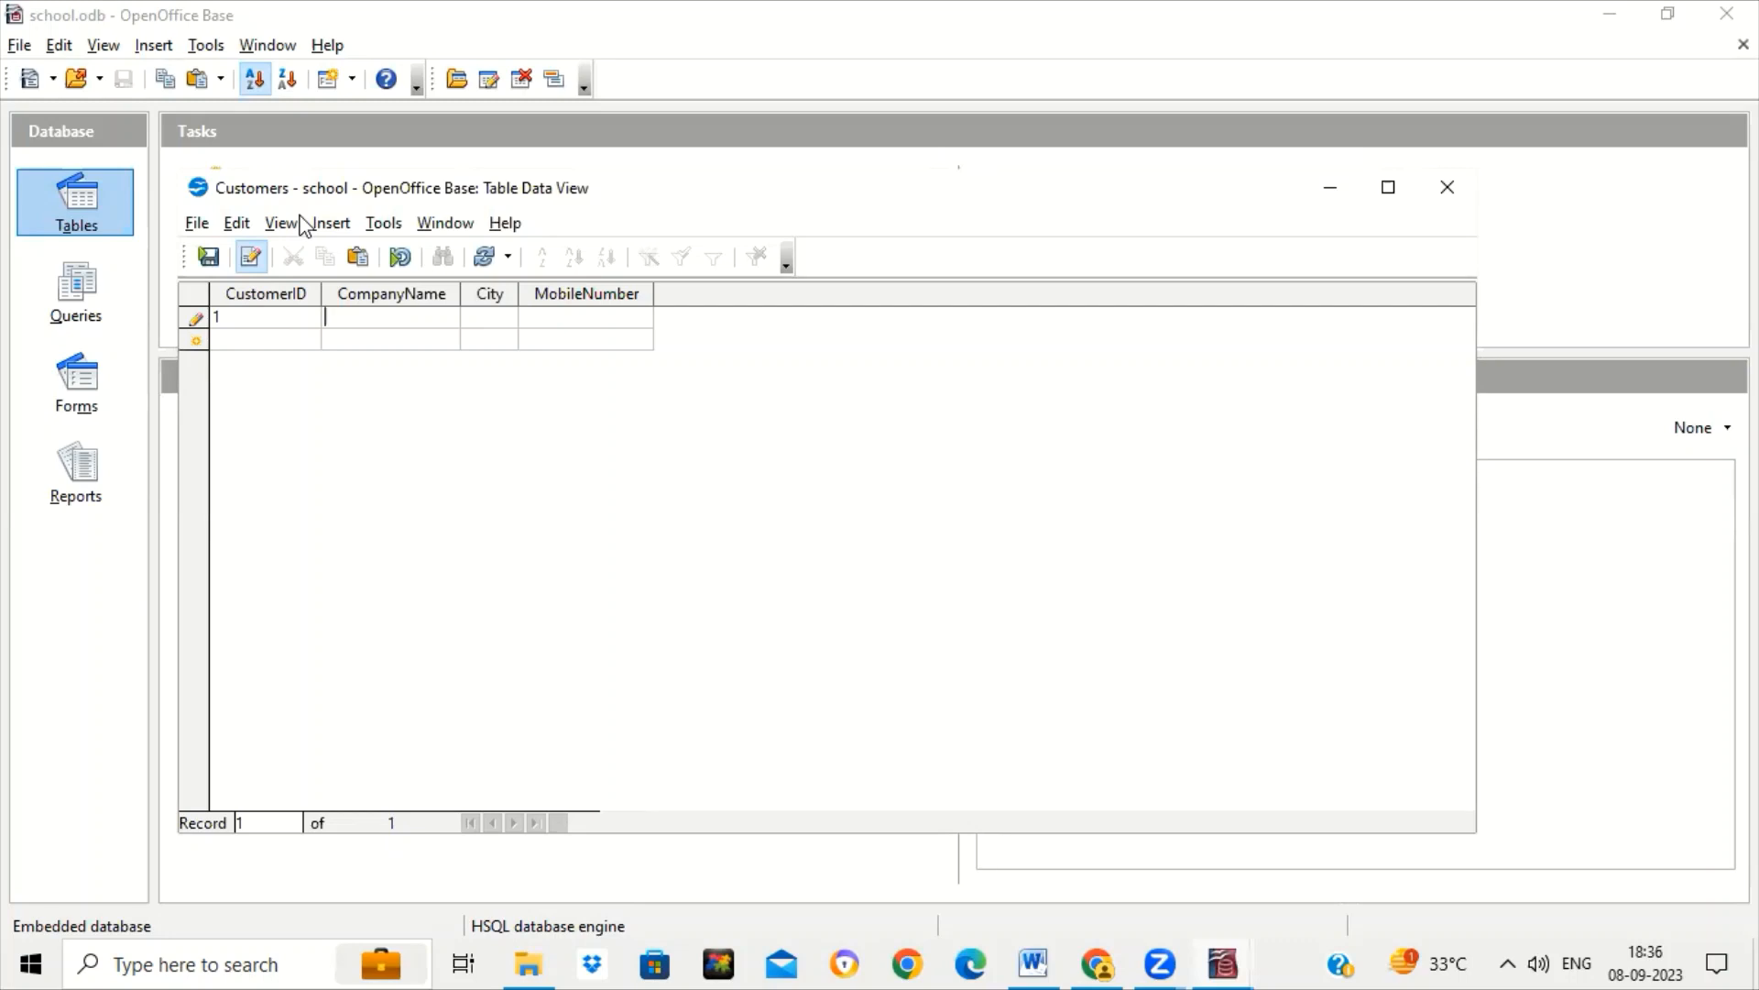
type("TATA")
key("Tab")
type("DELHI")
key("Tab")
type("9393939393")
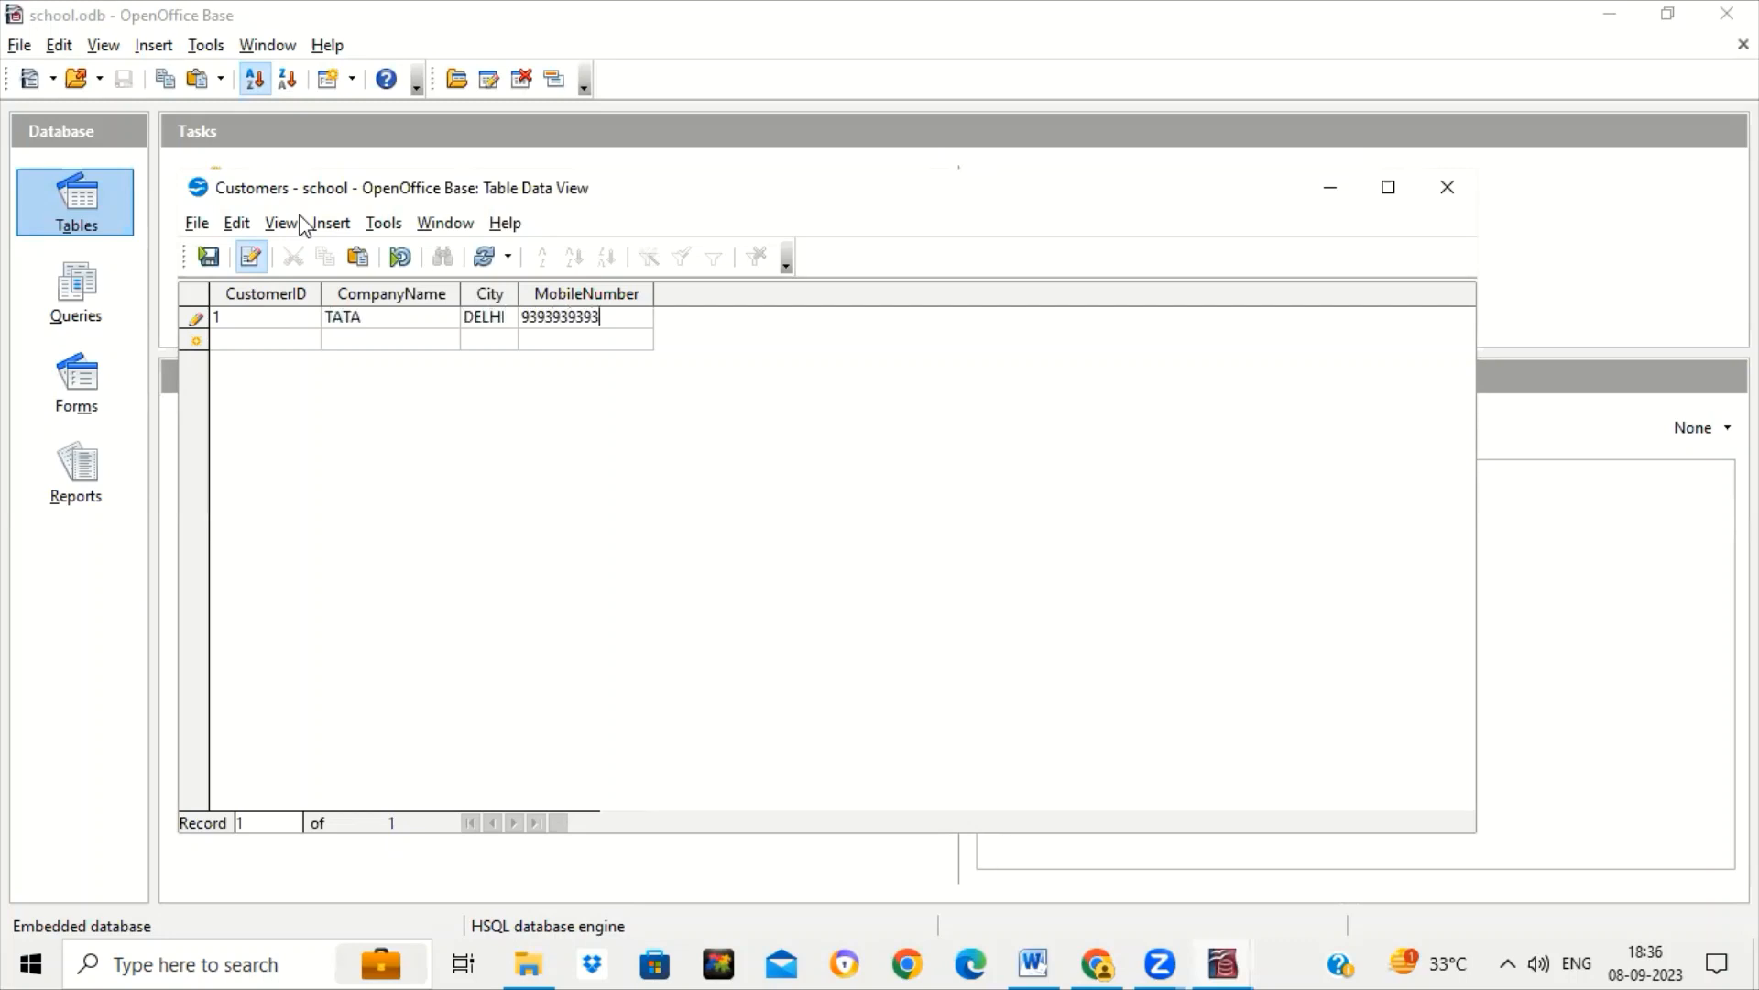
key("Tab")
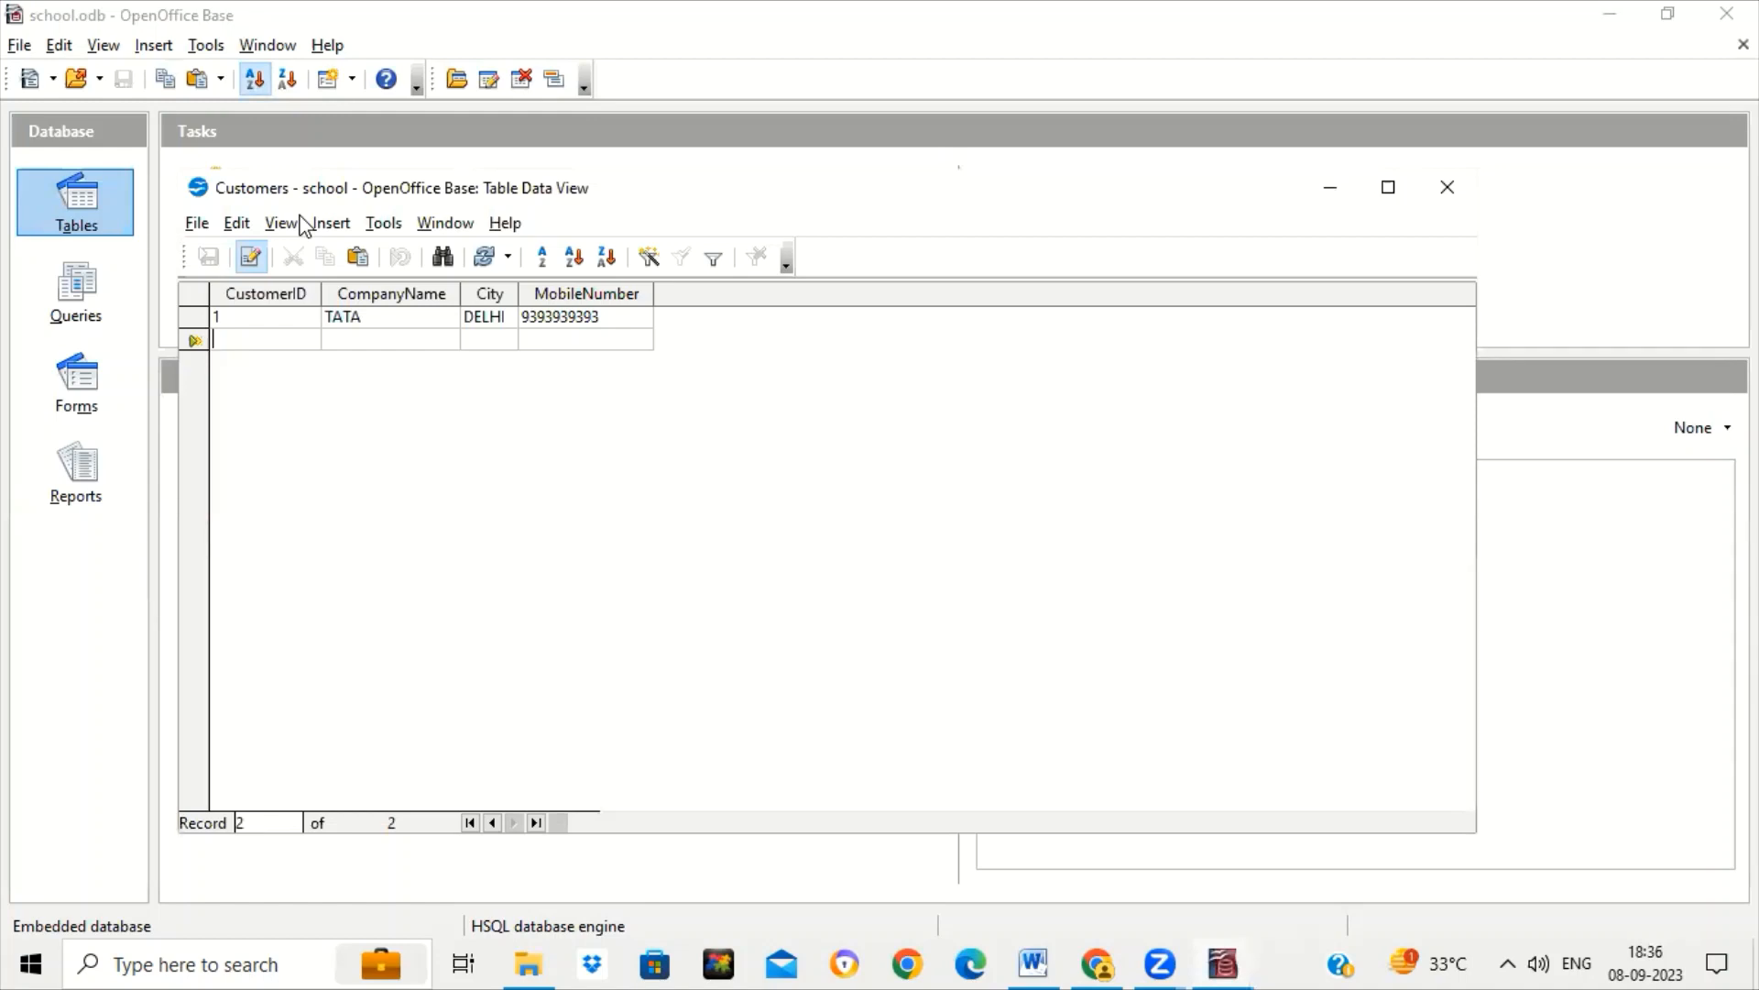
Add customer record 2: IBM in PUNE, with its mobile number.
type("2")
key("Tab")
type("IBM")
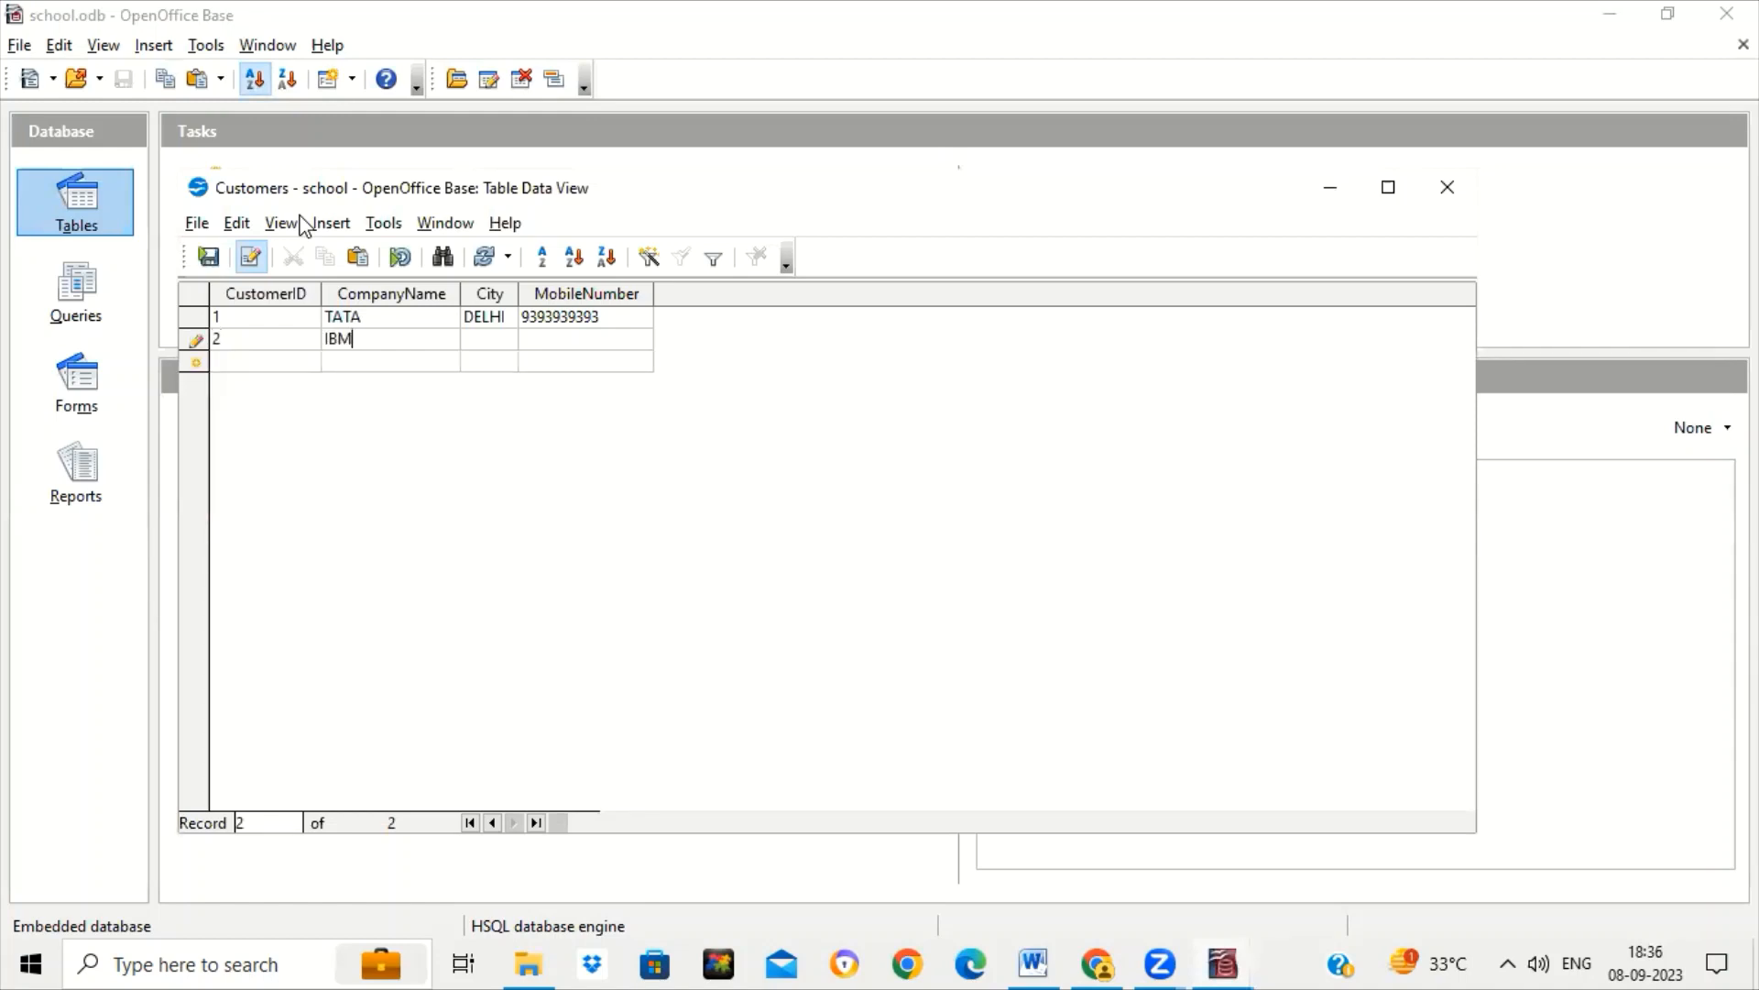
key("Tab")
type("PUNE")
key("Tab")
type("00404")
key("Tab")
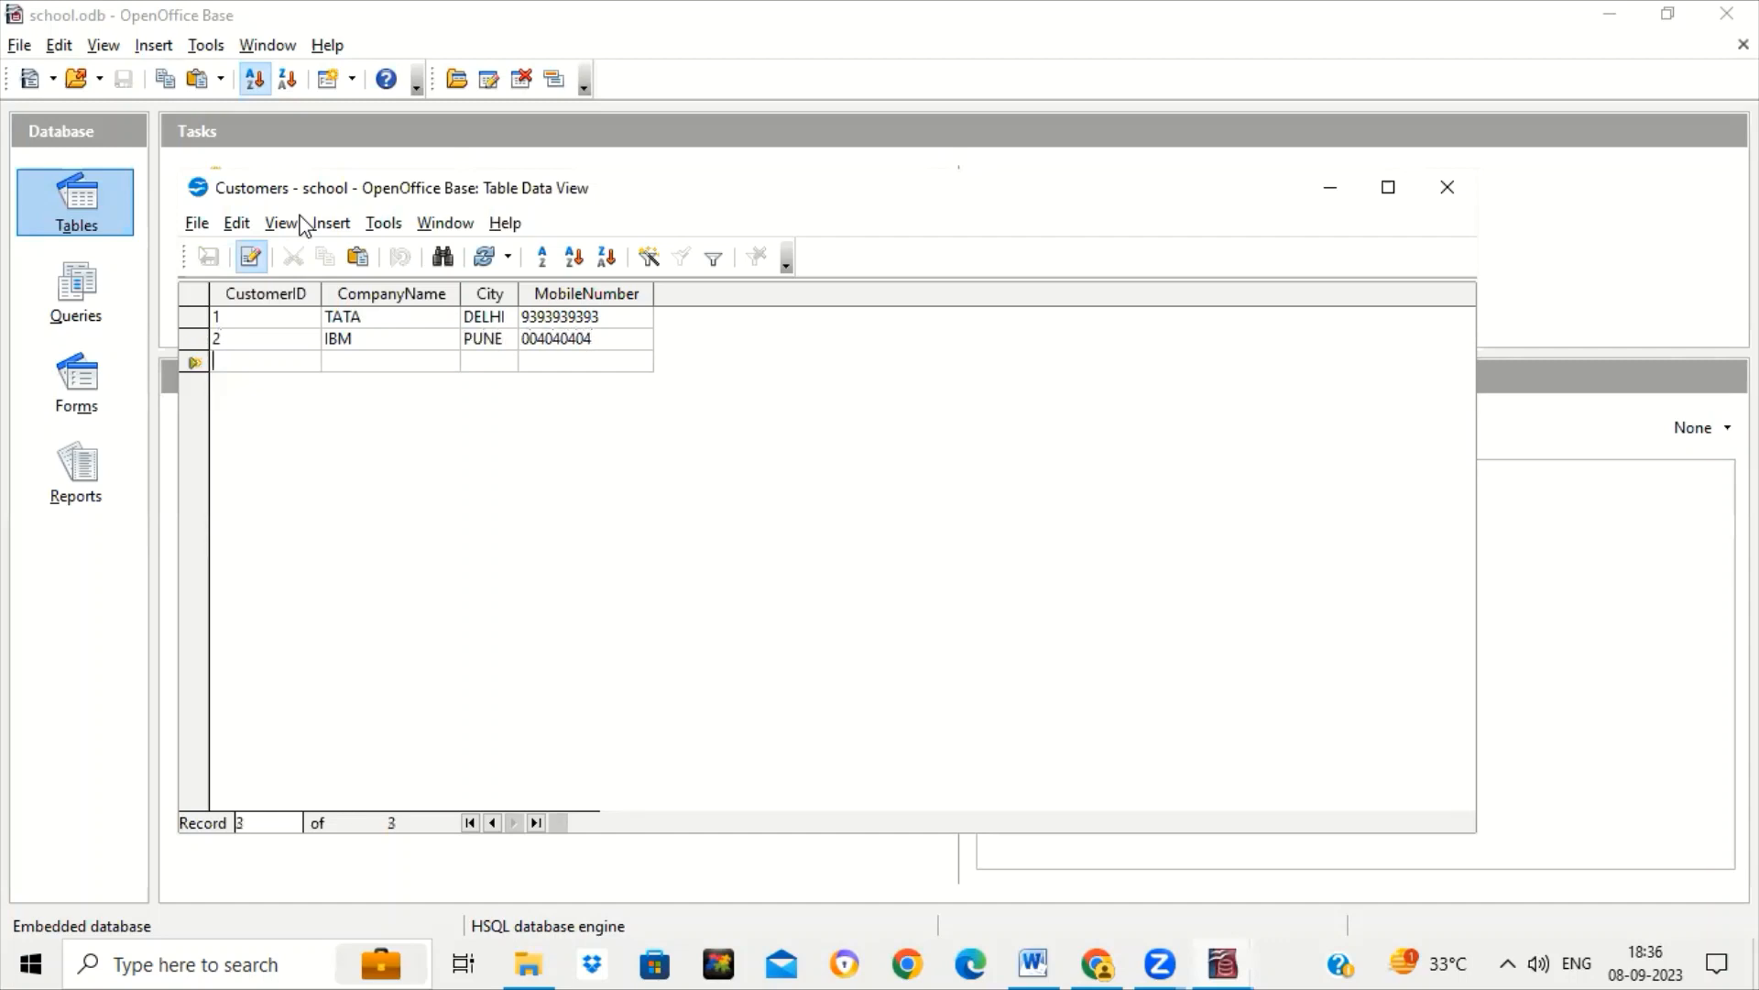